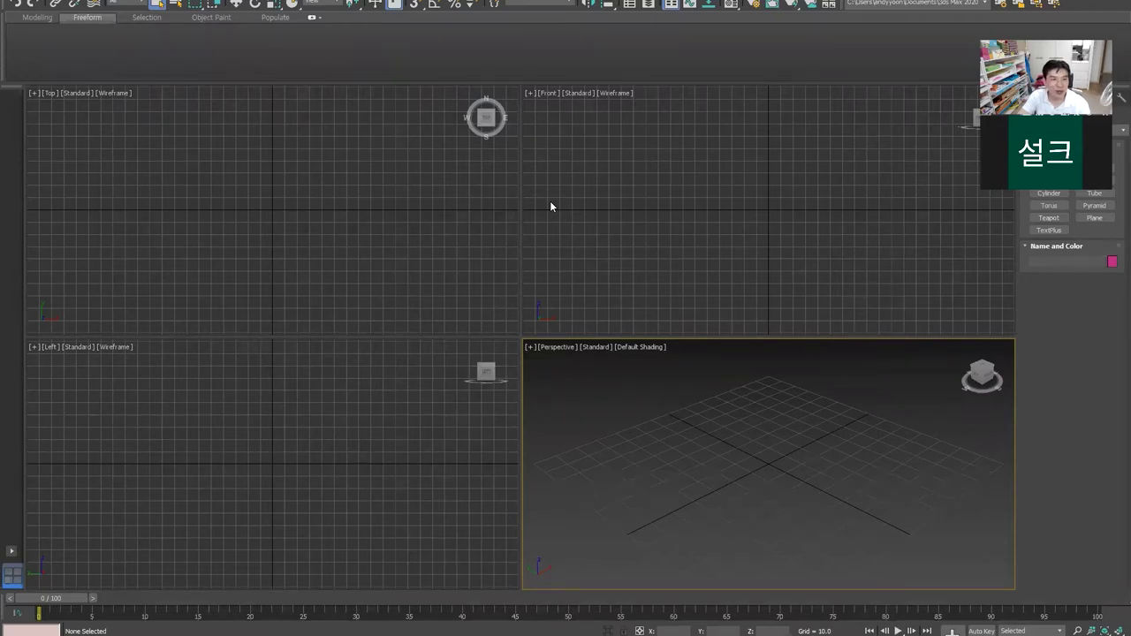
Step: Activate the Top, Left and Front viewports in turn, leaving Front active
{"action": "left_click", "coordinate": [238, 5]}
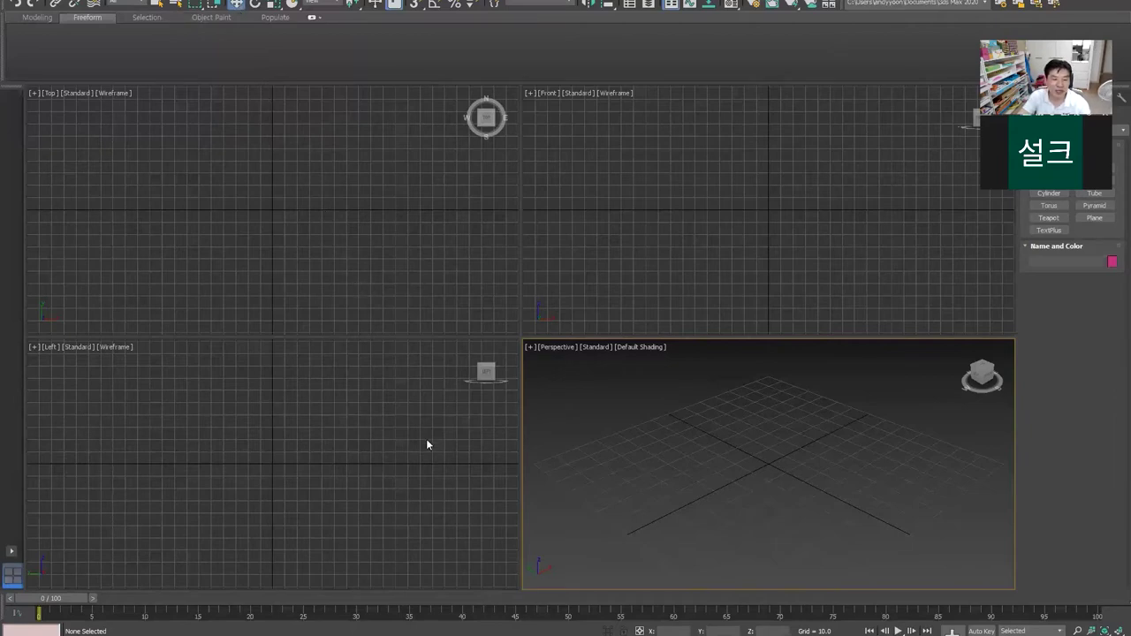
{"action": "left_click", "coordinate": [566, 216]}
{"action": "left_click", "coordinate": [387, 188]}
{"action": "left_click", "coordinate": [415, 456]}
{"action": "left_click", "coordinate": [547, 456]}
{"action": "left_click", "coordinate": [546, 298]}
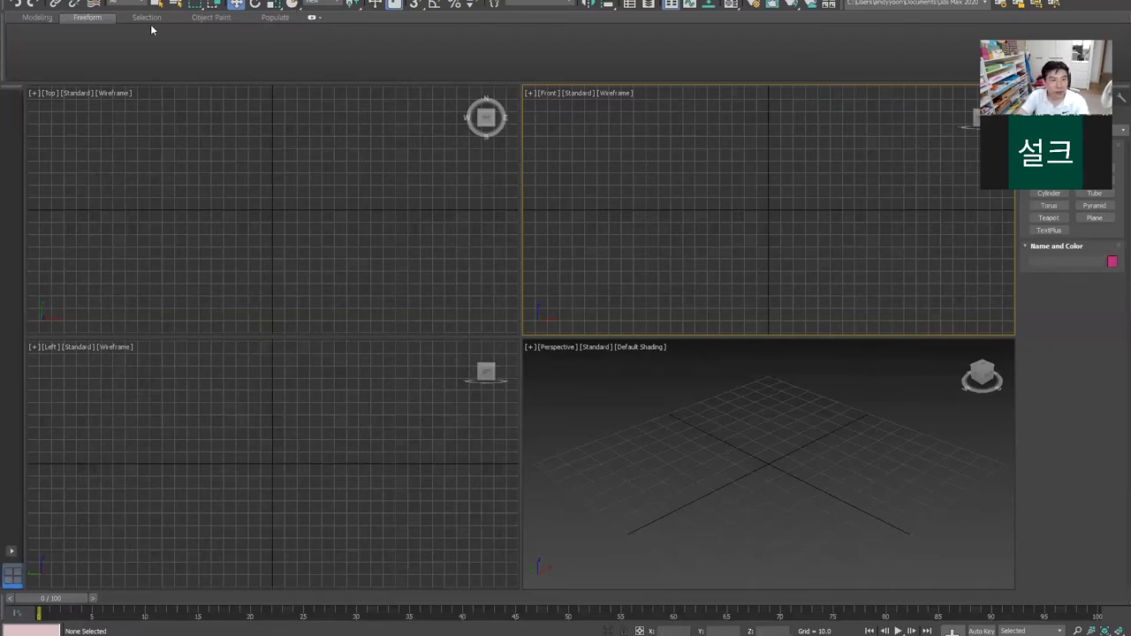
Step: Browse the Open File dialog, then cancel without loading a scene
{"action": "left_click", "coordinate": [18, 1]}
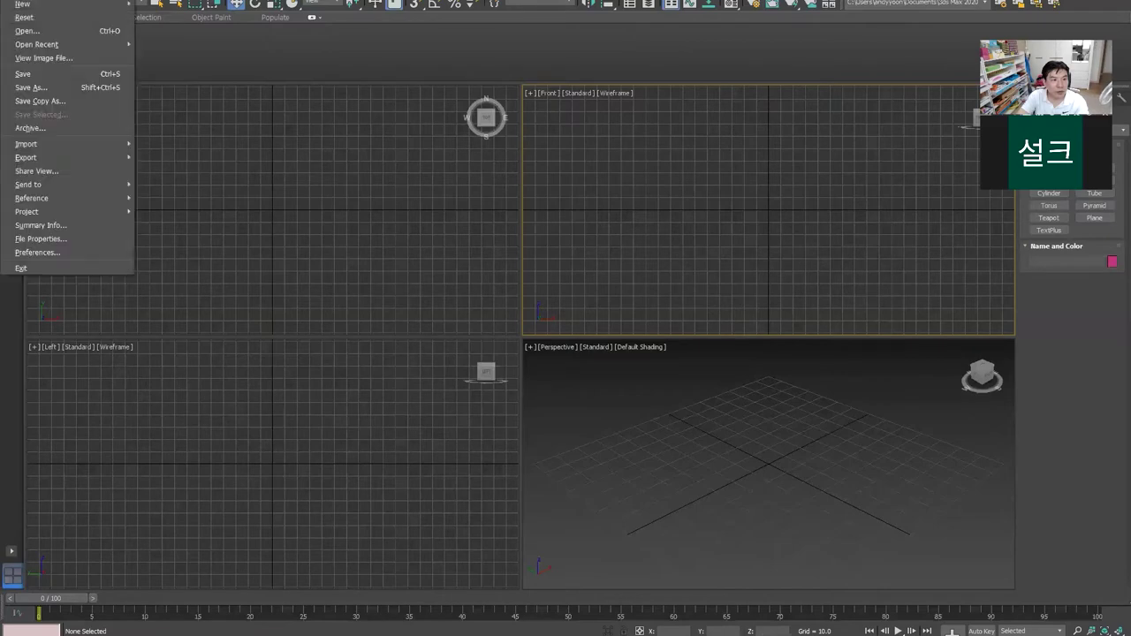
{"action": "mouse_move", "coordinate": [37, 44]}
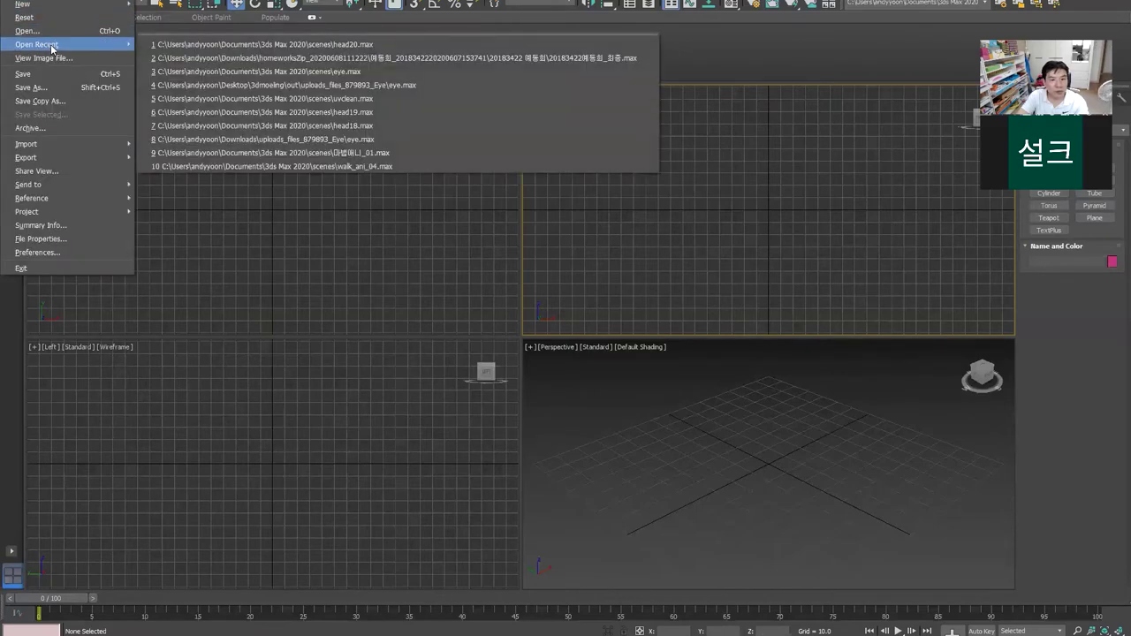
{"action": "left_click", "coordinate": [31, 31]}
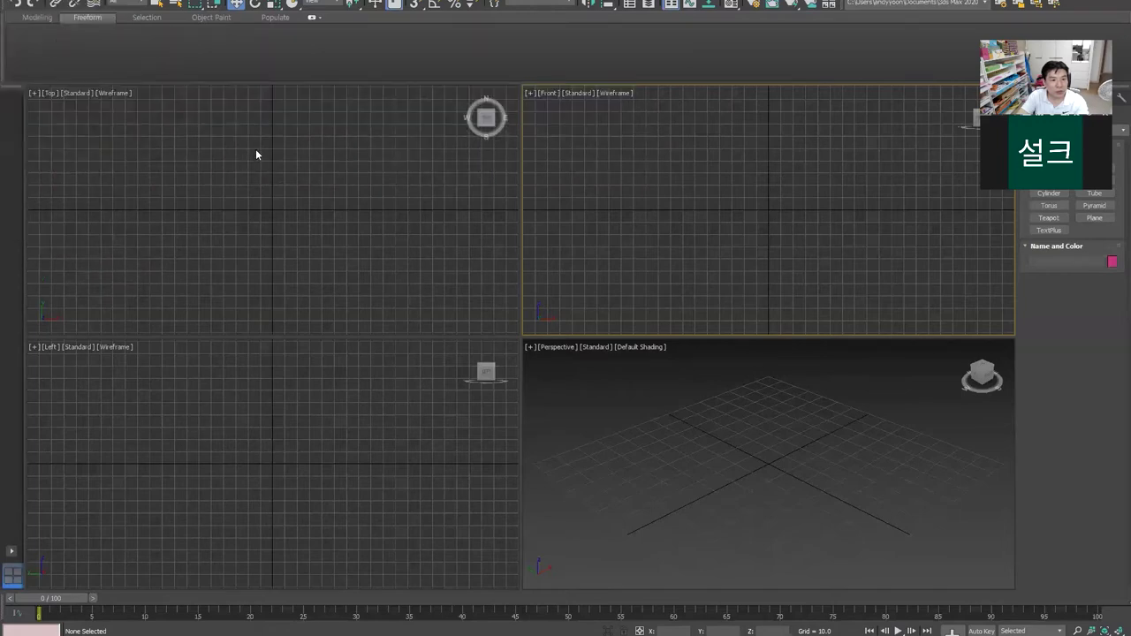
{"action": "scroll", "coordinate": [160, 234], "scroll_direction": "down", "scroll_amount": 2}
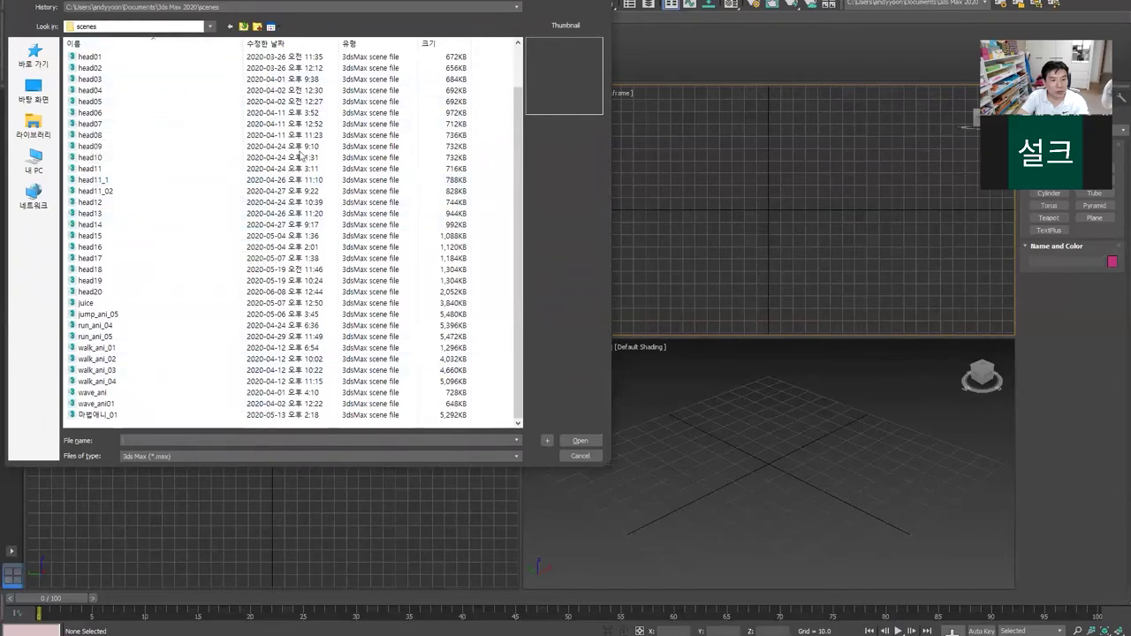
{"action": "left_click", "coordinate": [576, 456]}
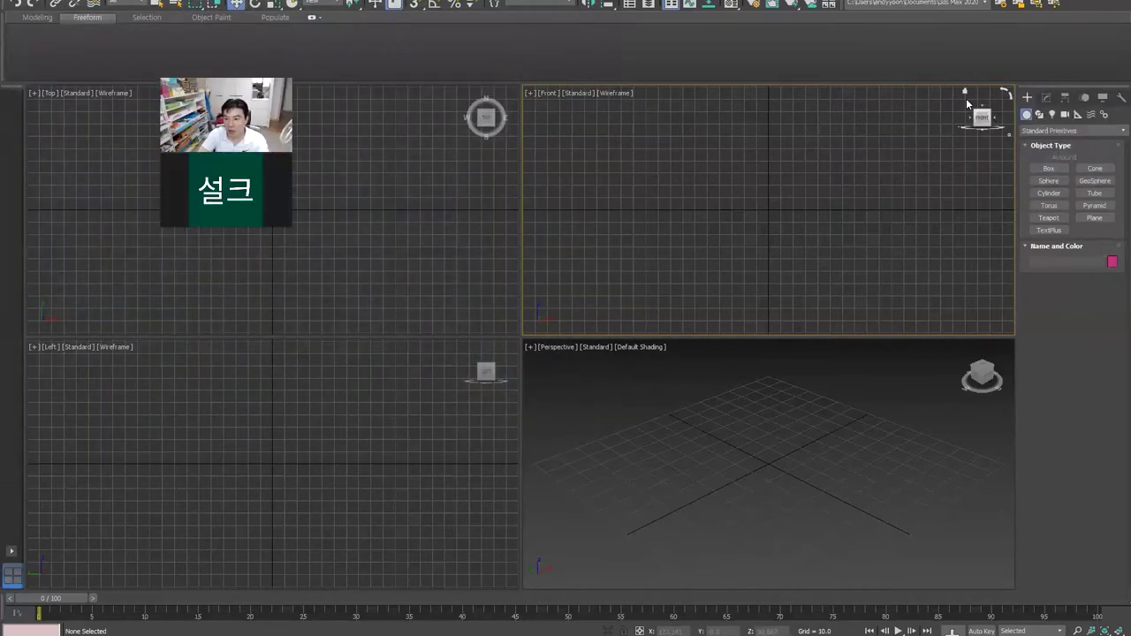
Step: Create a pink sphere at the scene centre
{"action": "left_click", "coordinate": [1042, 180]}
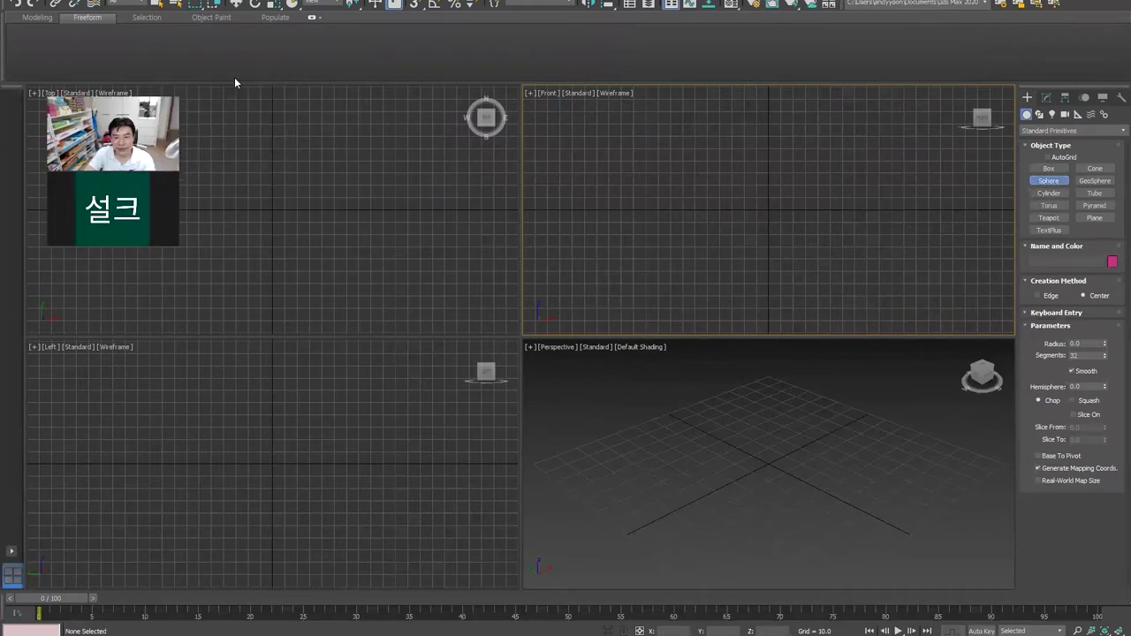
{"action": "left_click_drag", "start_coordinate": [767, 210], "coordinate": [793, 268]}
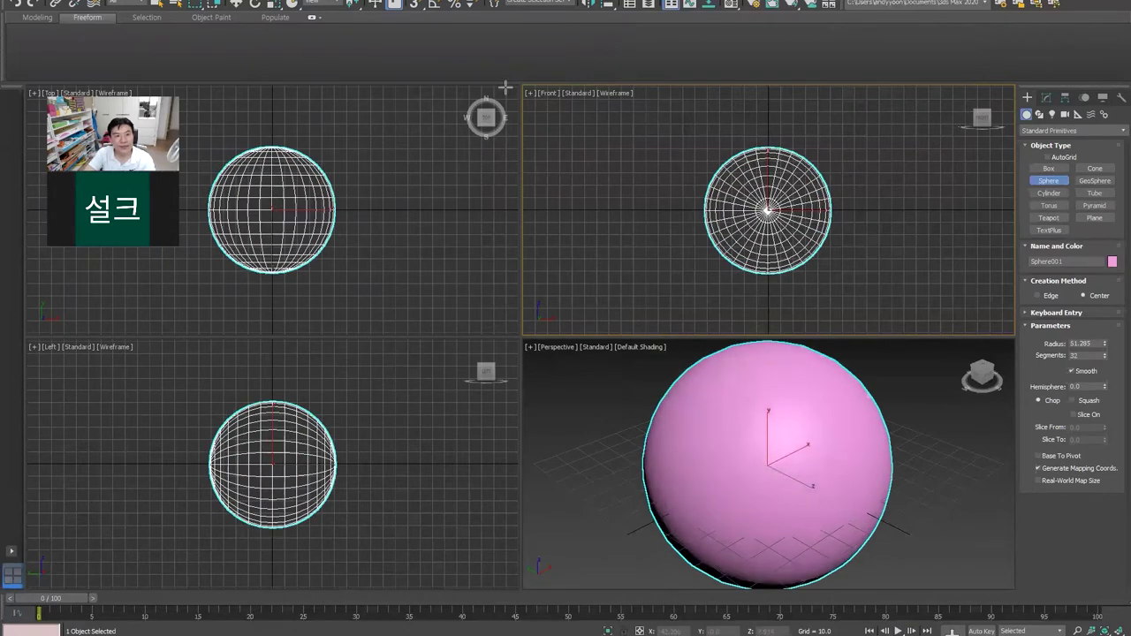
{"action": "left_click", "coordinate": [236, 3]}
{"action": "middle_click_drag", "start_coordinate": [822, 424], "coordinate": [802, 419]}
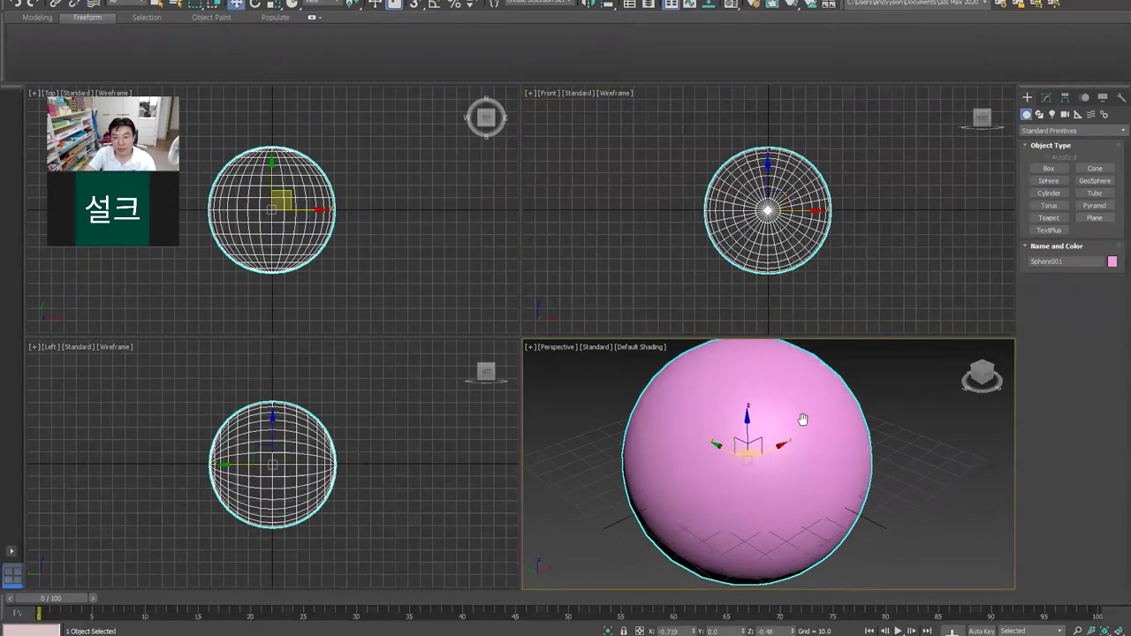
{"action": "scroll", "coordinate": [802, 419], "scroll_direction": "down", "scroll_amount": 3}
{"action": "scroll", "coordinate": [802, 419], "scroll_direction": "down", "scroll_amount": 1}
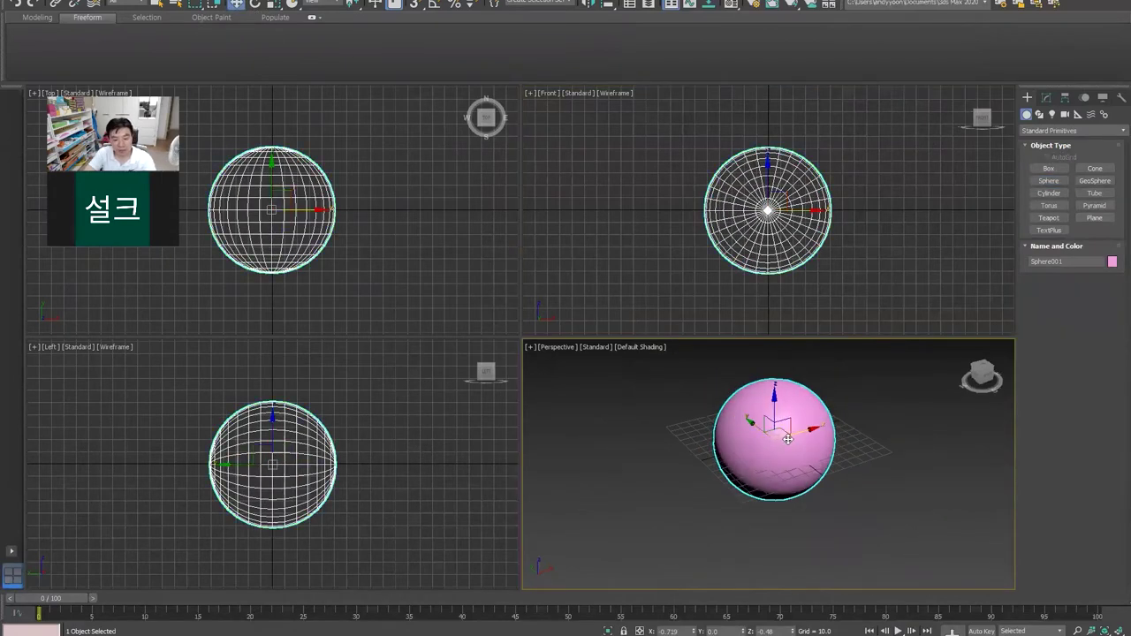
Step: Scale the sphere to about 312% along X into a long ellipsoid
{"action": "key", "text": "r"}
{"action": "left_click_drag", "start_coordinate": [728, 453], "coordinate": [634, 492]}
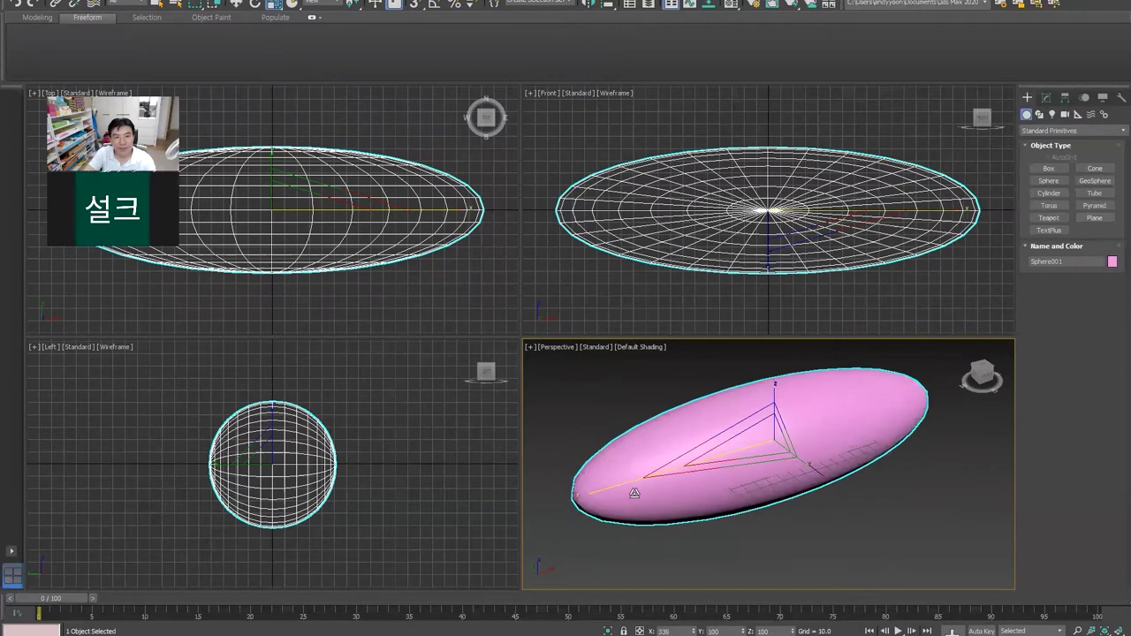
{"action": "left_click", "coordinate": [236, 4]}
{"action": "mouse_move", "coordinate": [670, 474]}
{"action": "middle_mouse_down", "text": "alt"}
{"action": "mouse_move", "coordinate": [694, 447]}
{"action": "mouse_move", "coordinate": [703, 476]}
{"action": "middle_mouse_up", "text": "alt"}
{"action": "scroll", "coordinate": [682, 438], "scroll_direction": "up", "scroll_amount": 2}
{"action": "scroll", "coordinate": [682, 438], "scroll_direction": "down", "scroll_amount": 2}
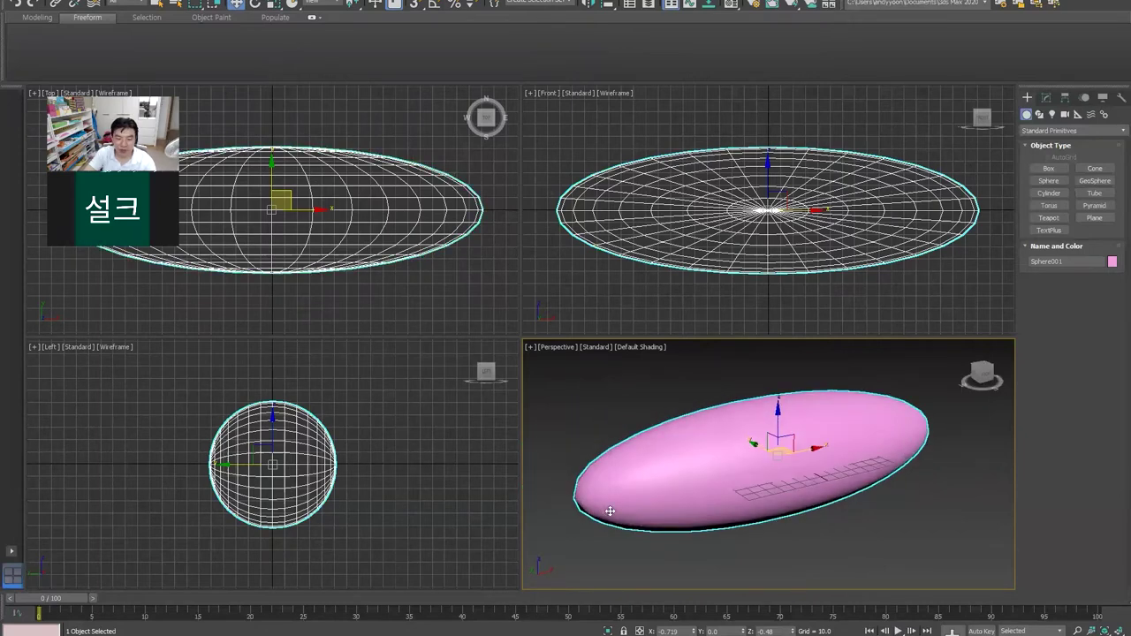
{"action": "middle_click_drag", "start_coordinate": [716, 486], "coordinate": [702, 433], "text": "alt"}
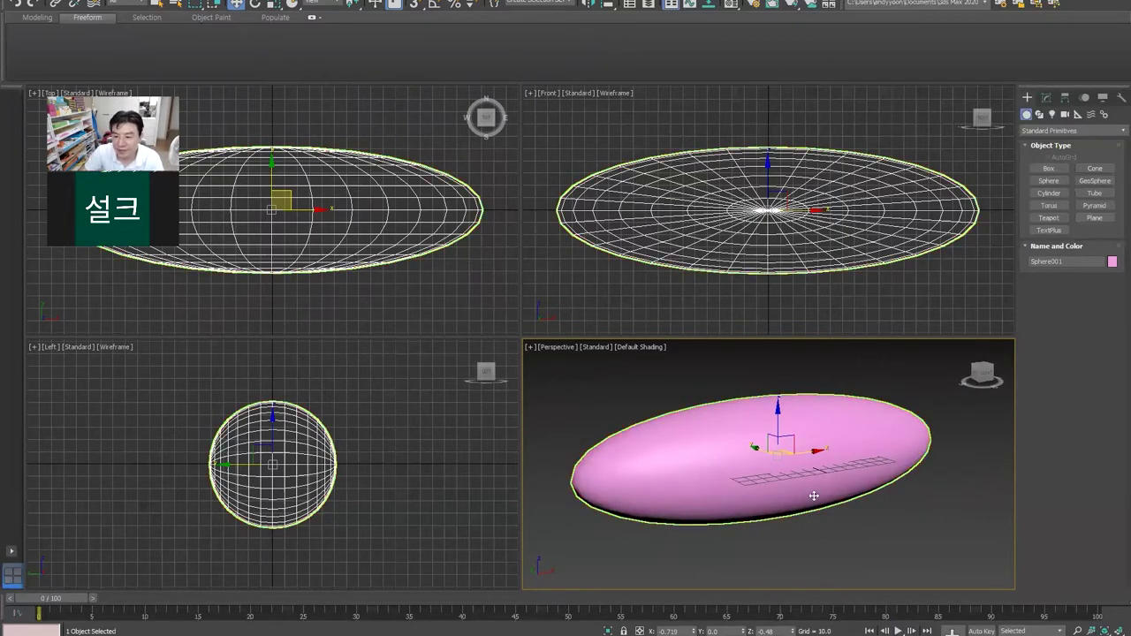
{"action": "middle_click_drag", "start_coordinate": [814, 496], "coordinate": [808, 505], "text": "alt"}
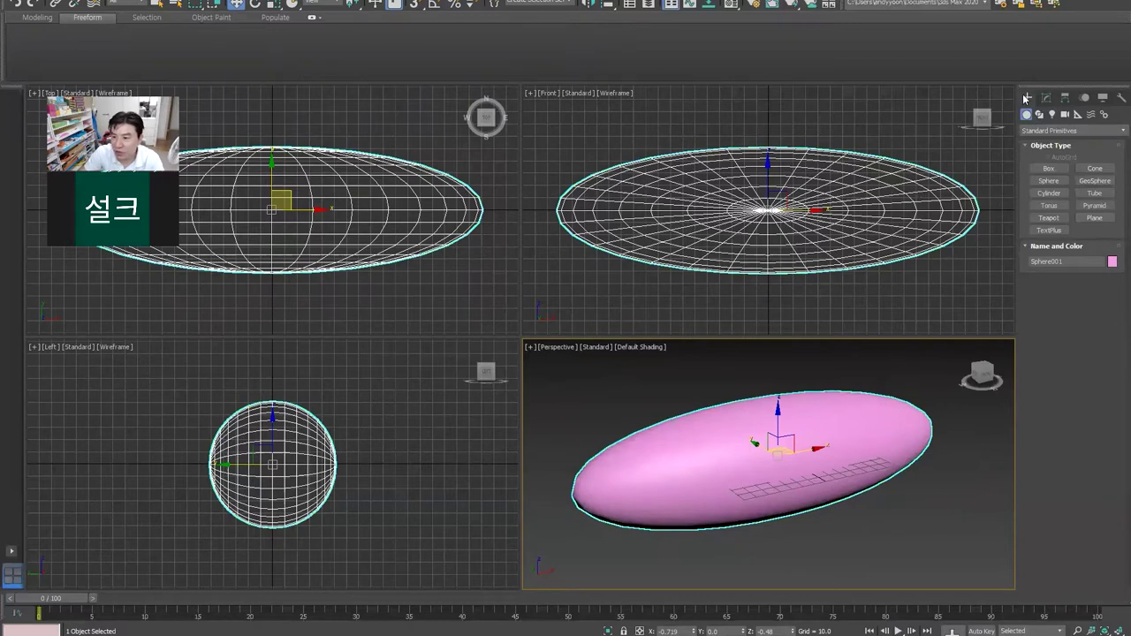
Step: Create a PBomb space warp from the Forces space warps
{"action": "left_click", "coordinate": [1077, 115]}
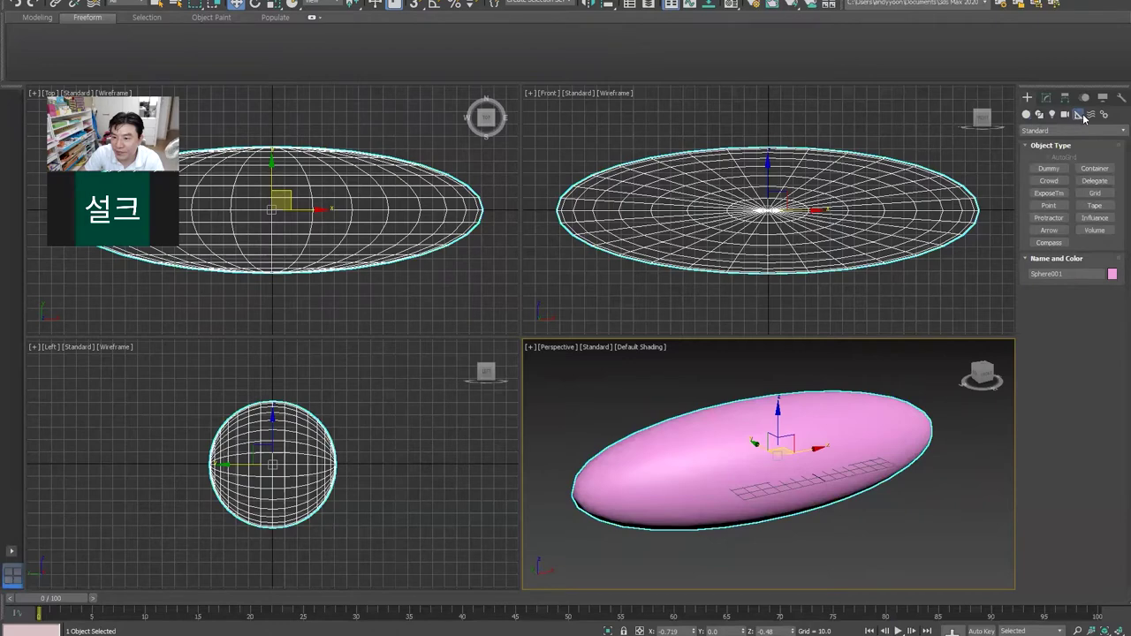
{"action": "left_click", "coordinate": [1090, 114]}
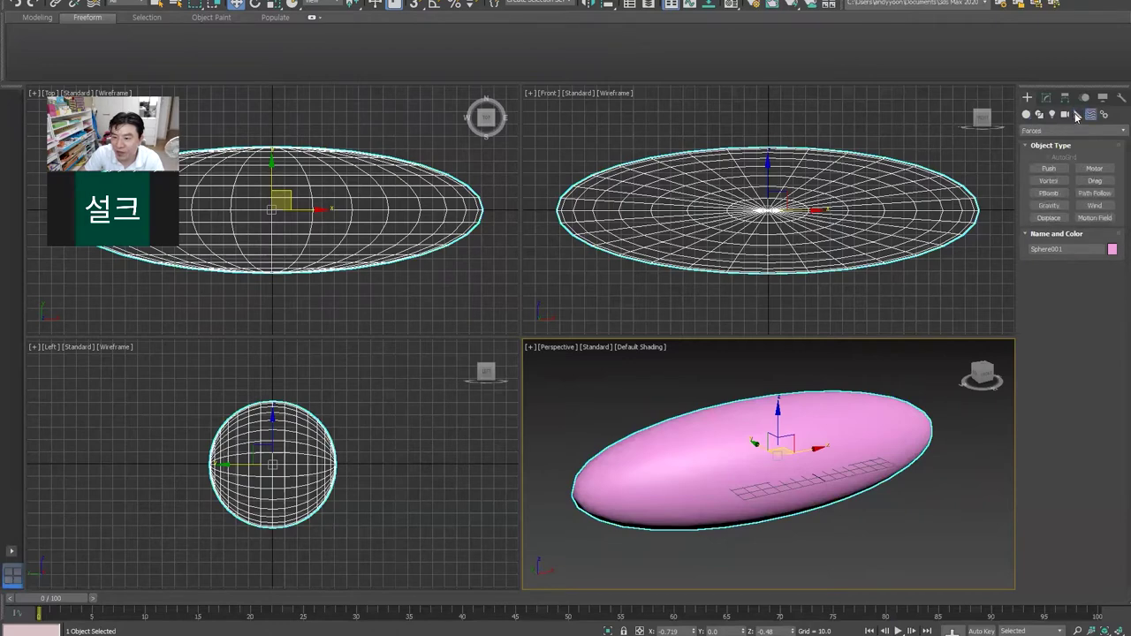
{"action": "left_click", "coordinate": [1077, 116]}
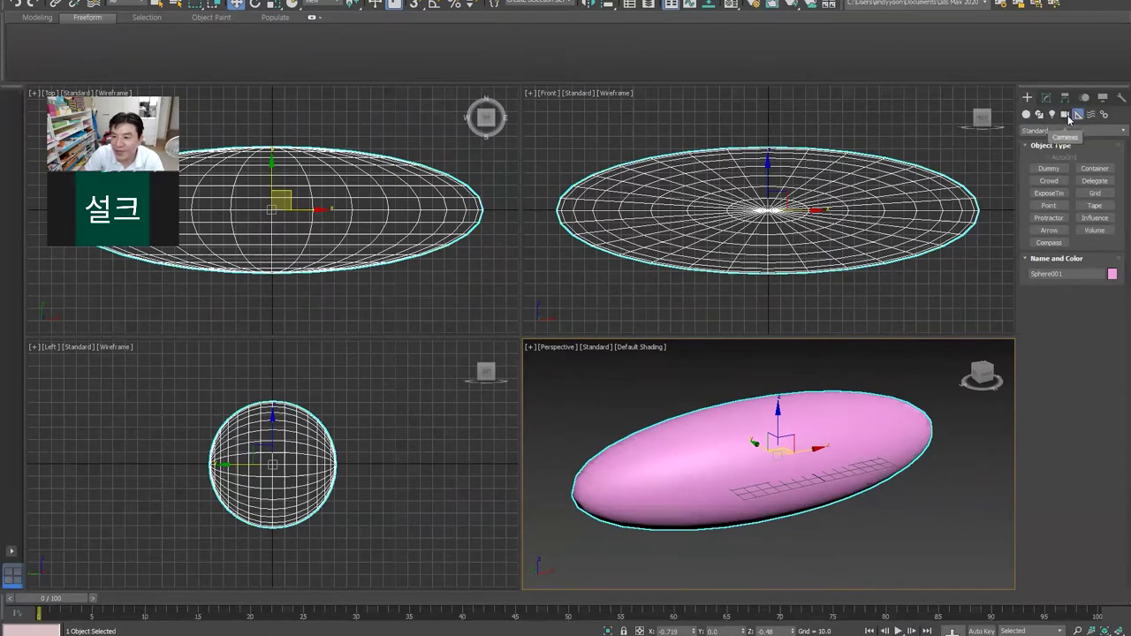
{"action": "left_click", "coordinate": [1092, 114]}
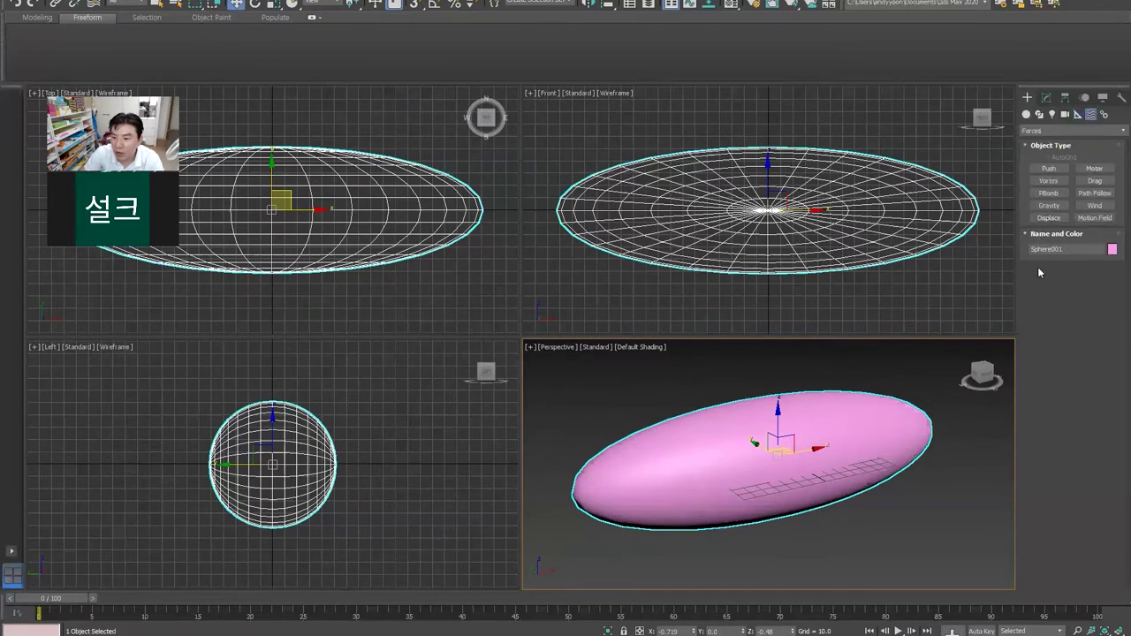
{"action": "left_click", "coordinate": [1046, 193]}
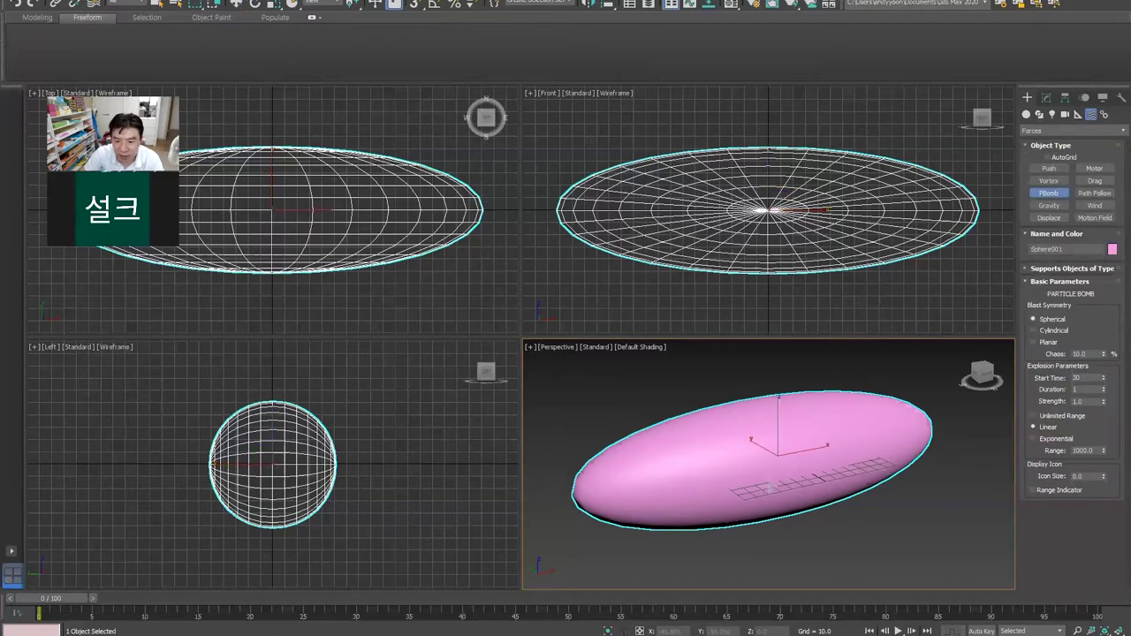
{"action": "left_click_drag", "start_coordinate": [770, 471], "coordinate": [787, 516]}
Step: Move PBomb001 inside the ellipsoid and open its parameters in the Modify panel
{"action": "left_click", "coordinate": [1065, 129]}
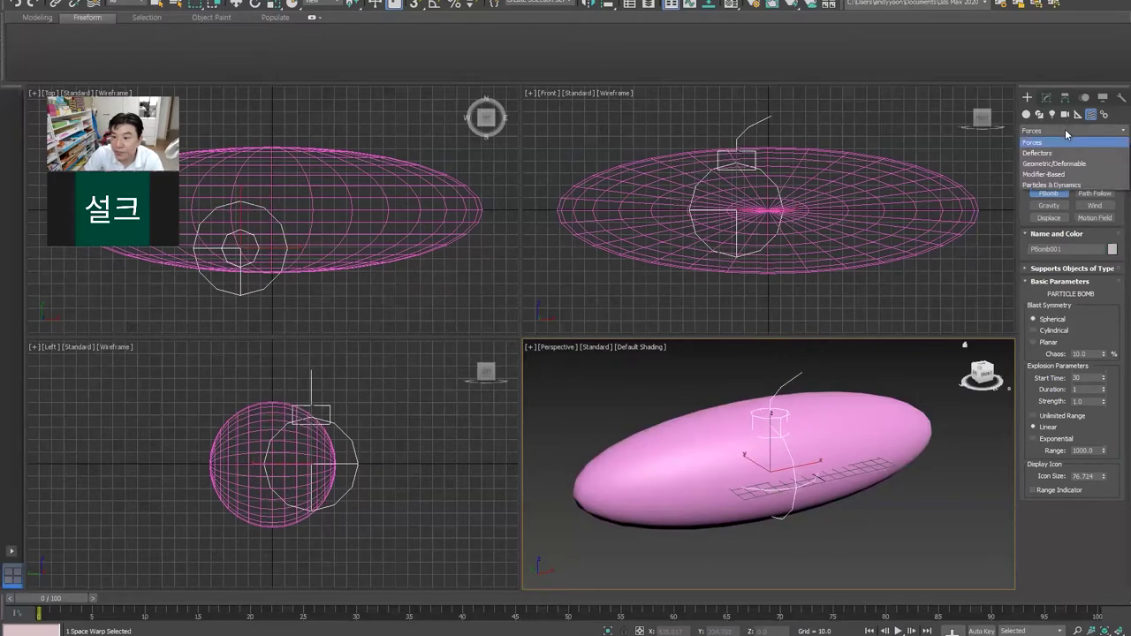
{"action": "left_click", "coordinate": [1064, 139]}
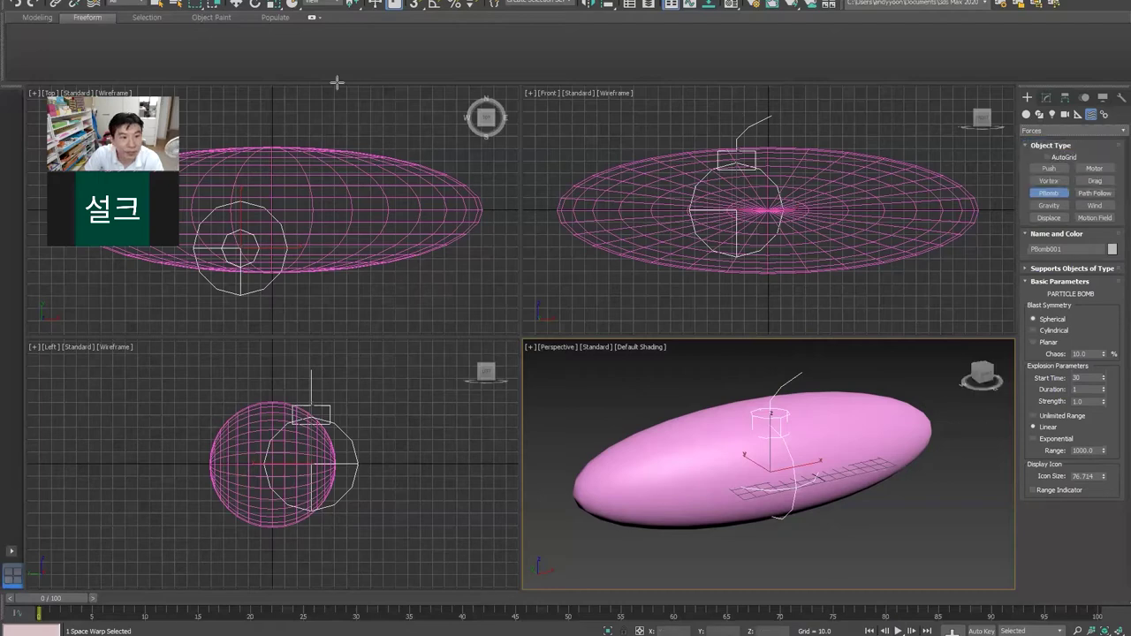
{"action": "left_click", "coordinate": [235, 3]}
{"action": "left_click_drag", "start_coordinate": [800, 469], "coordinate": [729, 456]}
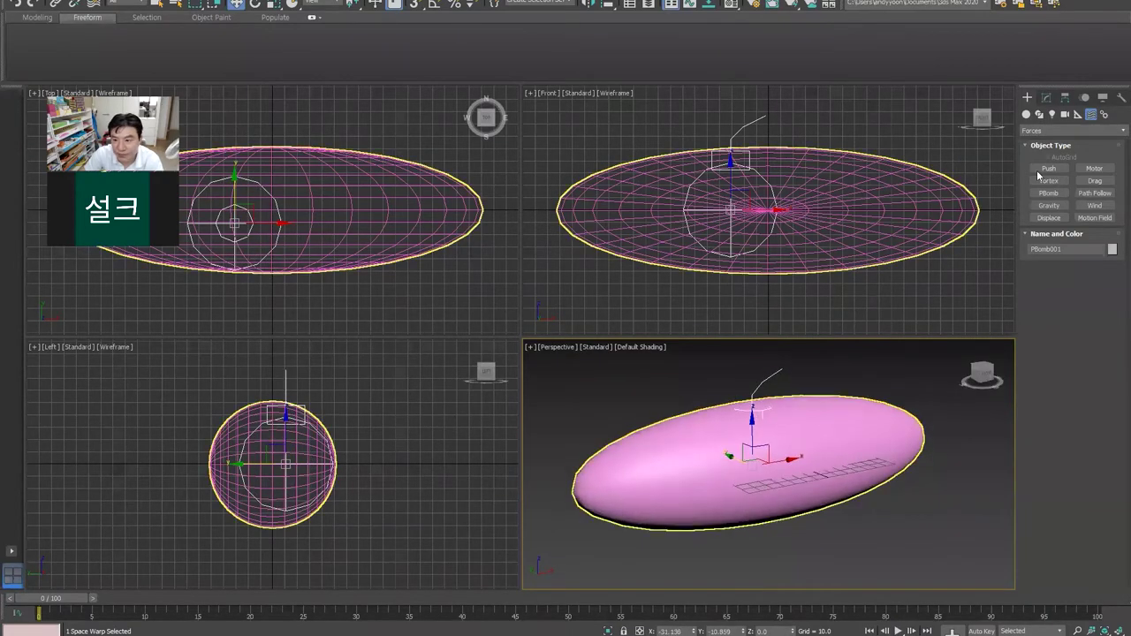
{"action": "left_click", "coordinate": [1046, 97]}
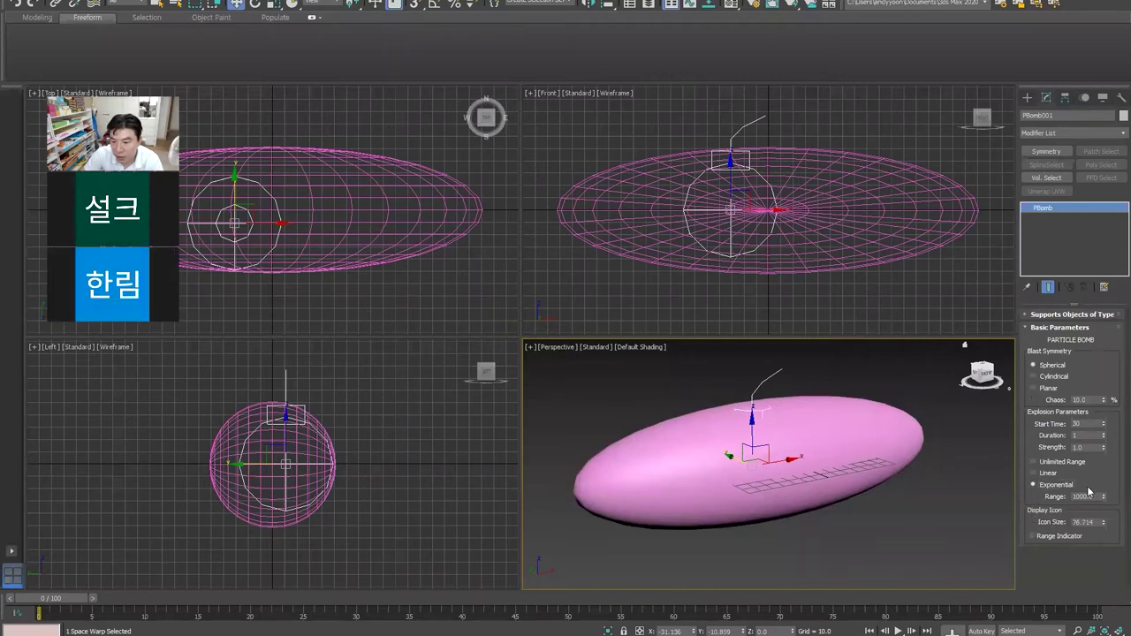
{"action": "left_click", "coordinate": [942, 466]}
Step: Browse the Deflectors, Modifier-Based and Particles & Dynamics space warps, then return to Forces
{"action": "left_click", "coordinate": [1027, 97]}
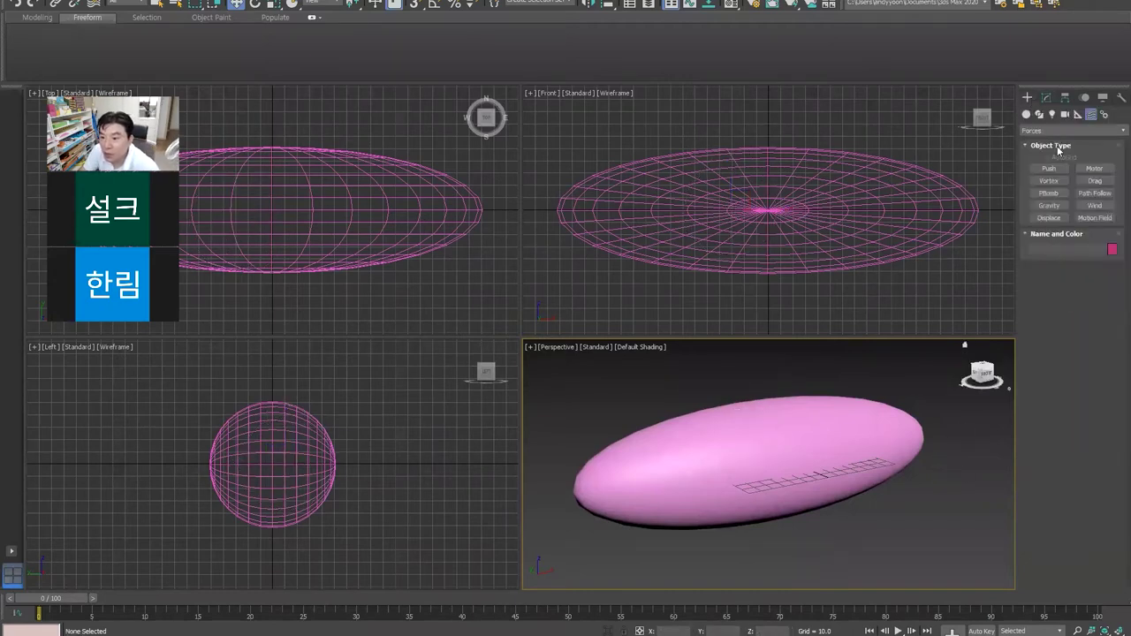
{"action": "left_click", "coordinate": [1060, 130]}
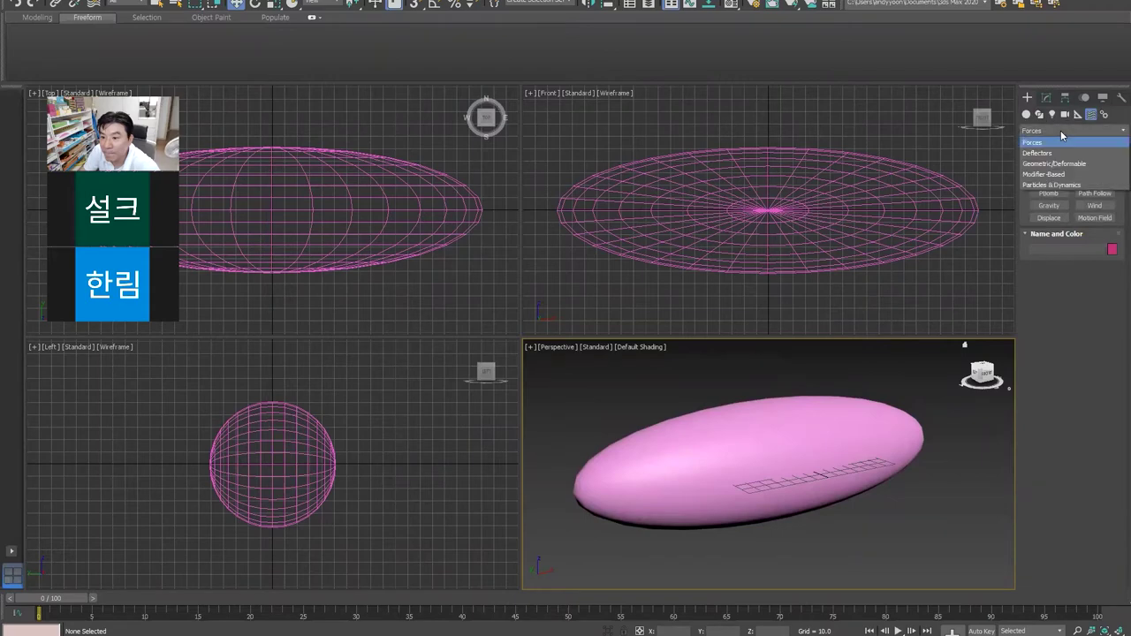
{"action": "left_click", "coordinate": [1064, 150]}
{"action": "left_click", "coordinate": [1069, 130]}
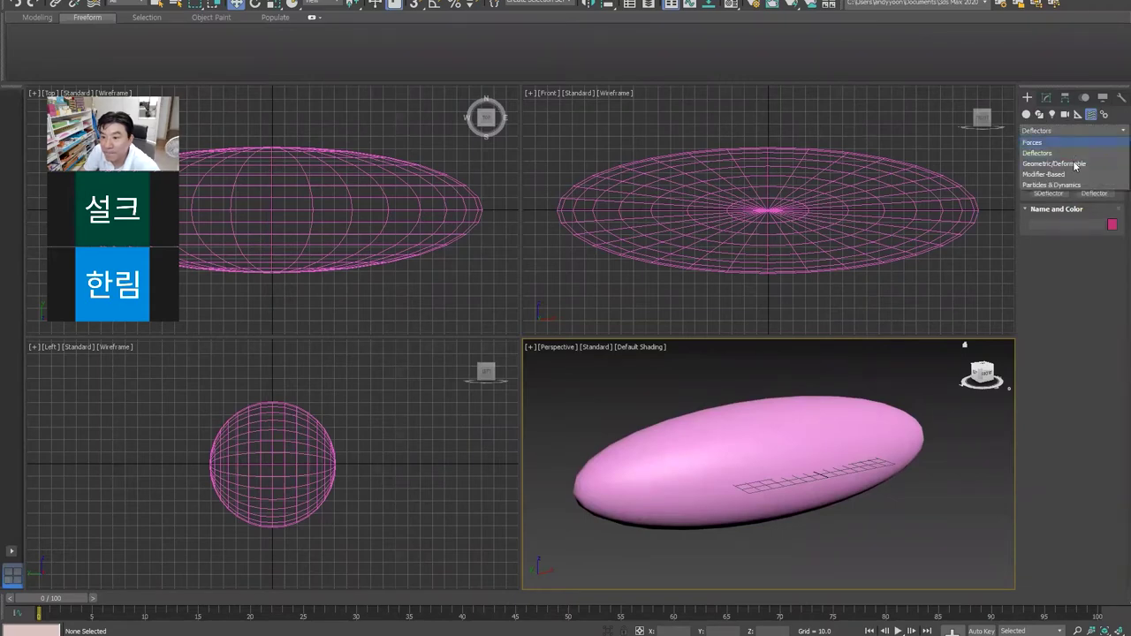
{"action": "left_click", "coordinate": [1074, 175]}
{"action": "left_click", "coordinate": [1078, 130]}
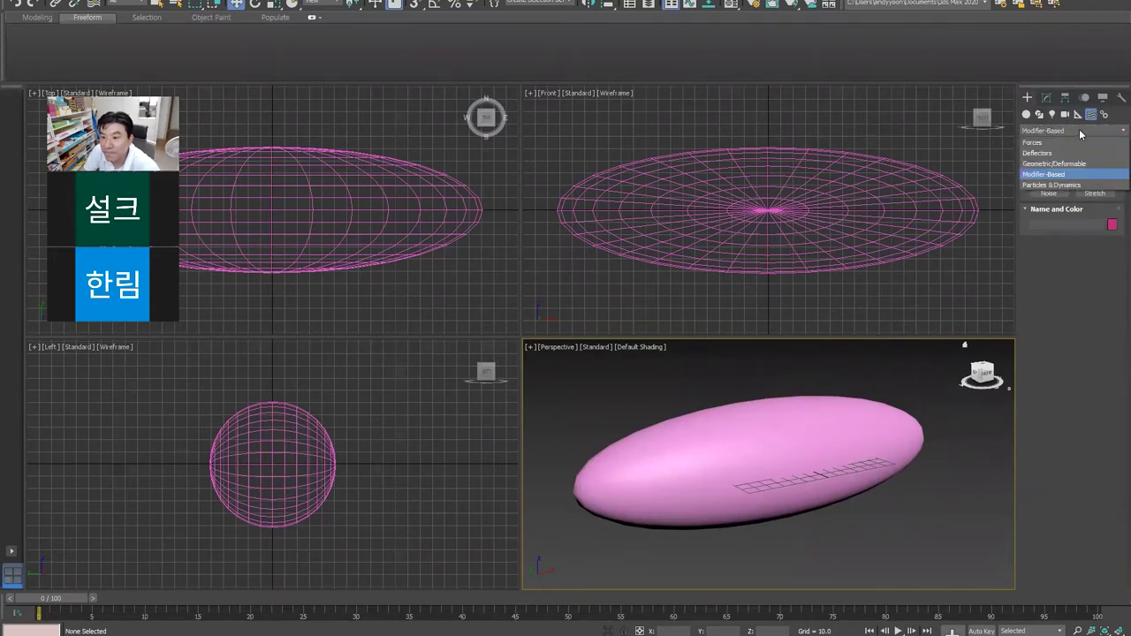
{"action": "left_click", "coordinate": [1075, 187]}
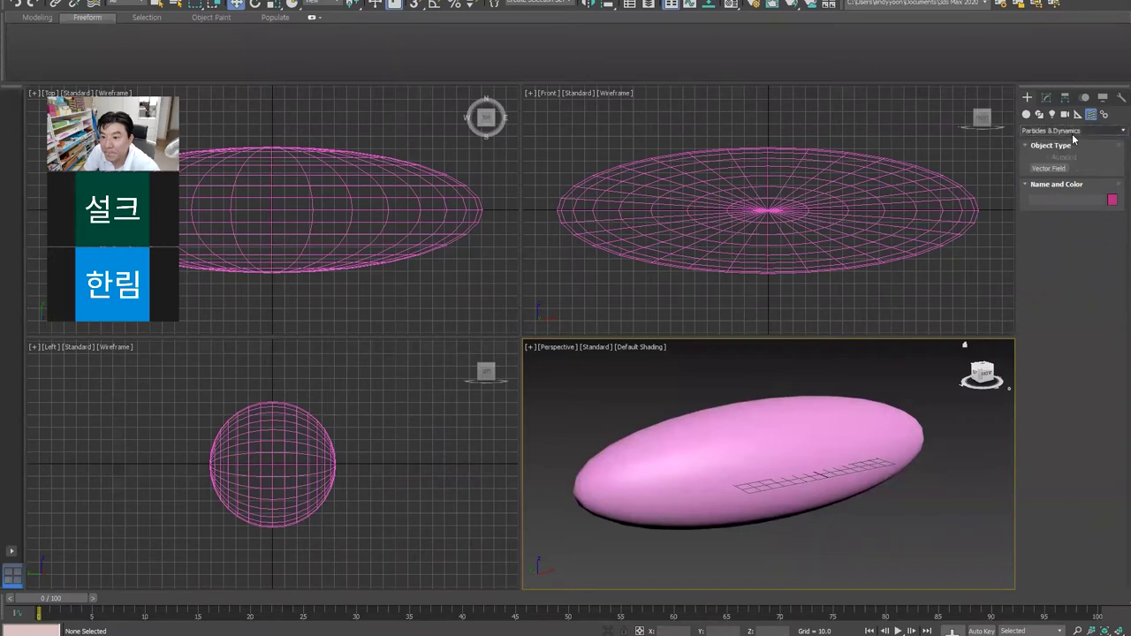
{"action": "left_click", "coordinate": [1071, 131]}
{"action": "left_click", "coordinate": [1065, 153]}
{"action": "left_click", "coordinate": [1068, 130]}
{"action": "left_click", "coordinate": [1065, 142]}
Step: Browse the Atmospheric Apparatus, Assembly Heads and Camera Match helper categories
{"action": "left_click", "coordinate": [1078, 114]}
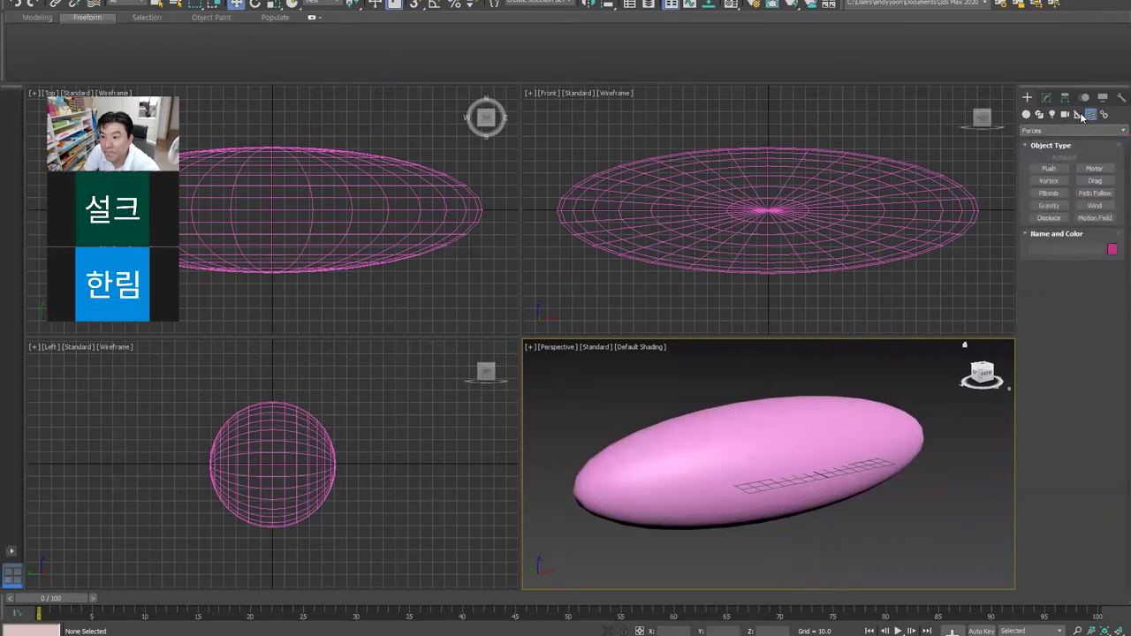
{"action": "left_click", "coordinate": [1071, 130]}
{"action": "left_click", "coordinate": [1072, 130]}
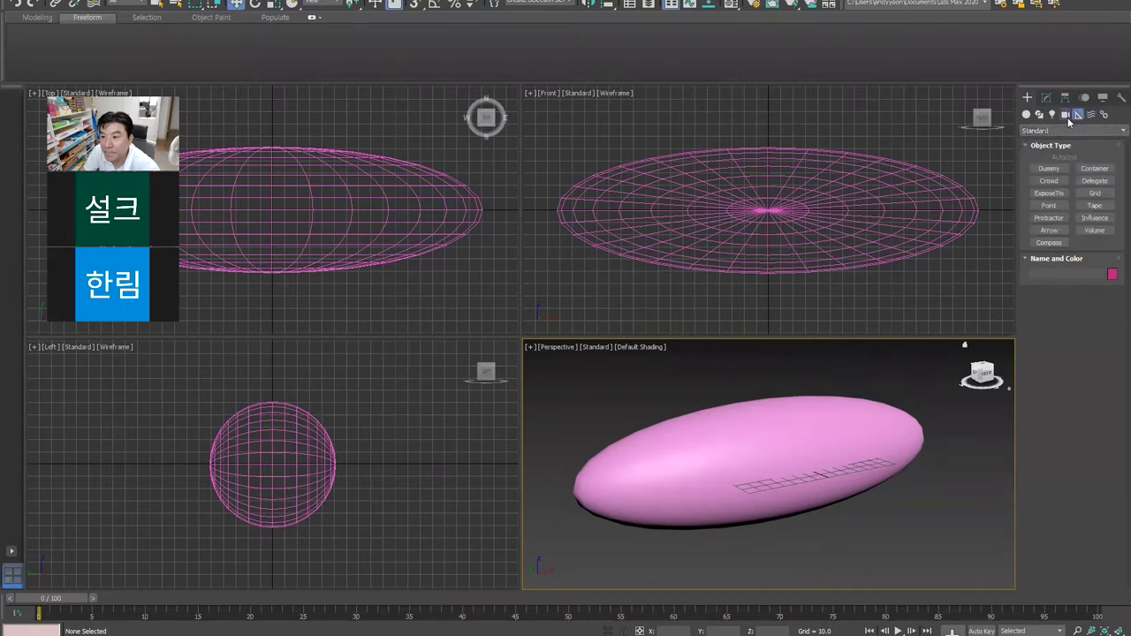
{"action": "left_click", "coordinate": [1057, 130]}
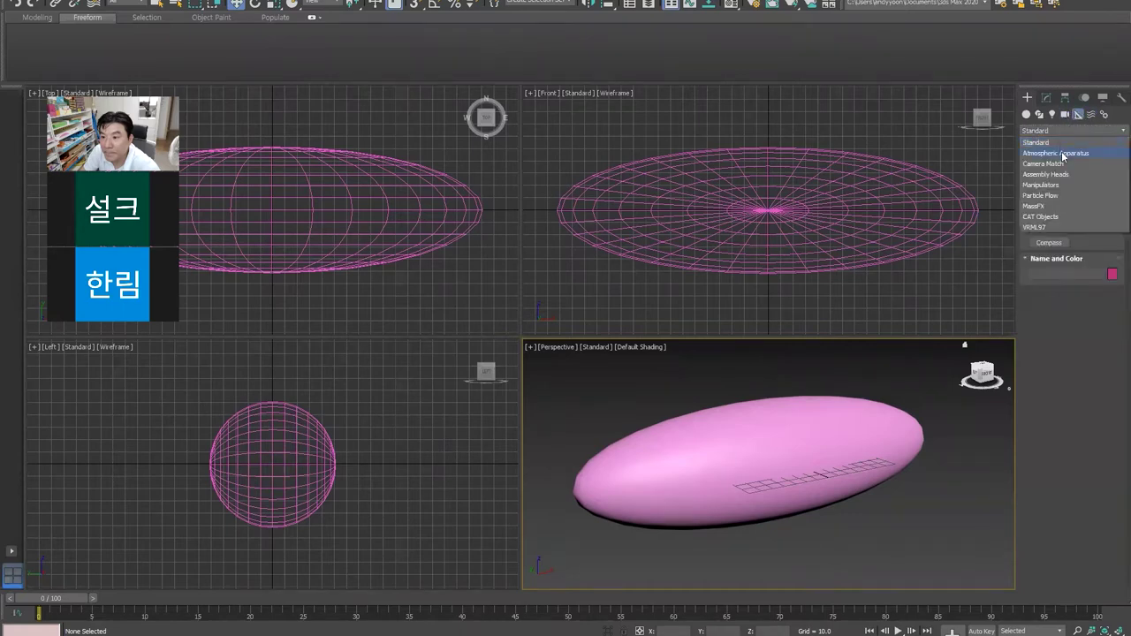
{"action": "left_click", "coordinate": [1060, 153]}
{"action": "left_click", "coordinate": [1055, 132]}
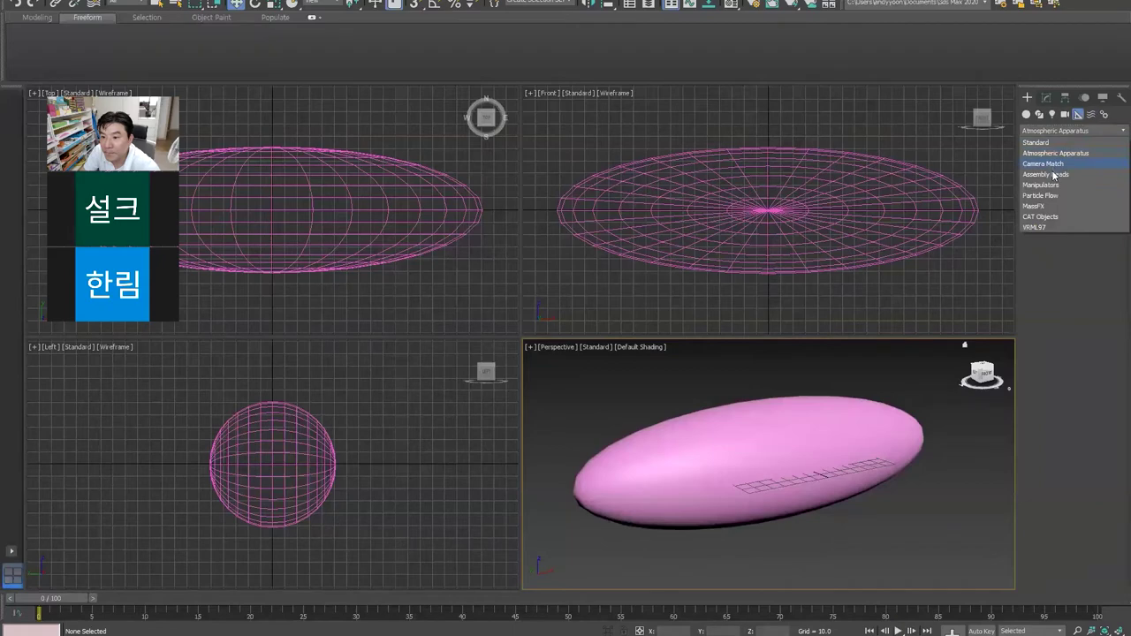
{"action": "left_click", "coordinate": [1054, 175]}
{"action": "left_click", "coordinate": [1056, 132]}
{"action": "left_click", "coordinate": [1052, 144]}
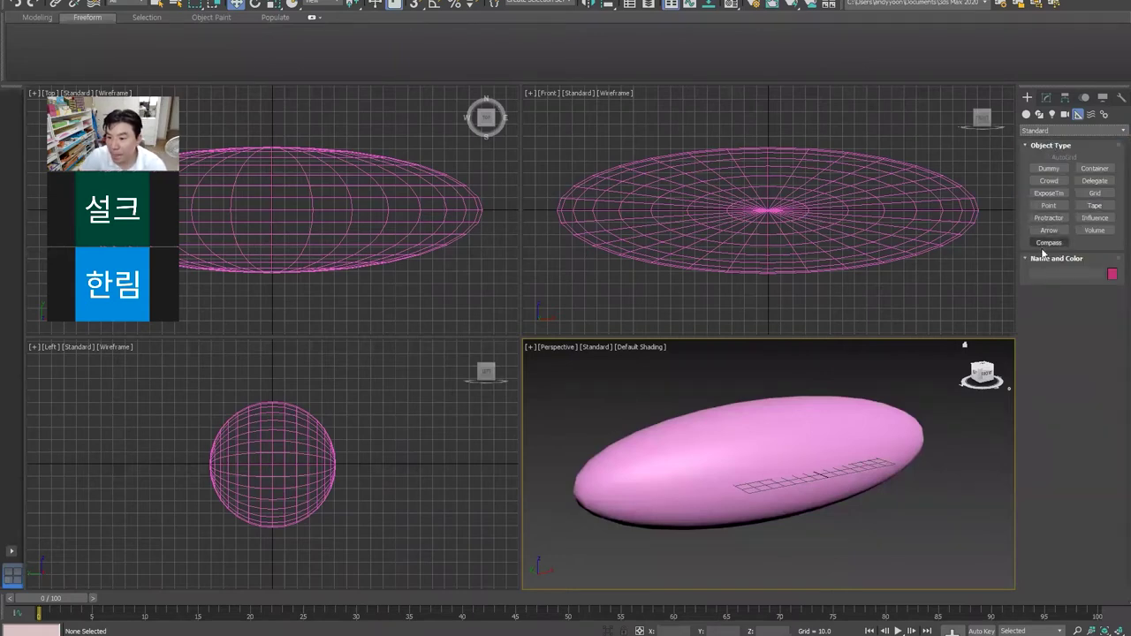
{"action": "left_click", "coordinate": [1076, 133]}
{"action": "left_click", "coordinate": [1070, 153]}
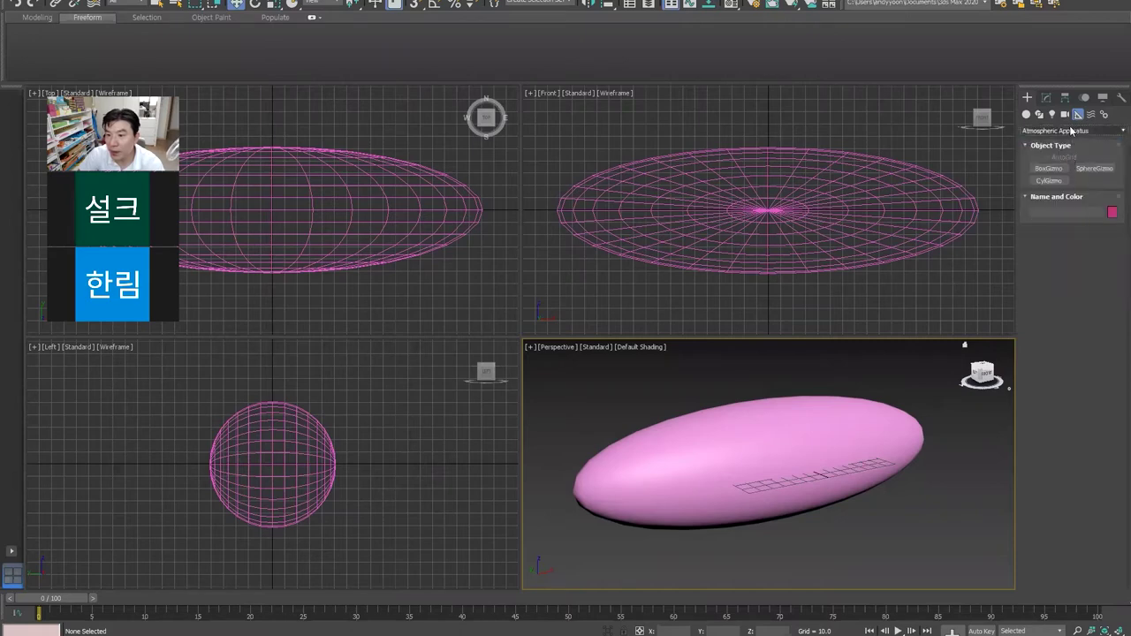
{"action": "left_click", "coordinate": [1073, 133]}
{"action": "left_click", "coordinate": [1070, 165]}
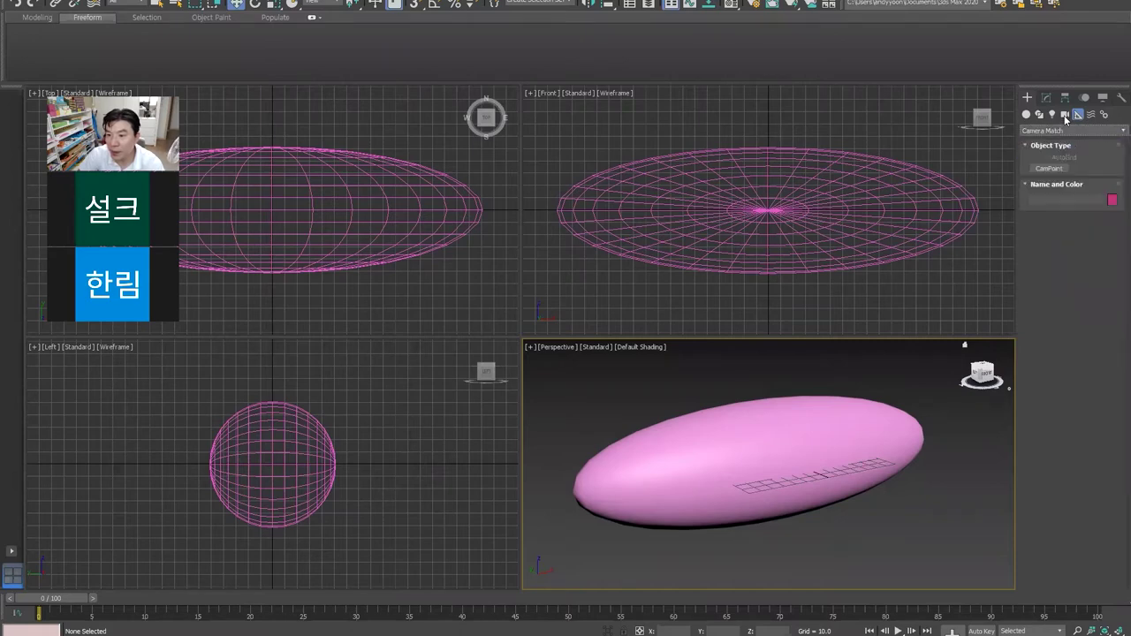
Step: Look at the Systems objects, then go back to the Forces space warps
{"action": "left_click", "coordinate": [1091, 115]}
{"action": "left_click", "coordinate": [1105, 115]}
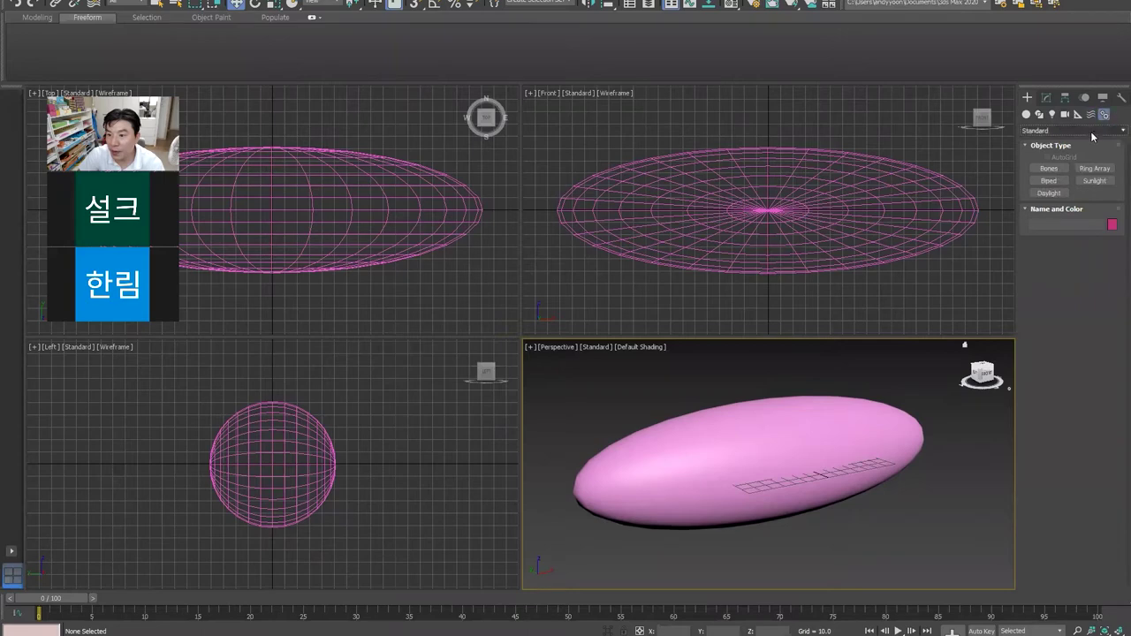
{"action": "left_click", "coordinate": [1092, 131]}
{"action": "left_click", "coordinate": [1091, 115]}
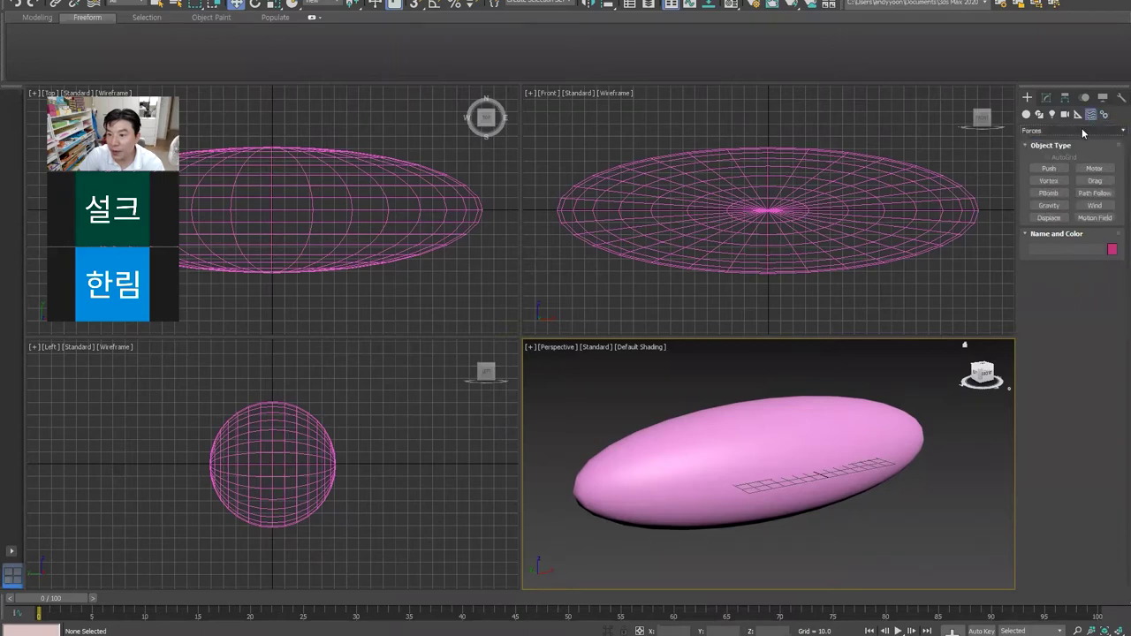
{"action": "left_click", "coordinate": [1081, 129]}
{"action": "left_click", "coordinate": [1076, 156]}
{"action": "left_click", "coordinate": [1068, 133]}
{"action": "left_click", "coordinate": [1065, 142]}
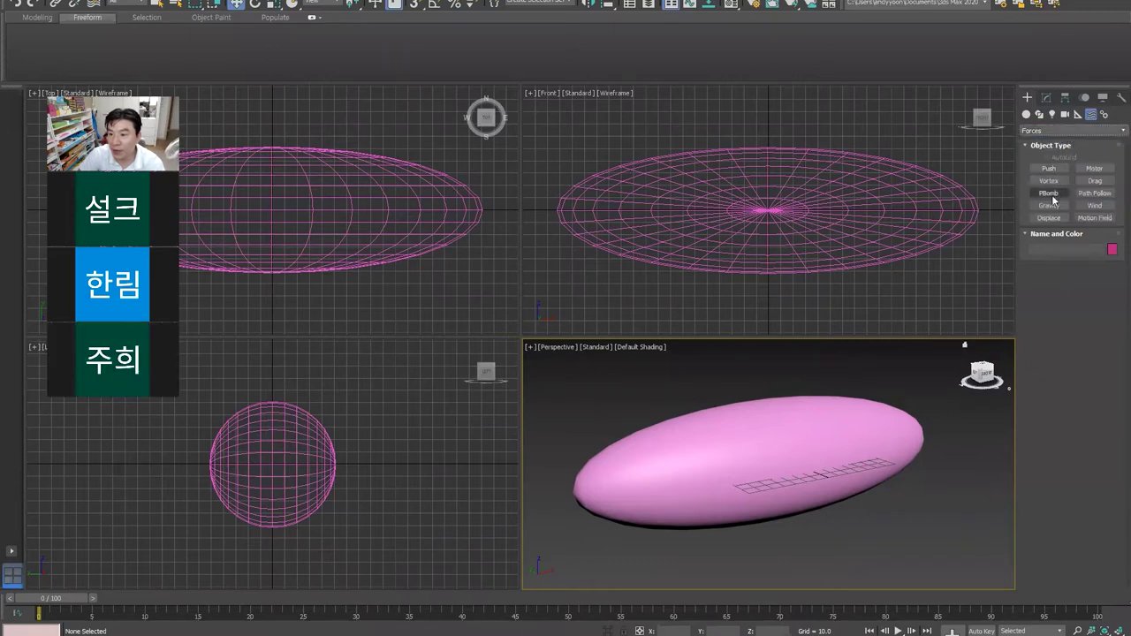
Step: Check the Modifier-Based space warps, then settle on Forces with PBomb chosen
{"action": "left_click", "coordinate": [1062, 132]}
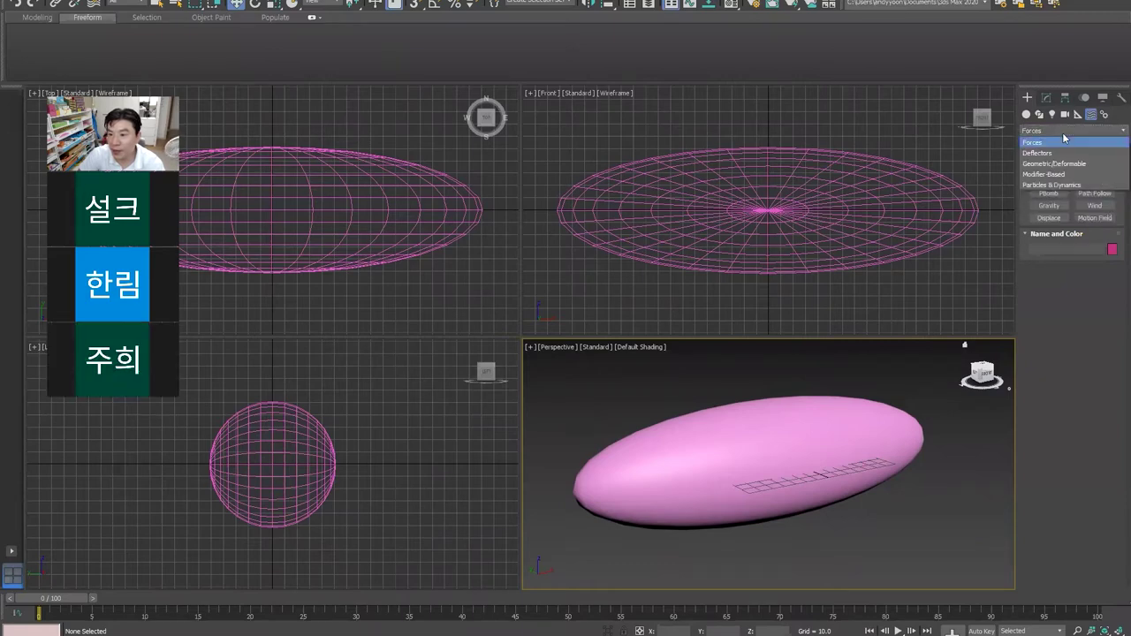
{"action": "left_click", "coordinate": [1057, 184]}
{"action": "left_click", "coordinate": [1062, 132]}
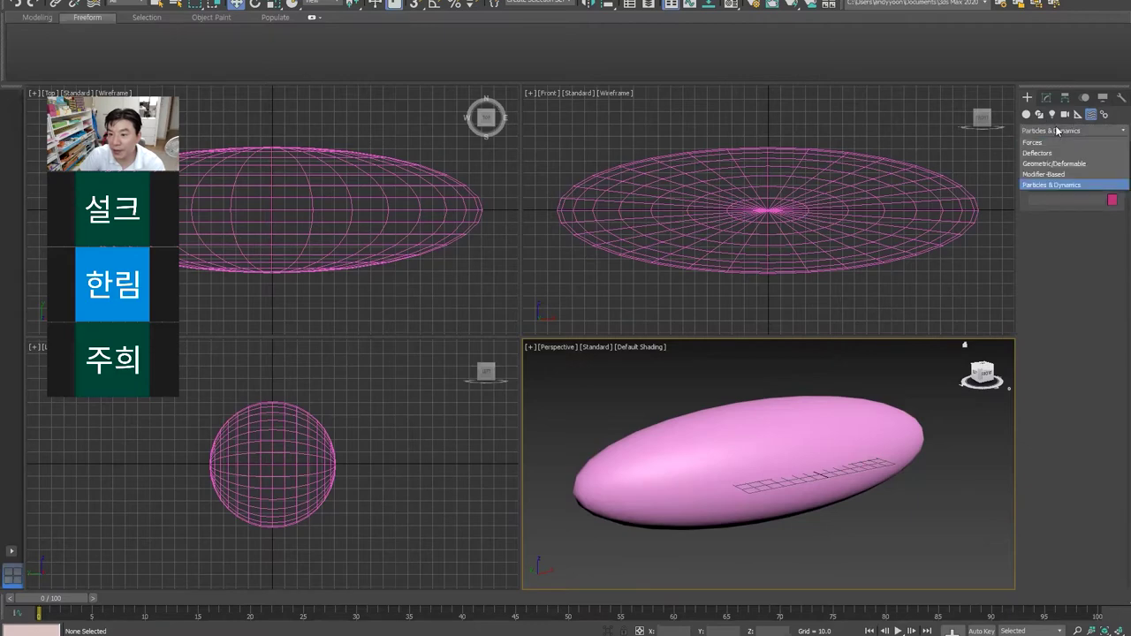
{"action": "left_click", "coordinate": [1051, 175]}
{"action": "left_click", "coordinate": [1062, 131]}
{"action": "left_click", "coordinate": [1056, 139]}
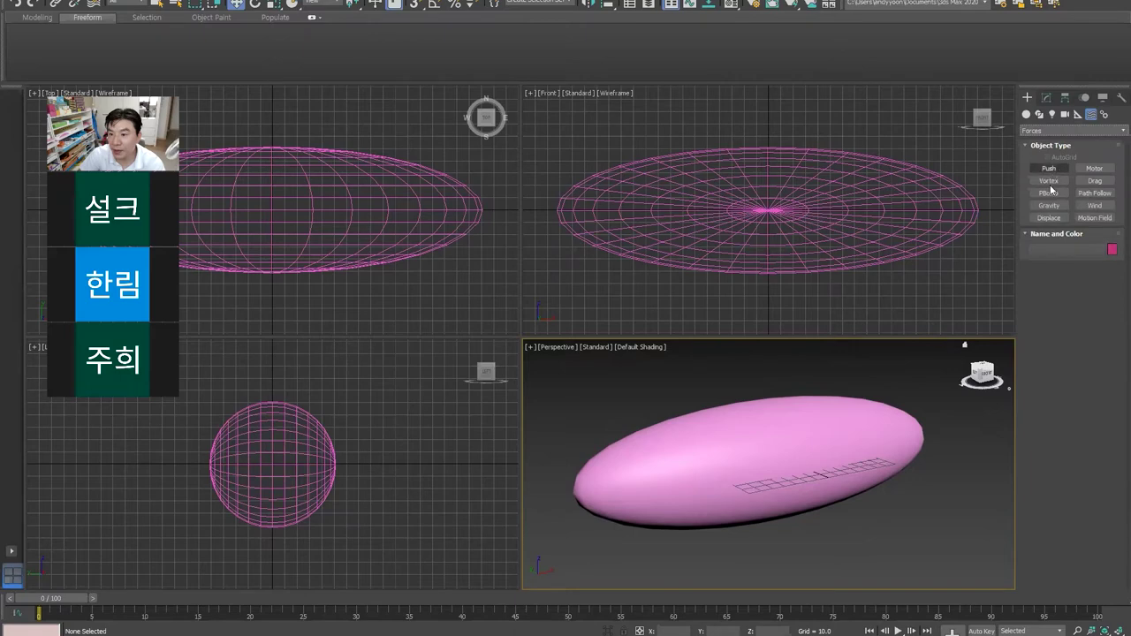
{"action": "left_click", "coordinate": [1047, 193]}
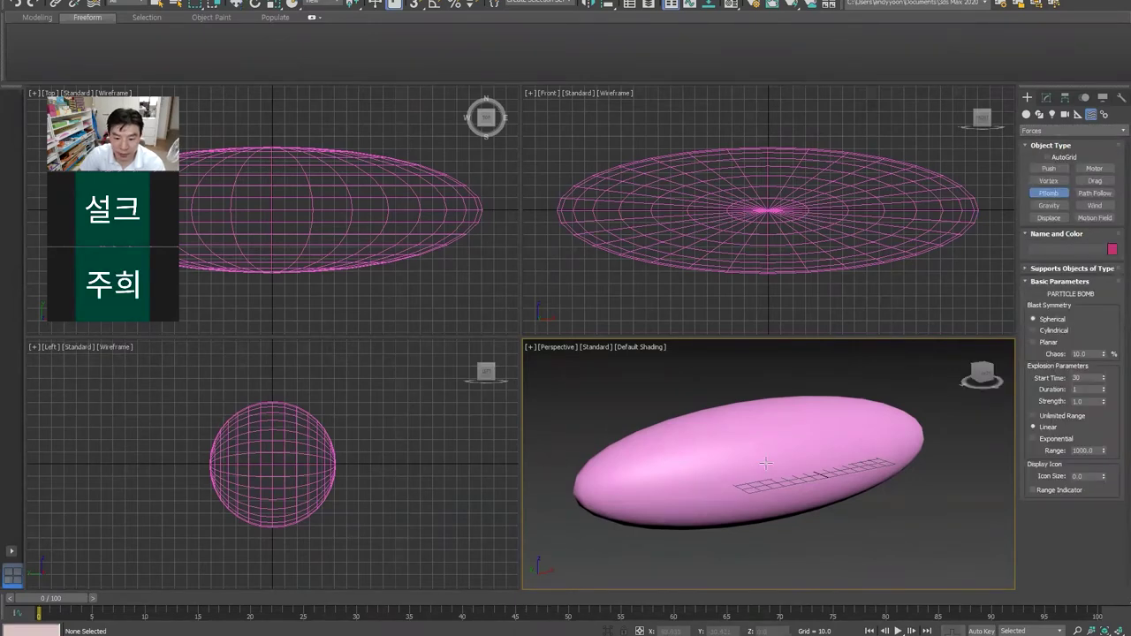
Step: Place PBomb001 at the sphere's centre and level the view on the ellipsoid
{"action": "left_click_drag", "start_coordinate": [774, 469], "coordinate": [293, 115]}
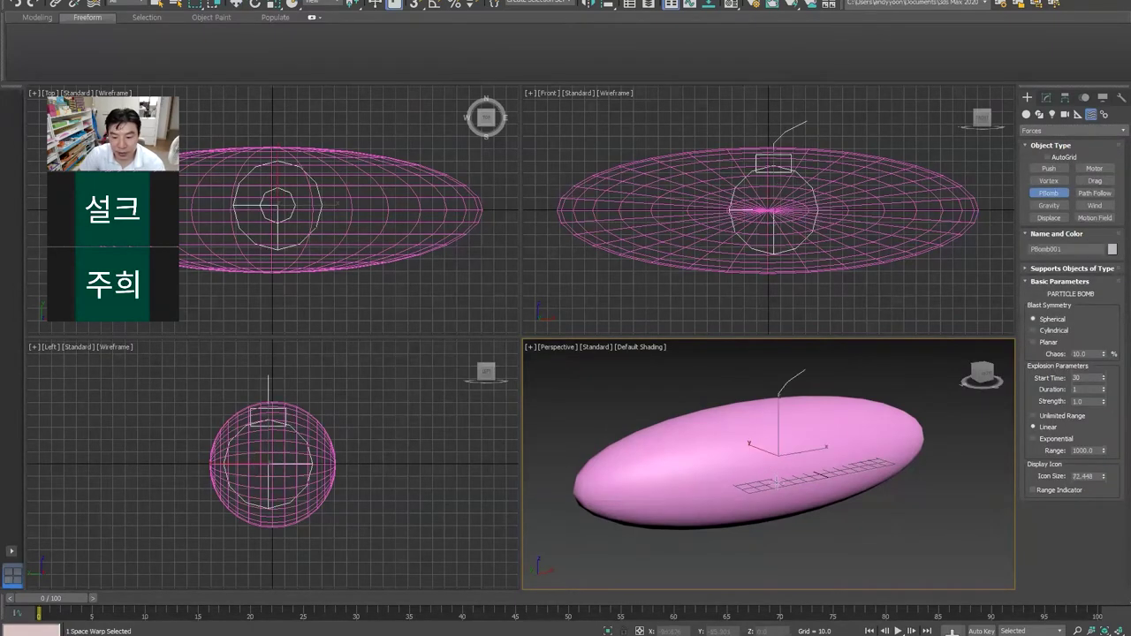
{"action": "left_click", "coordinate": [234, 4]}
{"action": "left_click", "coordinate": [1047, 97]}
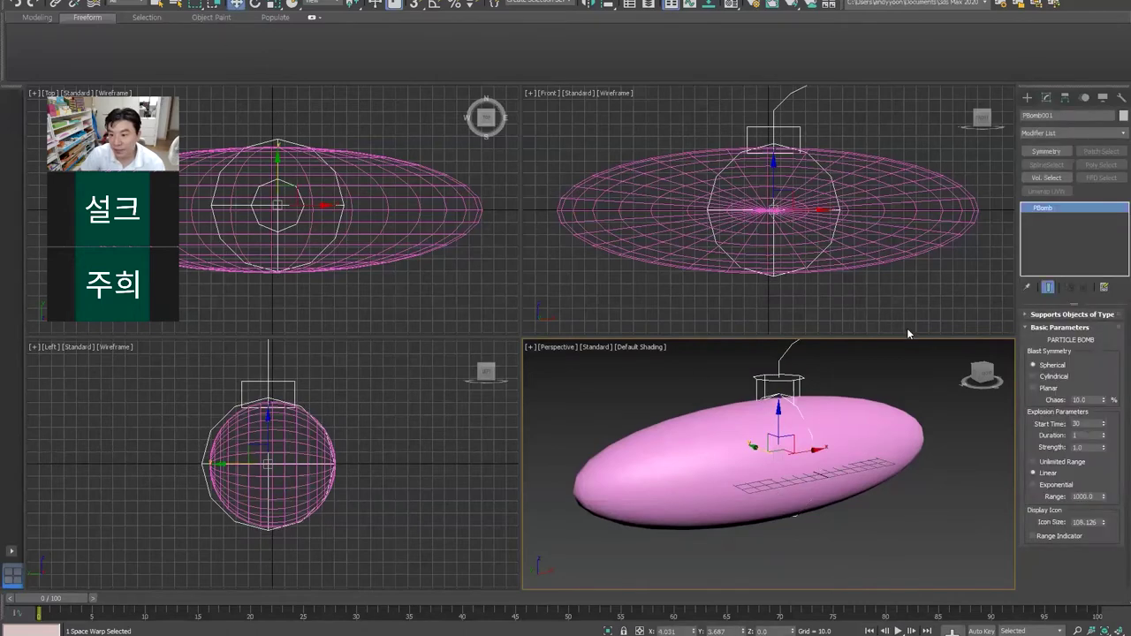
{"action": "middle_click_drag", "start_coordinate": [853, 371], "coordinate": [839, 355]}
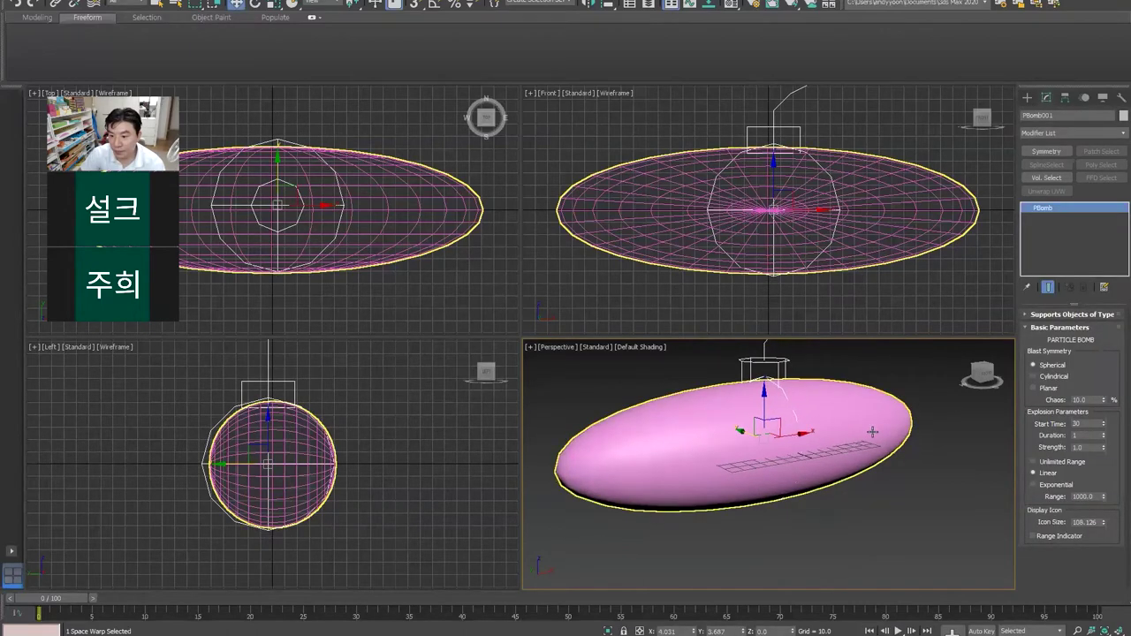
{"action": "middle_click_drag", "start_coordinate": [886, 433], "coordinate": [812, 427], "text": "alt"}
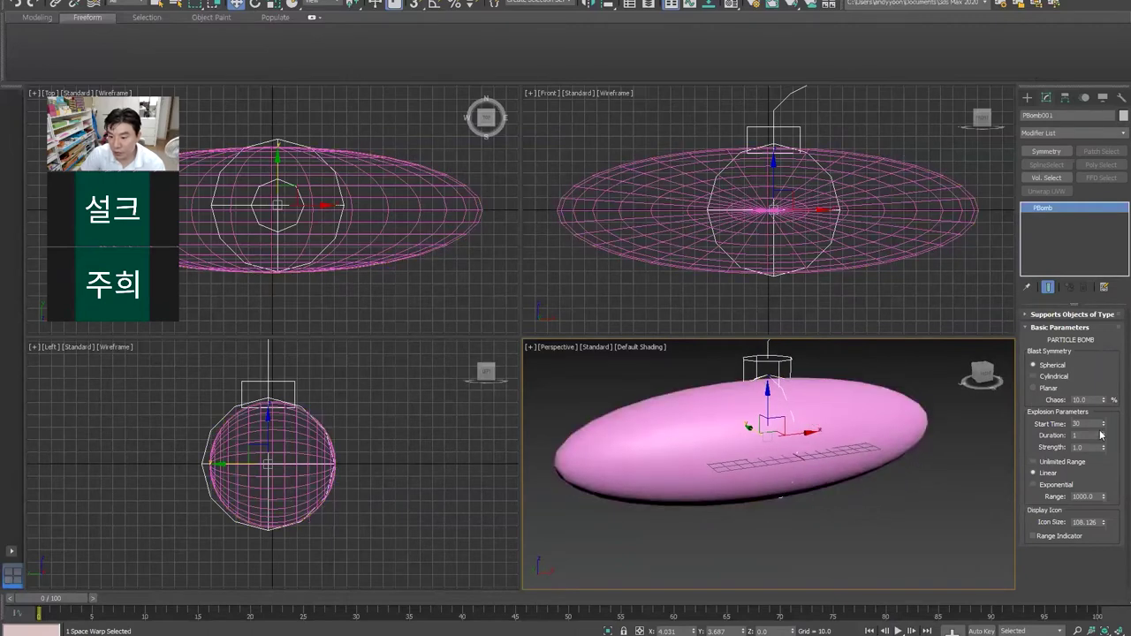
Step: Try Unlimited range and other blast symmetries, ending with Linear range 1000 and Spherical
{"action": "left_click", "coordinate": [1067, 466]}
{"action": "left_click", "coordinate": [1044, 474]}
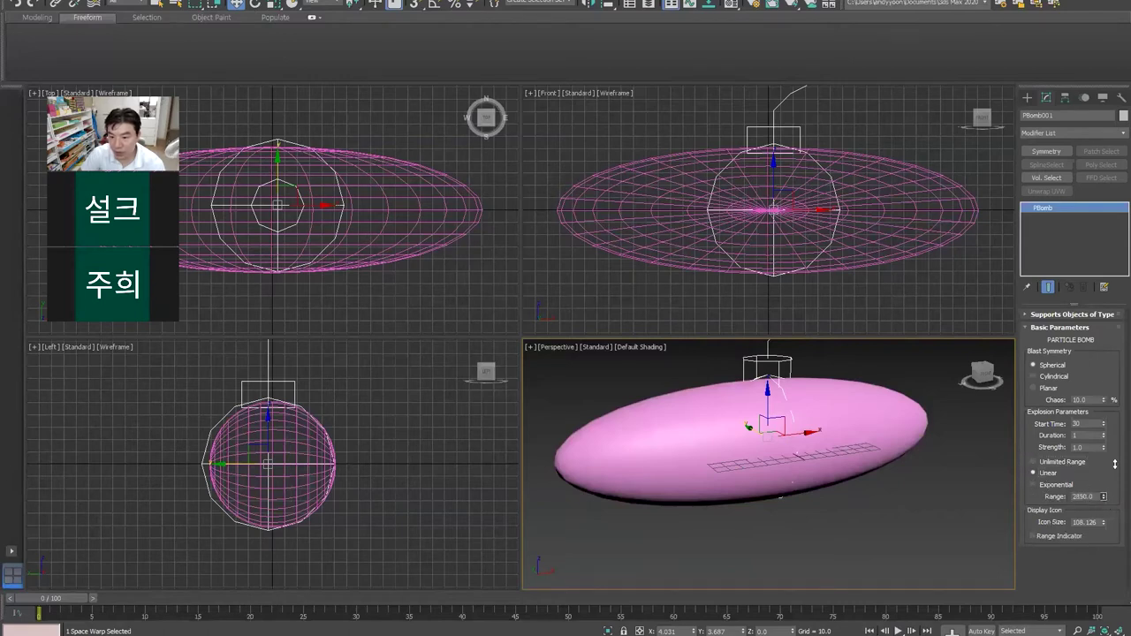
{"action": "left_click_drag", "start_coordinate": [1114, 389], "coordinate": [1113, 440]}
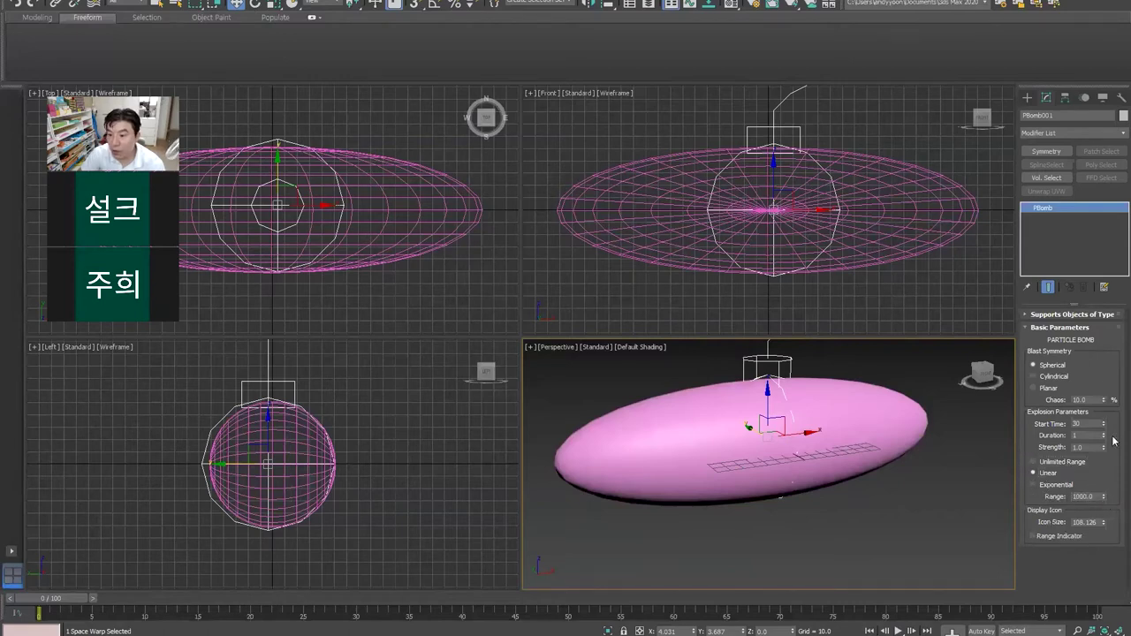
{"action": "left_click", "coordinate": [1026, 315]}
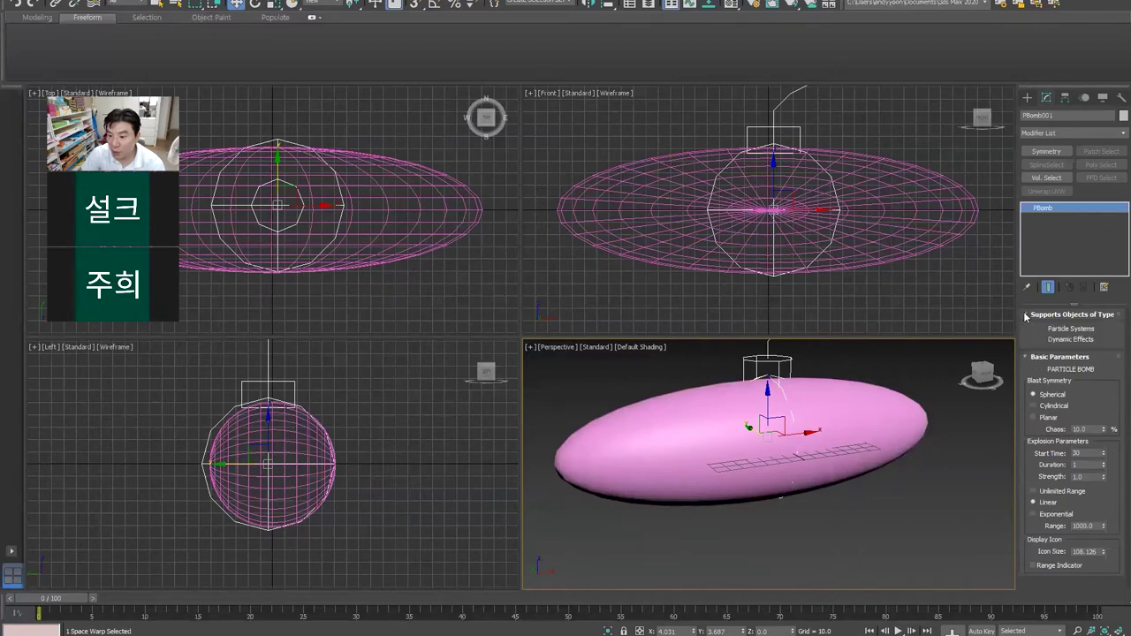
{"action": "left_click", "coordinate": [1041, 405]}
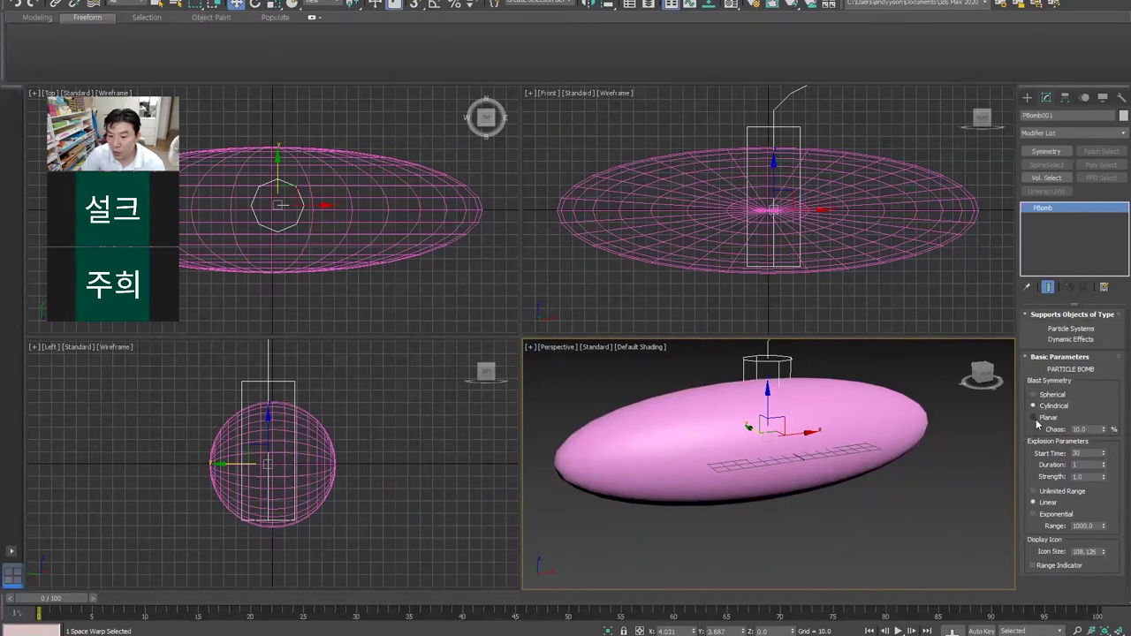
{"action": "left_click", "coordinate": [1035, 417]}
{"action": "left_click", "coordinate": [1034, 395]}
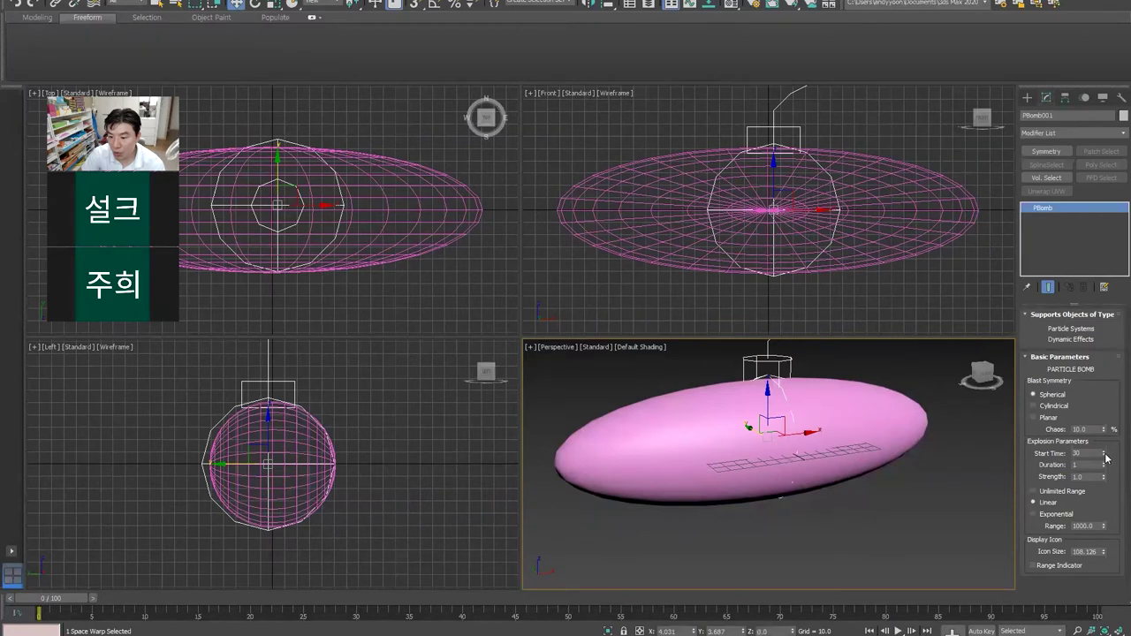
Step: Collapse and re-expand the PBomb's basic parameters rollout, then reselect the bomb
{"action": "right_click", "coordinate": [1069, 447]}
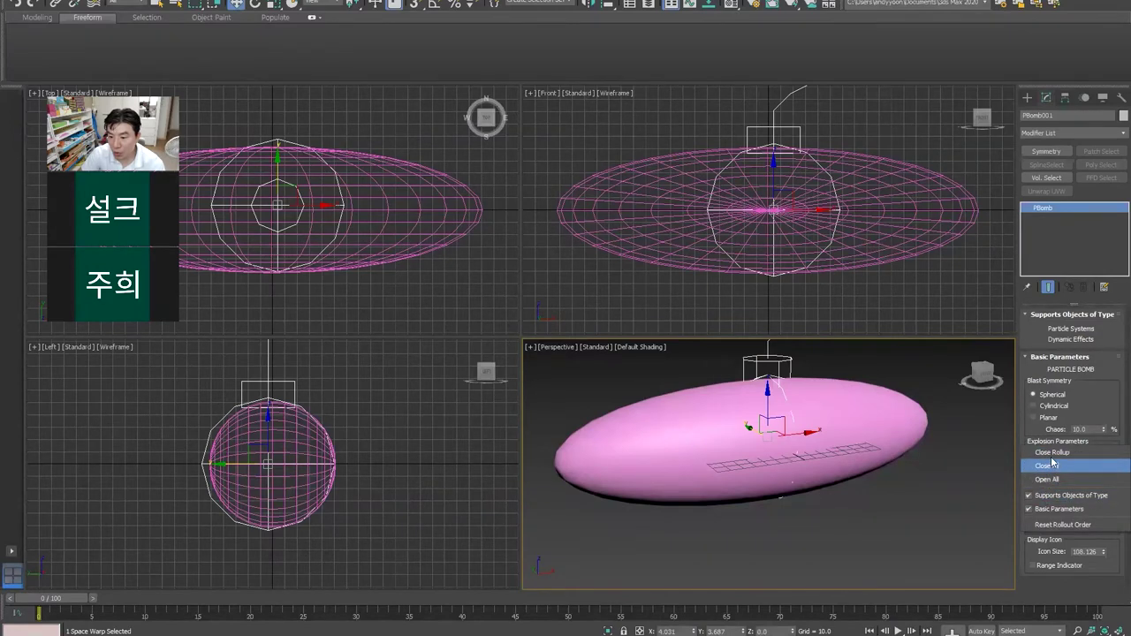
{"action": "left_click", "coordinate": [1052, 452]}
{"action": "left_click", "coordinate": [1051, 357]}
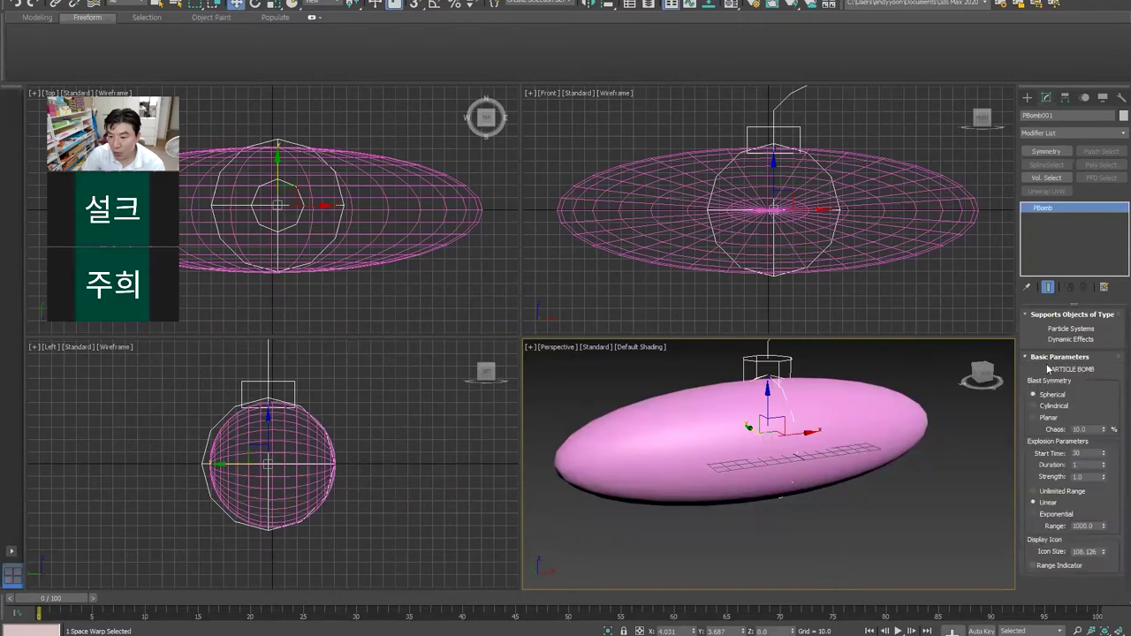
{"action": "left_click", "coordinate": [771, 375]}
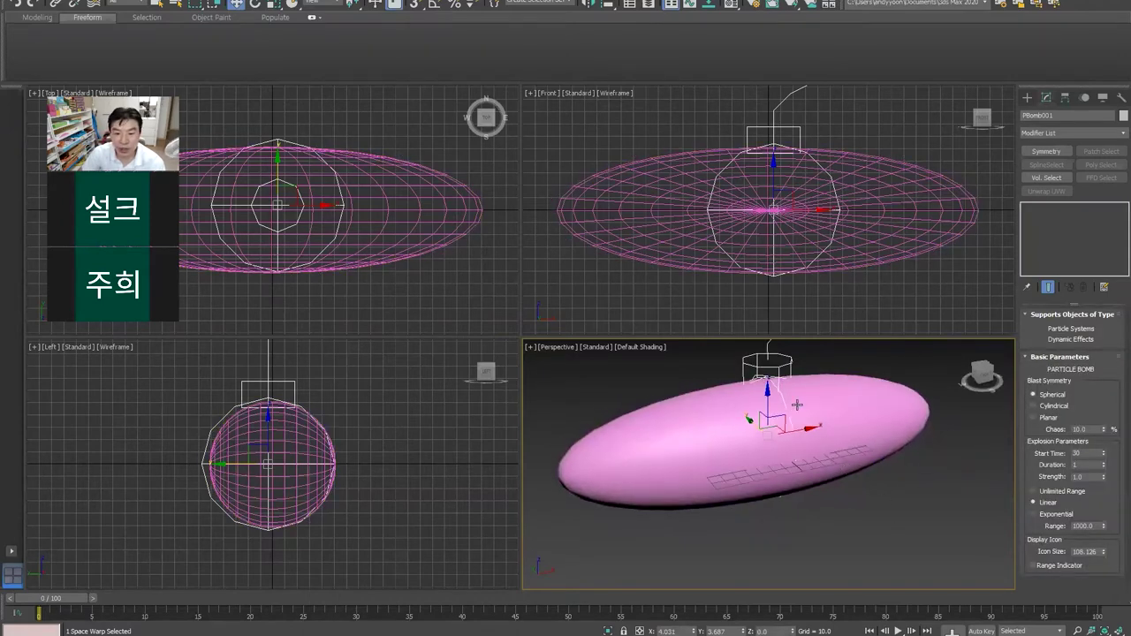
{"action": "left_click", "coordinate": [769, 373]}
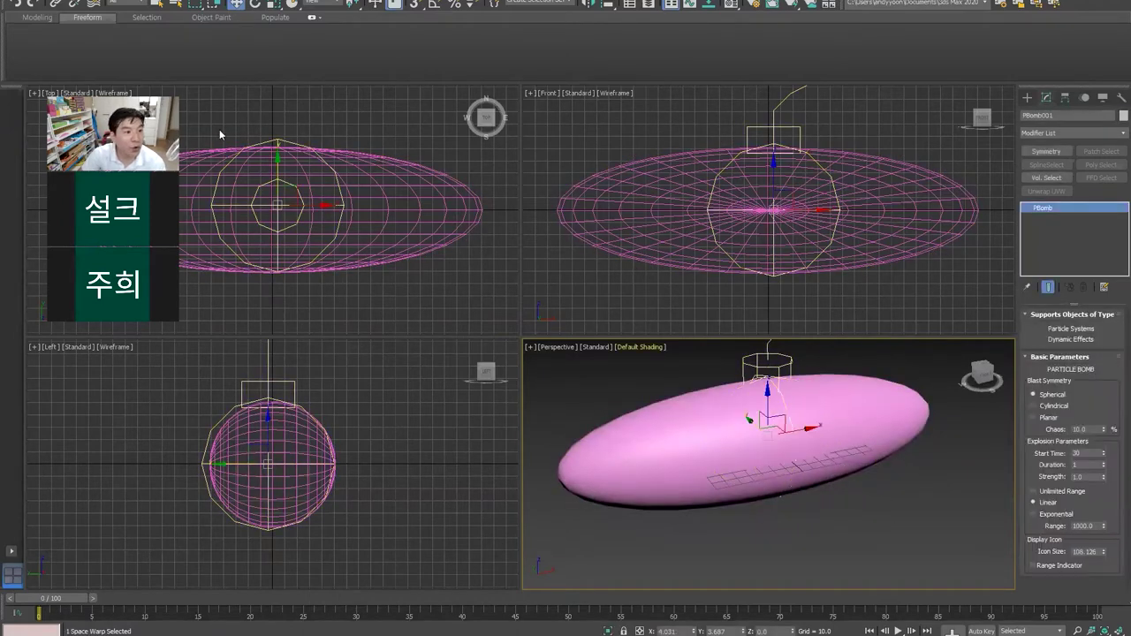
Step: Bind the elongated sphere to the particle bomb and scrub the timeline
{"action": "left_click", "coordinate": [95, 8]}
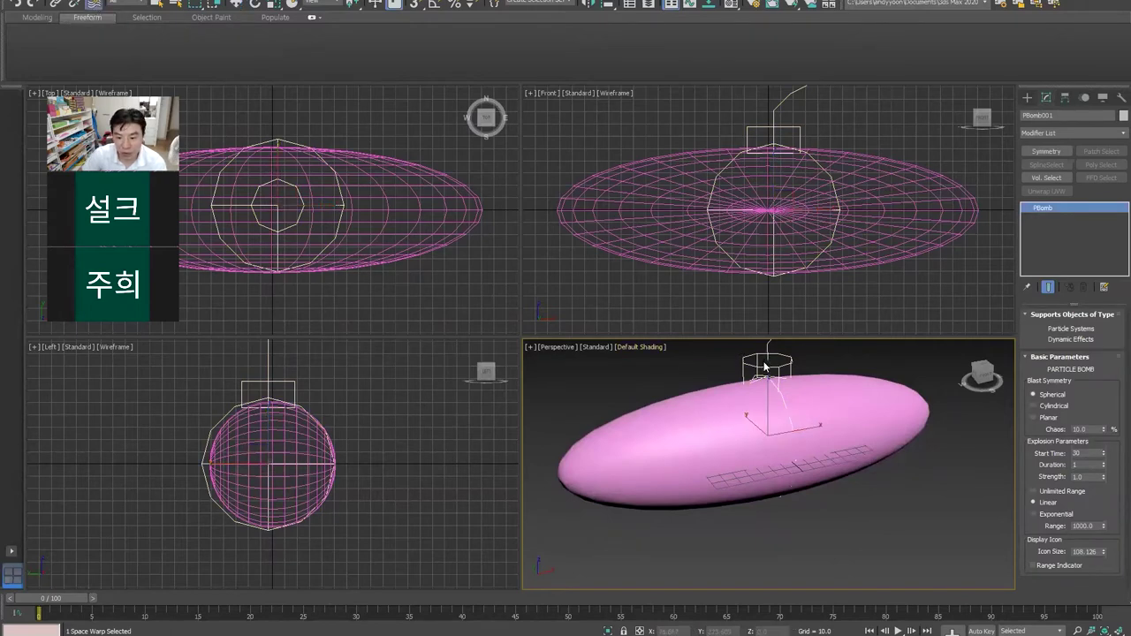
{"action": "left_click_drag", "start_coordinate": [771, 375], "coordinate": [654, 421]}
{"action": "mouse_move", "coordinate": [64, 600]}
{"action": "left_mouse_down"}
{"action": "mouse_move", "coordinate": [573, 586]}
{"action": "mouse_move", "coordinate": [2, 555]}
{"action": "left_mouse_up"}
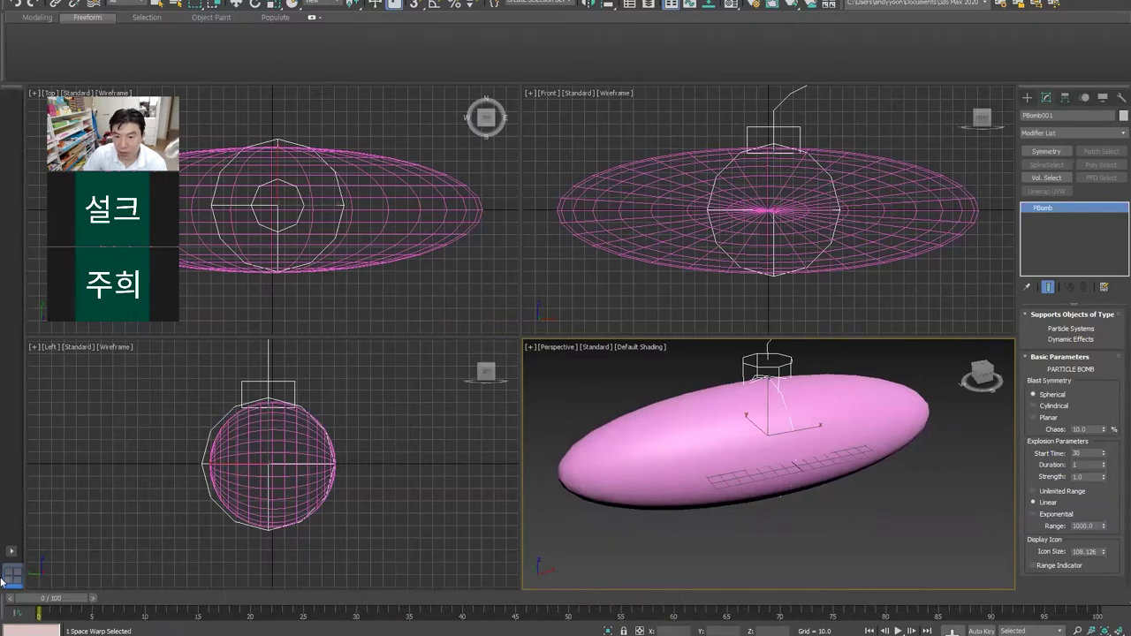
Step: Set PBomb001's blast symmetry to Cylindrical and preview it across the timeline
{"action": "key", "text": "w"}
{"action": "left_click", "coordinate": [781, 364]}
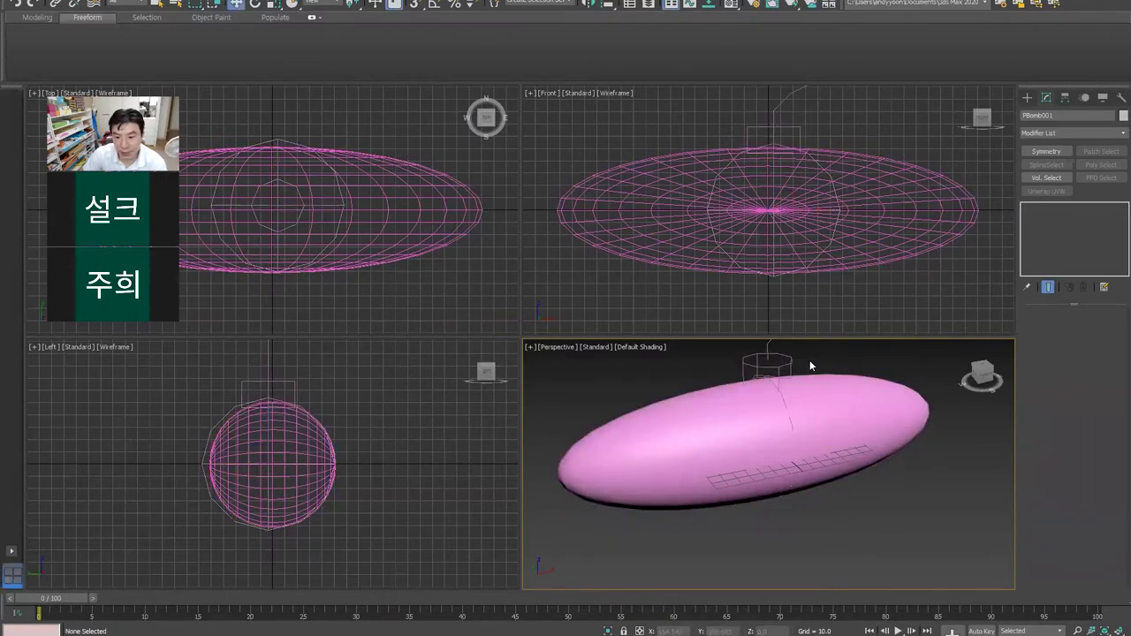
{"action": "left_click", "coordinate": [774, 366]}
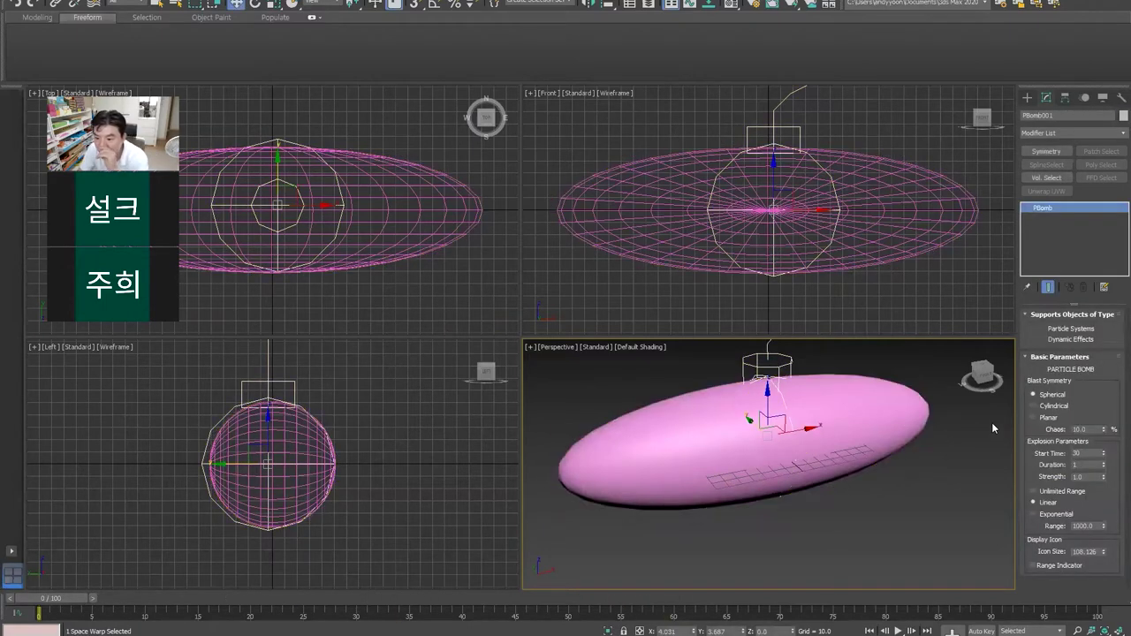
{"action": "left_click", "coordinate": [1041, 405]}
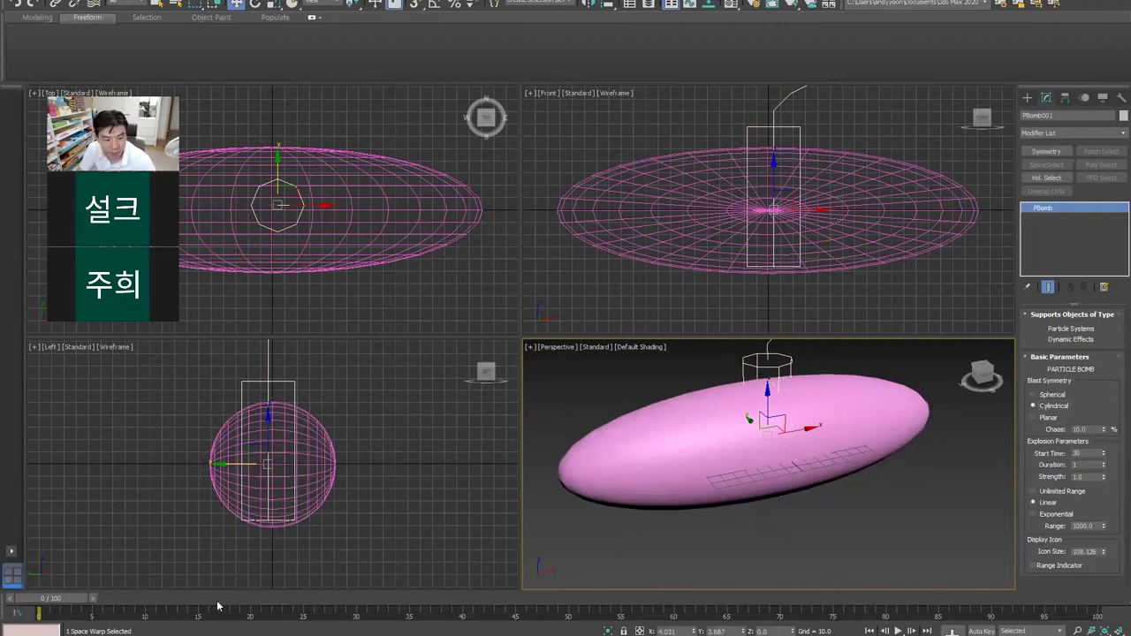
{"action": "mouse_move", "coordinate": [68, 598]}
{"action": "left_mouse_down"}
{"action": "mouse_move", "coordinate": [577, 598]}
{"action": "mouse_move", "coordinate": [68, 598]}
{"action": "left_mouse_up"}
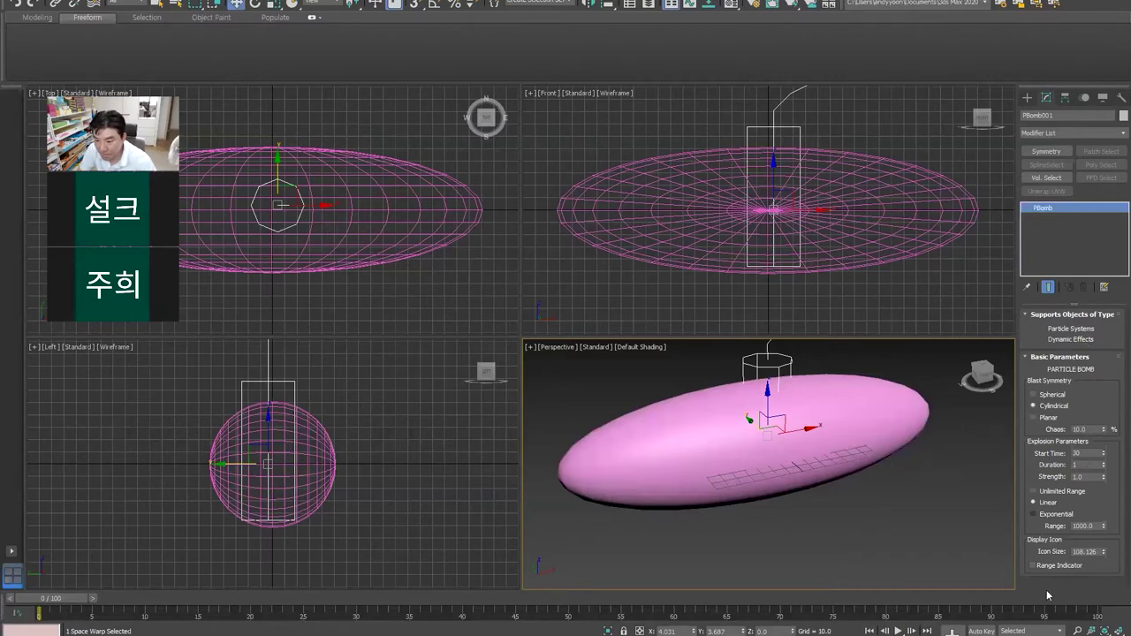
{"action": "left_click", "coordinate": [1029, 98]}
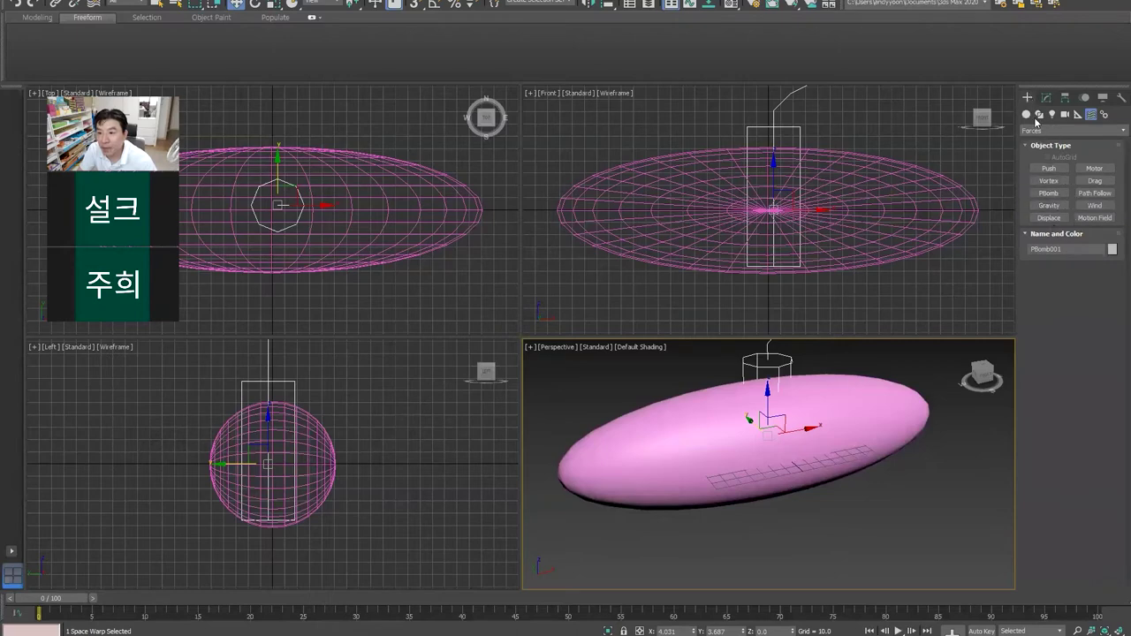
Step: Browse the Shapes, Geometry, Particle Systems and Particle Flow helper categories
{"action": "left_click", "coordinate": [1047, 130]}
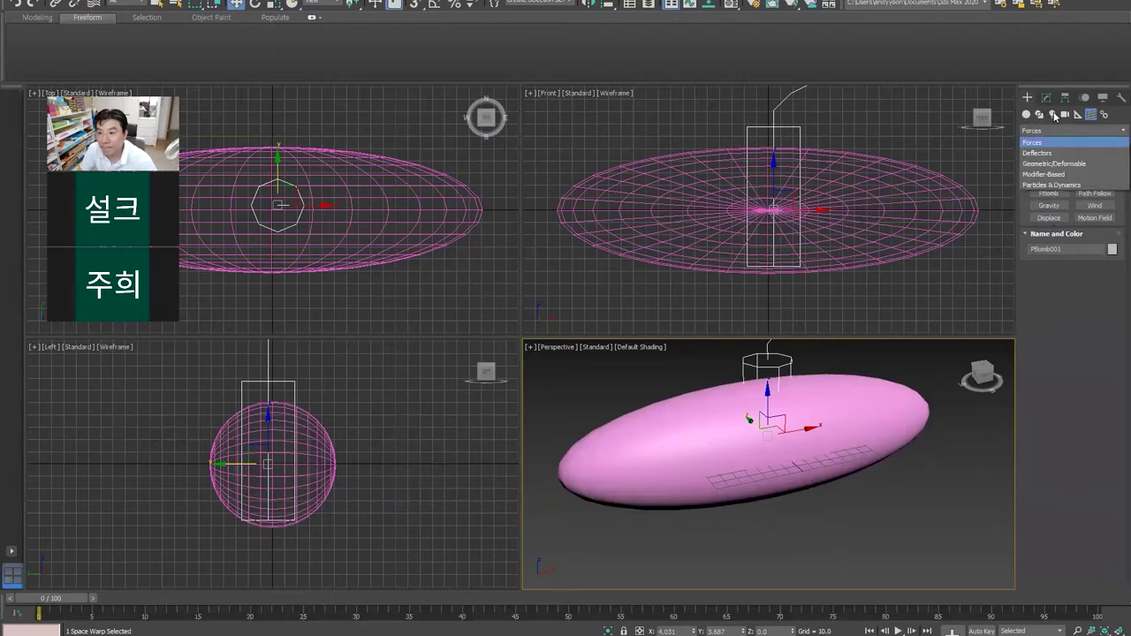
{"action": "left_click", "coordinate": [1039, 115]}
{"action": "left_click", "coordinate": [1026, 115]}
{"action": "left_click", "coordinate": [1053, 131]}
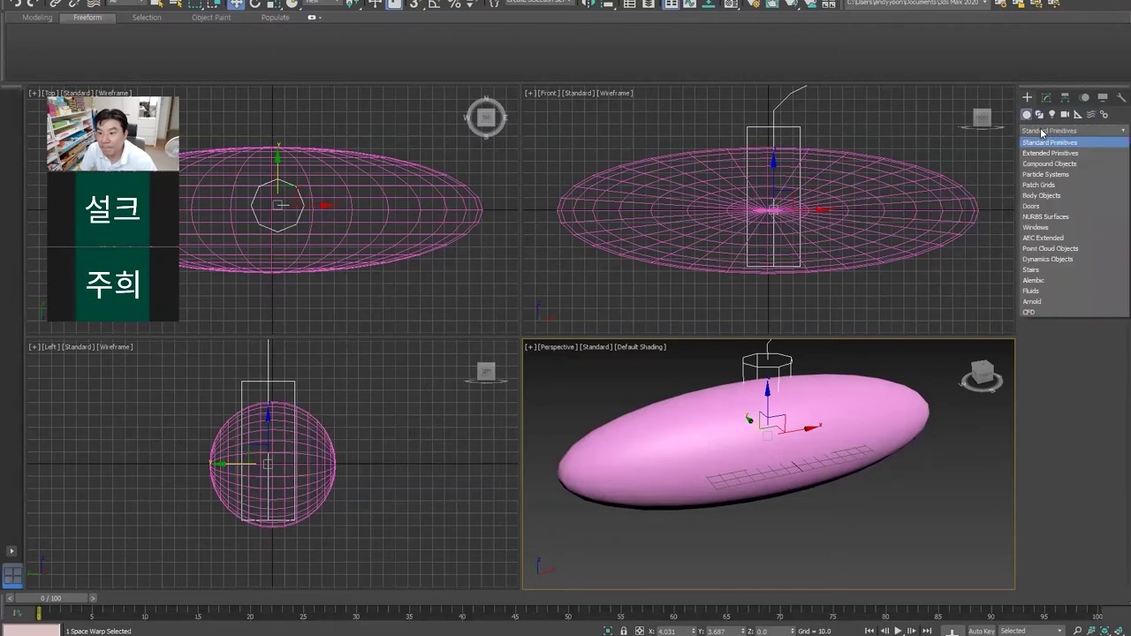
{"action": "left_click", "coordinate": [1053, 175]}
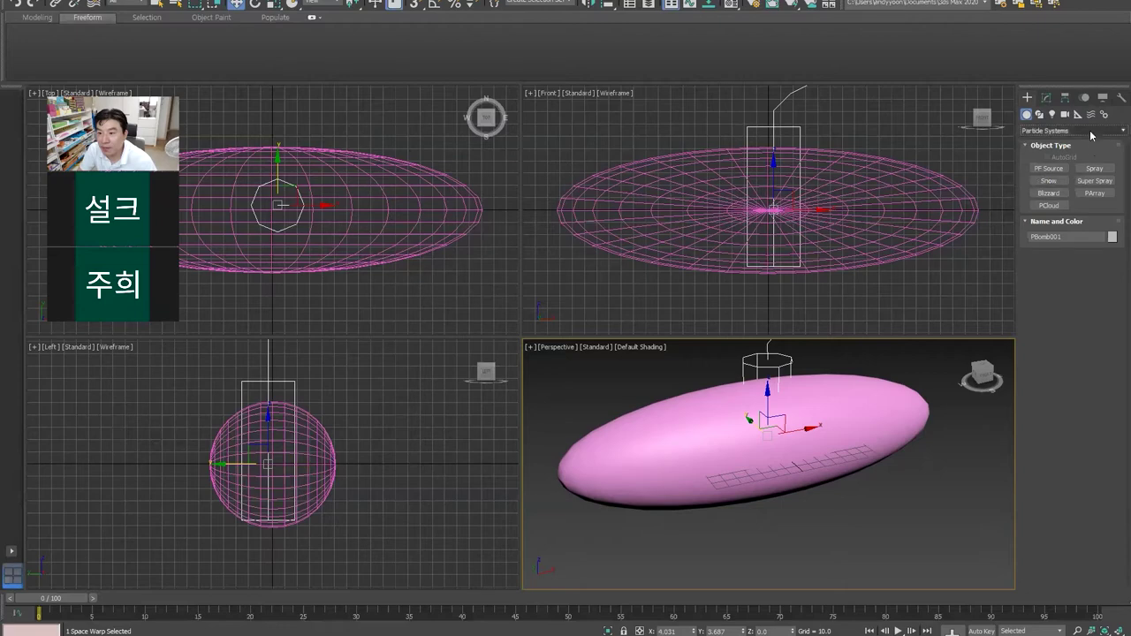
{"action": "left_click", "coordinate": [1077, 114]}
{"action": "left_click", "coordinate": [1076, 130]}
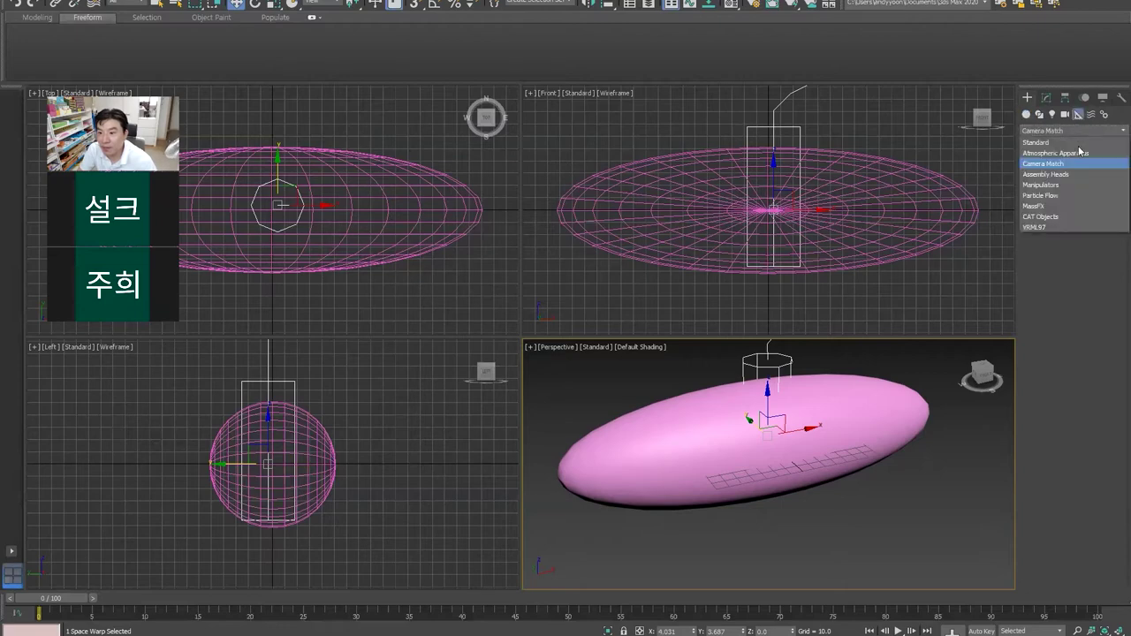
{"action": "left_click", "coordinate": [1056, 195]}
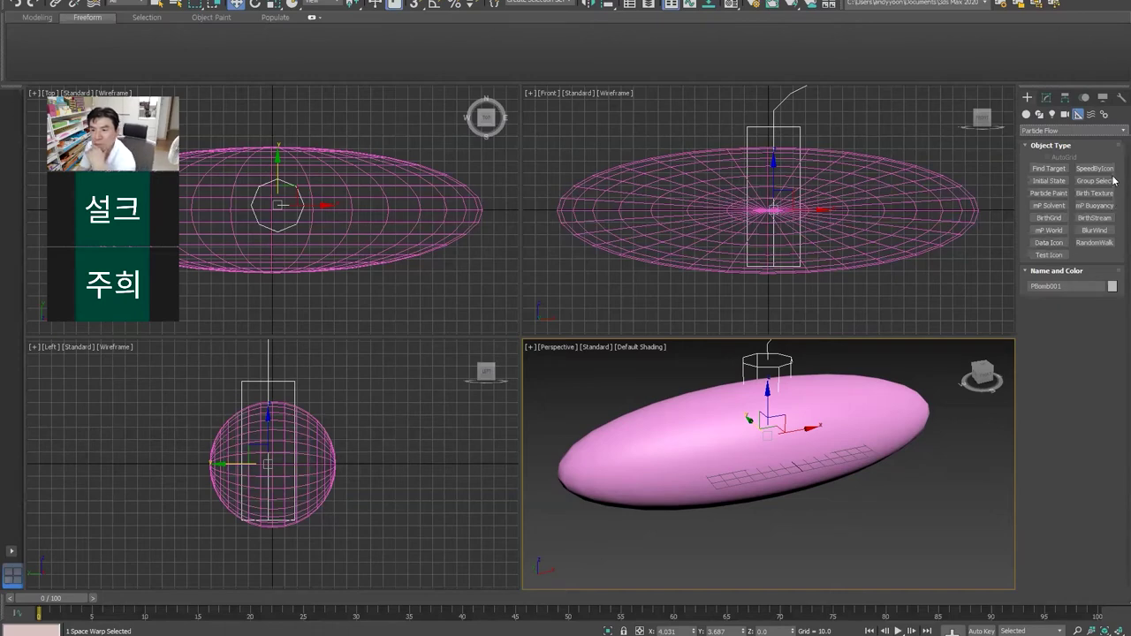
Step: Show the Geometric/Deformable space warps, then select and delete the viewport object
{"action": "left_click", "coordinate": [1092, 114]}
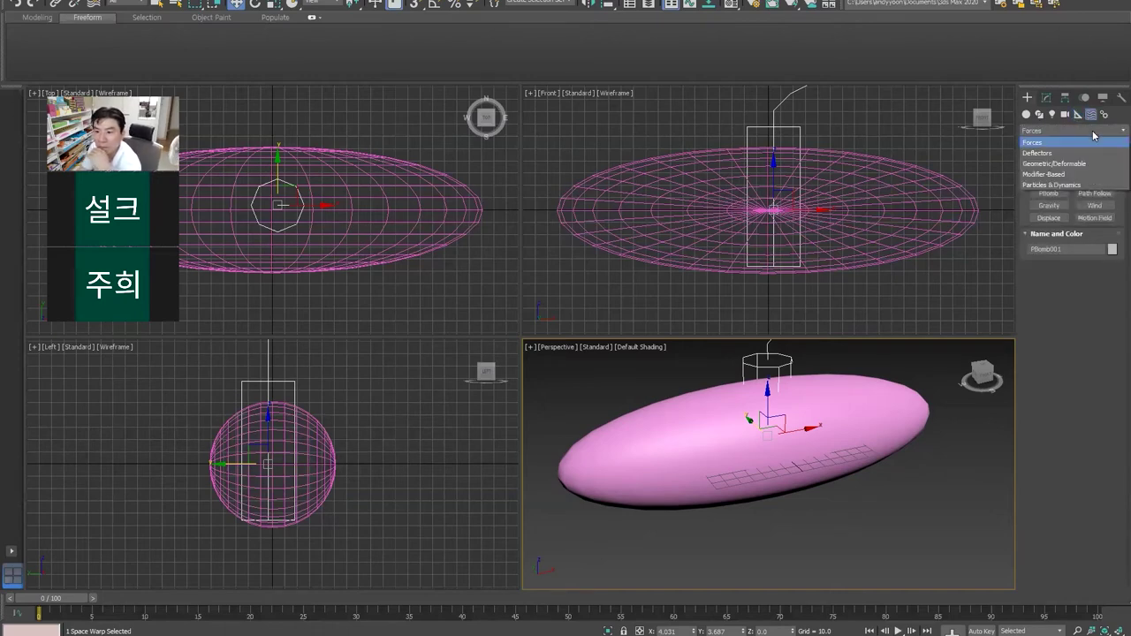
{"action": "left_click", "coordinate": [1106, 115]}
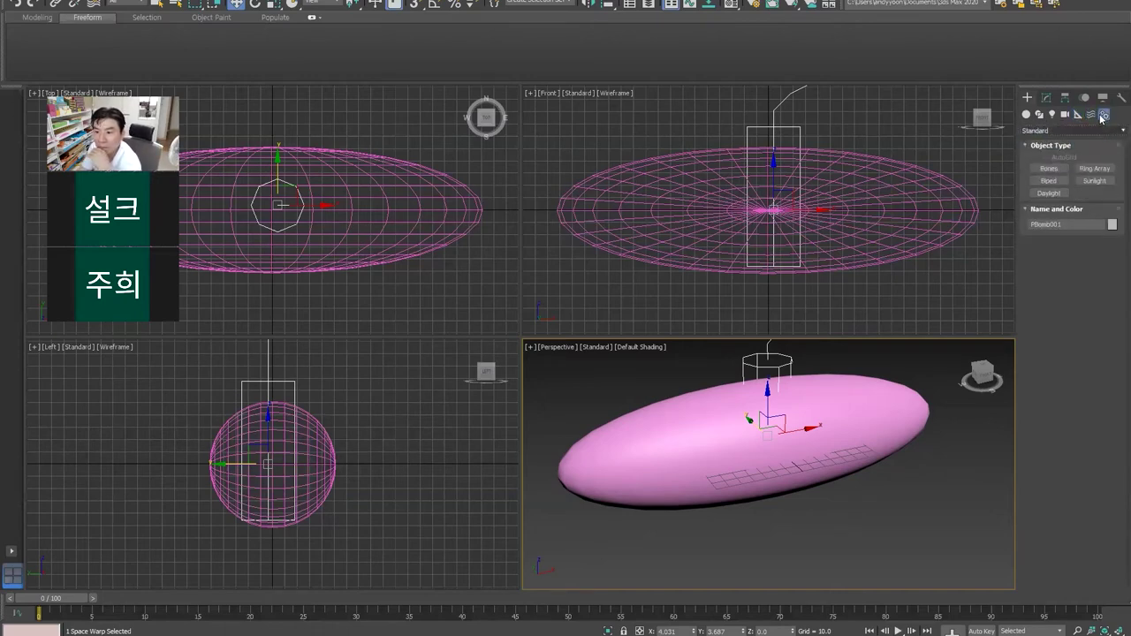
{"action": "left_click", "coordinate": [1092, 114]}
{"action": "left_click", "coordinate": [1087, 130]}
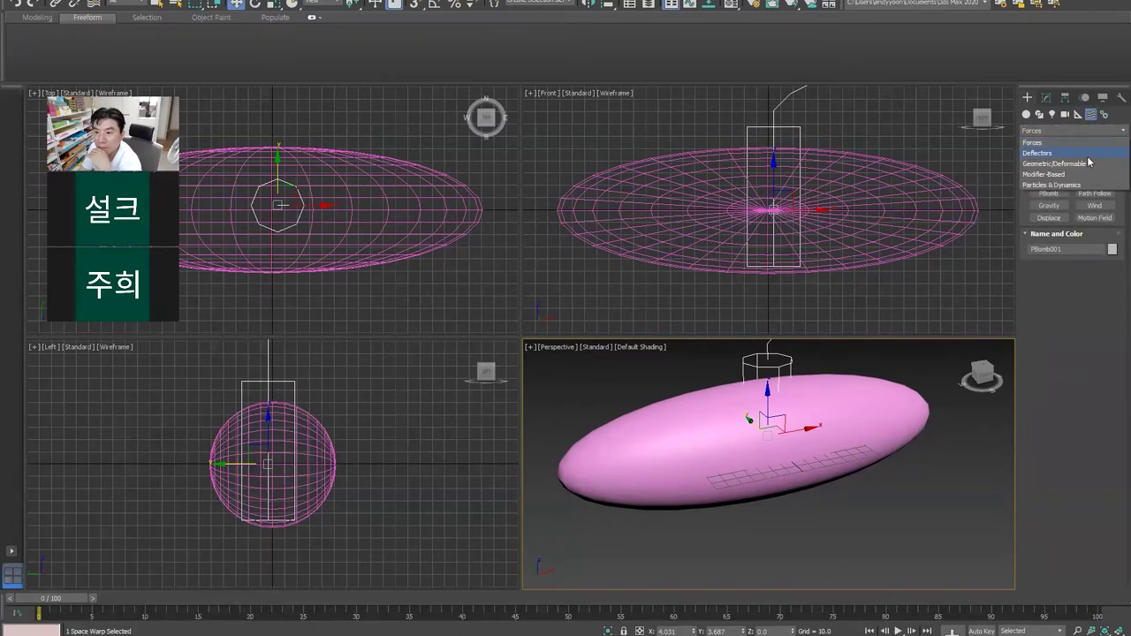
{"action": "left_click", "coordinate": [1090, 164]}
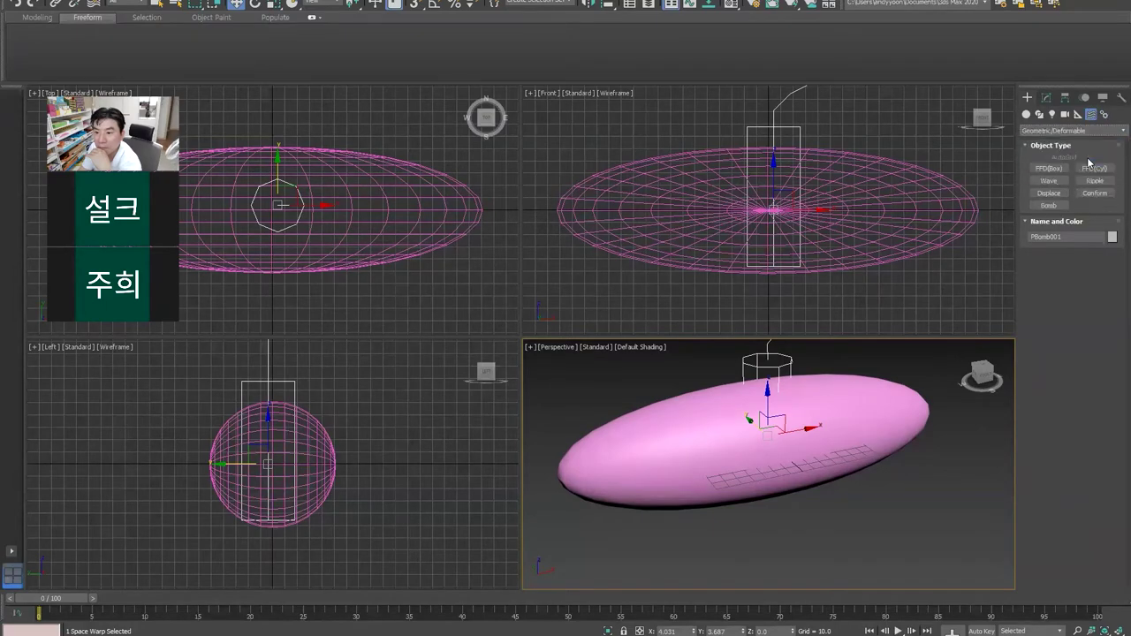
{"action": "left_click", "coordinate": [785, 363]}
{"action": "key", "text": "Delete"}
Step: Place a Bomb at the ellipsoid's centre and bind the pink ellipsoid to it
{"action": "left_click", "coordinate": [1048, 205]}
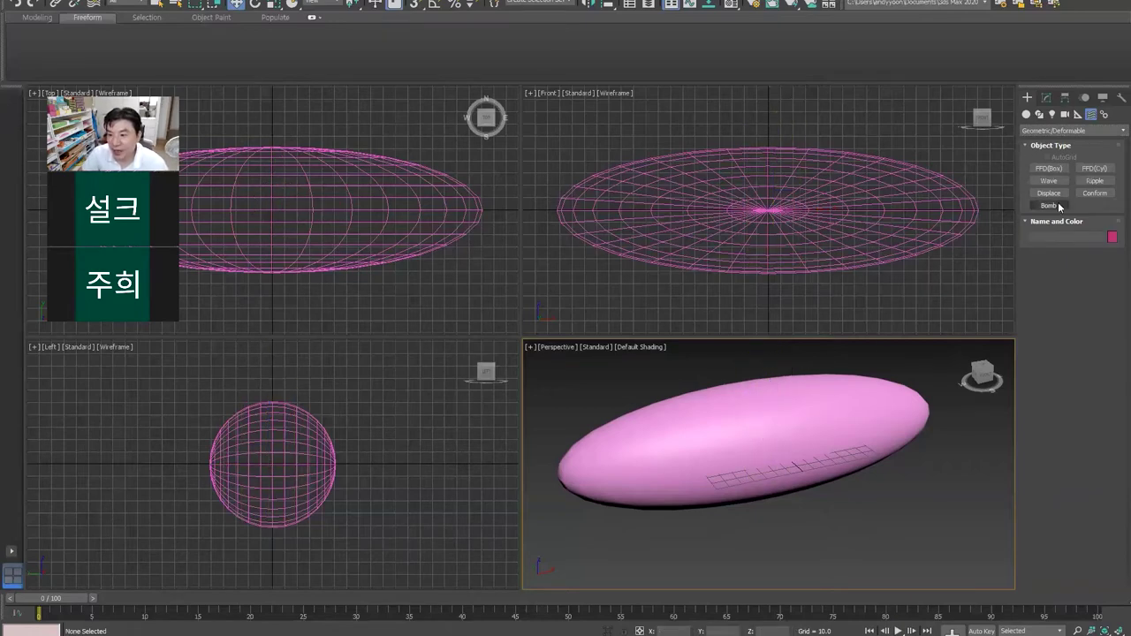
{"action": "left_click", "coordinate": [763, 437]}
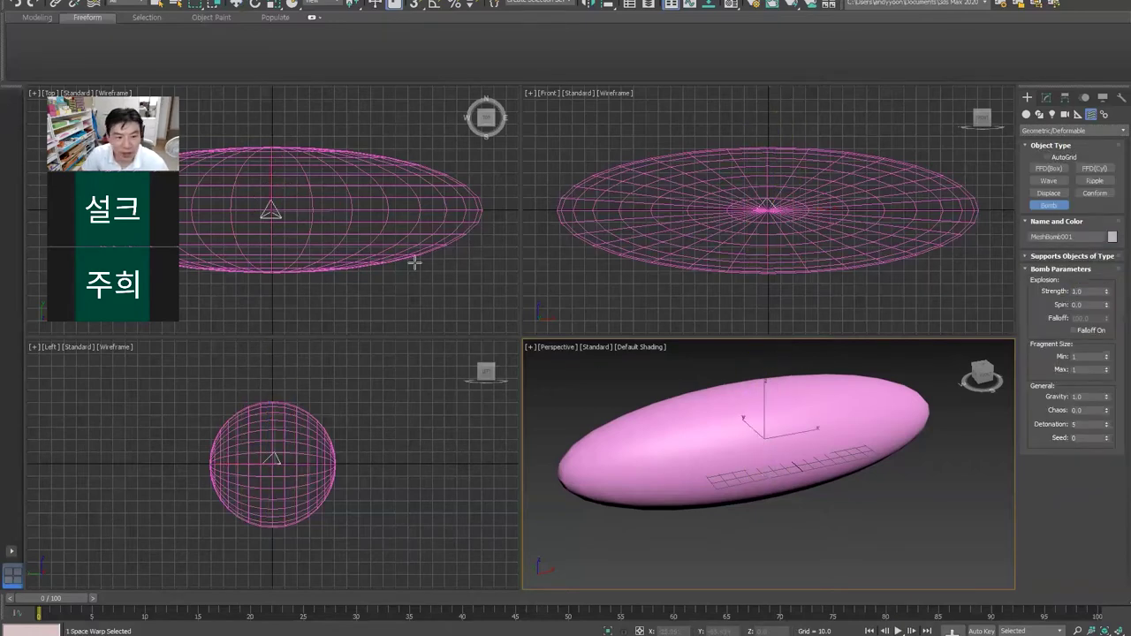
{"action": "left_click", "coordinate": [234, 4]}
{"action": "left_click", "coordinate": [93, 5]}
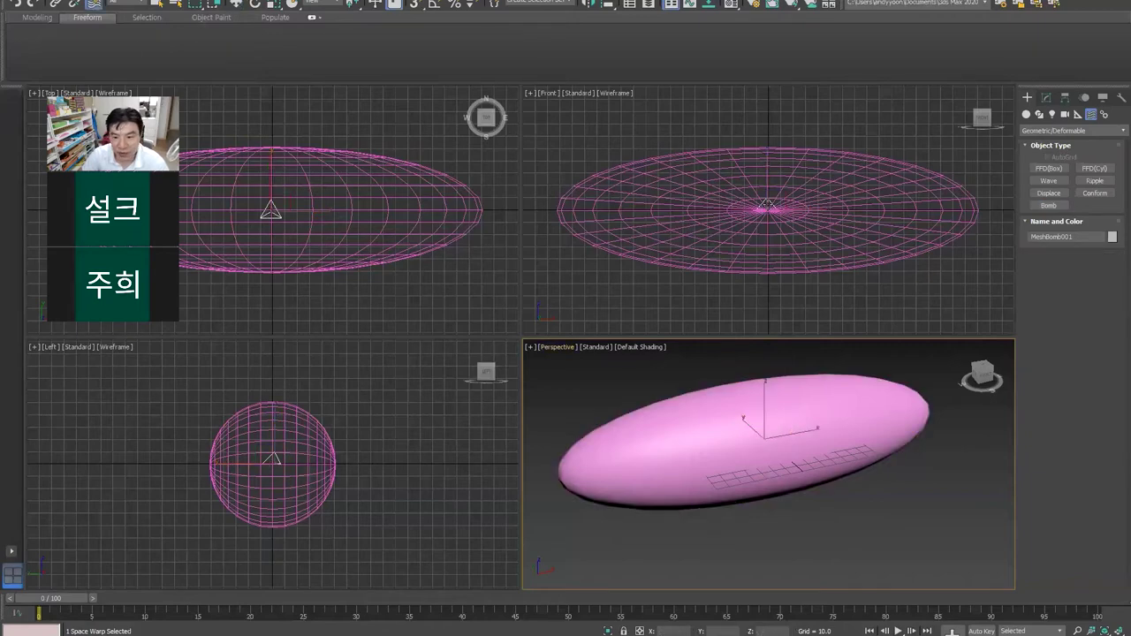
{"action": "scroll", "coordinate": [771, 205], "scroll_direction": "up", "scroll_amount": 2}
{"action": "scroll", "coordinate": [771, 221], "scroll_direction": "up", "scroll_amount": 2}
{"action": "mouse_move", "coordinate": [768, 225]}
{"action": "left_mouse_down"}
{"action": "mouse_move", "coordinate": [804, 299]}
{"action": "mouse_move", "coordinate": [919, 258]}
{"action": "left_mouse_up"}
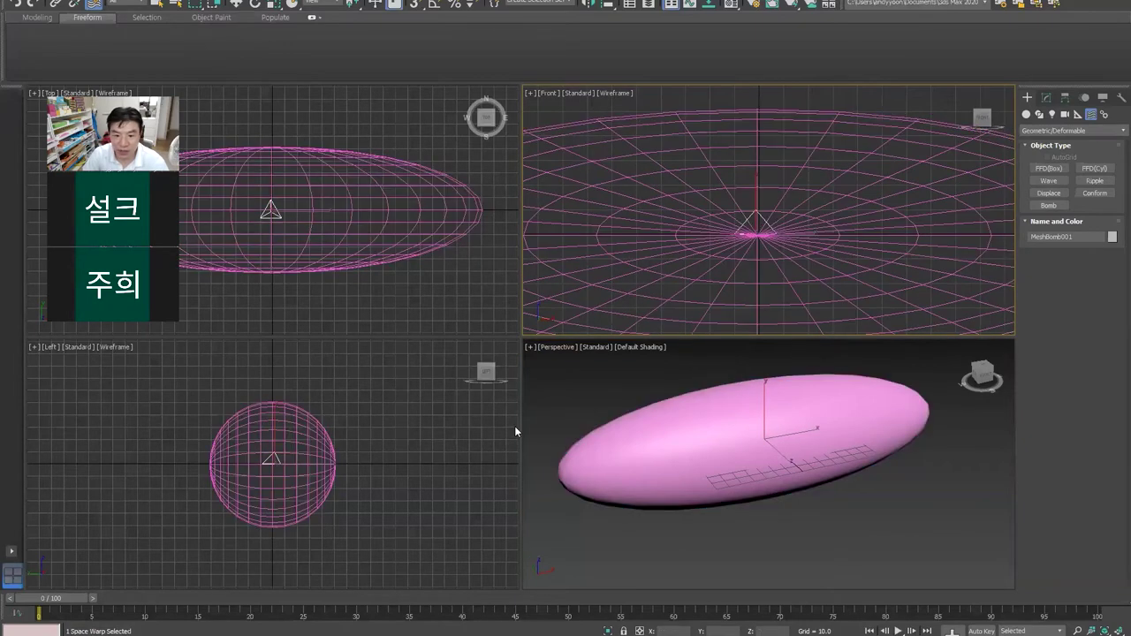
Step: Scrub to around frame 18, rewind, and play back the explosion
{"action": "left_click_drag", "start_coordinate": [50, 601], "coordinate": [297, 605]}
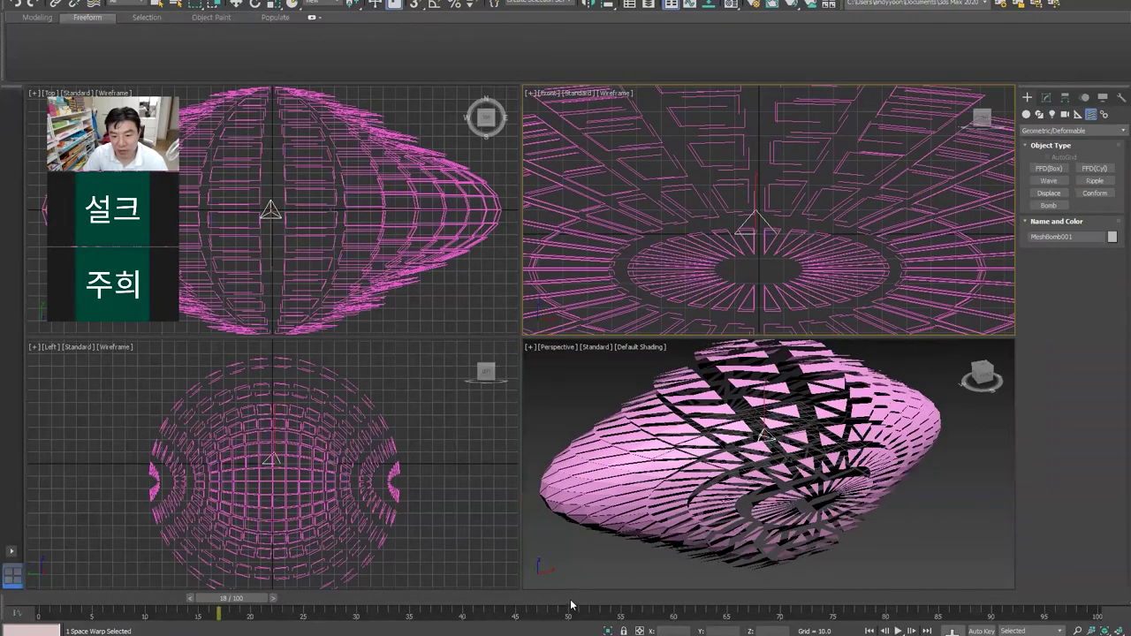
{"action": "left_click_drag", "start_coordinate": [231, 598], "coordinate": [38, 598]}
{"action": "key", "text": "/"}
{"action": "key", "text": "Home"}
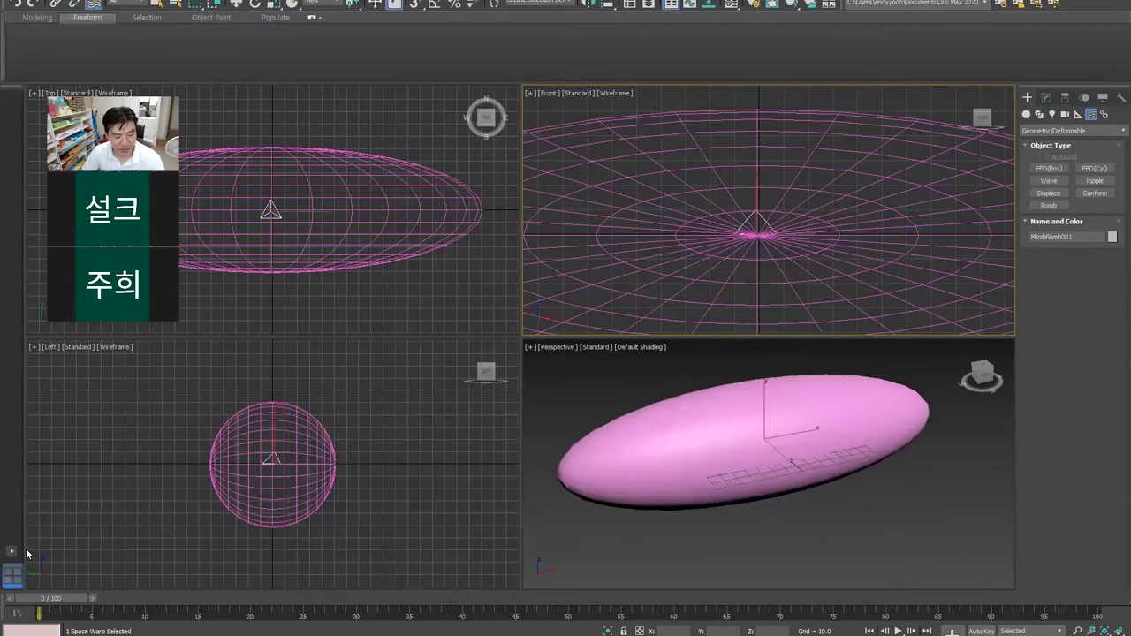
Step: Maximize a shaded Perspective view on the ellipsoid and play the explosion while orbiting
{"action": "key", "text": "alt+w"}
{"action": "mouse_move", "coordinate": [537, 263]}
{"action": "middle_mouse_down", "text": "alt"}
{"action": "mouse_move", "coordinate": [565, 292]}
{"action": "mouse_move", "coordinate": [565, 326]}
{"action": "middle_mouse_up", "text": "alt"}
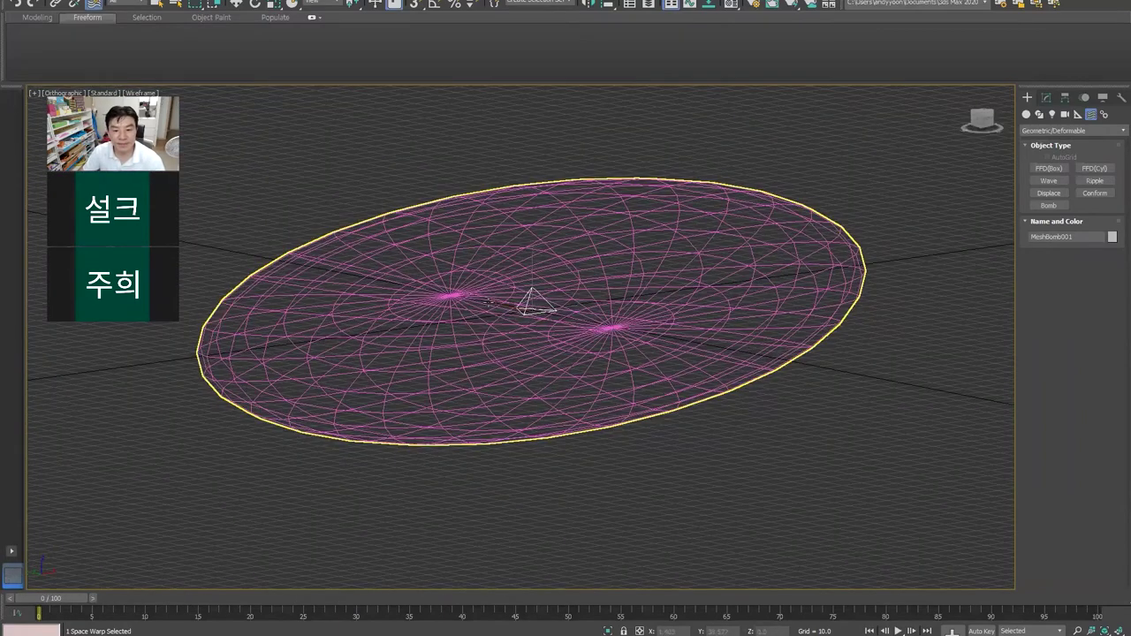
{"action": "scroll", "coordinate": [531, 305], "scroll_direction": "down", "scroll_amount": 2}
{"action": "key", "text": "p"}
{"action": "key", "text": "F3"}
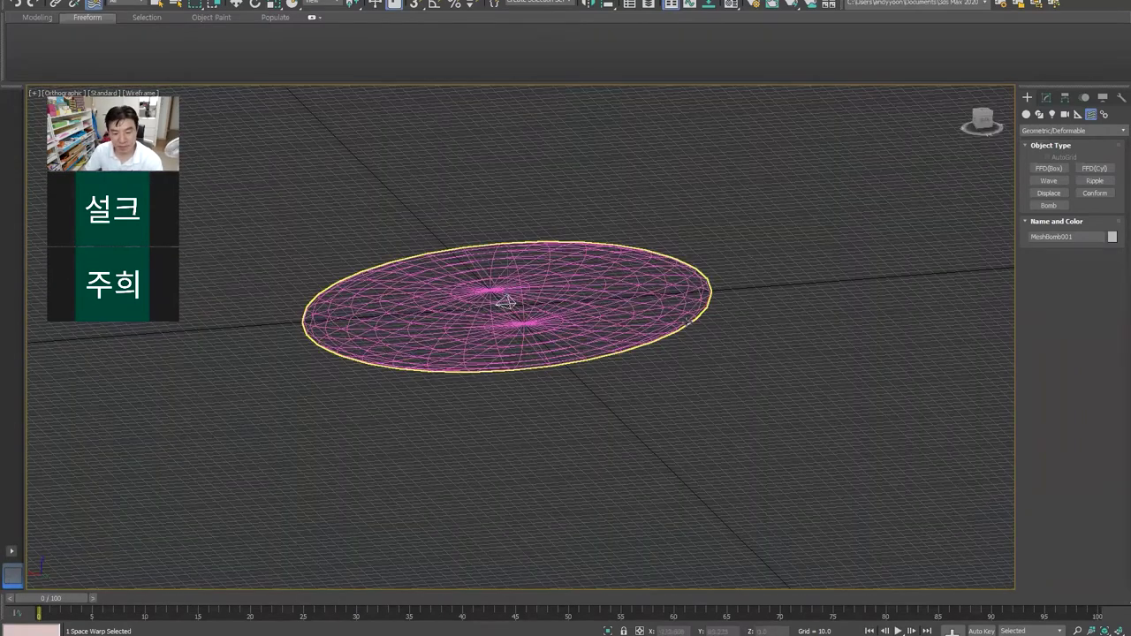
{"action": "key", "text": "z"}
{"action": "scroll", "coordinate": [560, 342], "scroll_direction": "down", "scroll_amount": 2}
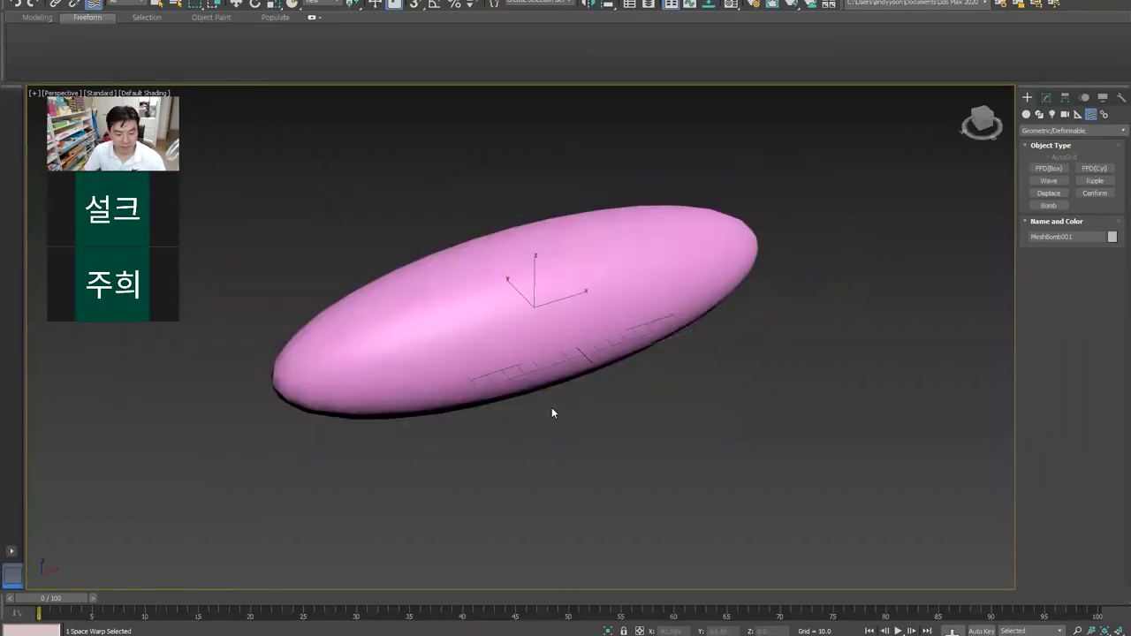
{"action": "key", "text": "/"}
{"action": "middle_click_drag", "start_coordinate": [553, 406], "coordinate": [528, 415], "text": "alt"}
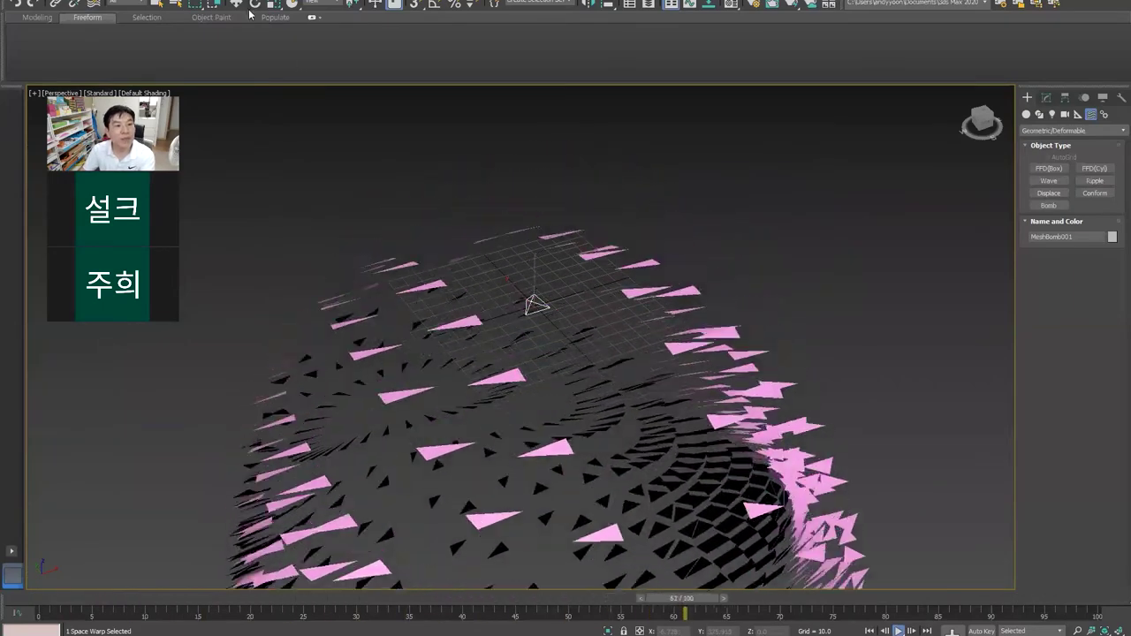
Step: Retry binding the ellipsoid to the bomb, cancel, then review frame 33 and select the bomb
{"action": "key", "text": "w"}
{"action": "left_click", "coordinate": [566, 312]}
{"action": "left_click", "coordinate": [539, 306]}
{"action": "left_click", "coordinate": [93, 3]}
{"action": "left_click_drag", "start_coordinate": [550, 315], "coordinate": [665, 332]}
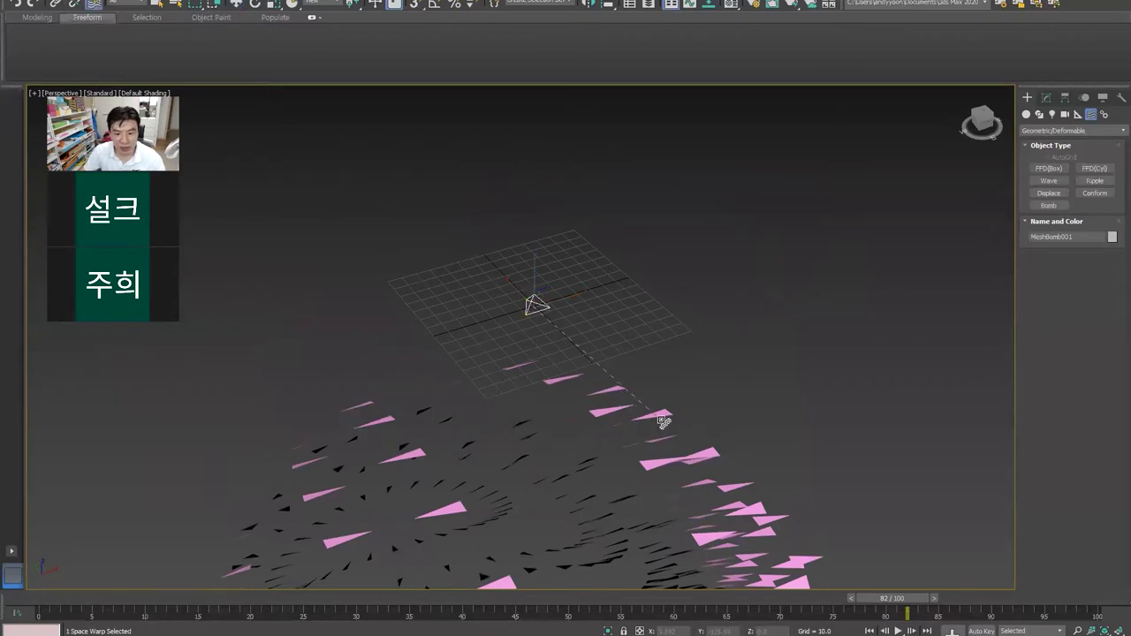
{"action": "right_click", "coordinate": [665, 331]}
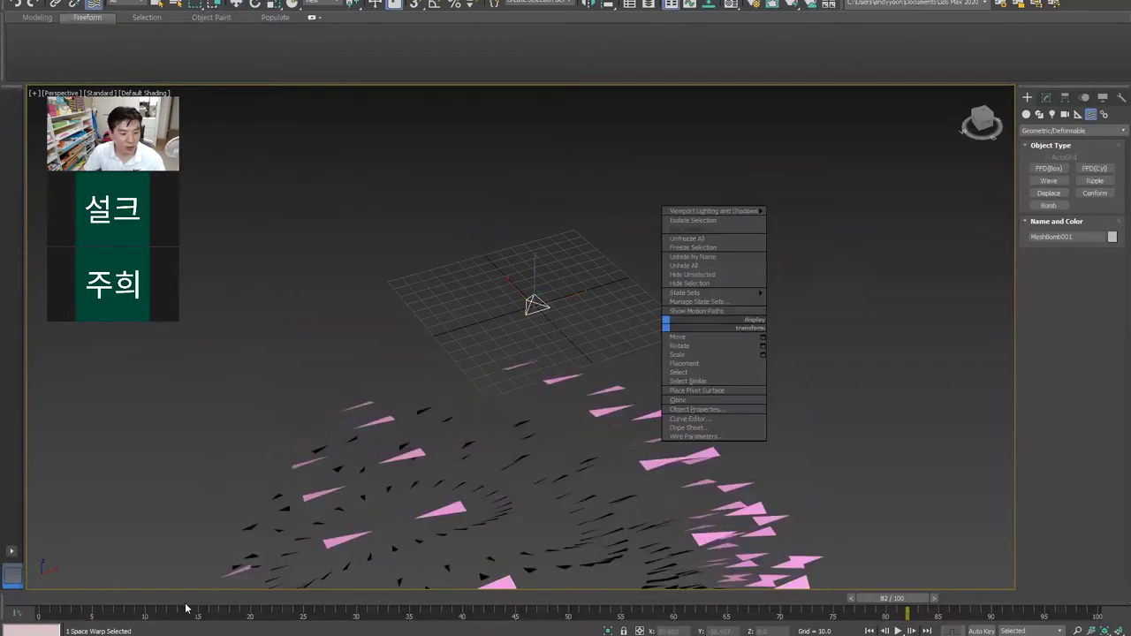
{"action": "left_click_drag", "start_coordinate": [69, 603], "coordinate": [388, 607]}
{"action": "left_click", "coordinate": [236, 4]}
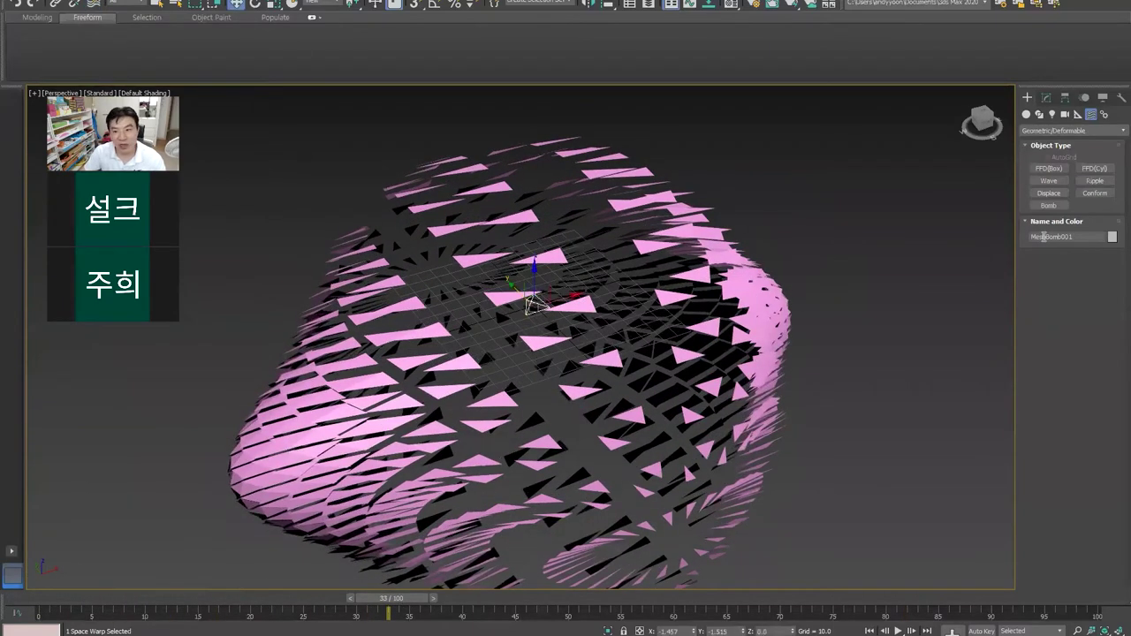
Step: Set the bomb's Spin to 3 and check the spinning fragments around frames 30-35
{"action": "left_click", "coordinate": [1046, 98]}
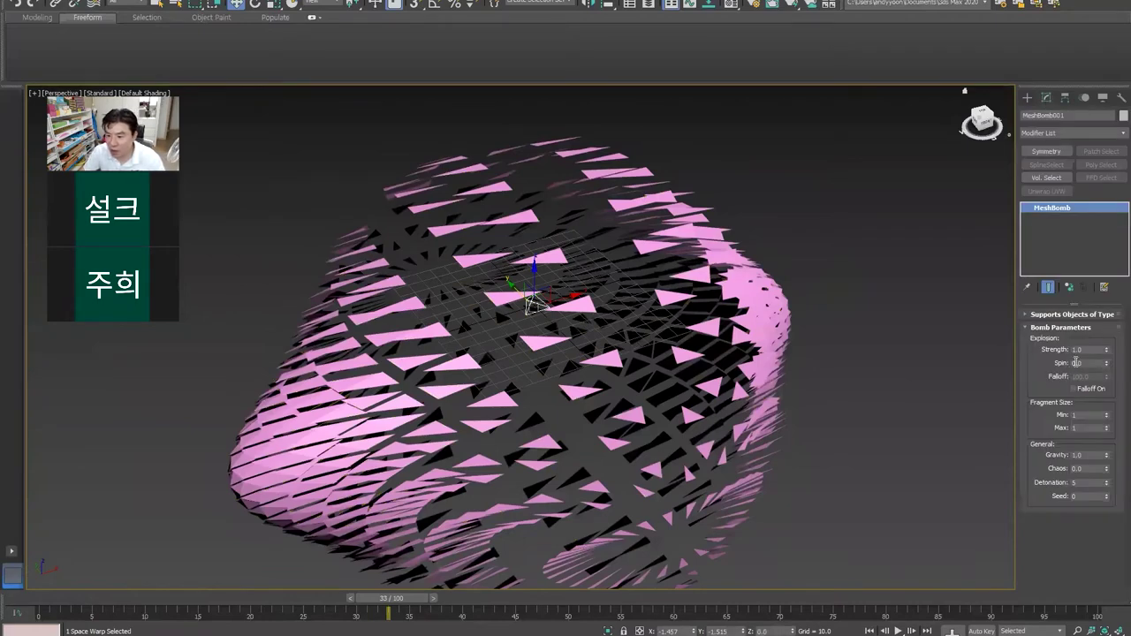
{"action": "type", "text": "3"}
{"action": "key", "text": "Return"}
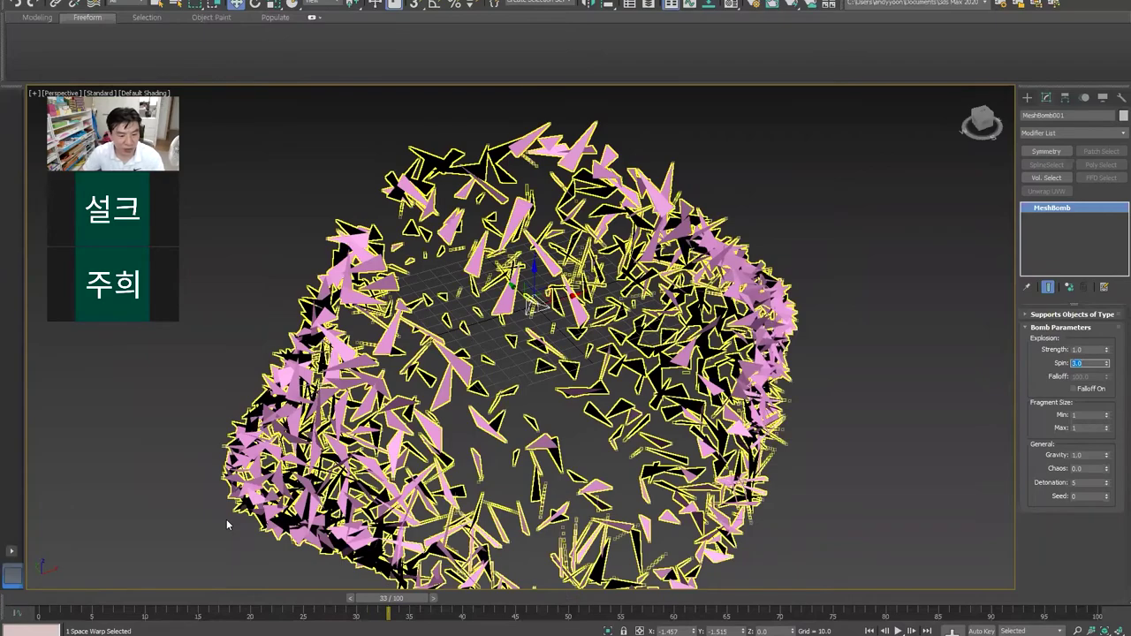
{"action": "left_click_drag", "start_coordinate": [389, 599], "coordinate": [386, 596]}
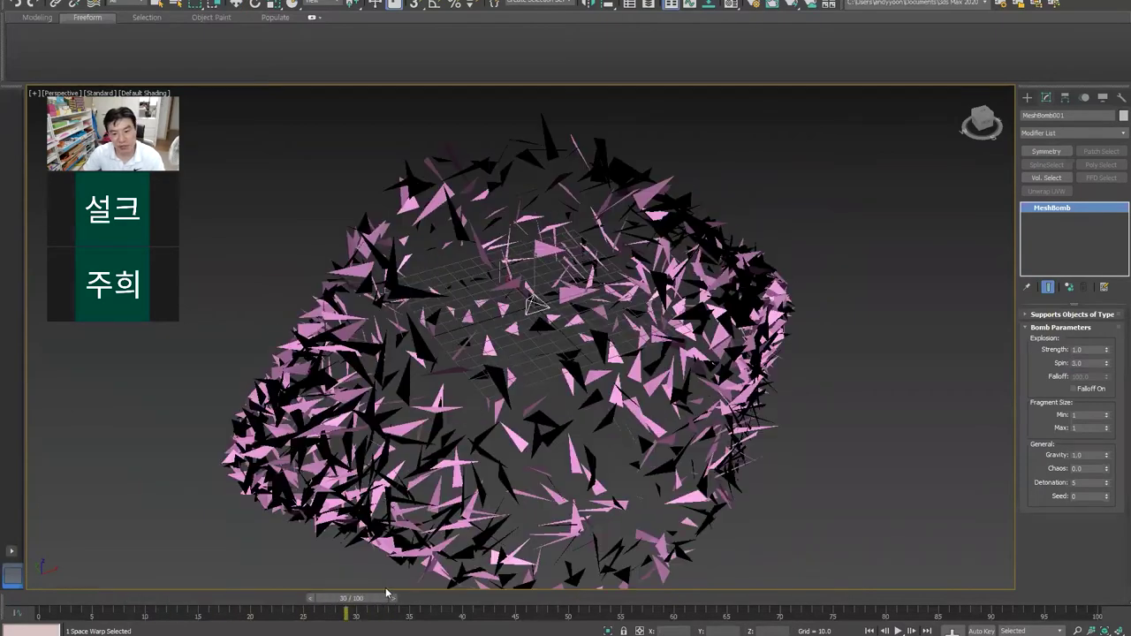
{"action": "left_click_drag", "start_coordinate": [386, 596], "coordinate": [409, 598]}
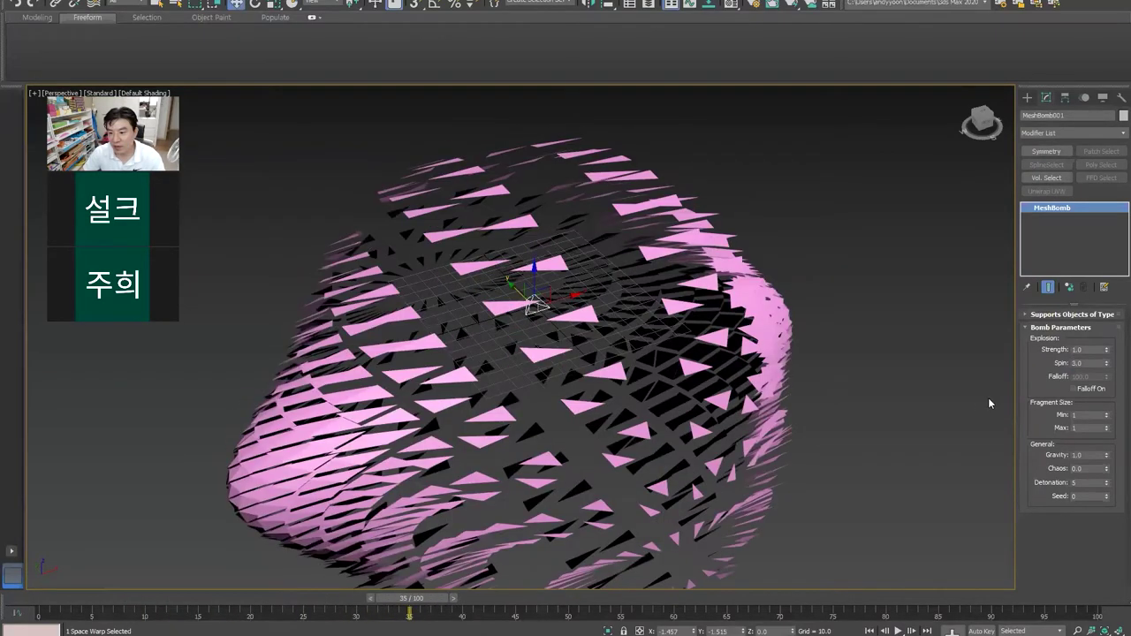
Step: Nudge the explosion Strength up slightly and set Gravity to 0
{"action": "left_click_drag", "start_coordinate": [1108, 351], "coordinate": [1106, 333]}
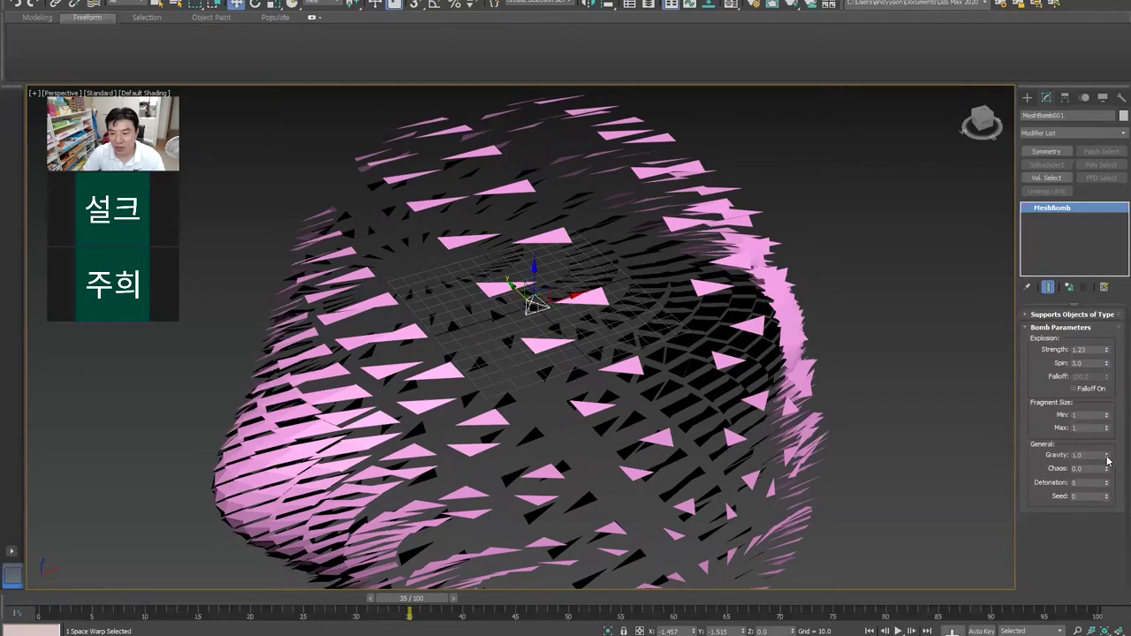
{"action": "type", "text": "0"}
{"action": "key", "text": "Return"}
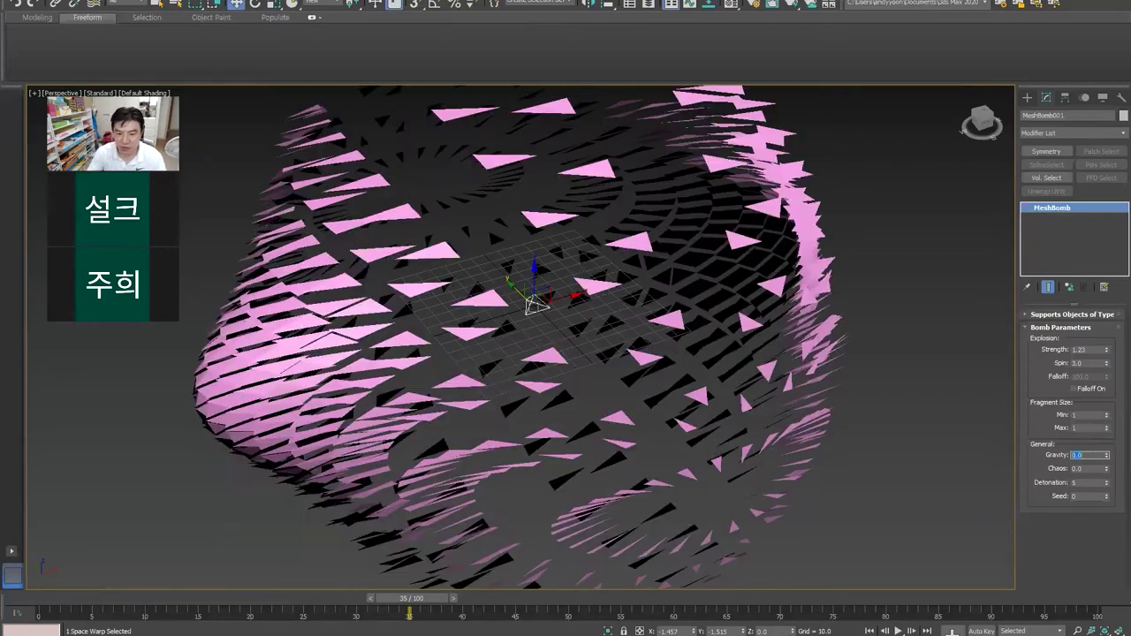
{"action": "scroll", "coordinate": [669, 476], "scroll_direction": "down", "scroll_amount": 4}
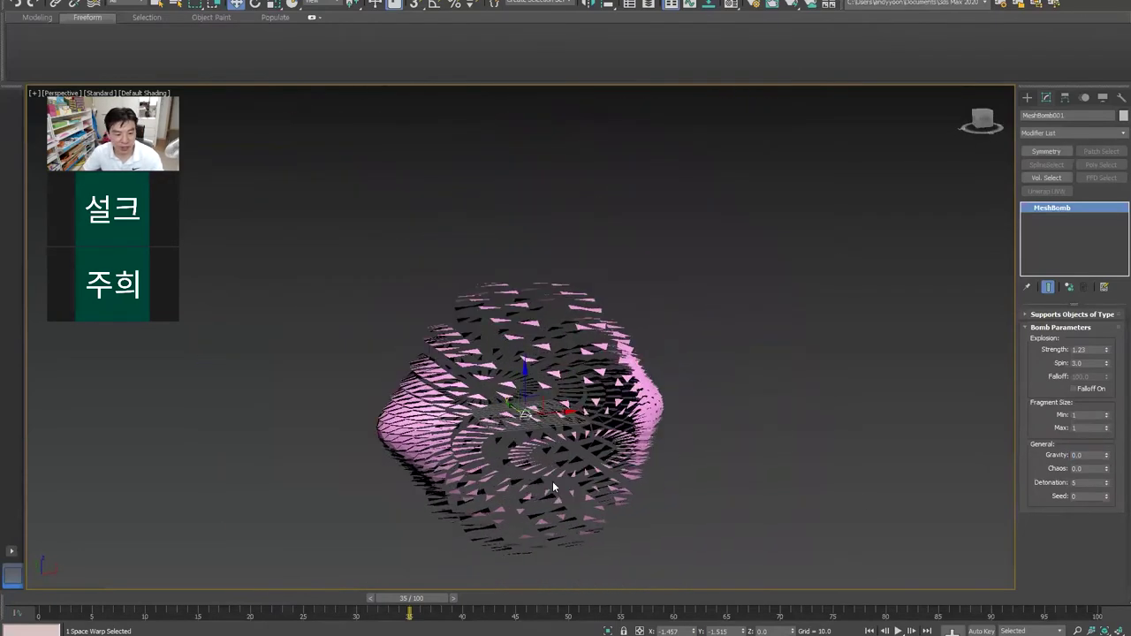
{"action": "left_click_drag", "start_coordinate": [412, 598], "coordinate": [91, 596]}
Step: Play the explosion, then rewind and scrub to frame 23 to inspect it
{"action": "key", "text": "w"}
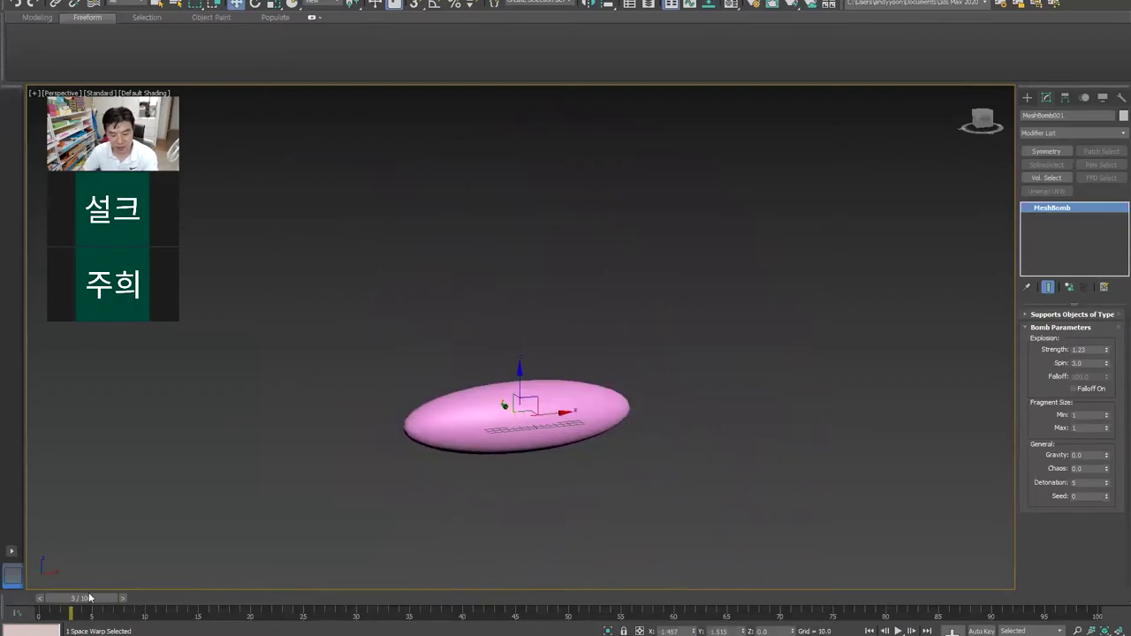
{"action": "key", "text": "slash"}
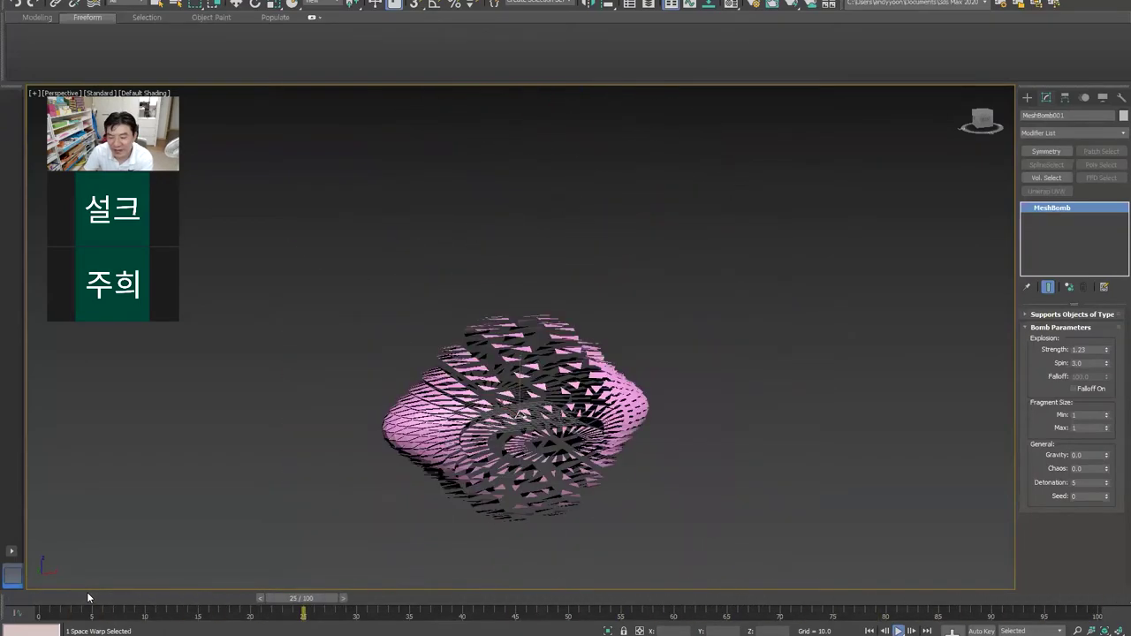
{"action": "key", "text": "/"}
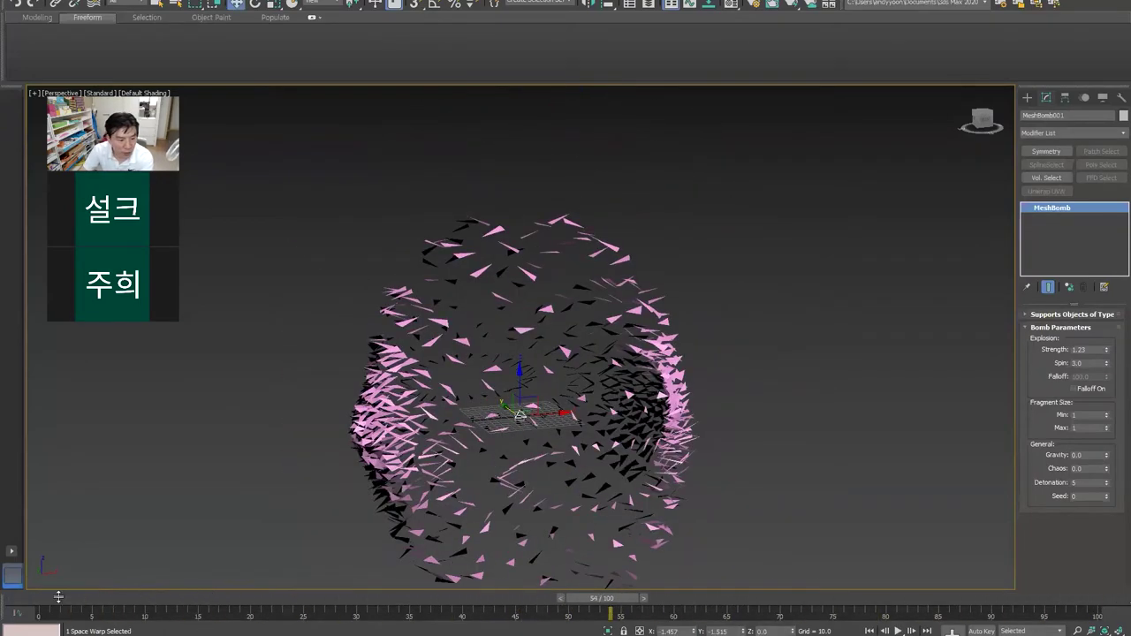
{"action": "key", "text": "Home"}
{"action": "left_click_drag", "start_coordinate": [98, 602], "coordinate": [297, 608]}
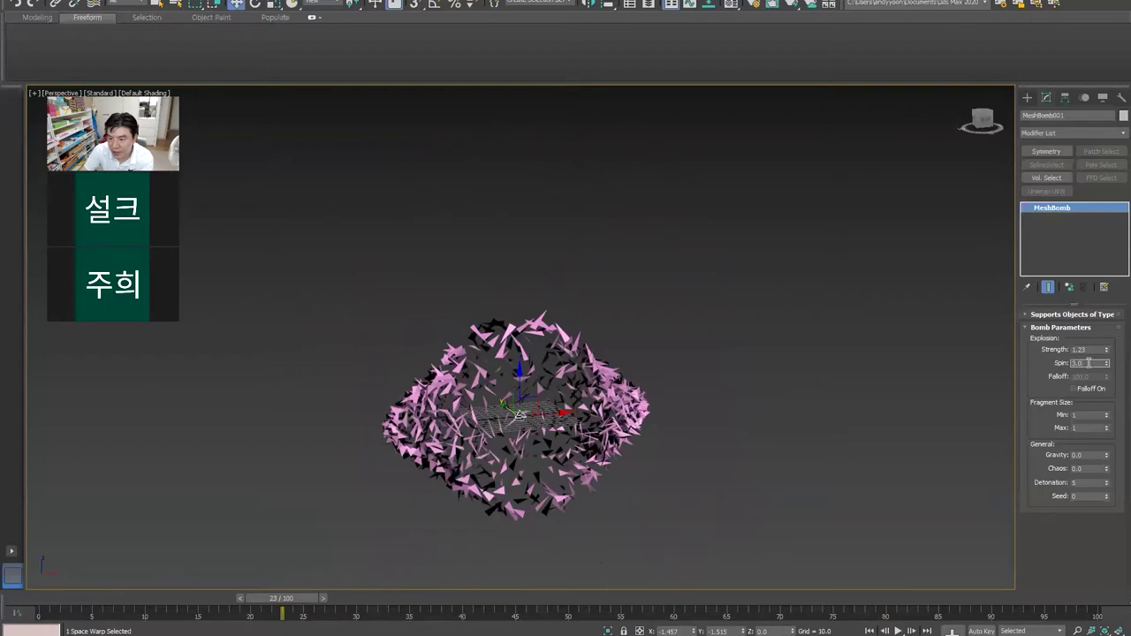
Step: Set Spin to 2.0, turn Falloff on, and replay the blast
{"action": "key", "text": "Return"}
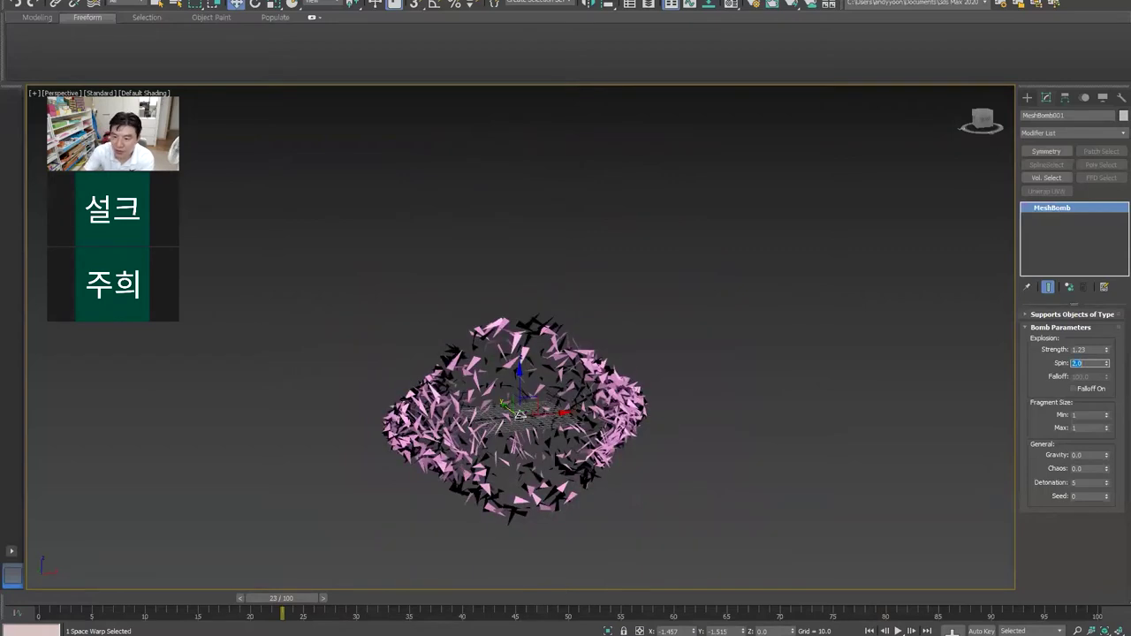
{"action": "left_click", "coordinate": [1074, 389]}
{"action": "mouse_move", "coordinate": [281, 604]}
{"action": "left_mouse_down"}
{"action": "mouse_move", "coordinate": [62, 604]}
{"action": "mouse_move", "coordinate": [209, 605]}
{"action": "mouse_move", "coordinate": [76, 604]}
{"action": "left_mouse_up"}
{"action": "key", "text": "/"}
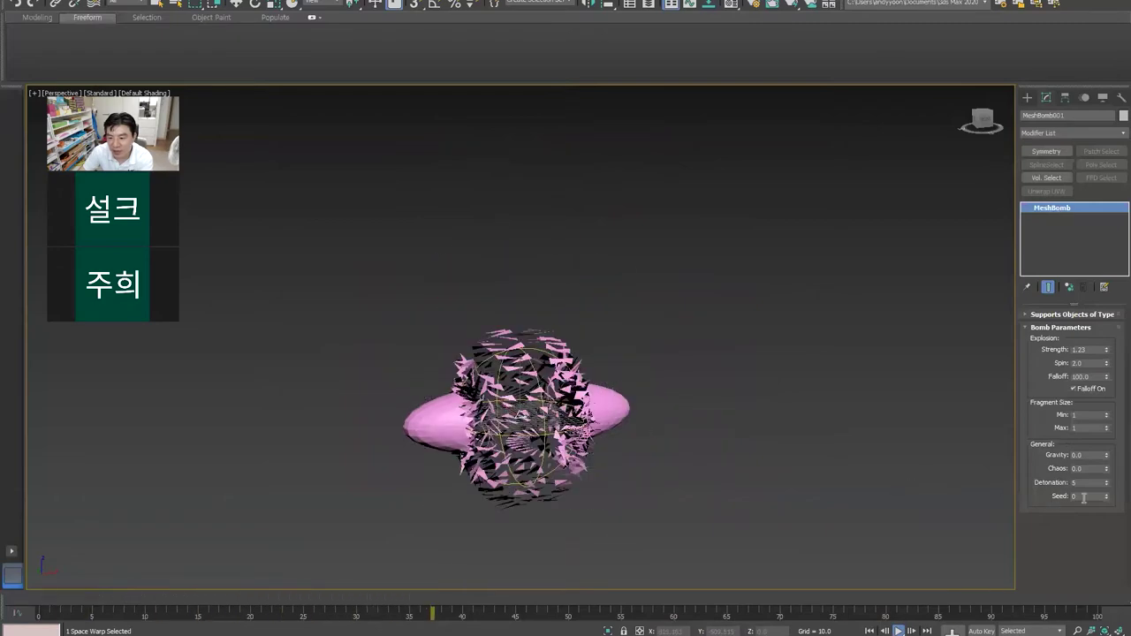
{"action": "left_click", "coordinate": [1088, 457]}
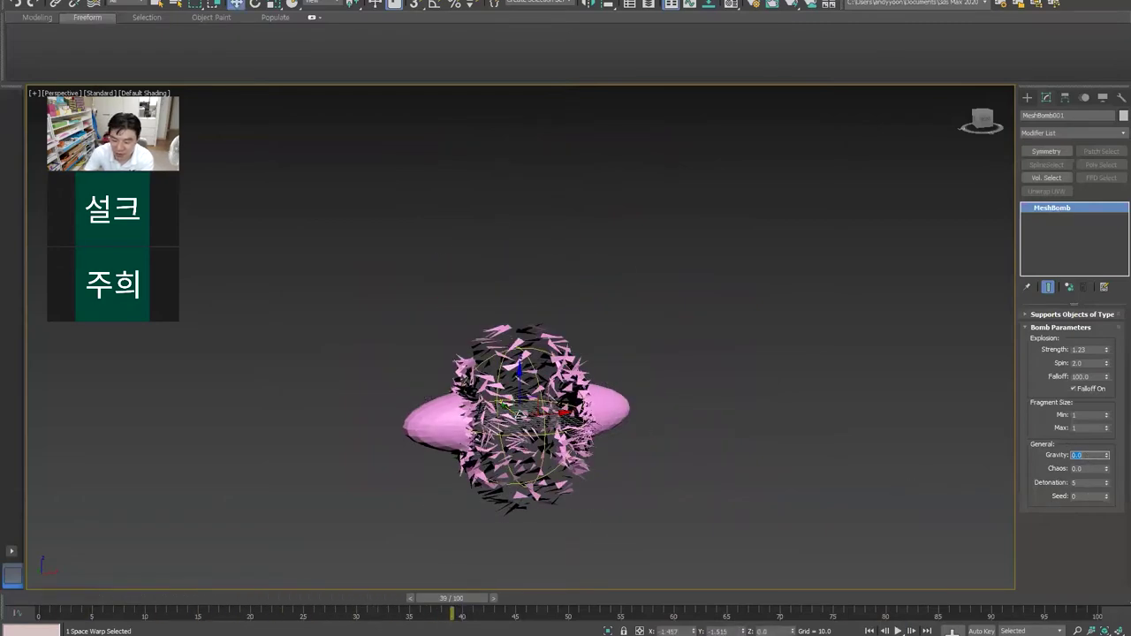
{"action": "type", "text": "-5"}
{"action": "type", "text": "0.5"}
Step: Set Gravity to 0.5 and replay the explosion with the space warp deselected
{"action": "key", "text": "Return"}
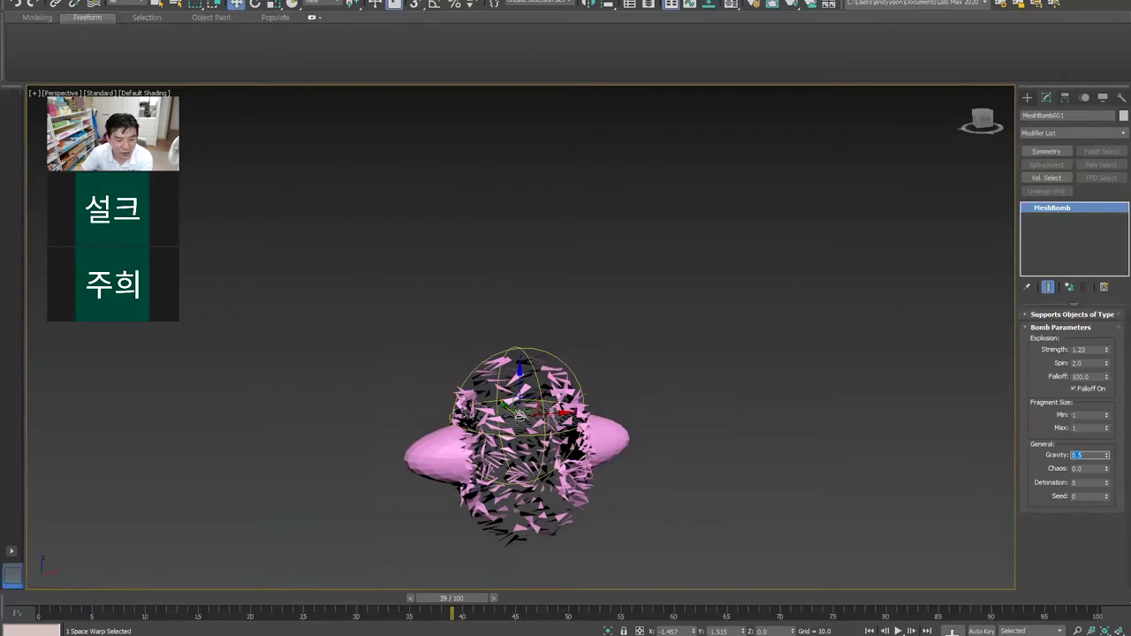
{"action": "left_click", "coordinate": [331, 506]}
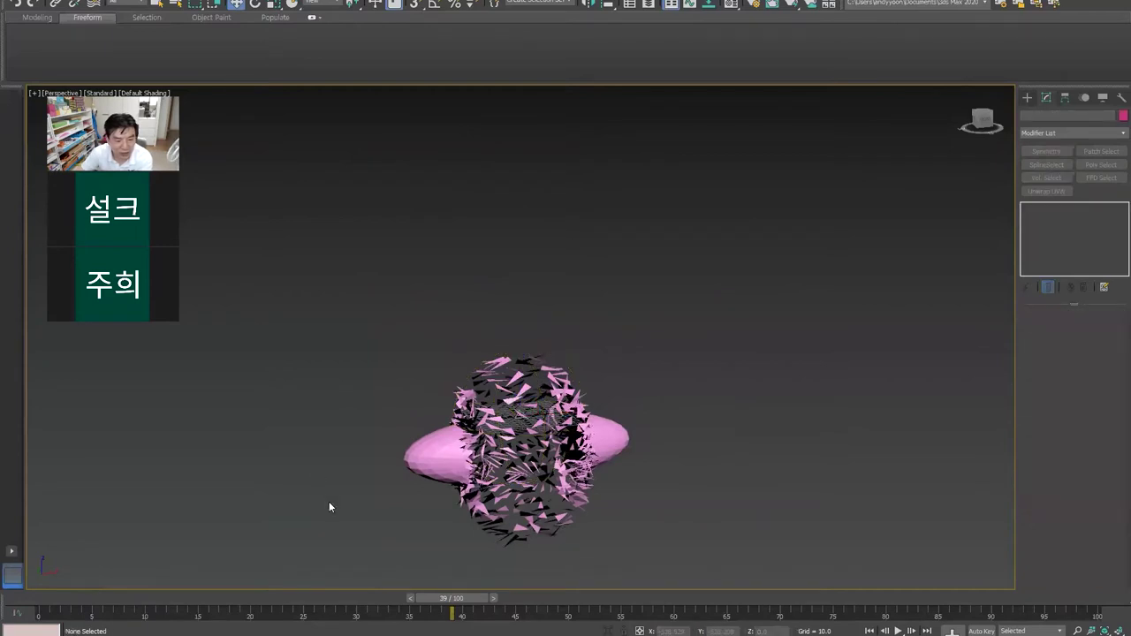
{"action": "key", "text": "slash"}
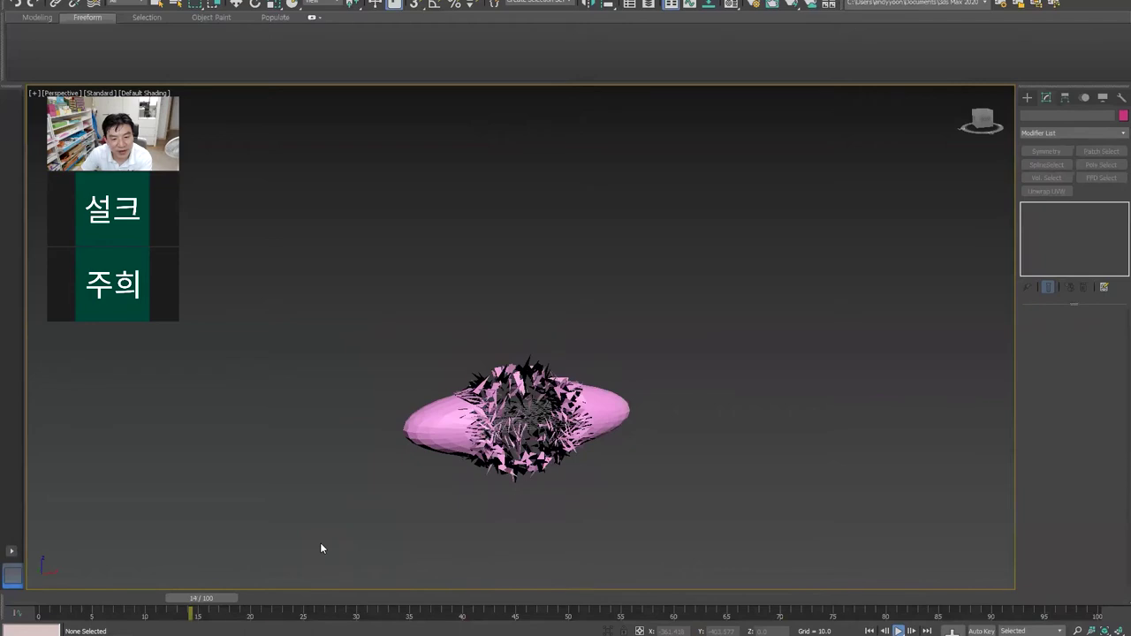
{"action": "left_click", "coordinate": [399, 597]}
Step: Rewind to frame 0, inspect the sphere's PBombBinding, and switch to wireframe
{"action": "key", "text": "Home"}
{"action": "left_click", "coordinate": [605, 414]}
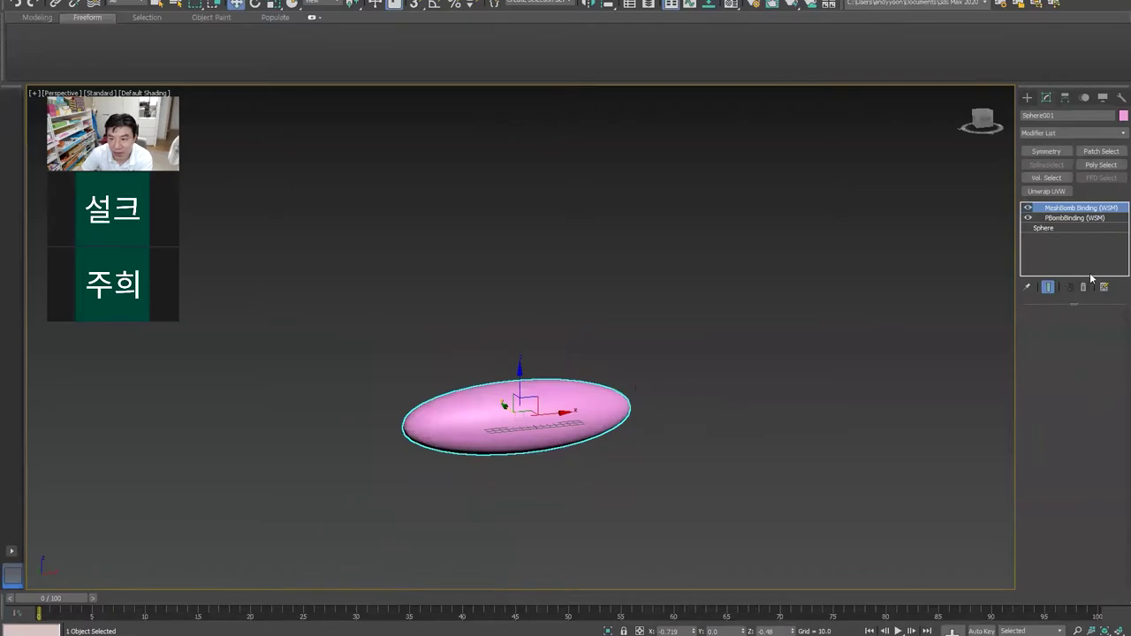
{"action": "left_click", "coordinate": [1074, 219]}
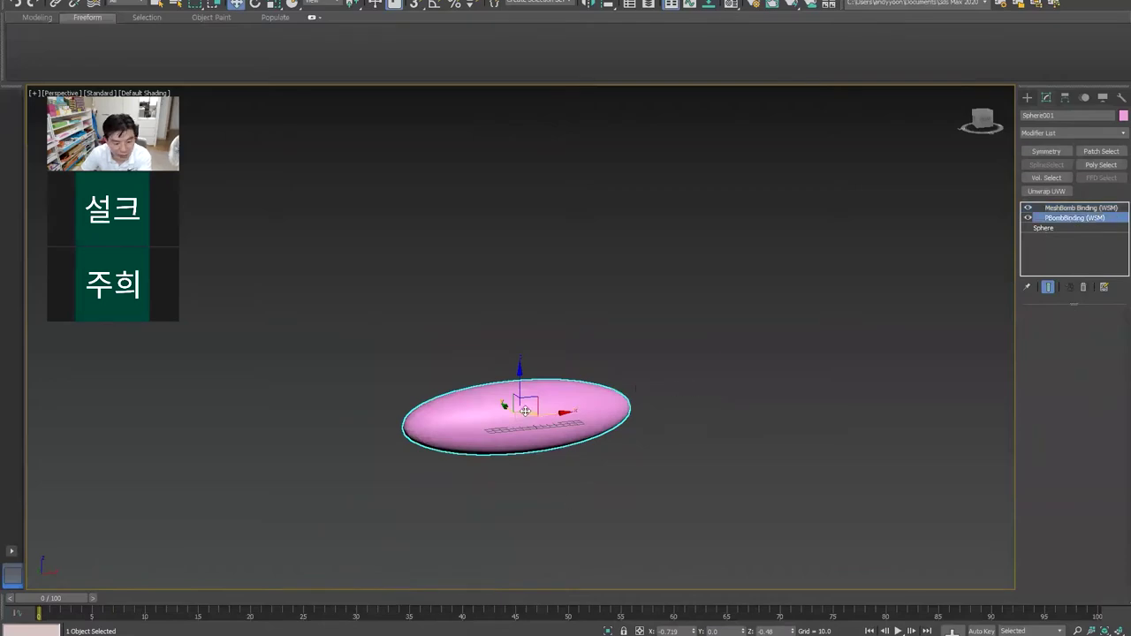
{"action": "key", "text": "F3"}
{"action": "scroll", "coordinate": [530, 416], "scroll_direction": "up", "scroll_amount": 5}
{"action": "scroll", "coordinate": [585, 437], "scroll_direction": "up", "scroll_amount": 5}
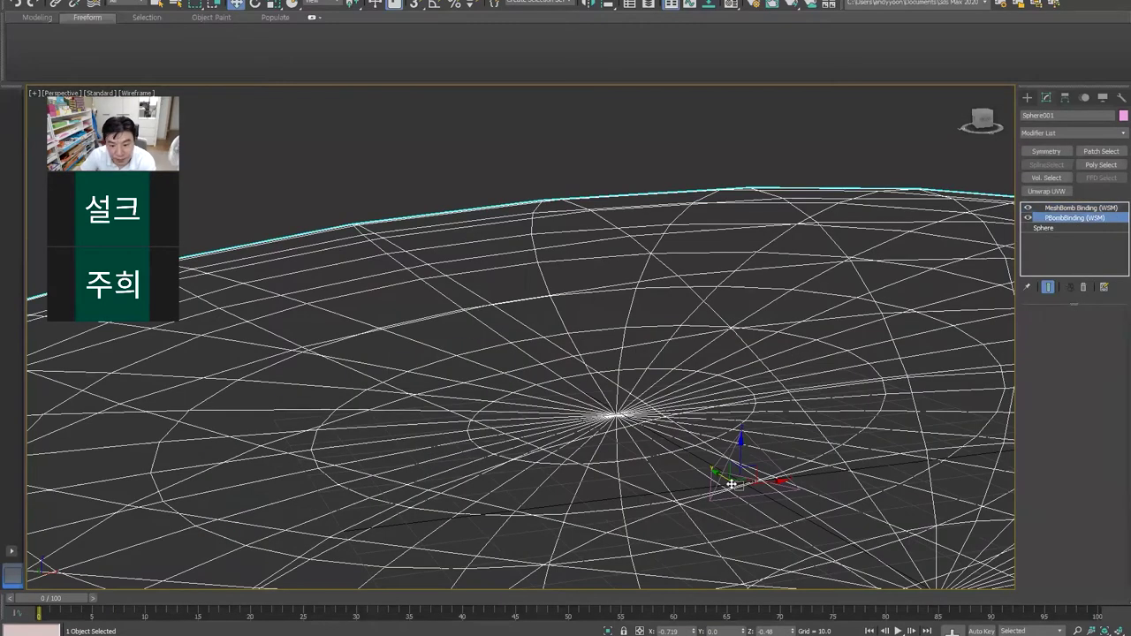
Step: Select MeshBomb001, tilt the view, and scrub to frame 62 to see the blast
{"action": "left_click", "coordinate": [732, 484]}
{"action": "scroll", "coordinate": [724, 467], "scroll_direction": "down", "scroll_amount": 5}
{"action": "scroll", "coordinate": [708, 452], "scroll_direction": "down", "scroll_amount": 2}
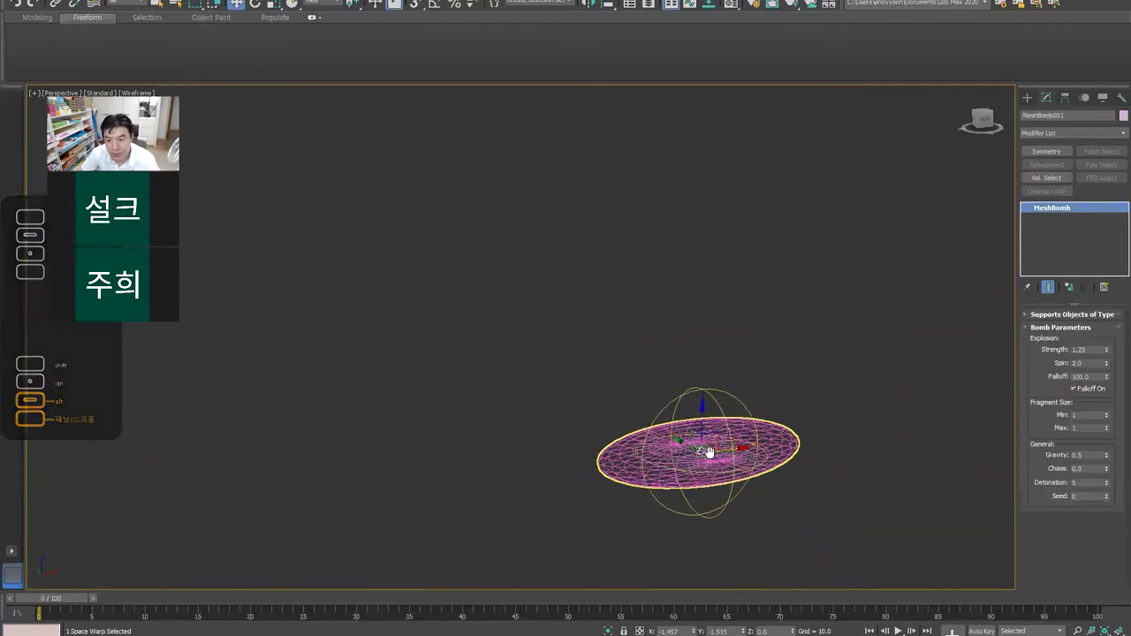
{"action": "middle_click_drag", "start_coordinate": [709, 453], "coordinate": [988, 413], "text": "alt"}
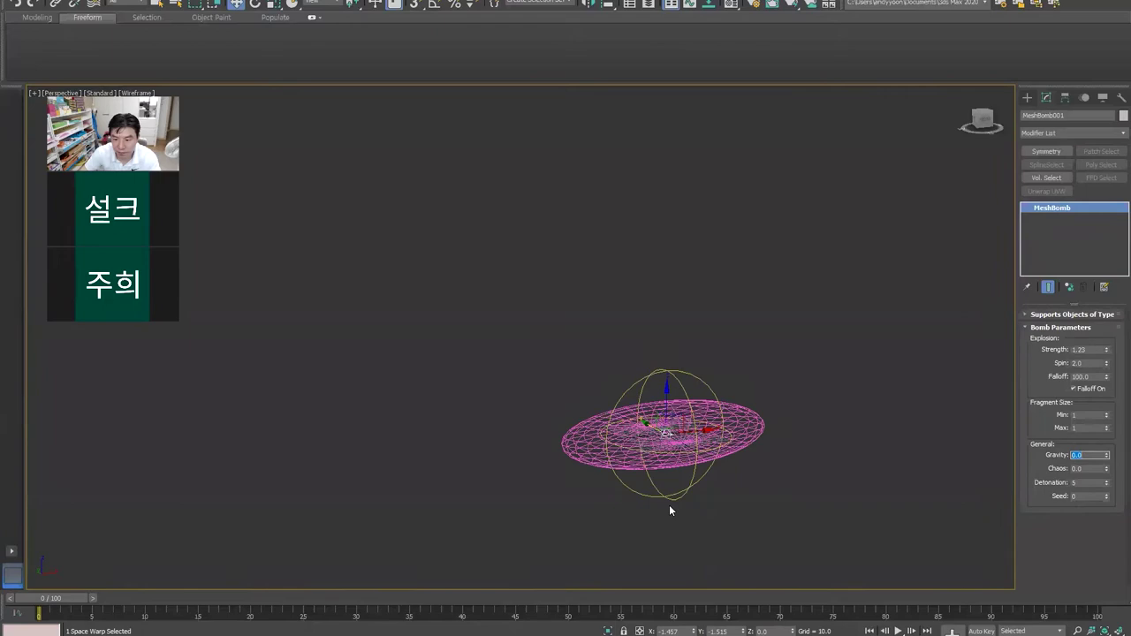
{"action": "left_click_drag", "start_coordinate": [133, 600], "coordinate": [692, 599]}
Step: Raise Chaos to 1.54, set maximum fragment size 3, and rewind to frame 0
{"action": "left_click_drag", "start_coordinate": [1106, 470], "coordinate": [1115, 380]}
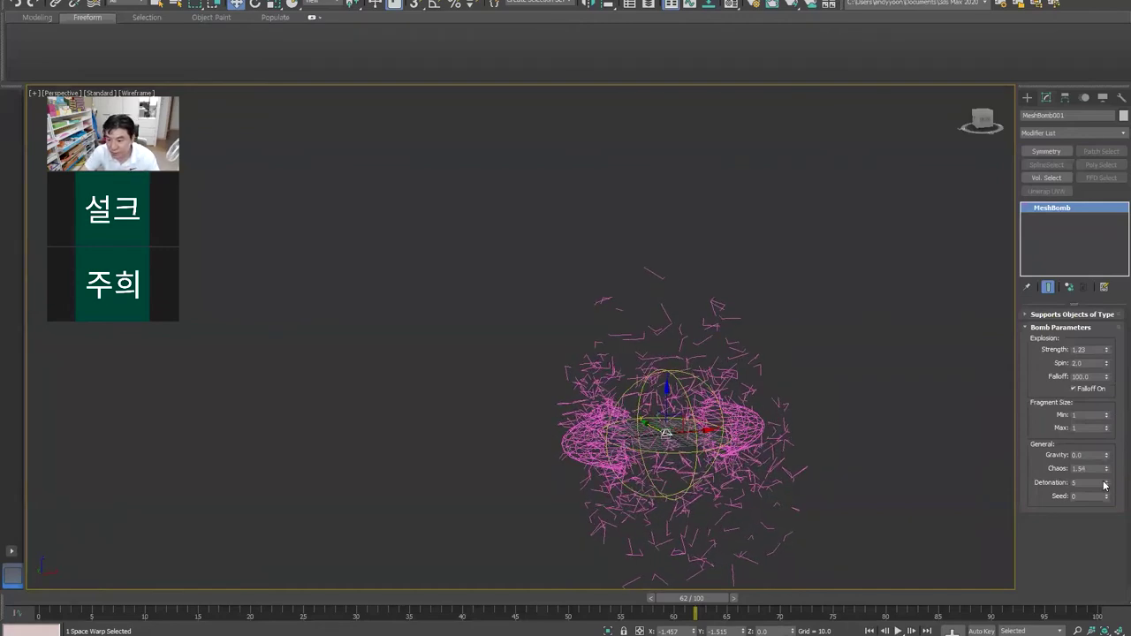
{"action": "mouse_move", "coordinate": [1109, 484]}
{"action": "left_mouse_down"}
{"action": "mouse_move", "coordinate": [1108, 458]}
{"action": "mouse_move", "coordinate": [1113, 500]}
{"action": "mouse_move", "coordinate": [1109, 480]}
{"action": "left_mouse_up"}
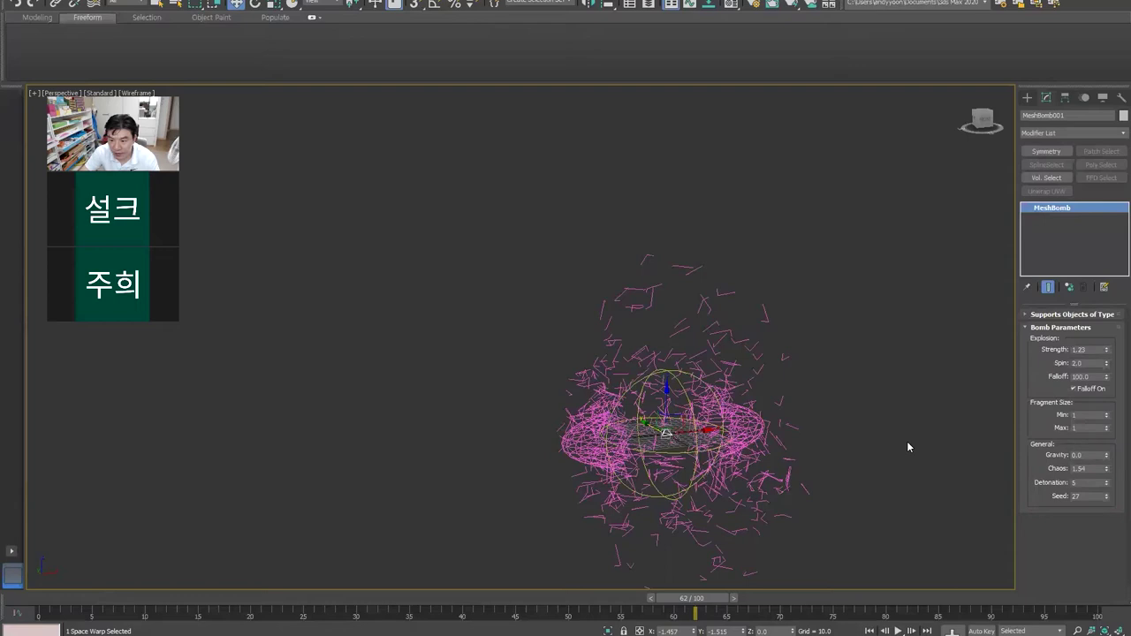
{"action": "middle_click_drag", "start_coordinate": [906, 446], "coordinate": [888, 436]}
{"action": "key", "text": "F3"}
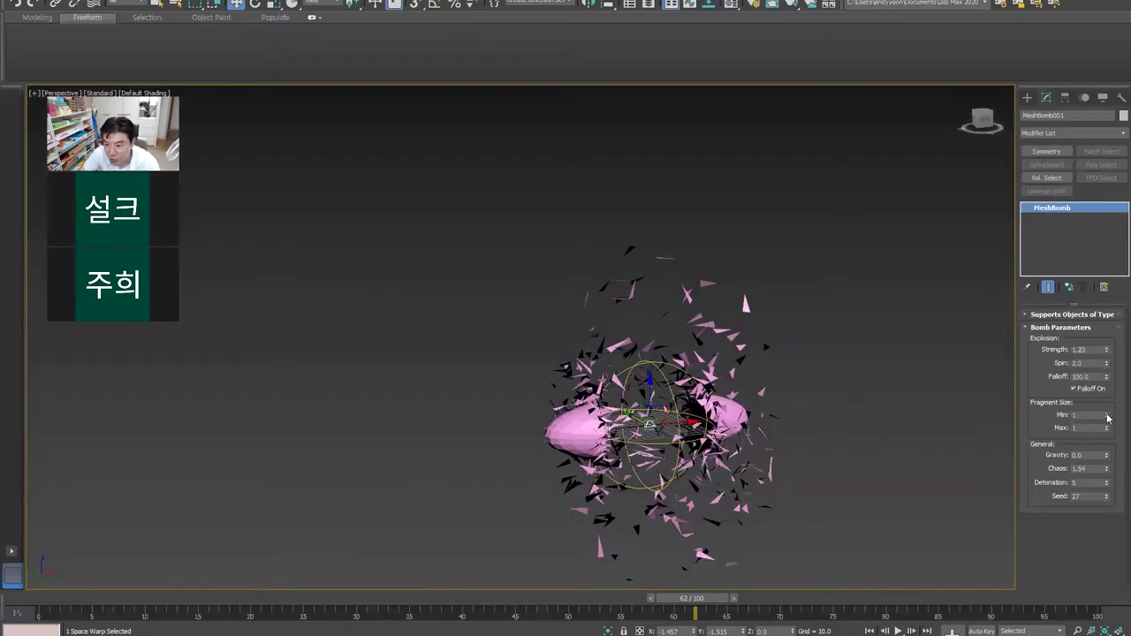
{"action": "mouse_move", "coordinate": [1109, 416]}
{"action": "left_mouse_down"}
{"action": "mouse_move", "coordinate": [1105, 403]}
{"action": "mouse_move", "coordinate": [1093, 430]}
{"action": "left_mouse_up"}
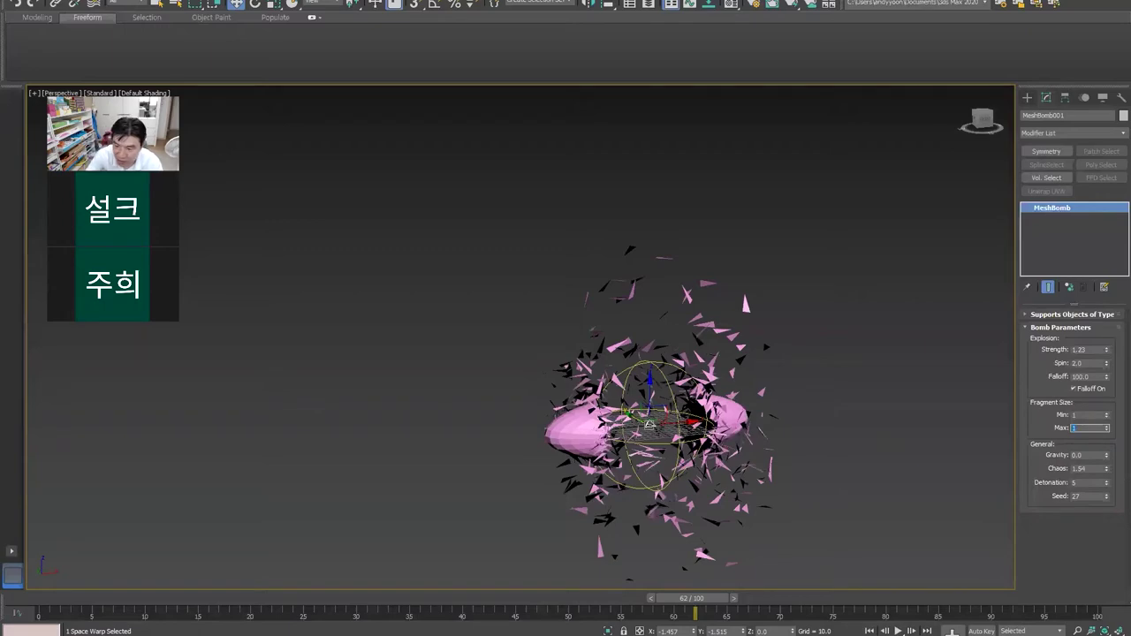
{"action": "type", "text": "3"}
{"action": "key", "text": "Return"}
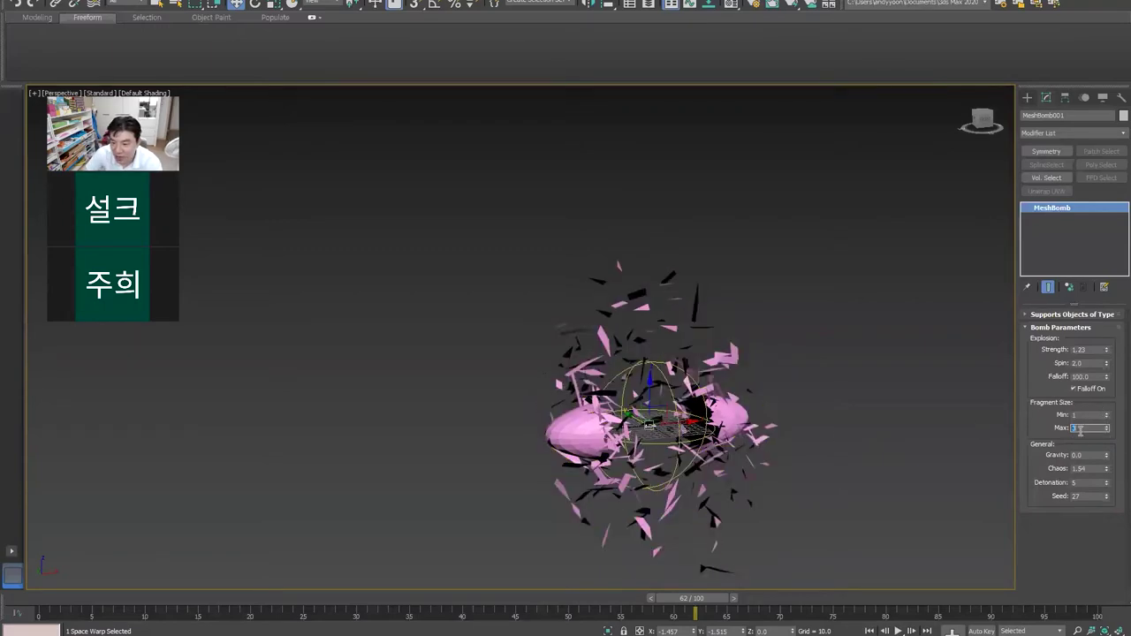
{"action": "left_click_drag", "start_coordinate": [134, 607], "coordinate": [24, 603]}
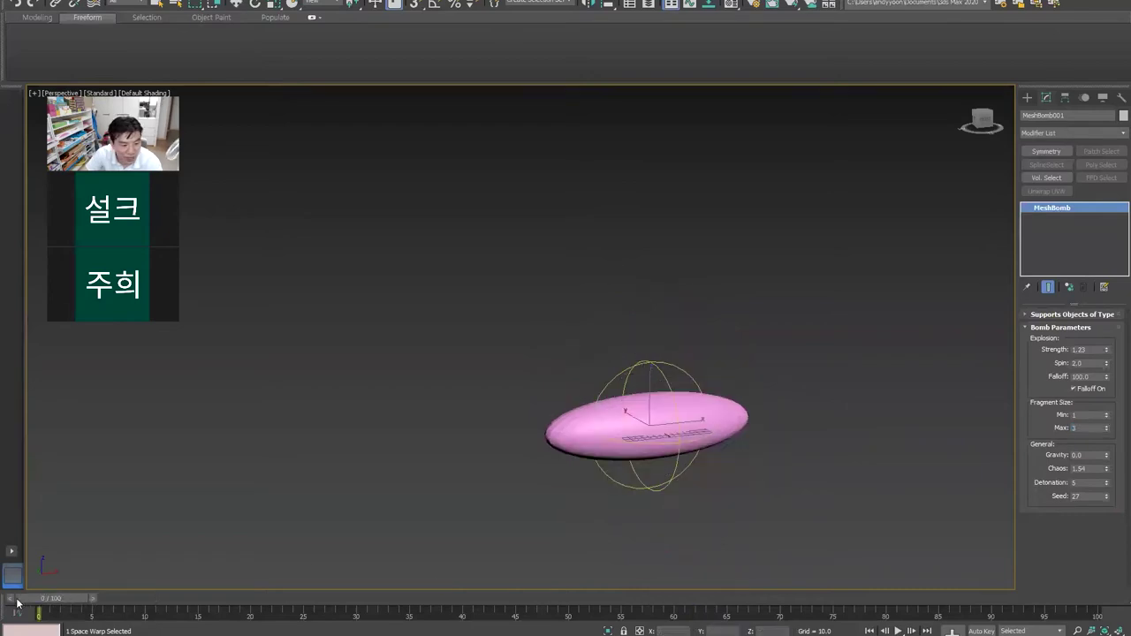
Step: Play the larger-shard explosion, stop at frame 61, and orbit around the capsule
{"action": "key", "text": "/"}
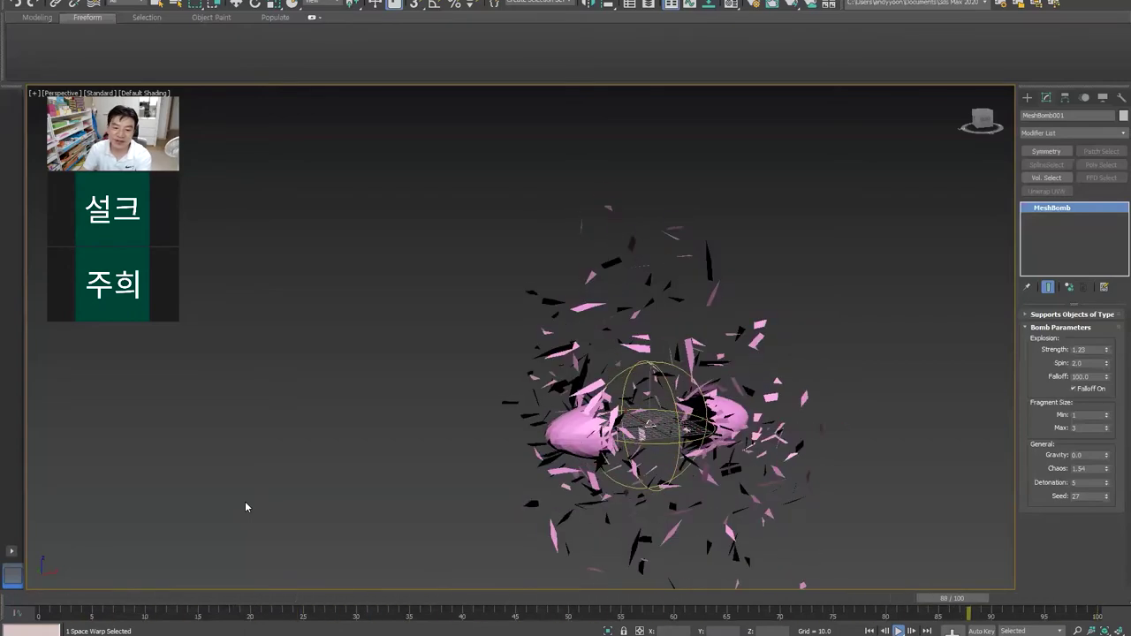
{"action": "key", "text": "slash"}
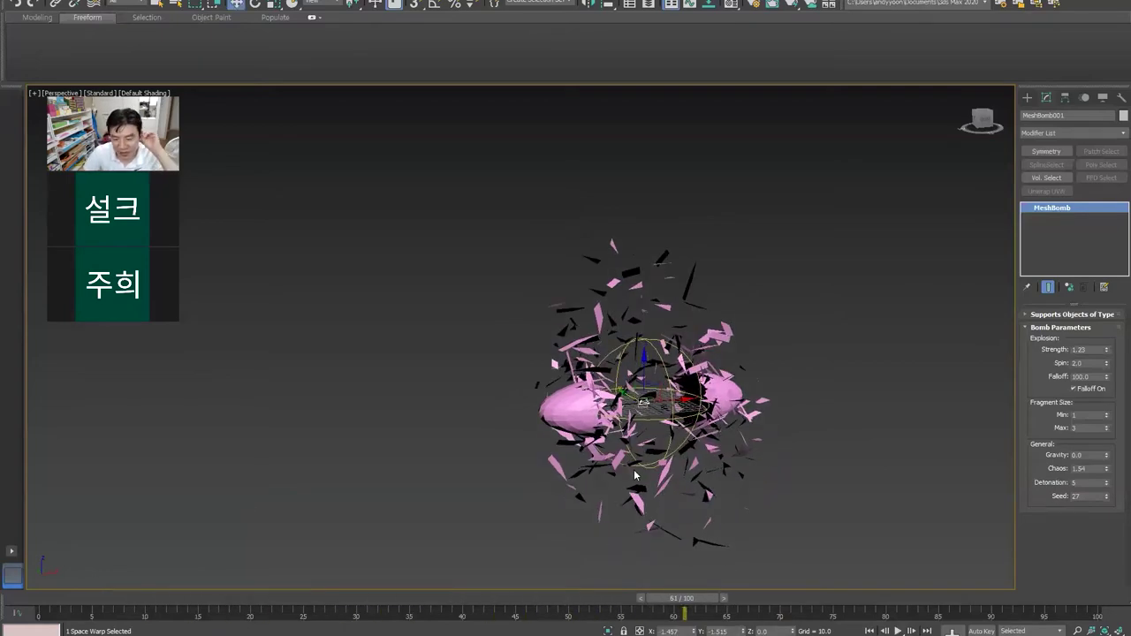
{"action": "scroll", "coordinate": [733, 482], "scroll_direction": "up", "scroll_amount": 3}
{"action": "scroll", "coordinate": [733, 483], "scroll_direction": "up", "scroll_amount": 2}
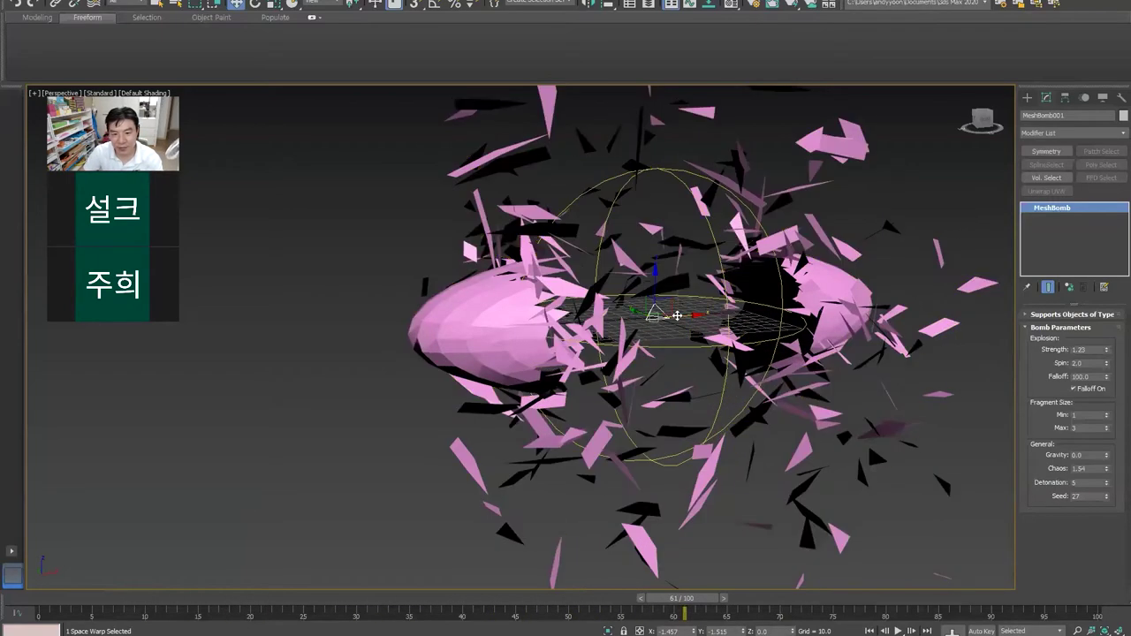
{"action": "middle_click_drag", "start_coordinate": [684, 315], "coordinate": [545, 337], "text": "alt"}
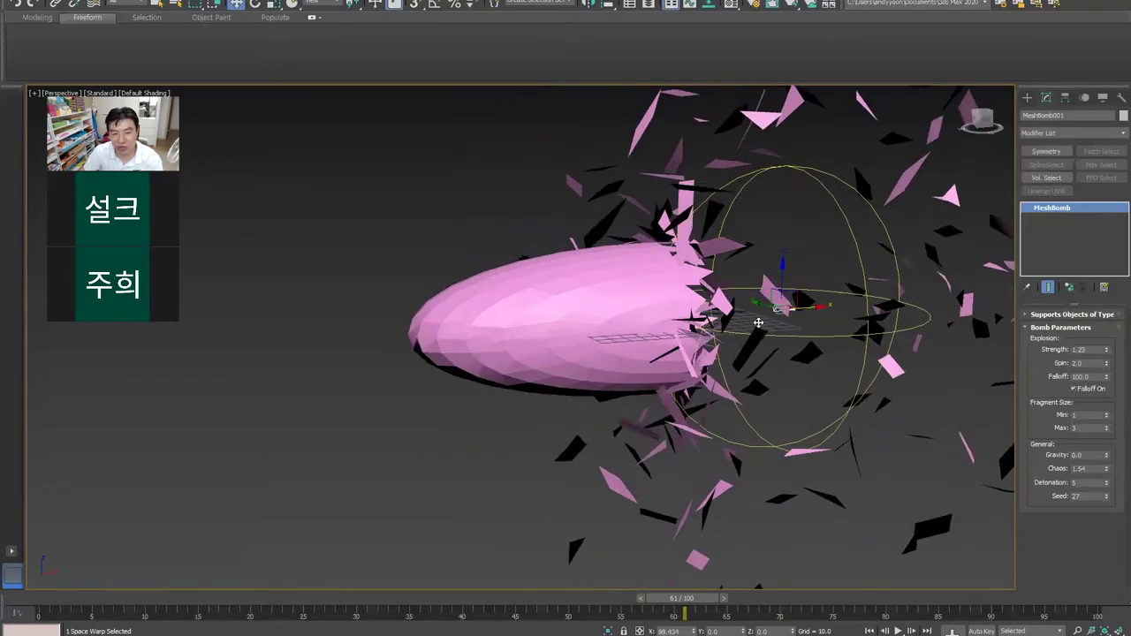
{"action": "scroll", "coordinate": [545, 337], "scroll_direction": "down", "scroll_amount": 2}
{"action": "scroll", "coordinate": [545, 337], "scroll_direction": "down", "scroll_amount": 2}
{"action": "scroll", "coordinate": [545, 338], "scroll_direction": "down", "scroll_amount": 2}
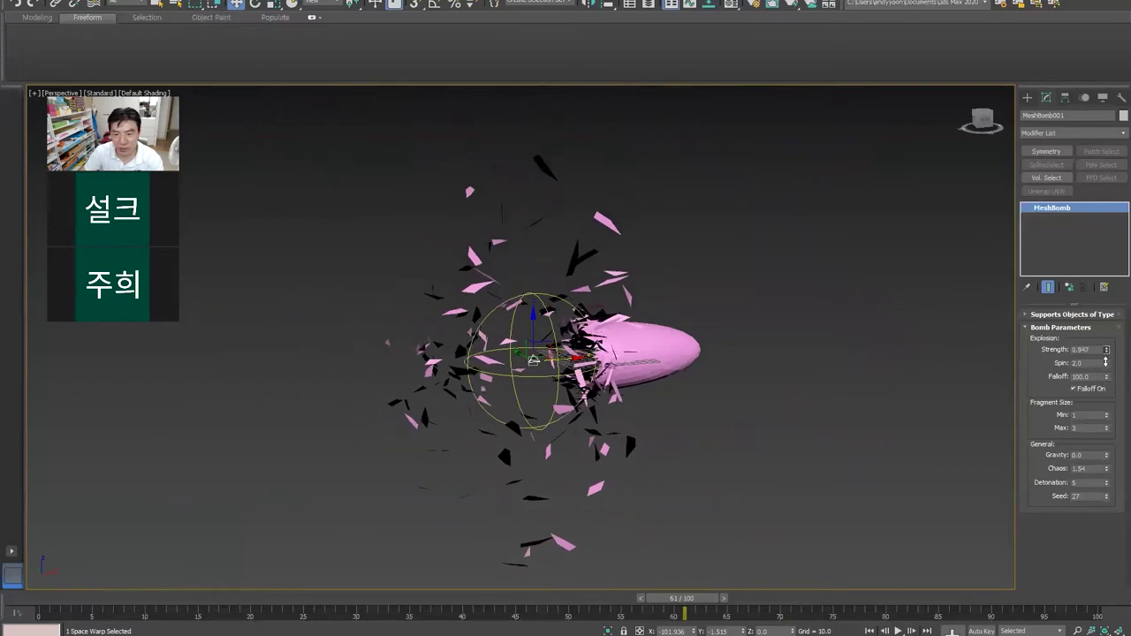
Step: Set the Falloff to 60 and move MeshBomb001 toward the capsule's left end
{"action": "left_click_drag", "start_coordinate": [1106, 378], "coordinate": [1106, 407]}
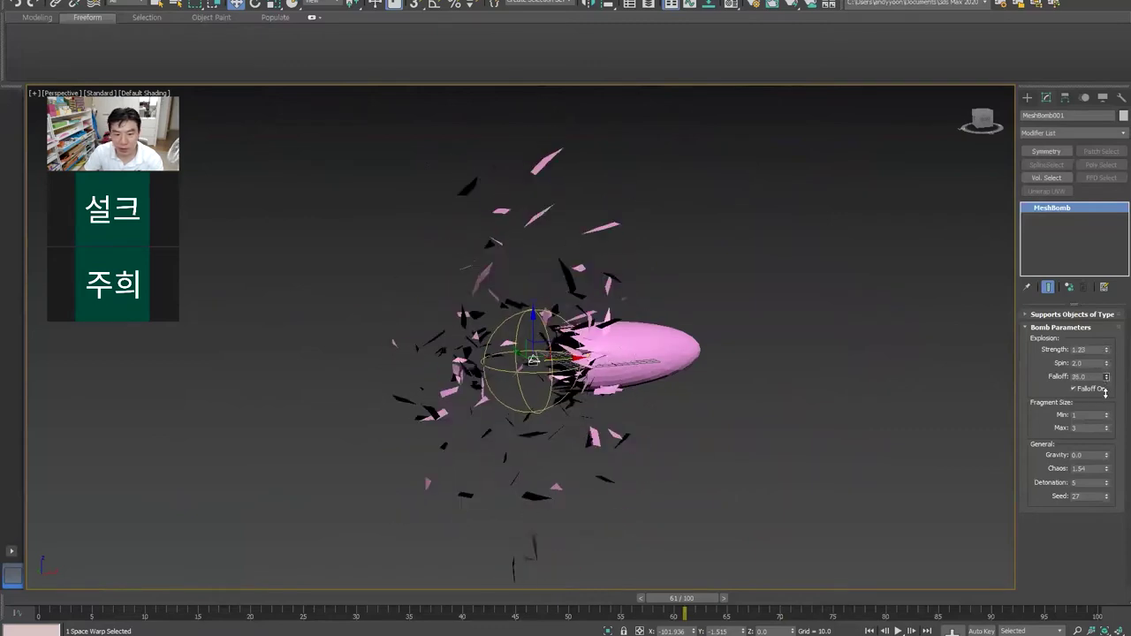
{"action": "left_click_drag", "start_coordinate": [1106, 407], "coordinate": [1106, 399]}
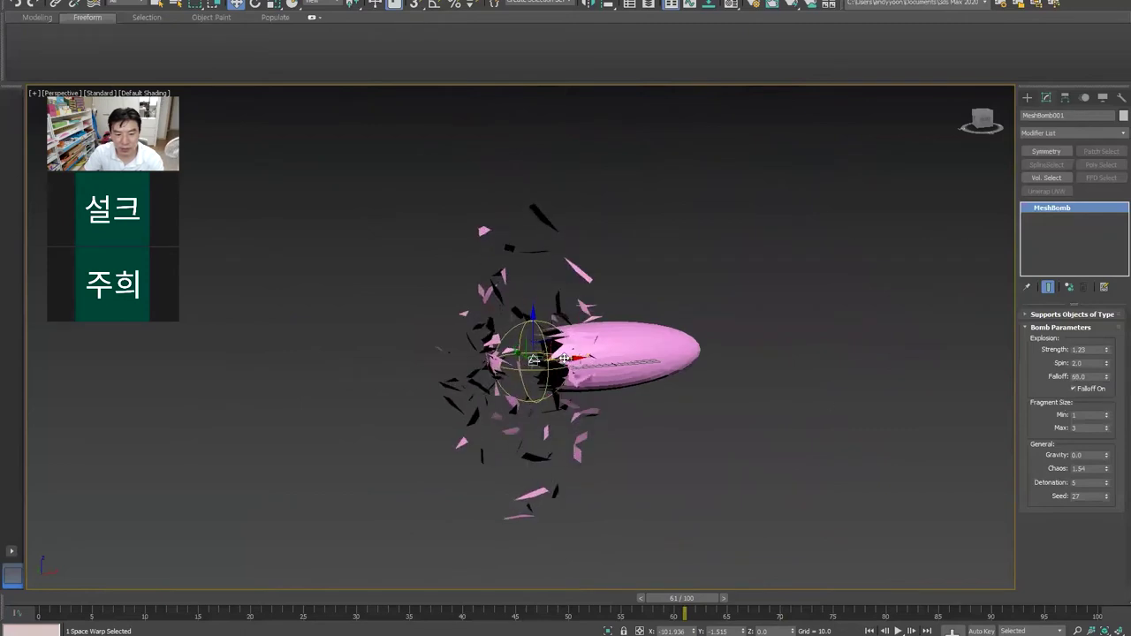
{"action": "left_click_drag", "start_coordinate": [563, 358], "coordinate": [554, 359]}
{"action": "key", "text": "Home"}
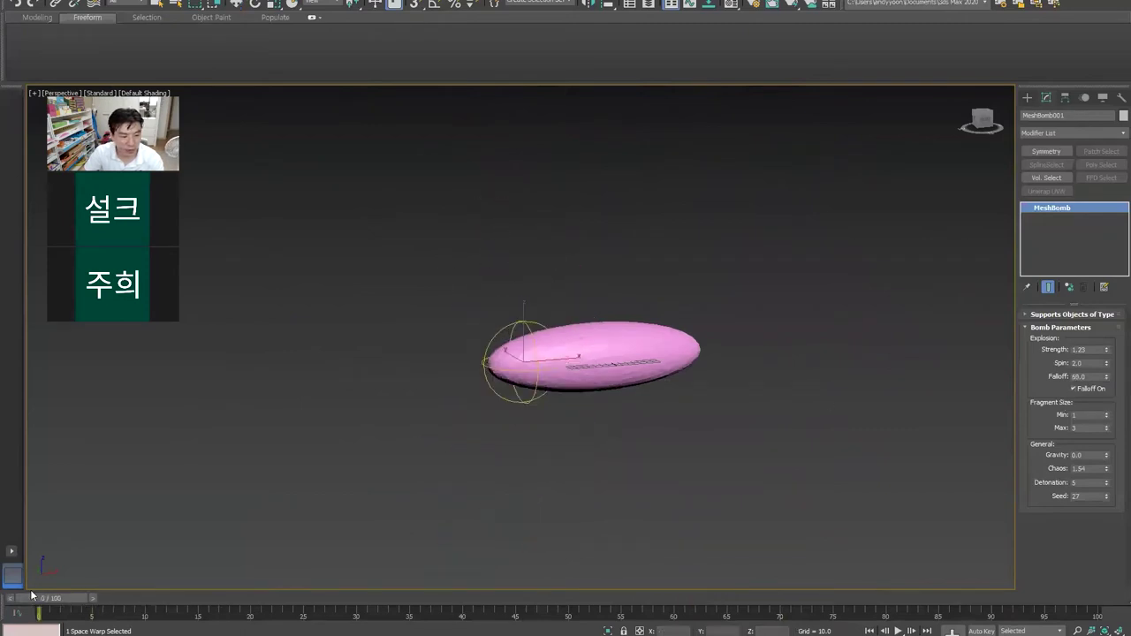
Step: Raise the bomb Strength to 5.0, then 10.0, replaying the explosion after each
{"action": "key", "text": "slash"}
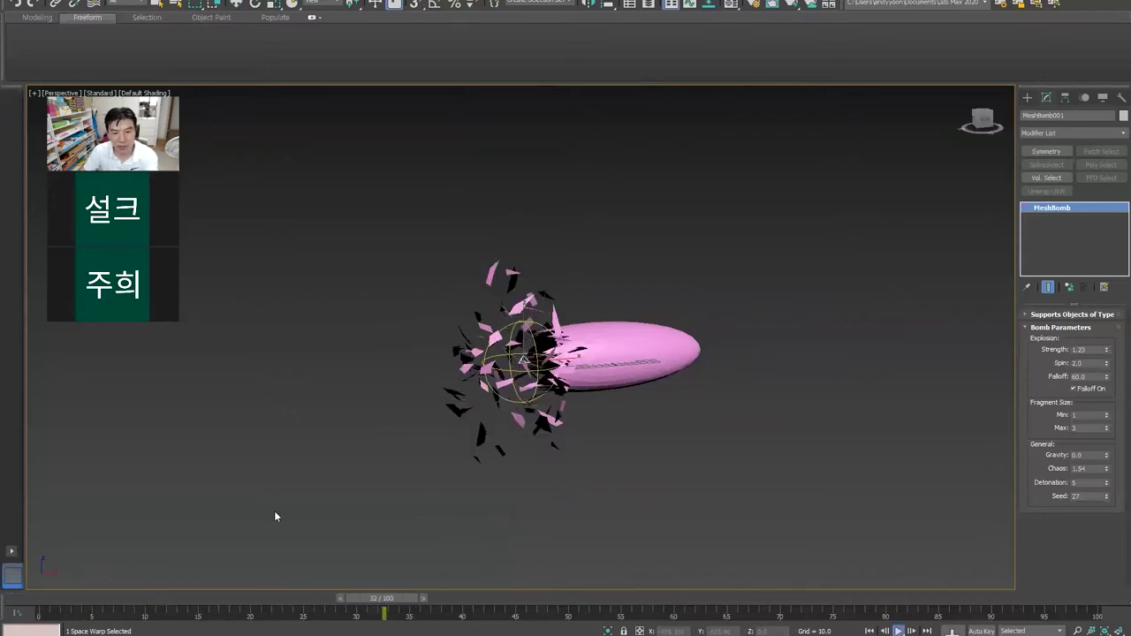
{"action": "key", "text": "slash"}
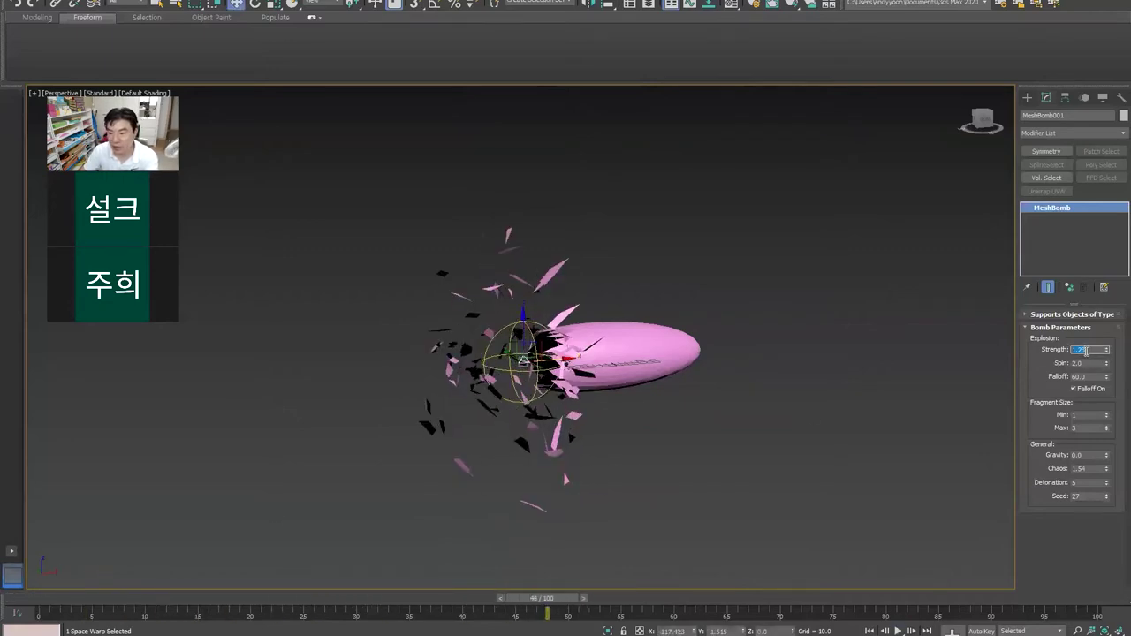
{"action": "type", "text": "5"}
{"action": "key", "text": "Return"}
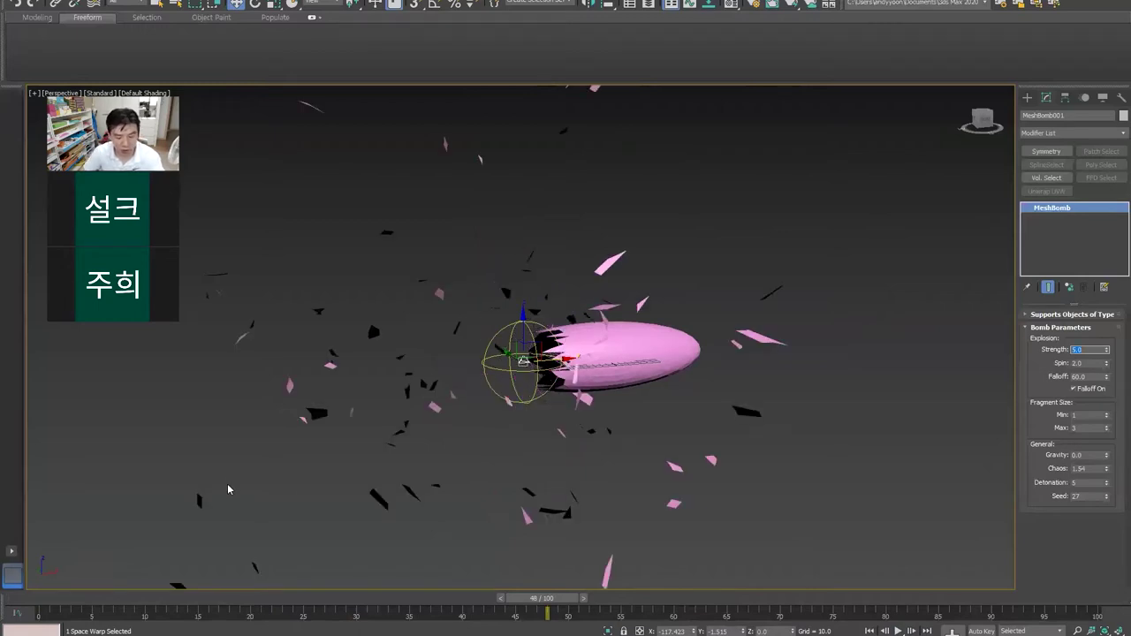
{"action": "key", "text": "Home"}
{"action": "key", "text": "slash"}
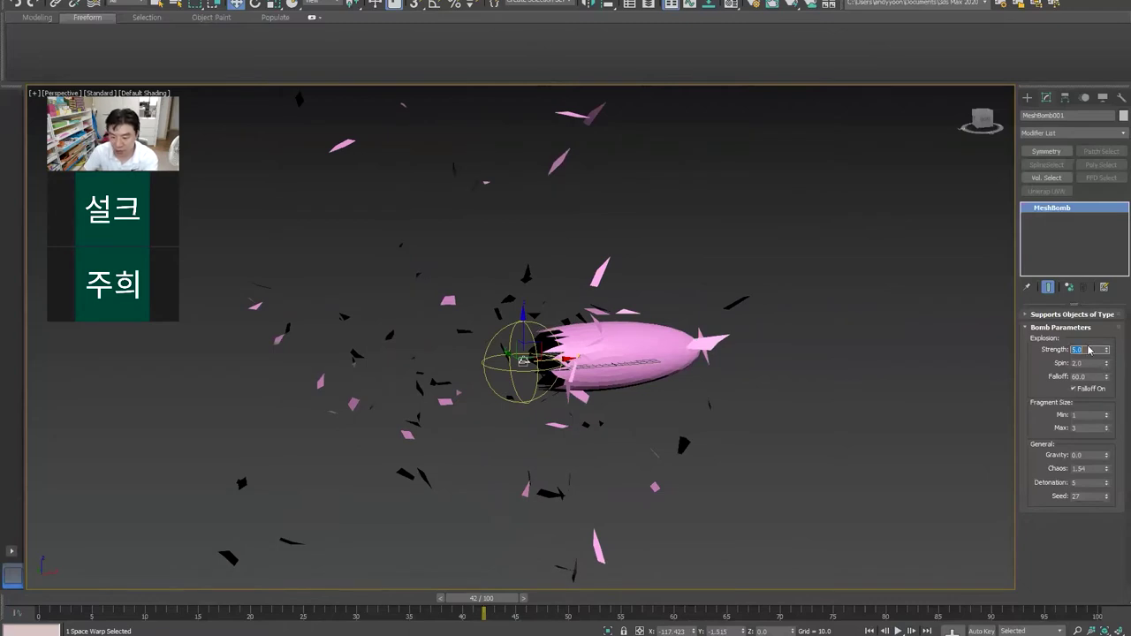
{"action": "type", "text": "10"}
{"action": "key", "text": "Return"}
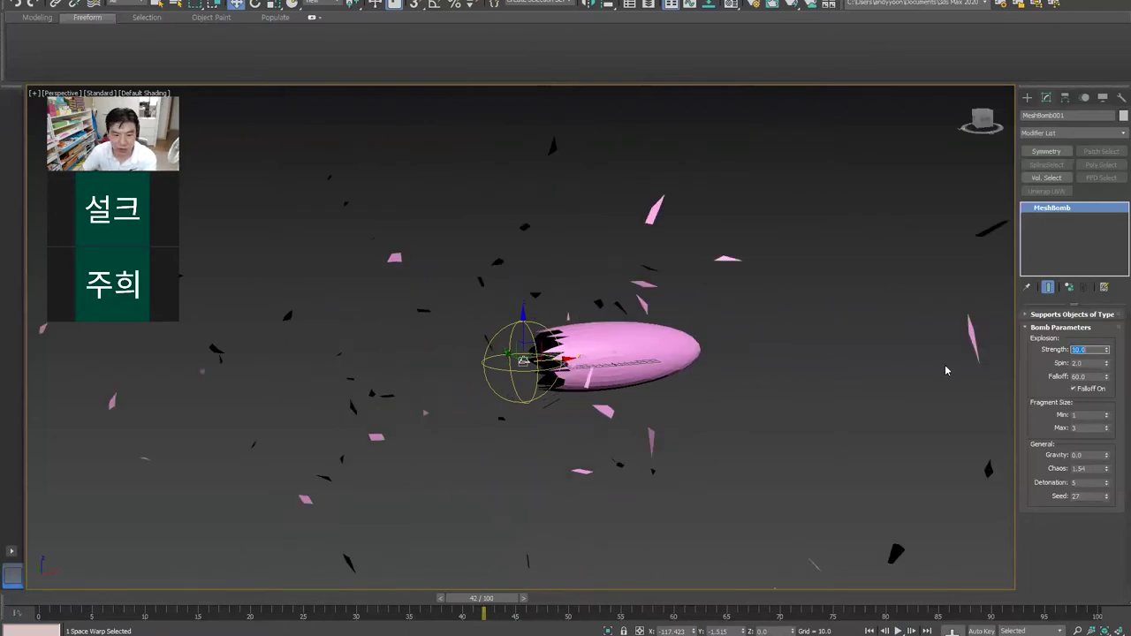
{"action": "key", "text": "Home"}
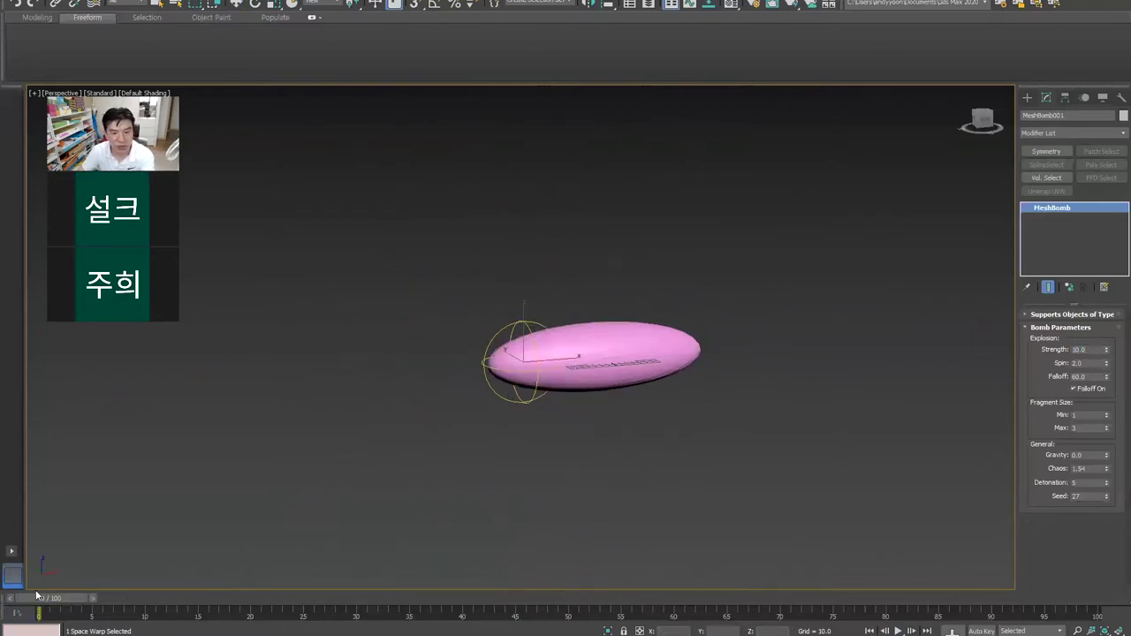
{"action": "key", "text": "slash"}
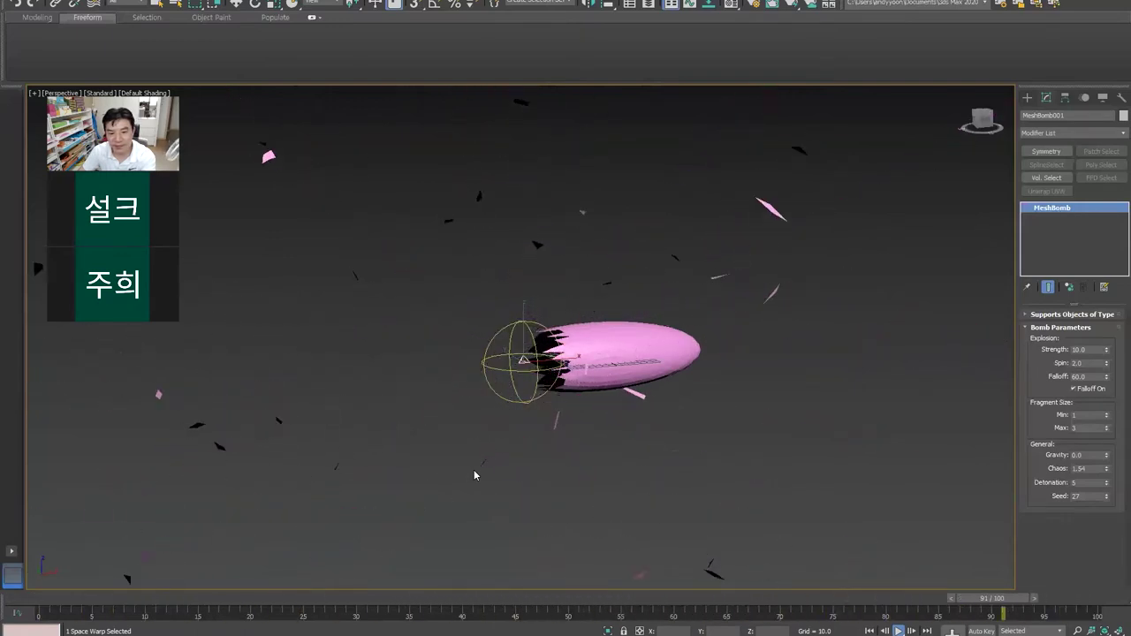
{"action": "key", "text": "/"}
Step: Shift-drag the bomb to the right to clone it as a copy, MeshBomb002
{"action": "key", "text": "w"}
{"action": "left_click_drag", "start_coordinate": [523, 361], "coordinate": [626, 357], "text": "shift"}
{"action": "left_click", "coordinate": [568, 366]}
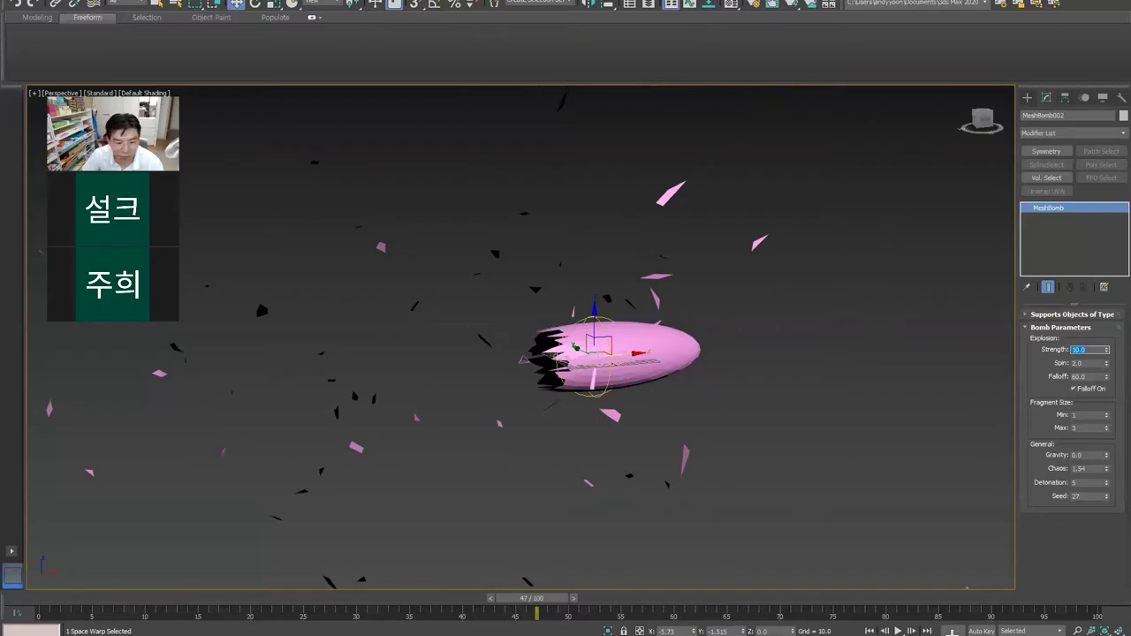
Step: Replay the two-bomb explosion in wireframe and shaded views, stopping at frame 29
{"action": "left_click_drag", "start_coordinate": [232, 601], "coordinate": [37, 599]}
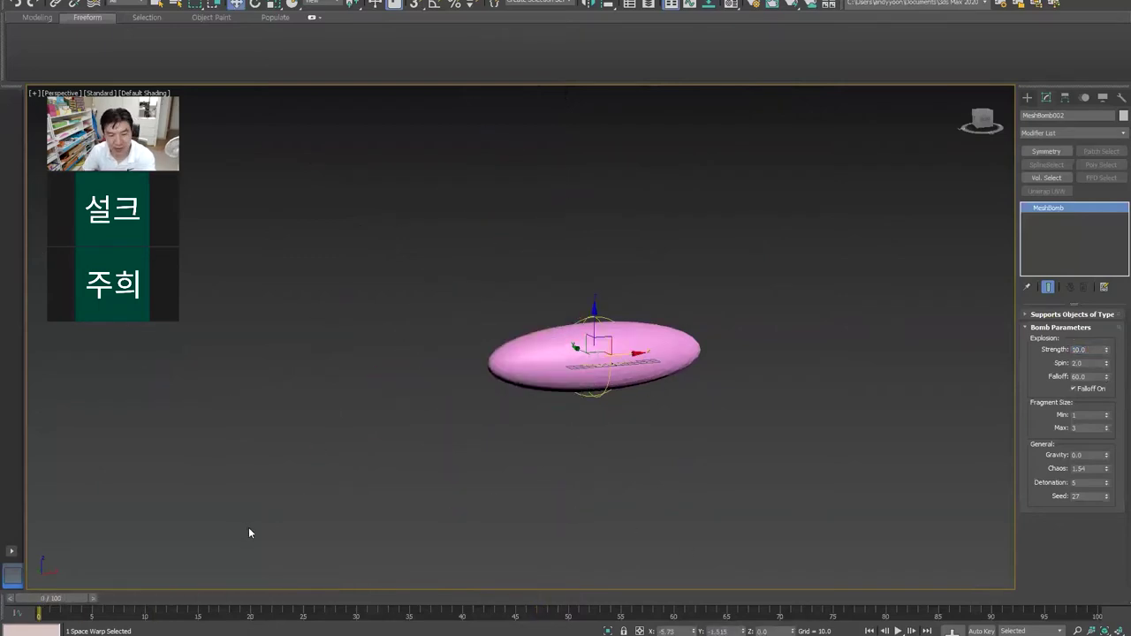
{"action": "key", "text": "slash"}
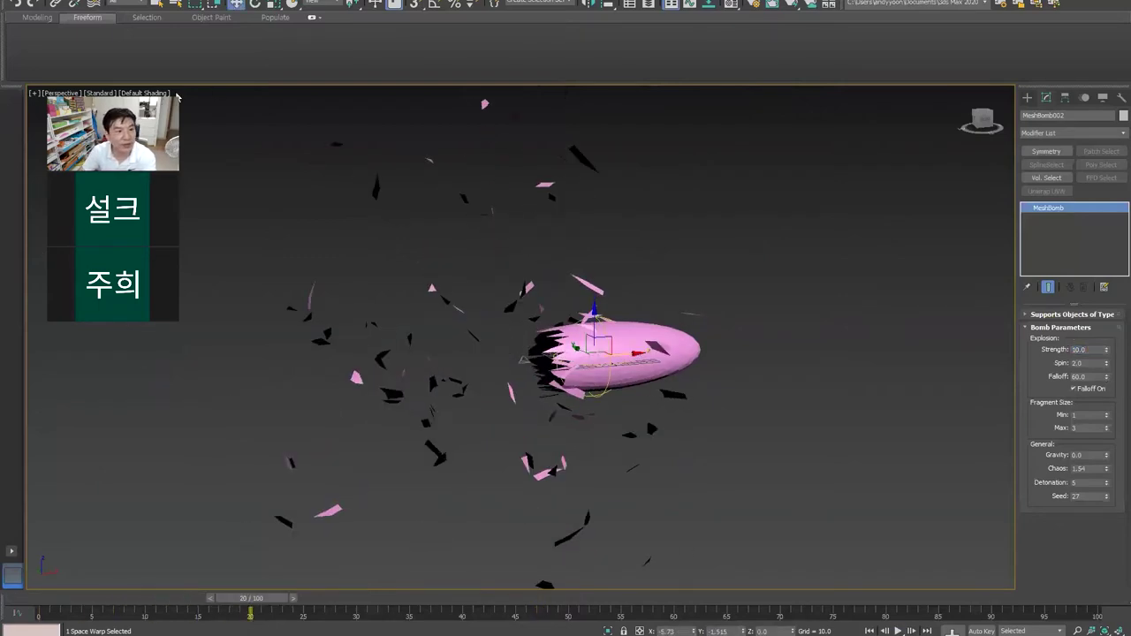
{"action": "scroll", "coordinate": [591, 362], "scroll_direction": "up", "scroll_amount": 5}
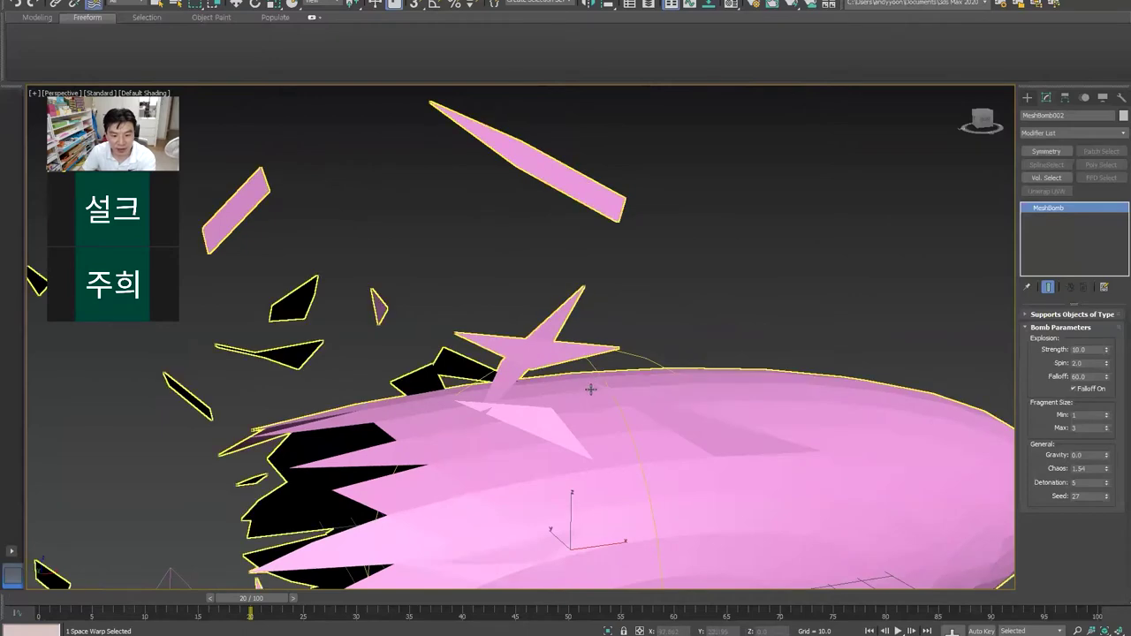
{"action": "key", "text": "F3"}
{"action": "scroll", "coordinate": [583, 397], "scroll_direction": "down", "scroll_amount": 2}
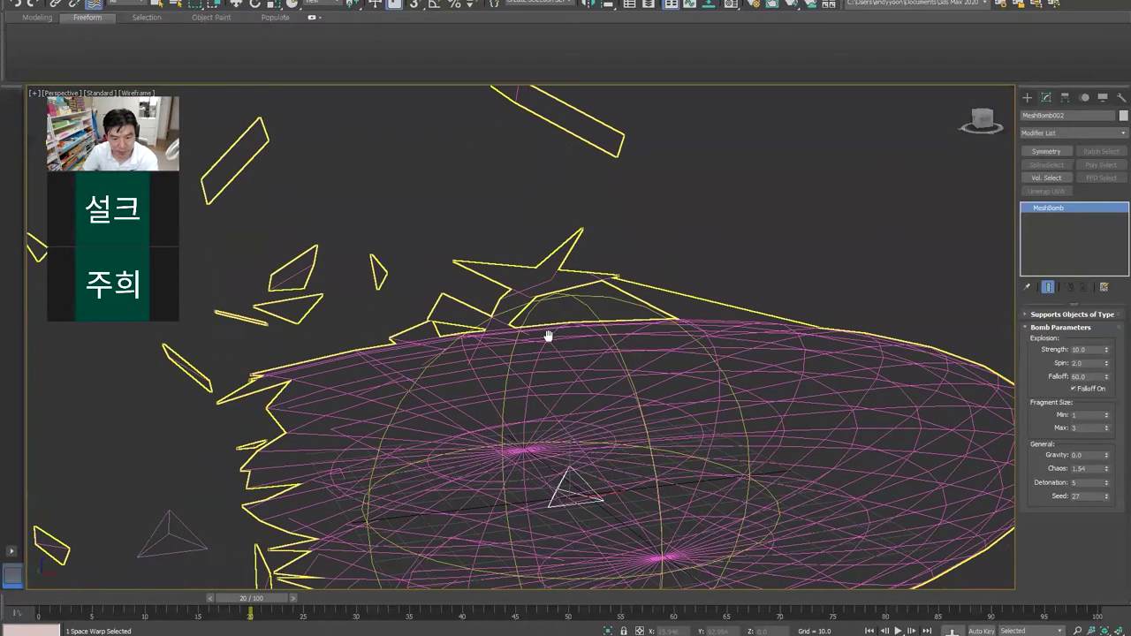
{"action": "scroll", "coordinate": [550, 361], "scroll_direction": "down", "scroll_amount": 2}
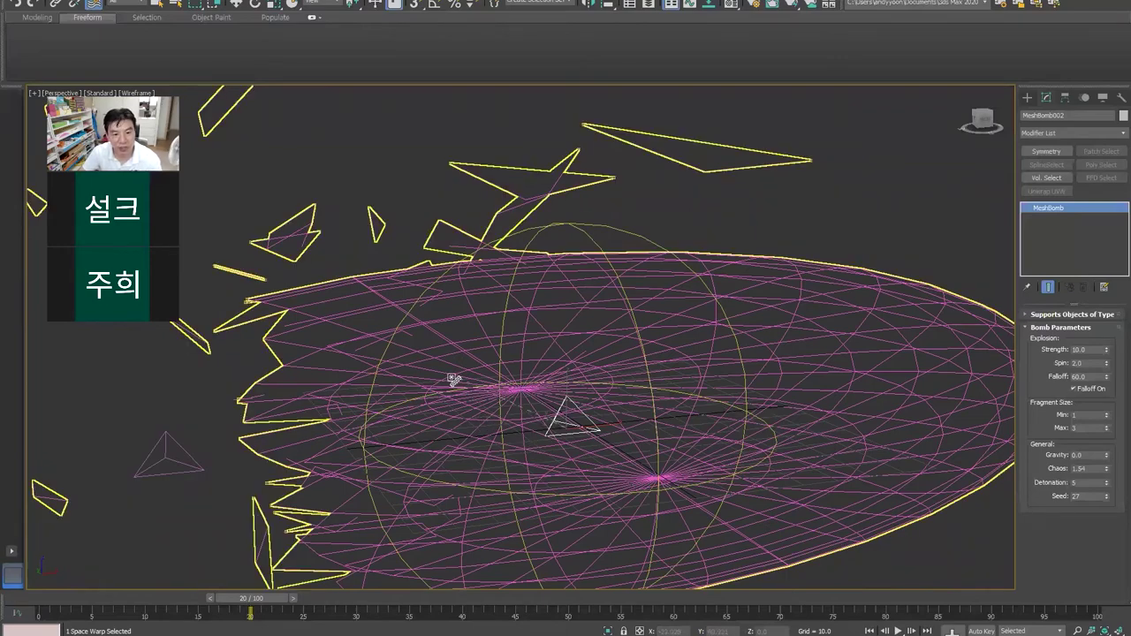
{"action": "scroll", "coordinate": [452, 380], "scroll_direction": "down", "scroll_amount": 5}
{"action": "scroll", "coordinate": [446, 375], "scroll_direction": "down", "scroll_amount": 4}
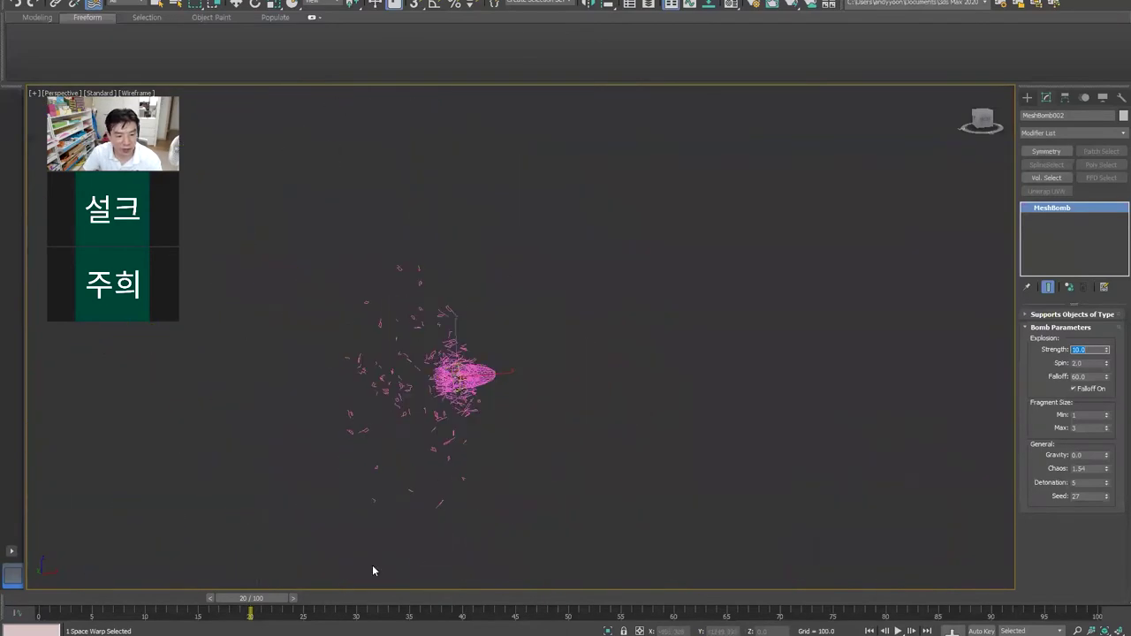
{"action": "left_click_drag", "start_coordinate": [268, 599], "coordinate": [53, 599]}
{"action": "scroll", "coordinate": [440, 466], "scroll_direction": "up", "scroll_amount": 1}
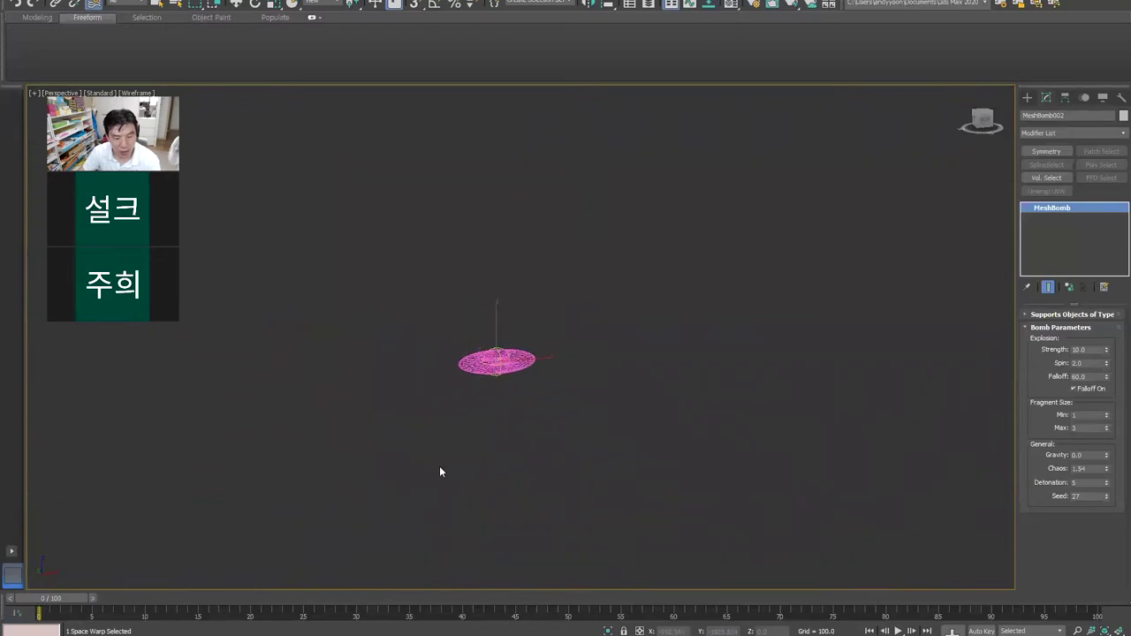
{"action": "scroll", "coordinate": [438, 467], "scroll_direction": "up", "scroll_amount": 3}
{"action": "key", "text": "F3"}
{"action": "key", "text": "slash"}
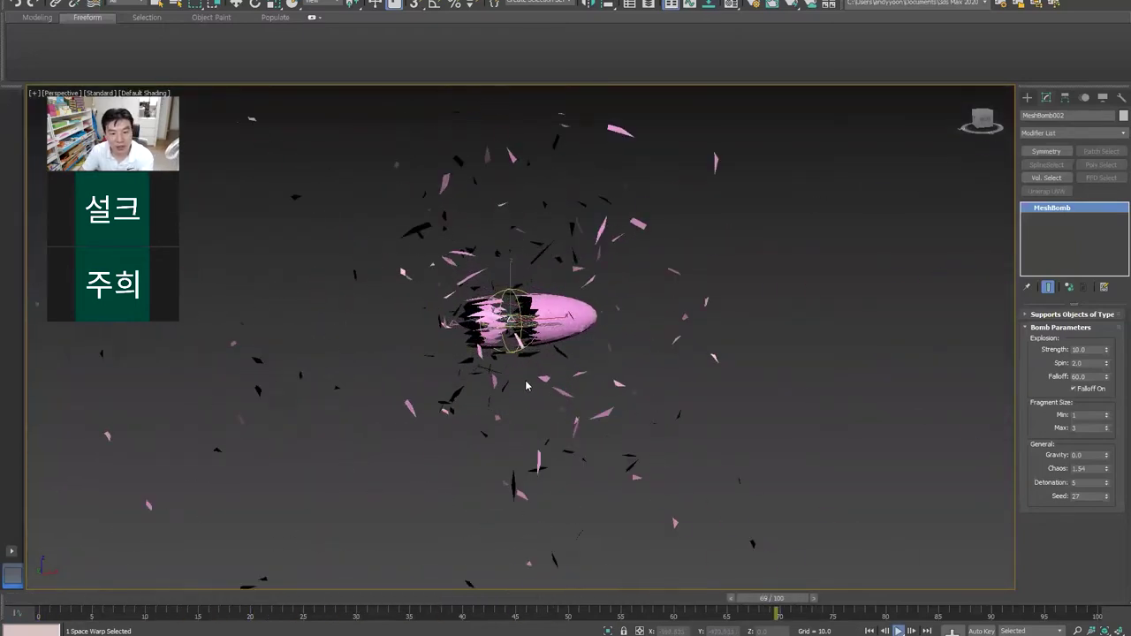
{"action": "key", "text": "slash"}
Step: Check the sphere's bindings, then select and frame MeshBomb002
{"action": "key", "text": "ctrl+d"}
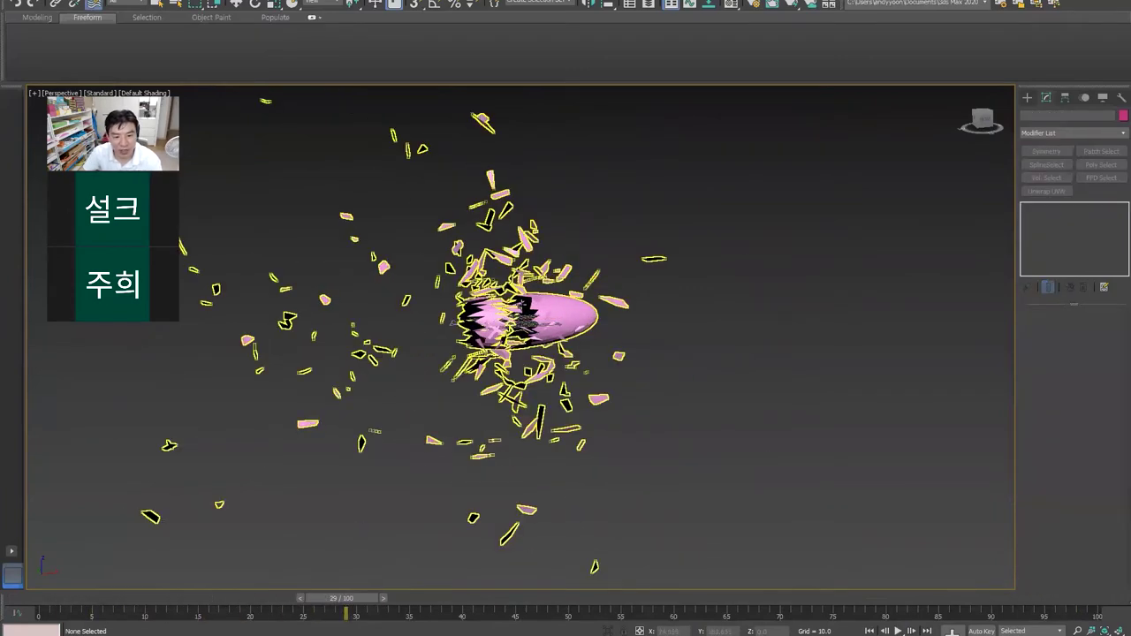
{"action": "left_click", "coordinate": [520, 322]}
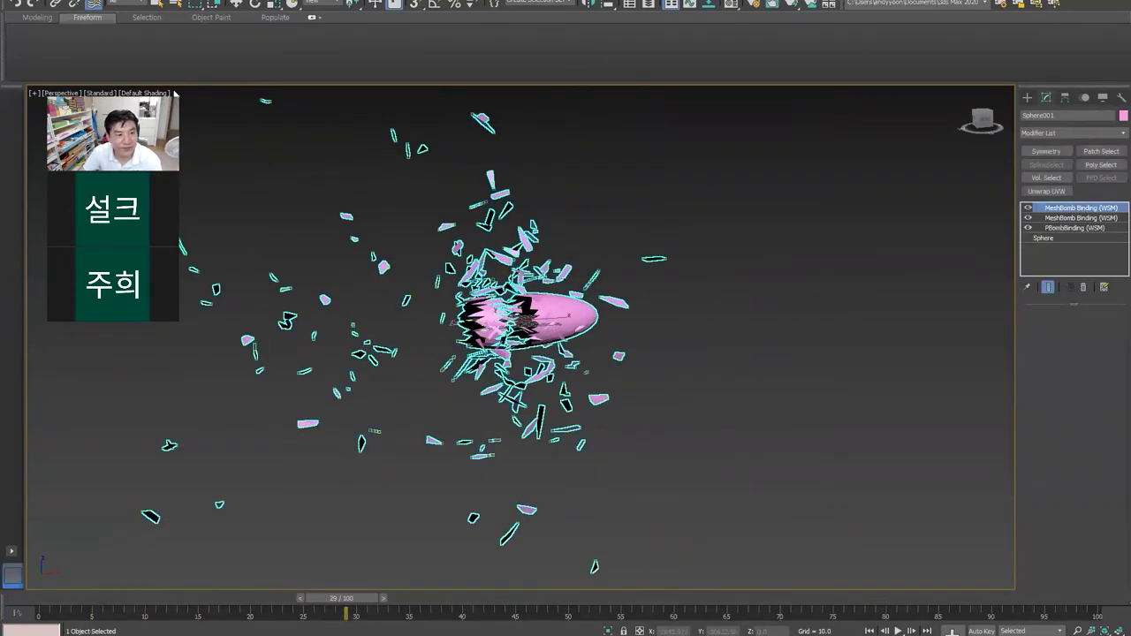
{"action": "key", "text": "ctrl+d"}
{"action": "scroll", "coordinate": [485, 321], "scroll_direction": "up", "scroll_amount": 3}
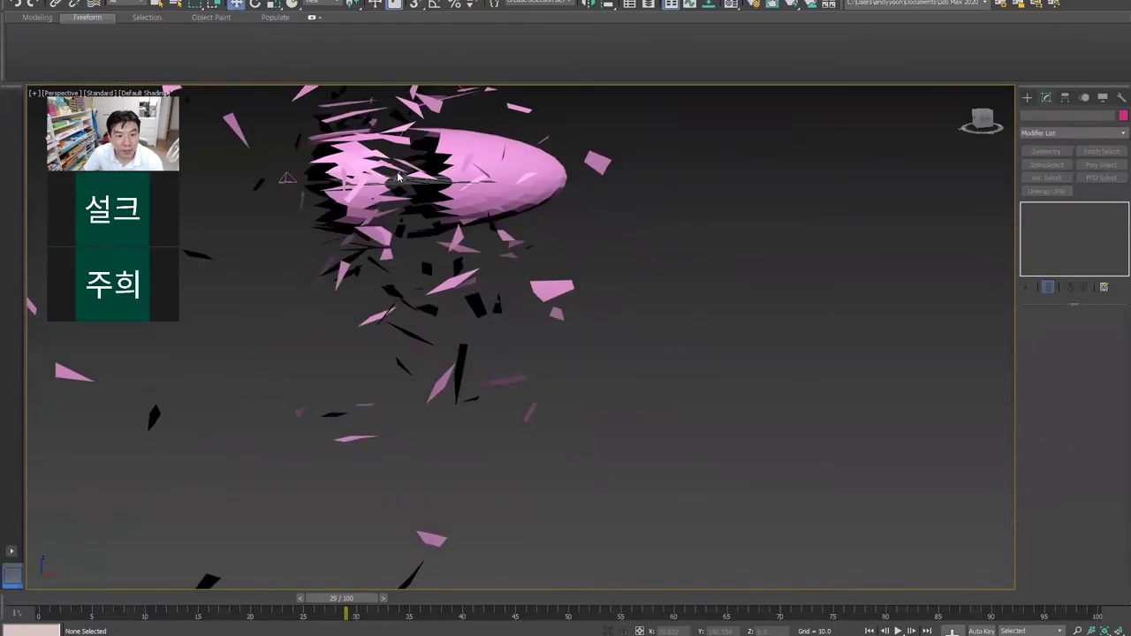
{"action": "left_click", "coordinate": [400, 176]}
{"action": "key", "text": "z"}
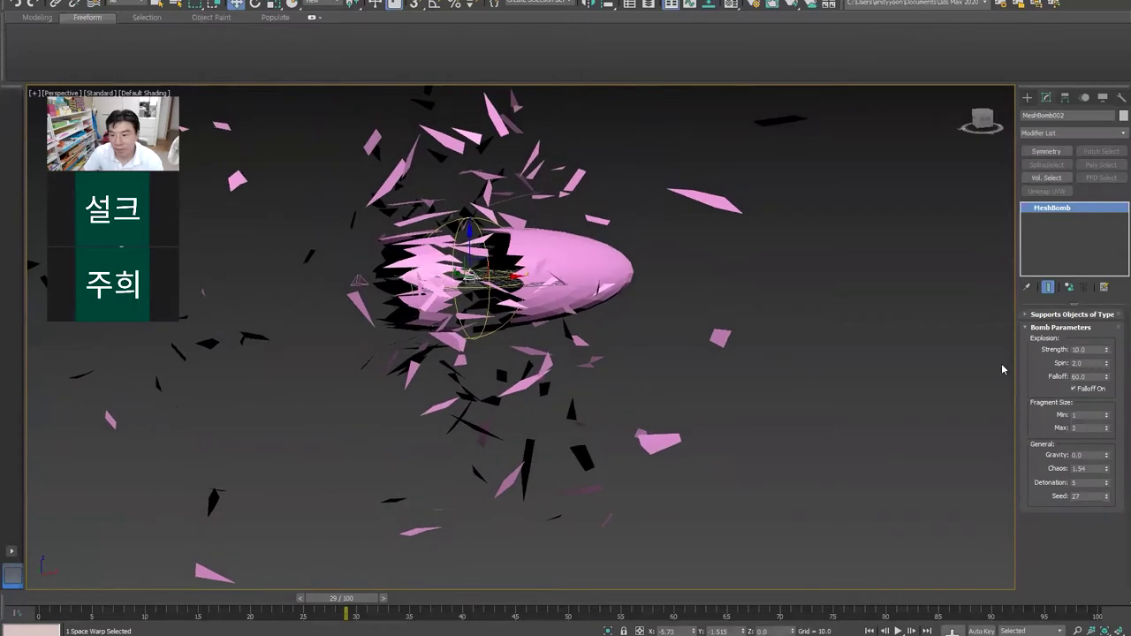
Step: Raise MeshBomb002's Falloff to 86.688 and Strength to 11.2, and move it left
{"action": "left_click_drag", "start_coordinate": [1102, 377], "coordinate": [1106, 366]}
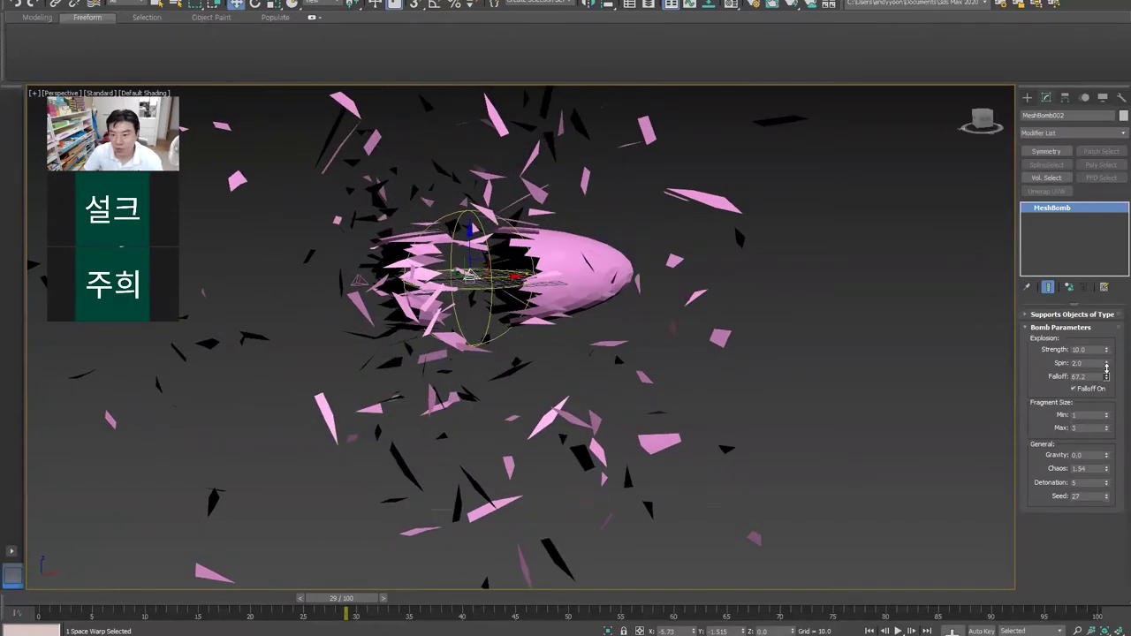
{"action": "left_click_drag", "start_coordinate": [1107, 350], "coordinate": [1101, 362]}
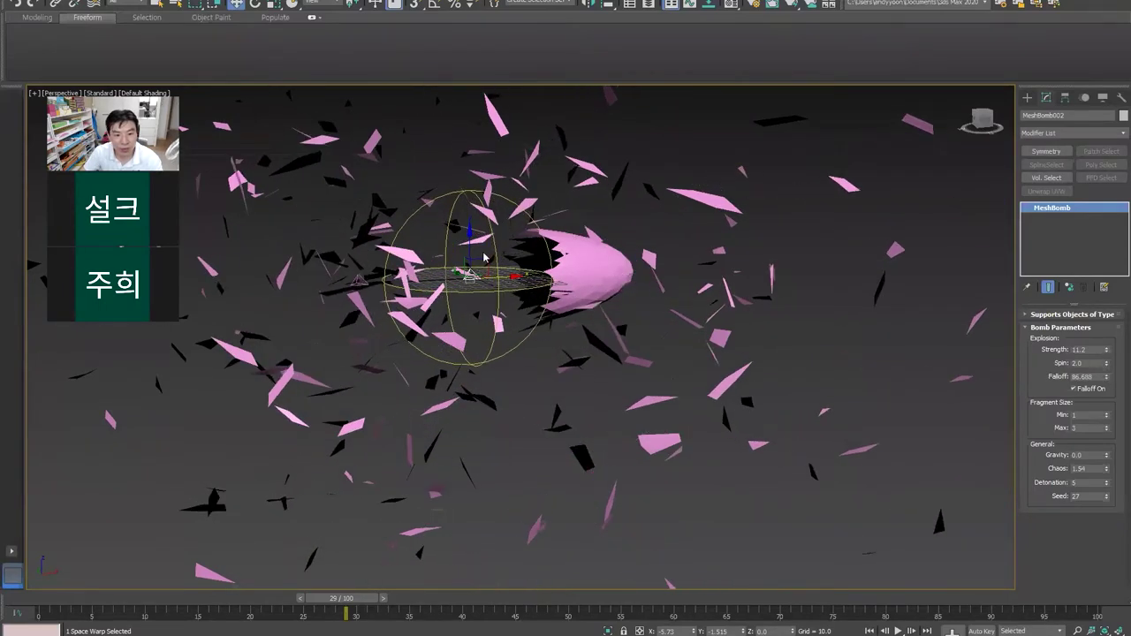
{"action": "left_click_drag", "start_coordinate": [504, 275], "coordinate": [490, 277]}
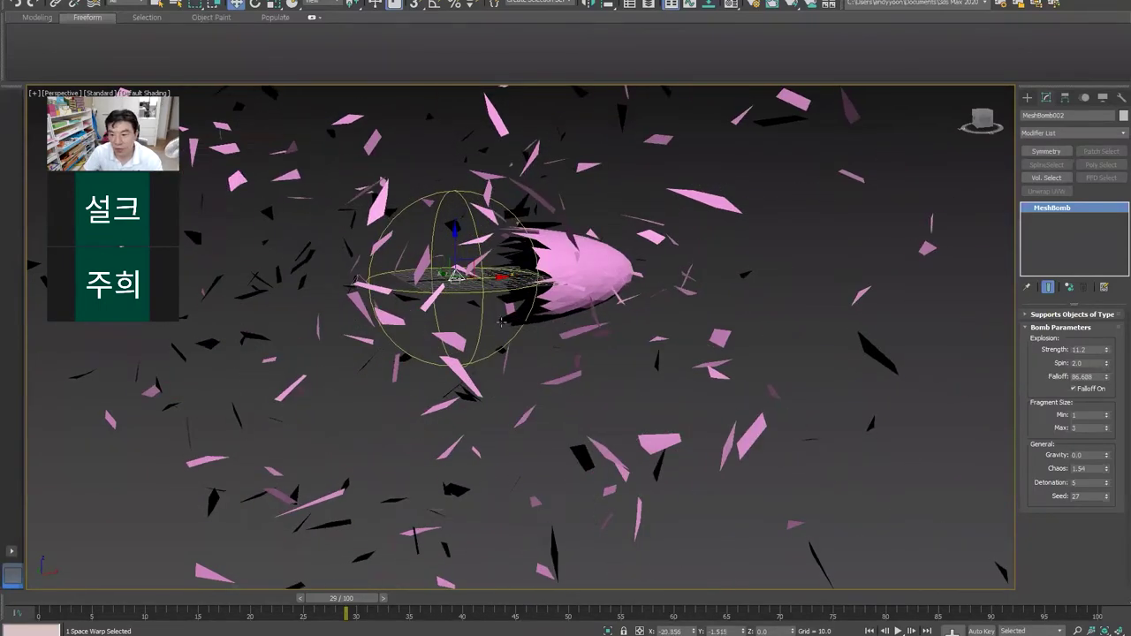
{"action": "scroll", "coordinate": [518, 316], "scroll_direction": "down", "scroll_amount": 3}
{"action": "scroll", "coordinate": [518, 316], "scroll_direction": "down", "scroll_amount": 2}
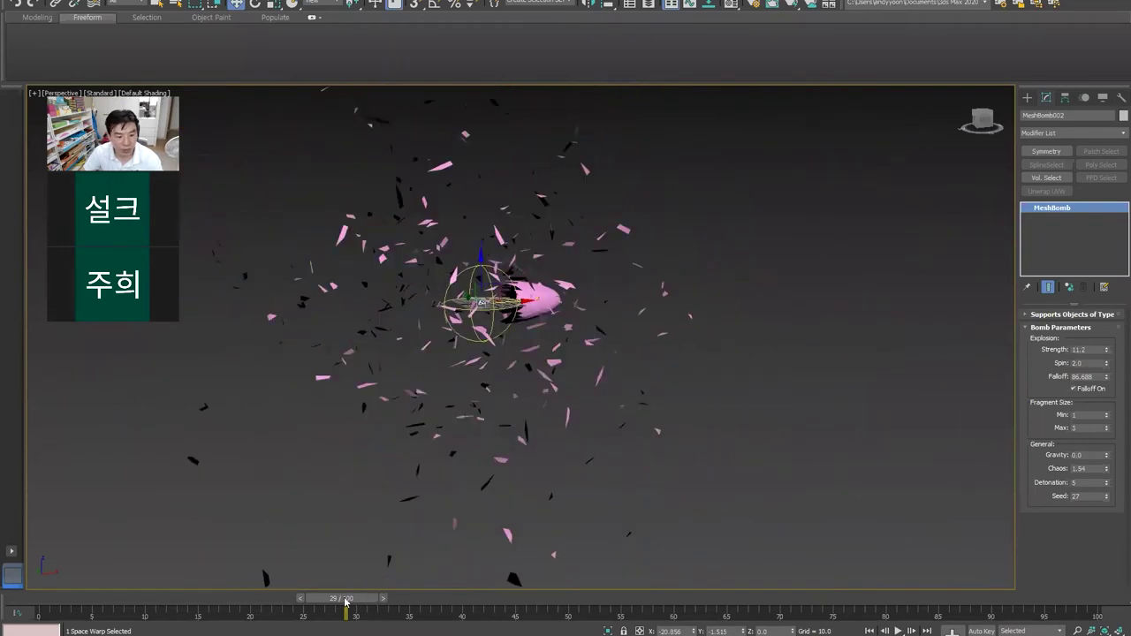
Step: Rewind and scrub to frame 12 to review the blast, then reselect MeshBomb002
{"action": "left_click_drag", "start_coordinate": [345, 601], "coordinate": [37, 601]}
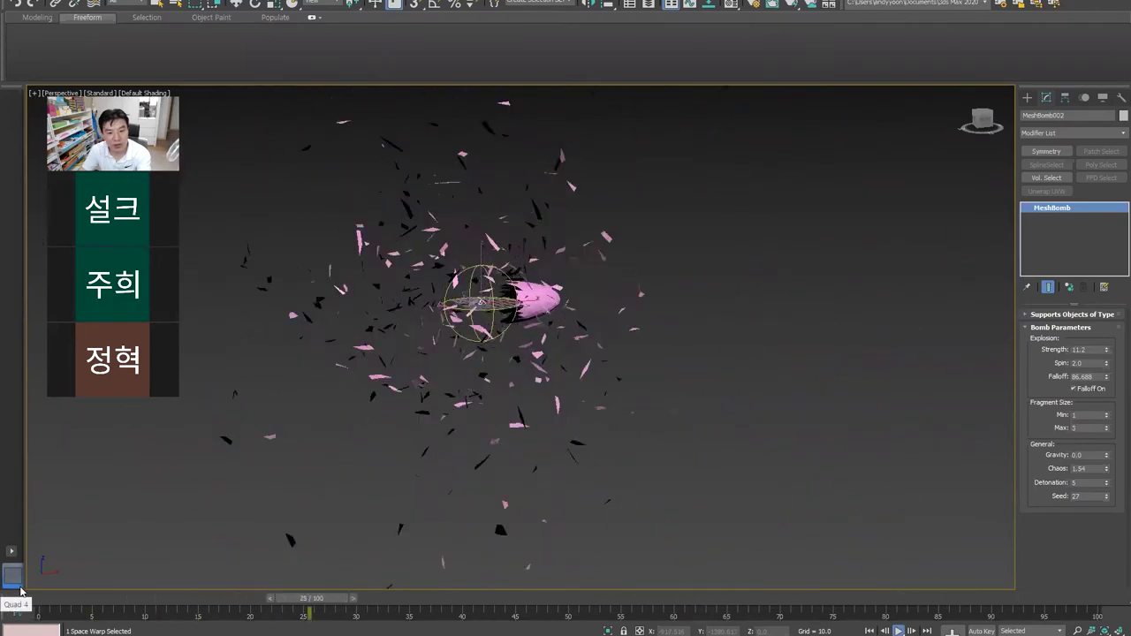
{"action": "key", "text": "w"}
{"action": "left_click", "coordinate": [487, 316]}
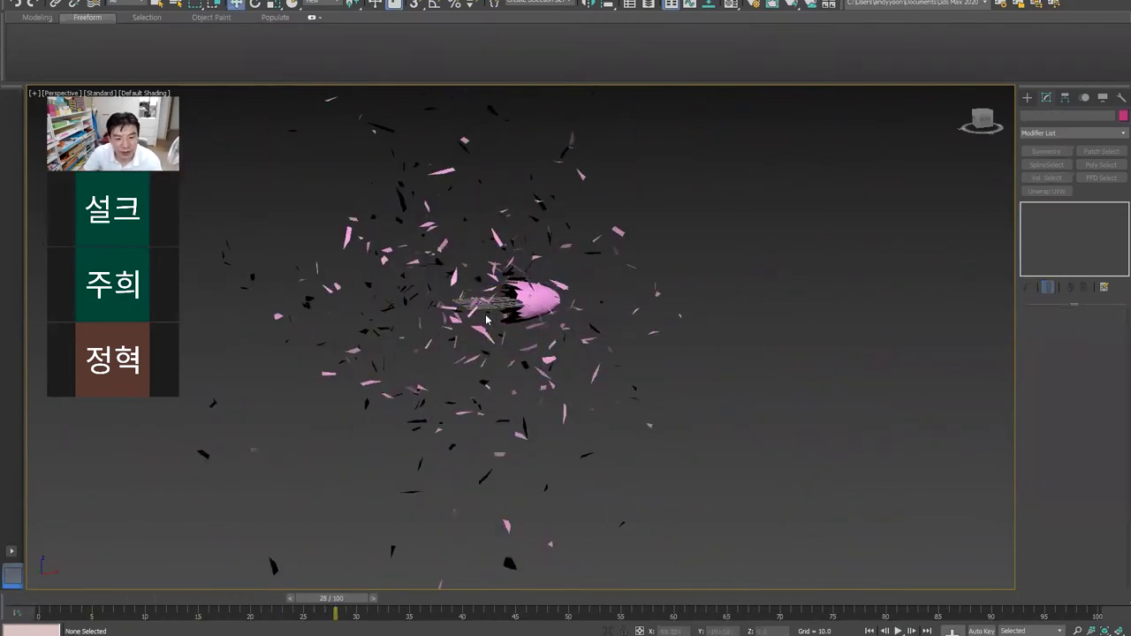
{"action": "mouse_move", "coordinate": [332, 599]}
{"action": "left_mouse_down"}
{"action": "mouse_move", "coordinate": [173, 601]}
{"action": "mouse_move", "coordinate": [208, 604]}
{"action": "left_mouse_up"}
{"action": "scroll", "coordinate": [471, 344], "scroll_direction": "up", "scroll_amount": 4}
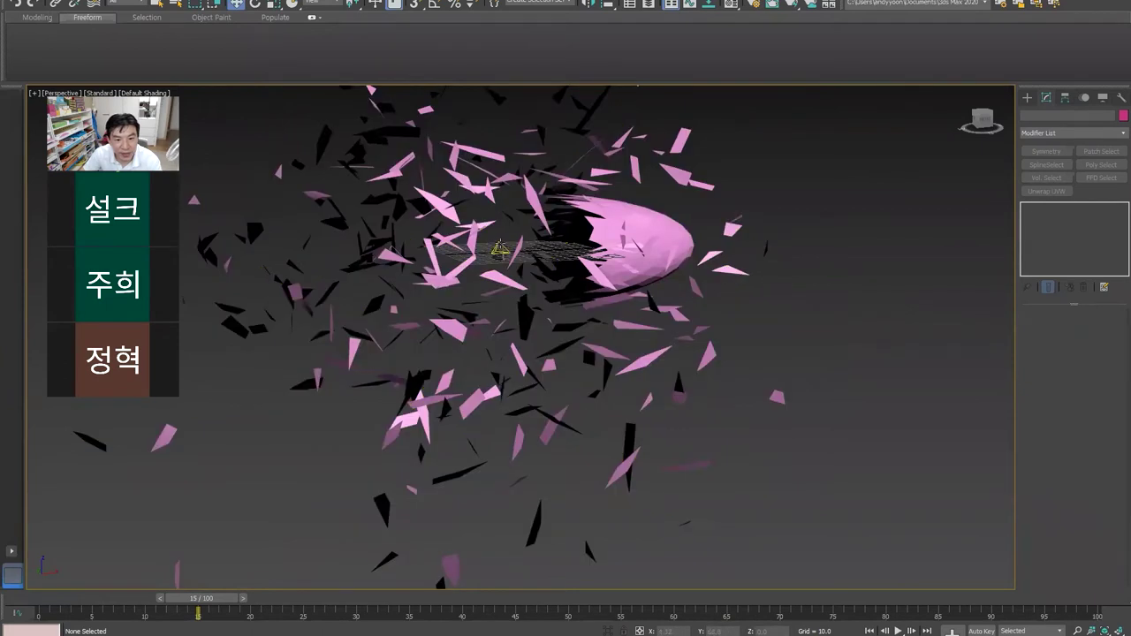
{"action": "left_click", "coordinate": [499, 248]}
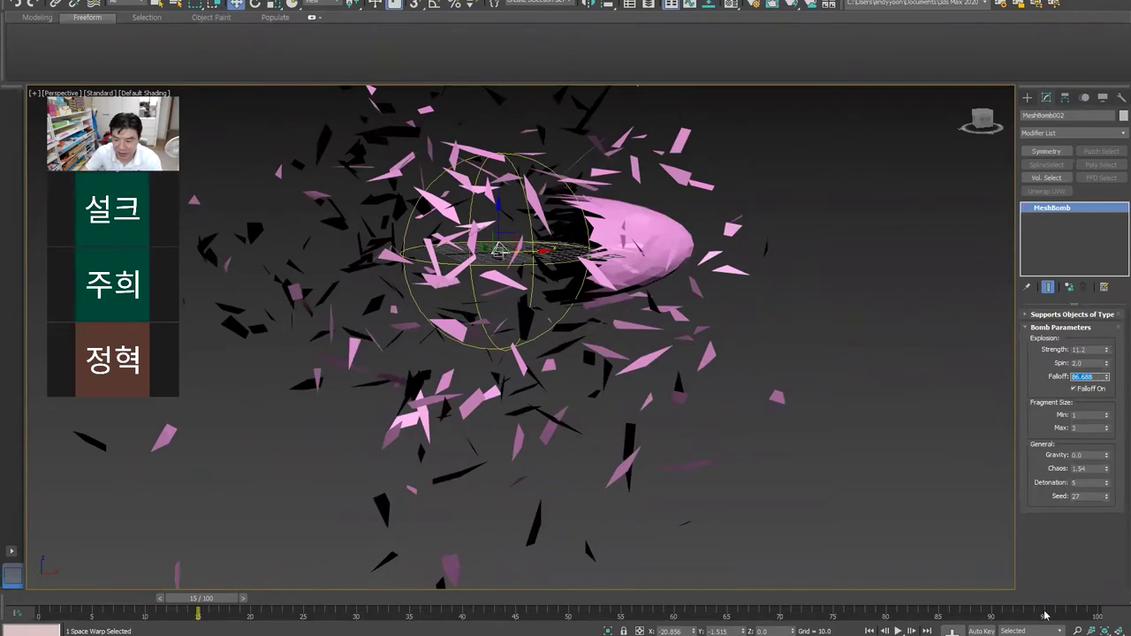
Step: Turn on Auto Key and key MeshBomb002's Falloff to 0 at frame 0
{"action": "key", "text": "n"}
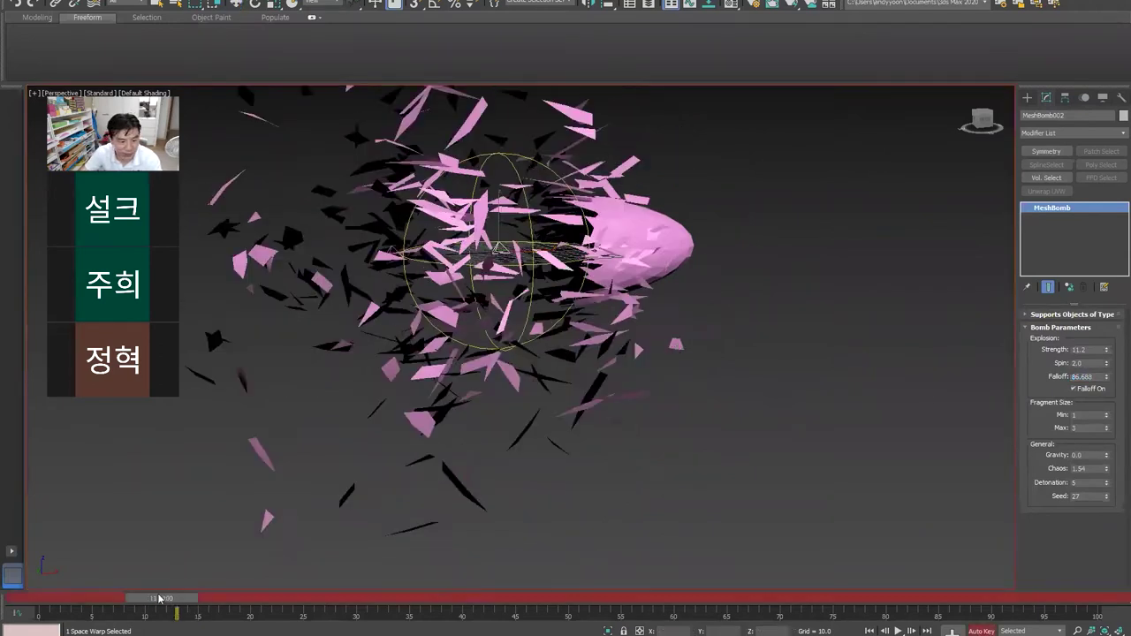
{"action": "left_click_drag", "start_coordinate": [227, 598], "coordinate": [78, 598]}
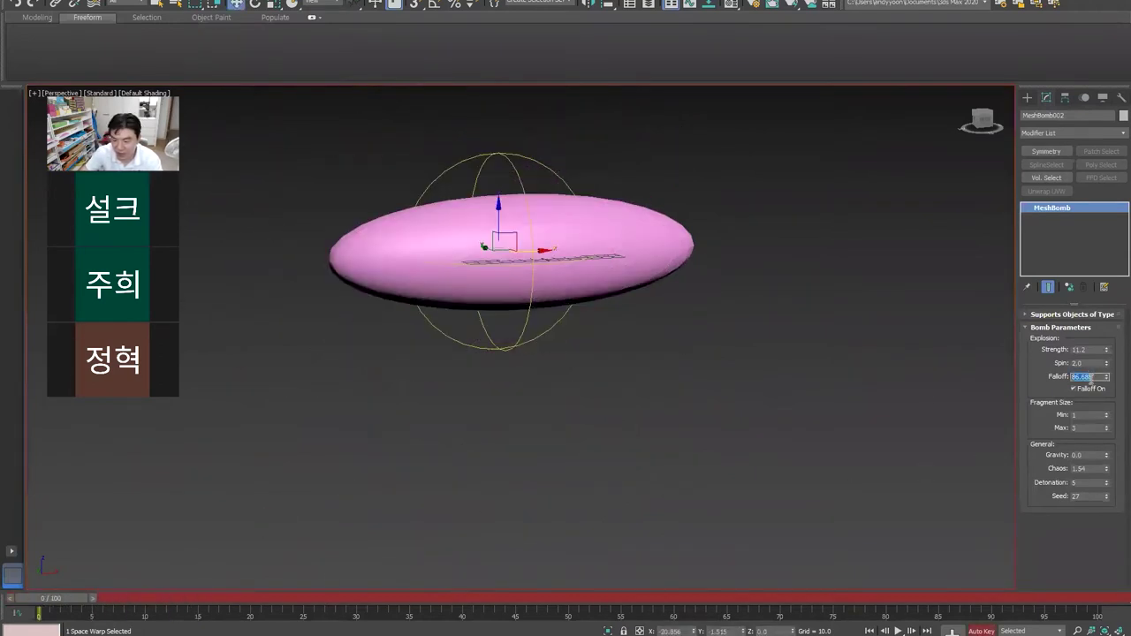
{"action": "type", "text": "0"}
{"action": "key", "text": "Return"}
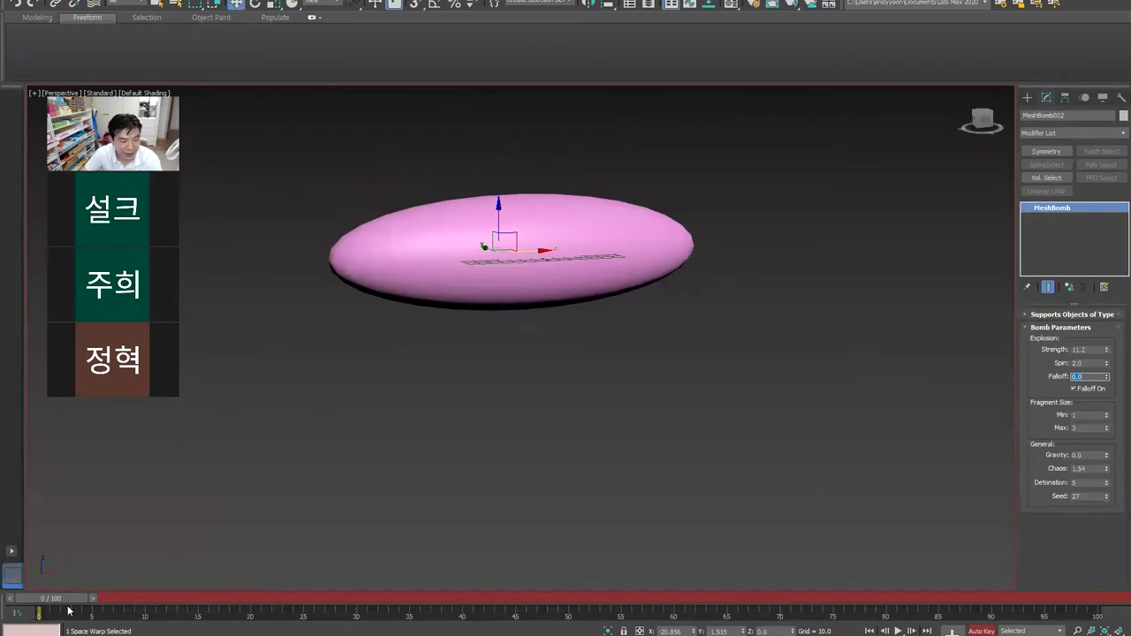
Step: Scrub through frames 18-21 of the blast and settle on frame 17
{"action": "left_click_drag", "start_coordinate": [72, 599], "coordinate": [256, 606]}
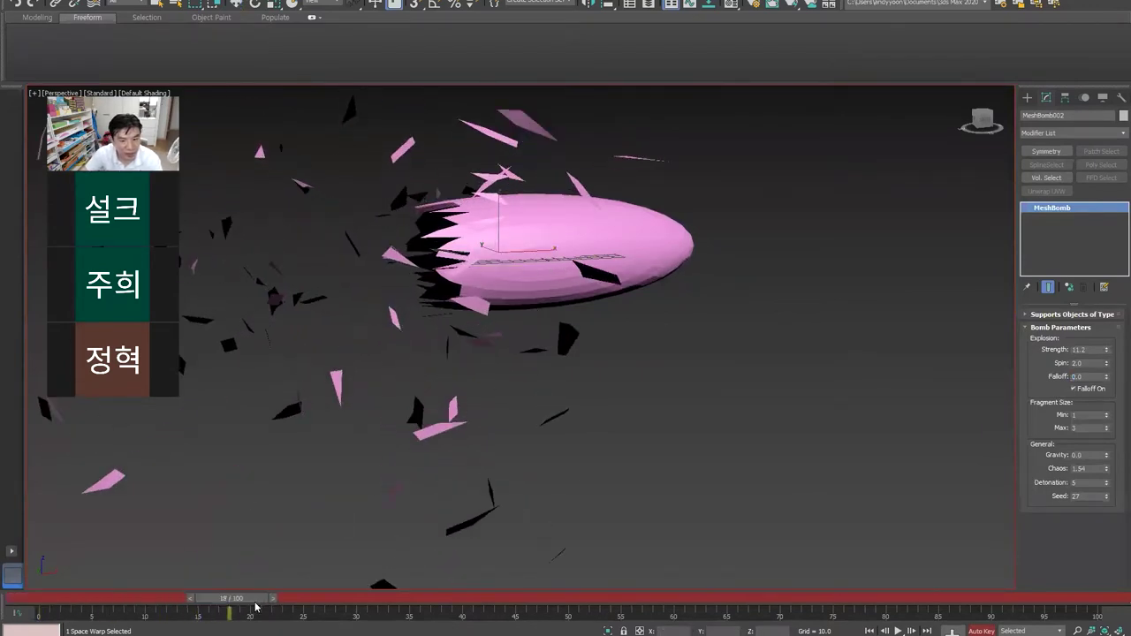
{"action": "key", "text": "w"}
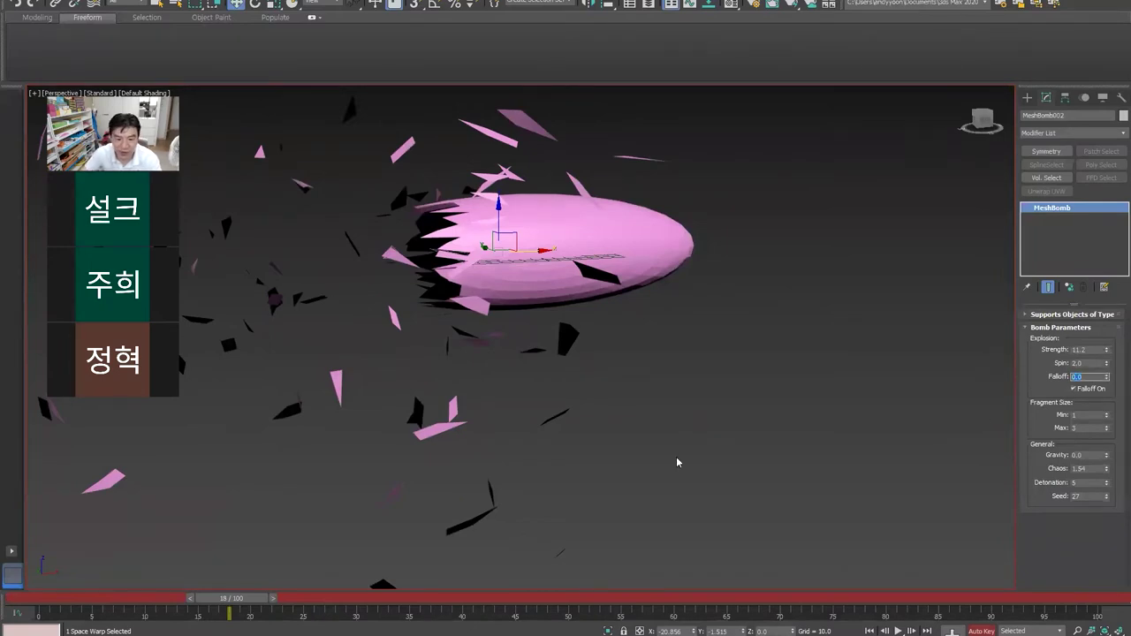
{"action": "left_click_drag", "start_coordinate": [259, 602], "coordinate": [290, 601]}
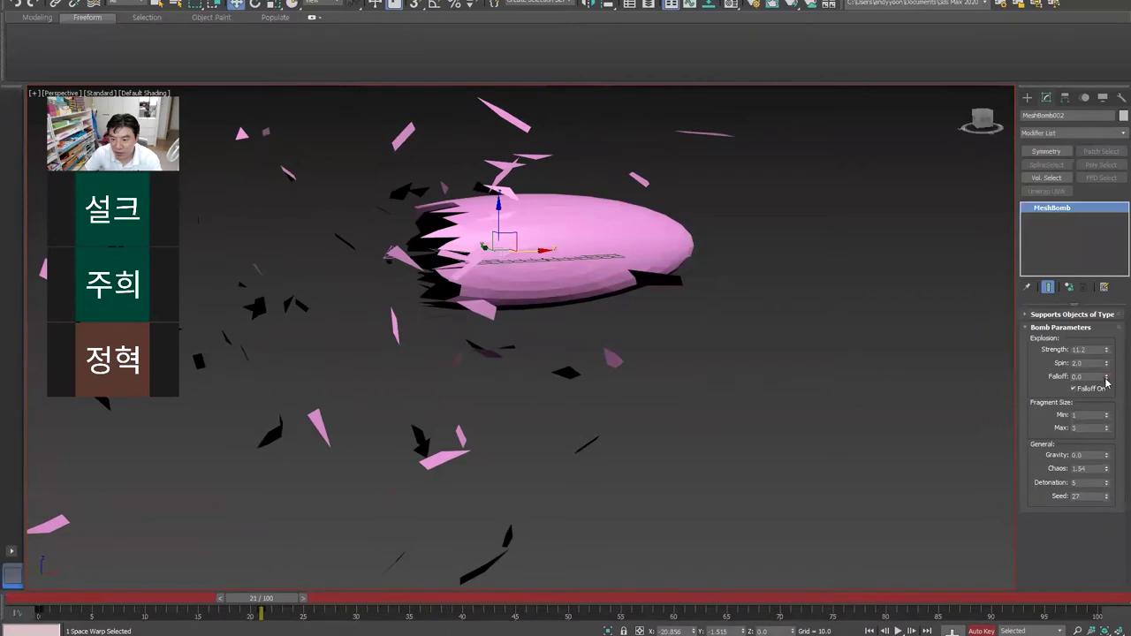
{"action": "left_click_drag", "start_coordinate": [280, 602], "coordinate": [44, 602]}
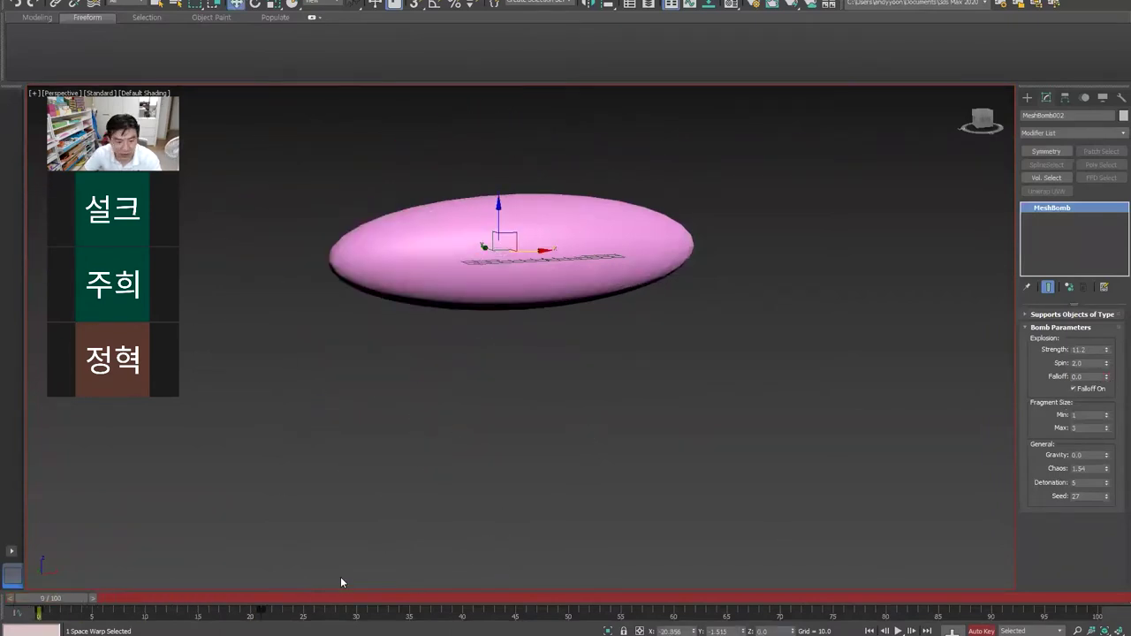
{"action": "mouse_move", "coordinate": [78, 604]}
{"action": "left_mouse_down"}
{"action": "mouse_move", "coordinate": [281, 603]}
{"action": "mouse_move", "coordinate": [146, 610]}
{"action": "mouse_move", "coordinate": [247, 614]}
{"action": "mouse_move", "coordinate": [215, 613]}
{"action": "left_mouse_up"}
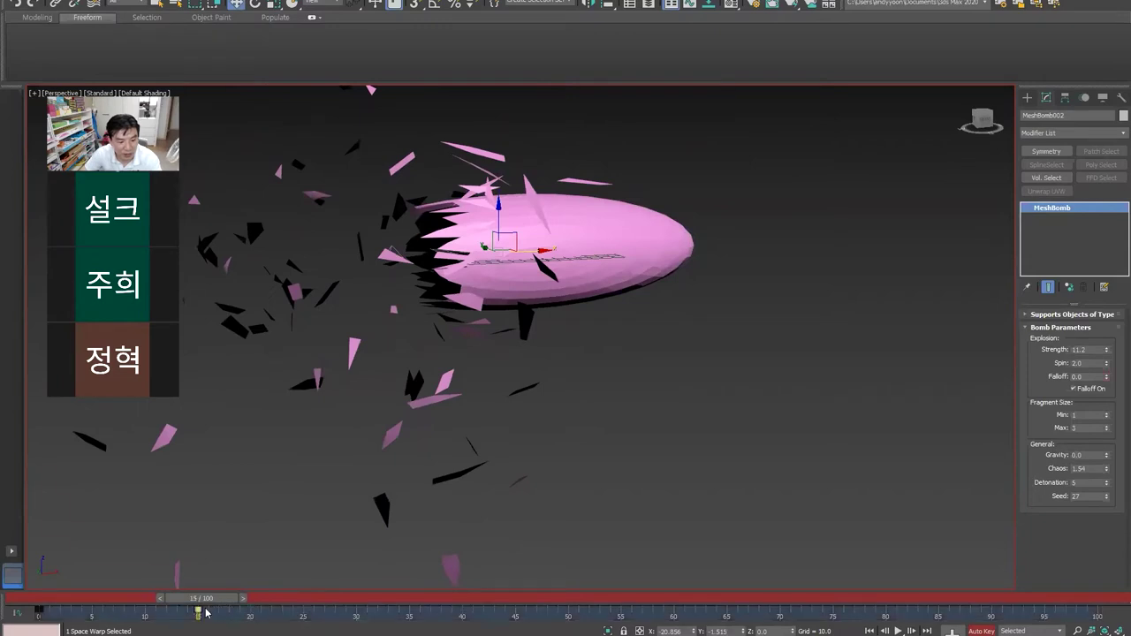
{"action": "mouse_move", "coordinate": [208, 600]}
{"action": "left_mouse_down"}
{"action": "mouse_move", "coordinate": [250, 602]}
{"action": "mouse_move", "coordinate": [221, 603]}
{"action": "left_mouse_up"}
{"action": "key", "text": "w"}
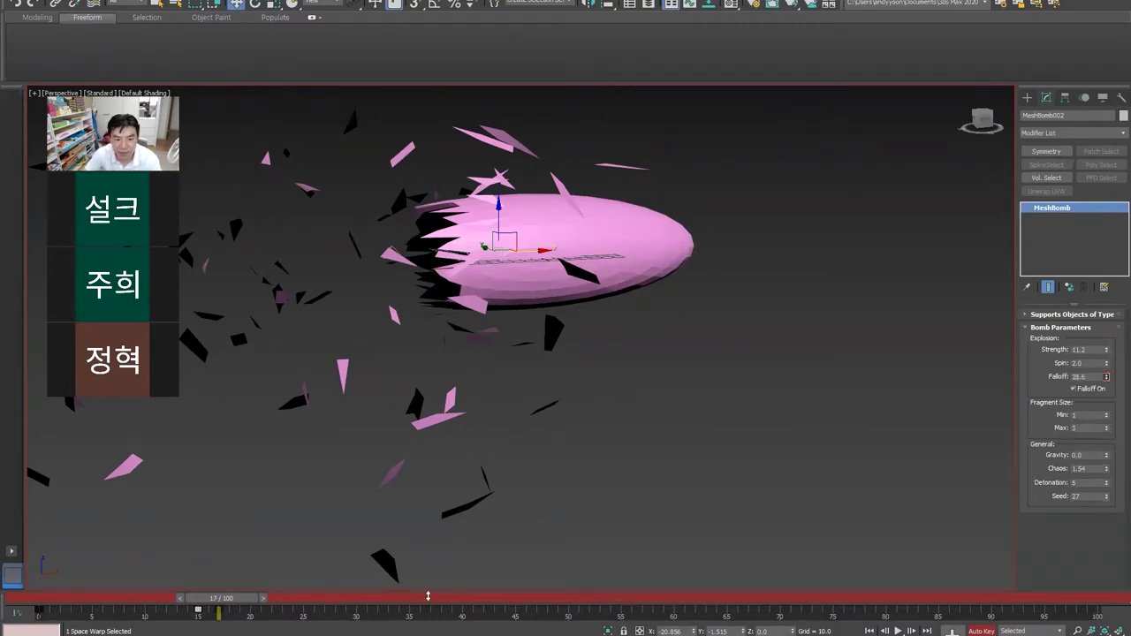
Step: Raise the Falloff to widen the blast, then scrub and play to review the animated keys
{"action": "left_click_drag", "start_coordinate": [477, 499], "coordinate": [580, 299]}
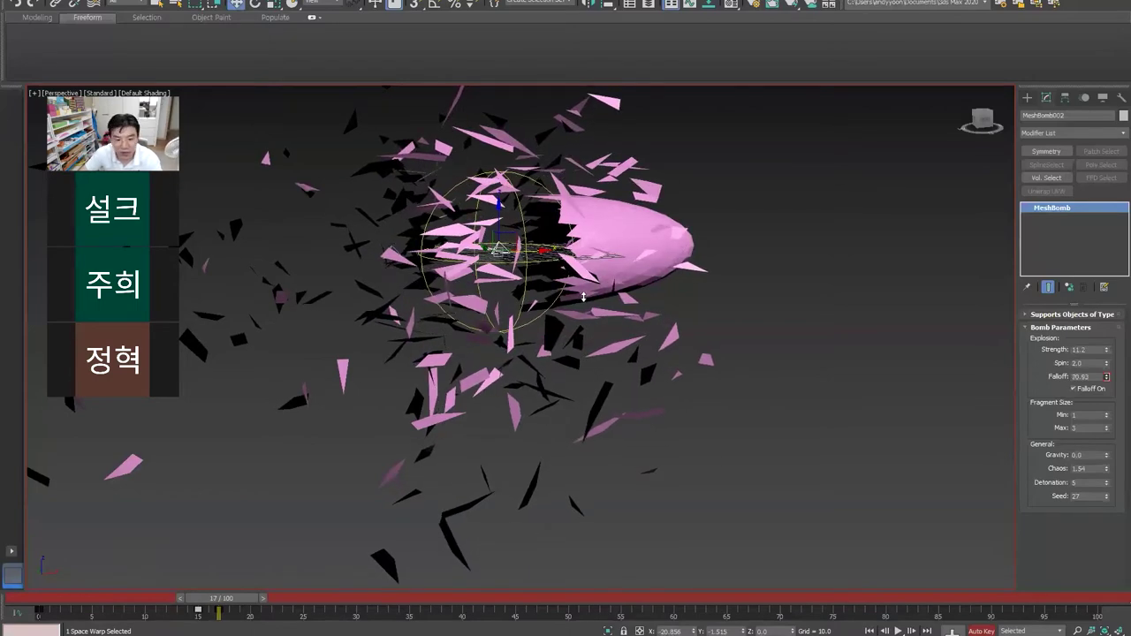
{"action": "mouse_move", "coordinate": [242, 601]}
{"action": "left_mouse_down"}
{"action": "mouse_move", "coordinate": [278, 597]}
{"action": "mouse_move", "coordinate": [243, 591]}
{"action": "left_mouse_up"}
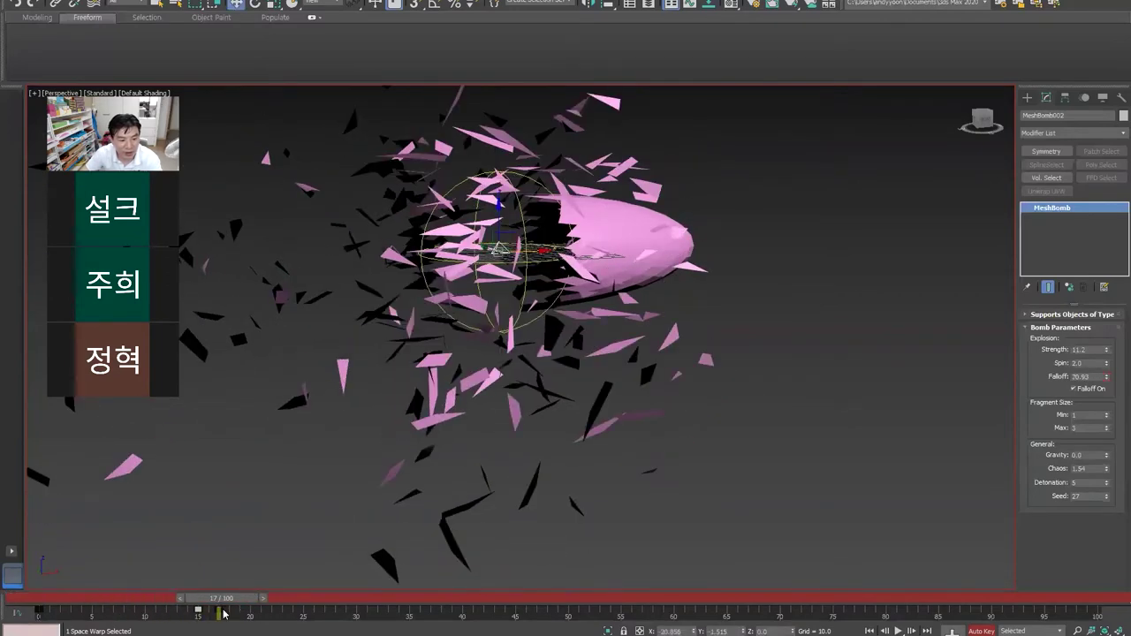
{"action": "key", "text": "w"}
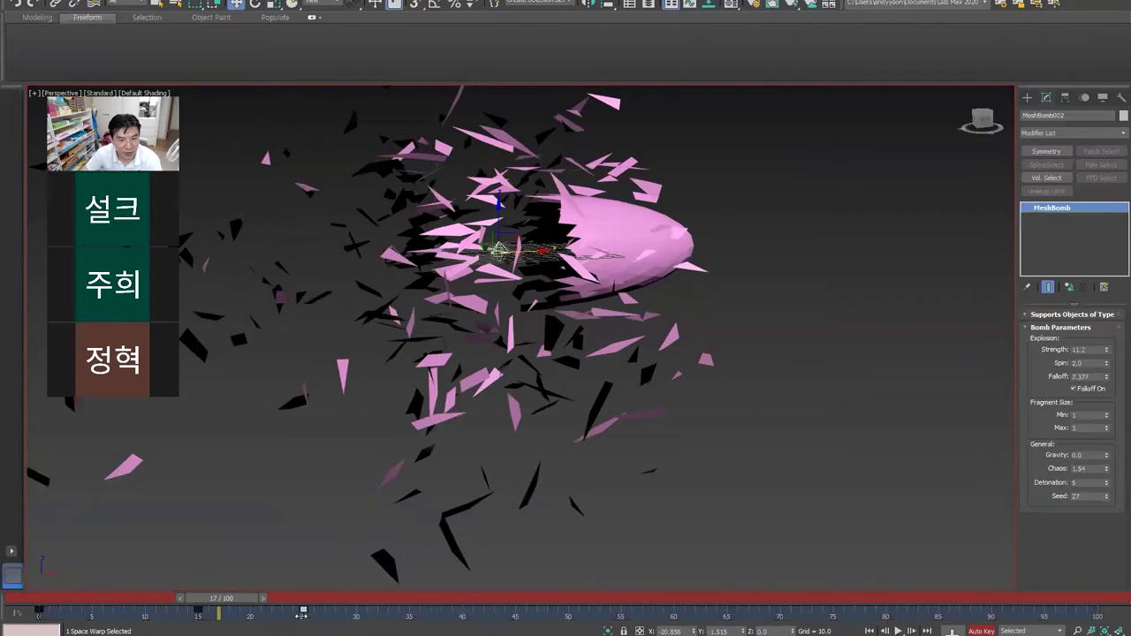
{"action": "mouse_move", "coordinate": [221, 598]}
{"action": "left_mouse_down"}
{"action": "mouse_move", "coordinate": [252, 598]}
{"action": "mouse_move", "coordinate": [134, 607]}
{"action": "left_mouse_up"}
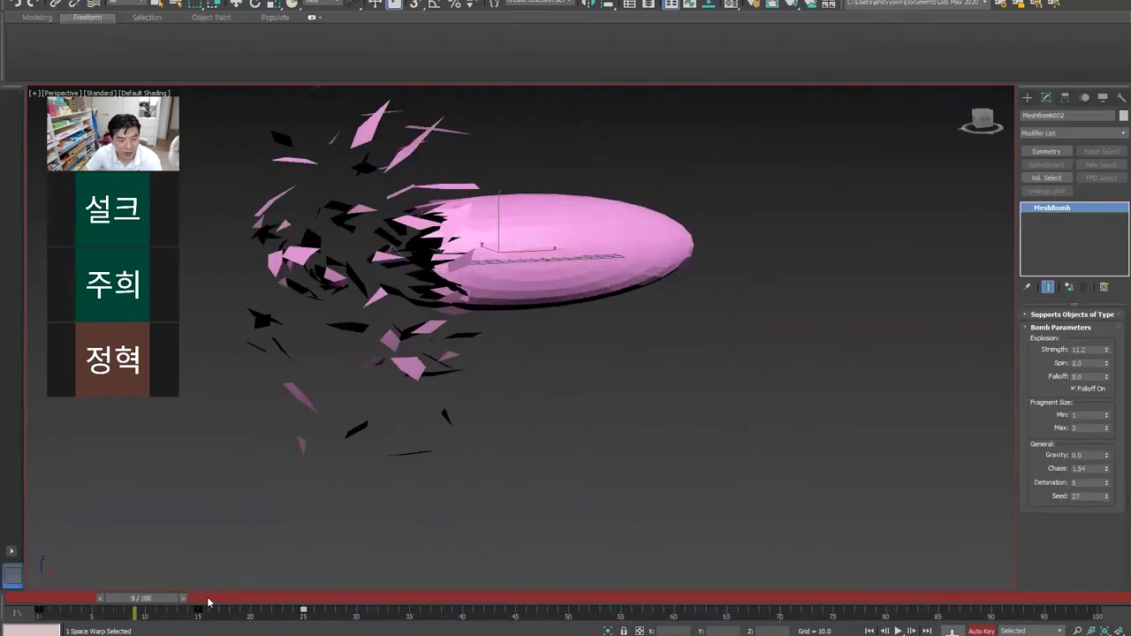
{"action": "scroll", "coordinate": [475, 431], "scroll_direction": "down", "scroll_amount": 2}
{"action": "key", "text": "/"}
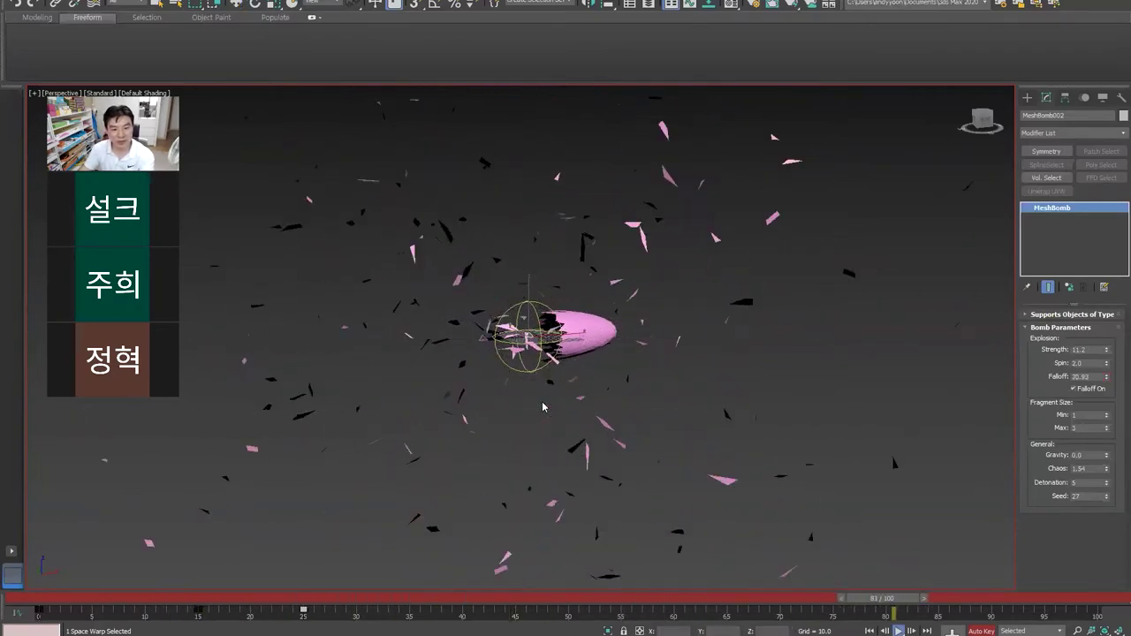
Step: Stop playback, rewind to the first frame and replay the explosion from the start
{"action": "key", "text": "w"}
{"action": "key", "text": "/"}
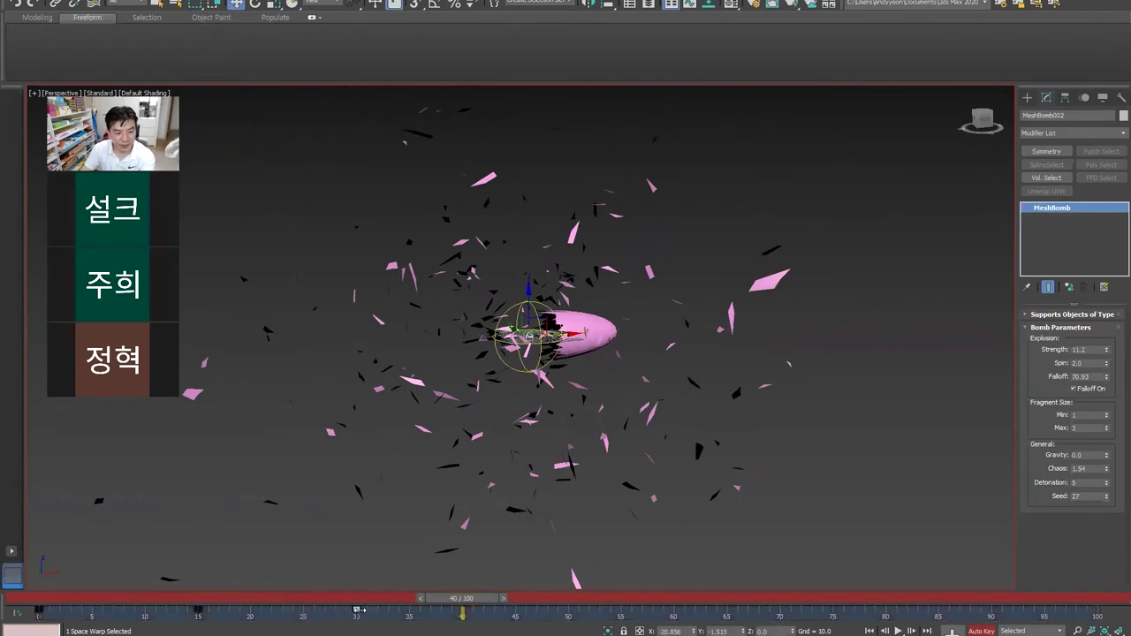
{"action": "left_click_drag", "start_coordinate": [440, 599], "coordinate": [26, 599]}
{"action": "key", "text": "/"}
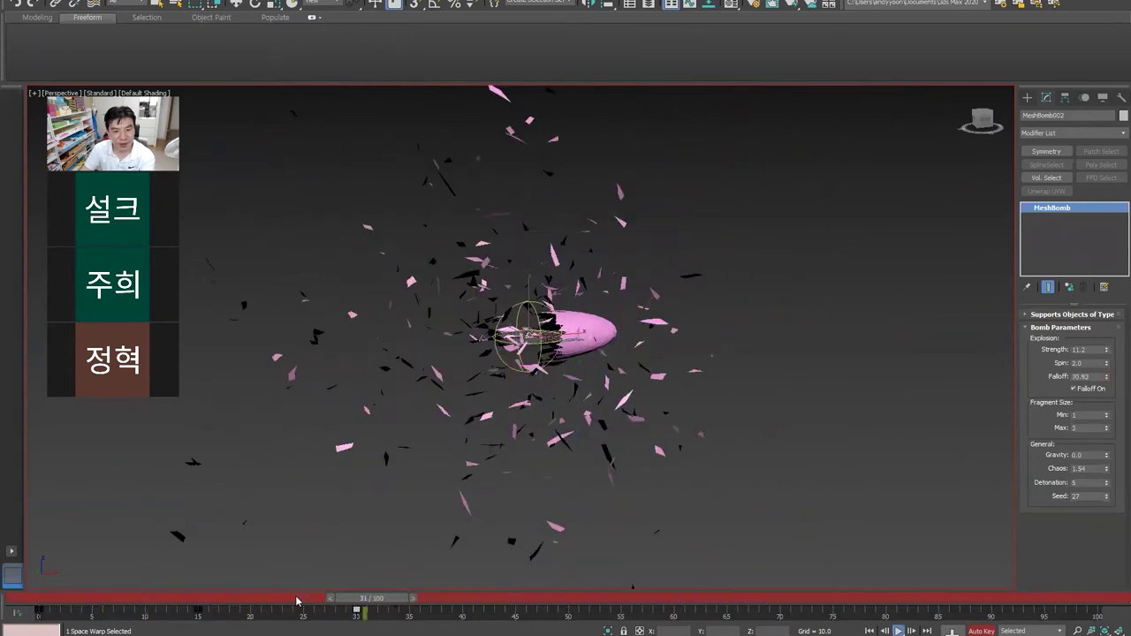
{"action": "key", "text": "/"}
{"action": "key", "text": "w"}
Step: Retime the falloff keys, setting falloff 60.0 at frame 23, and replay to frame 40
{"action": "left_click_drag", "start_coordinate": [353, 608], "coordinate": [334, 612]}
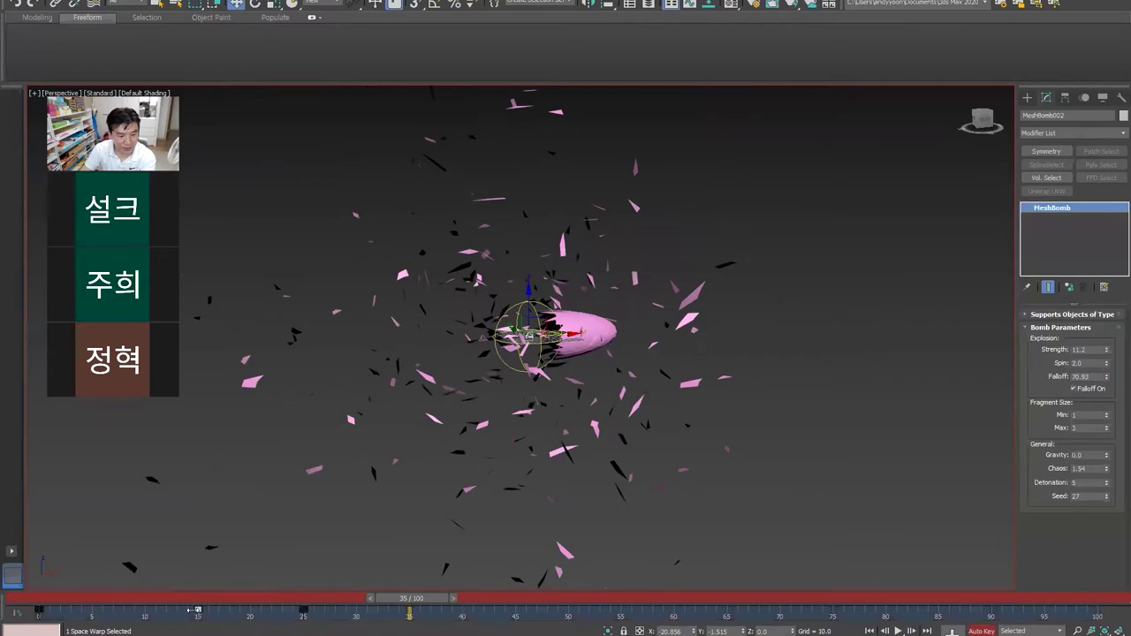
{"action": "key", "text": "/"}
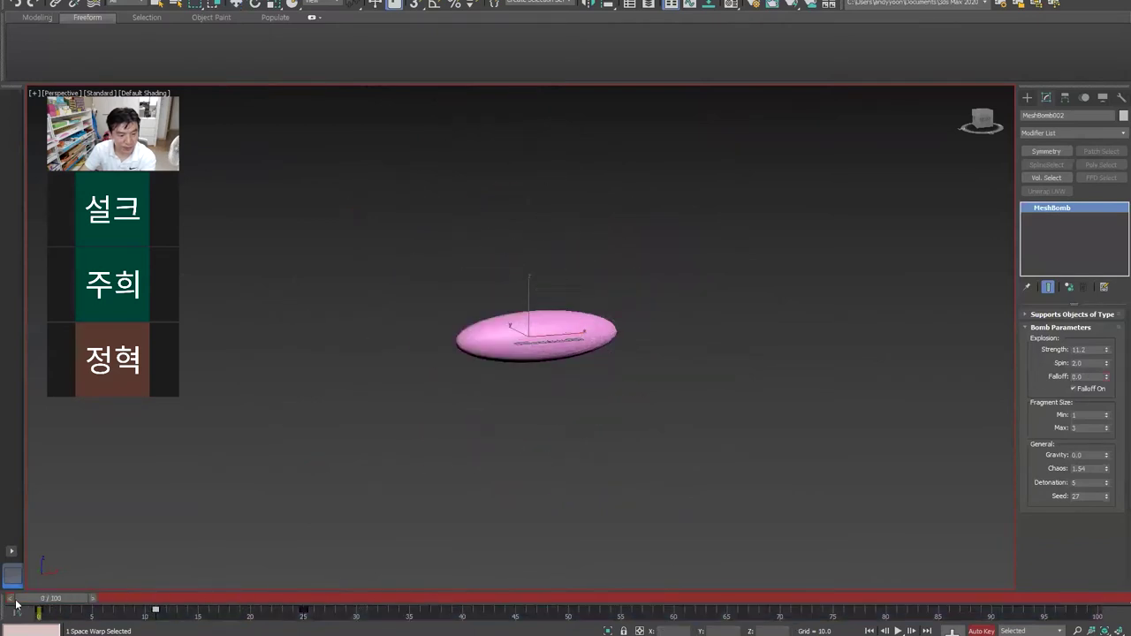
{"action": "key", "text": "/"}
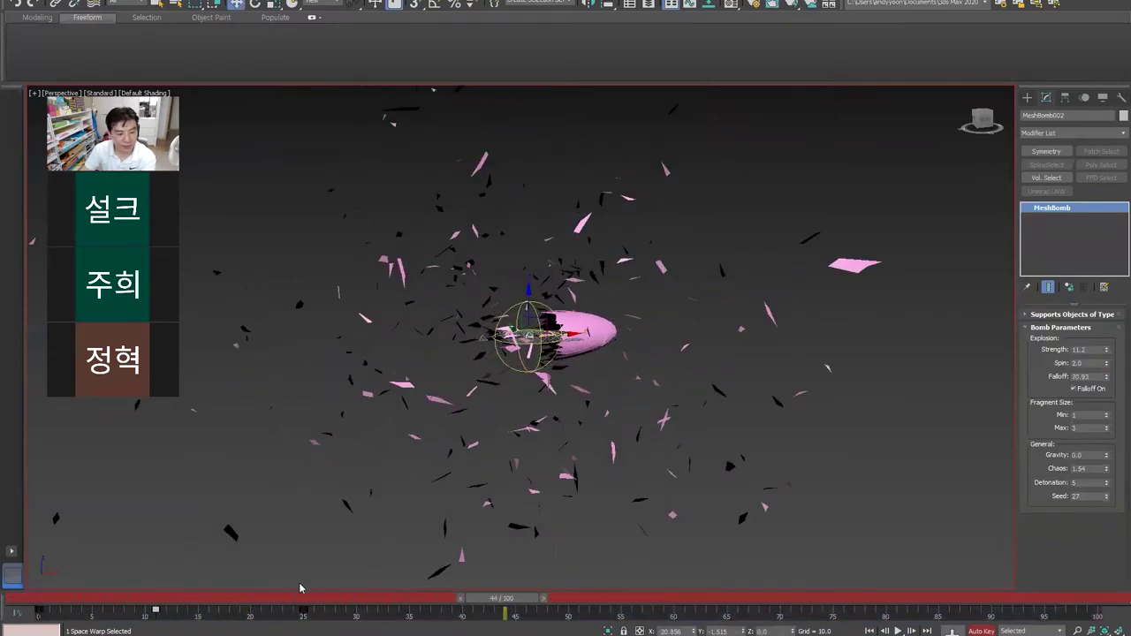
{"action": "left_click_drag", "start_coordinate": [152, 609], "coordinate": [136, 611]}
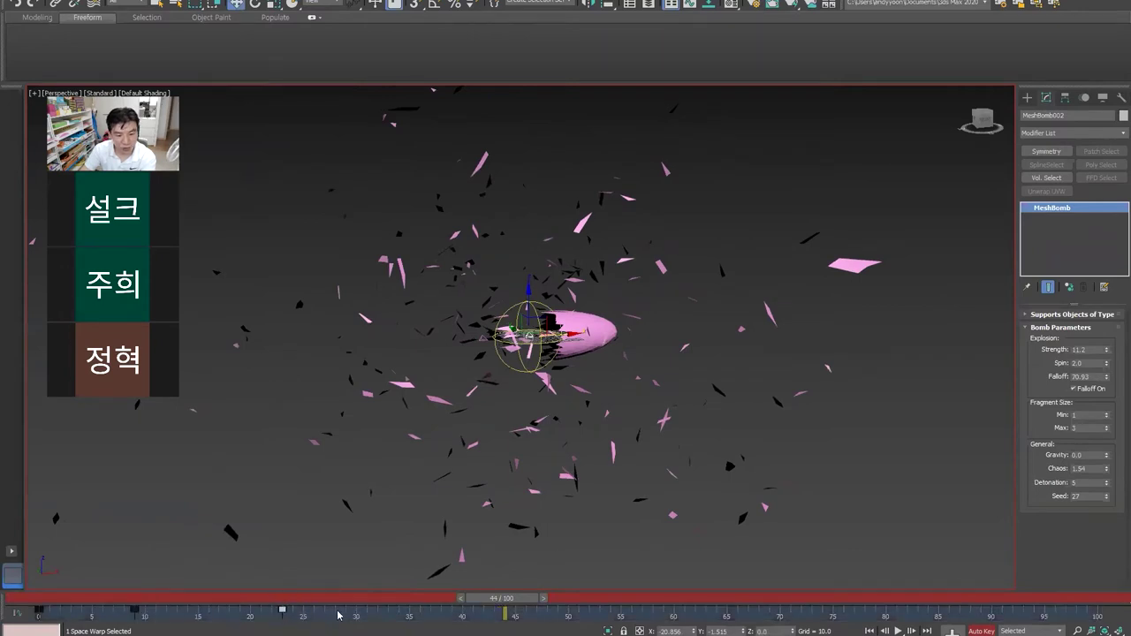
{"action": "left_click_drag", "start_coordinate": [517, 602], "coordinate": [300, 602]}
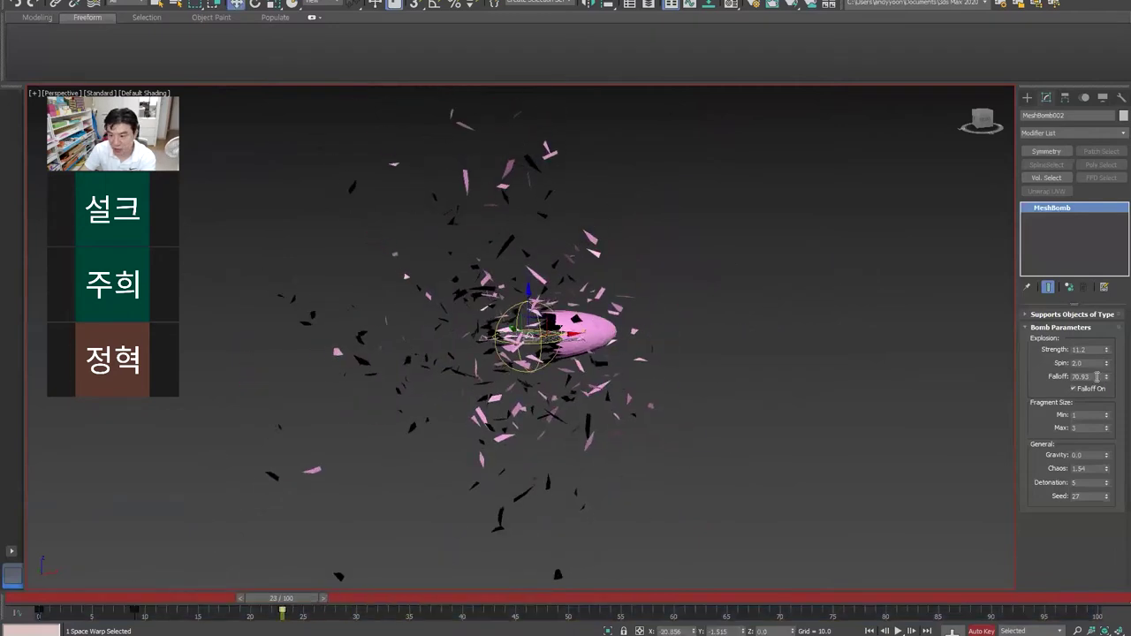
{"action": "left_click", "coordinate": [1090, 376]}
{"action": "type", "text": "80"}
{"action": "type", "text": "60"}
{"action": "key", "text": "Return"}
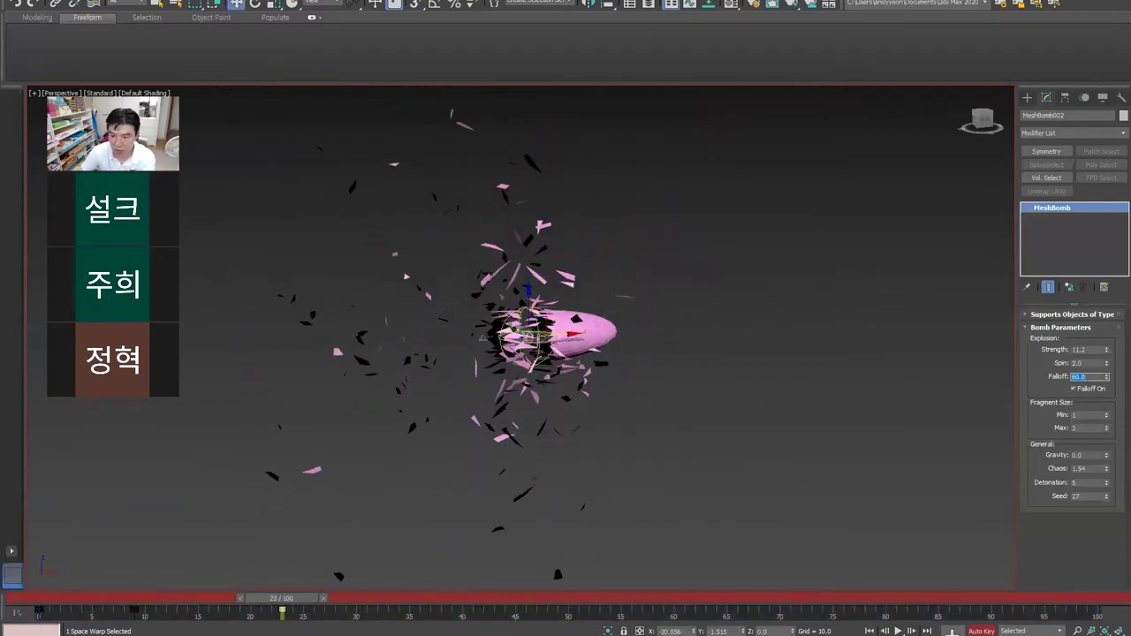
{"action": "key", "text": "/"}
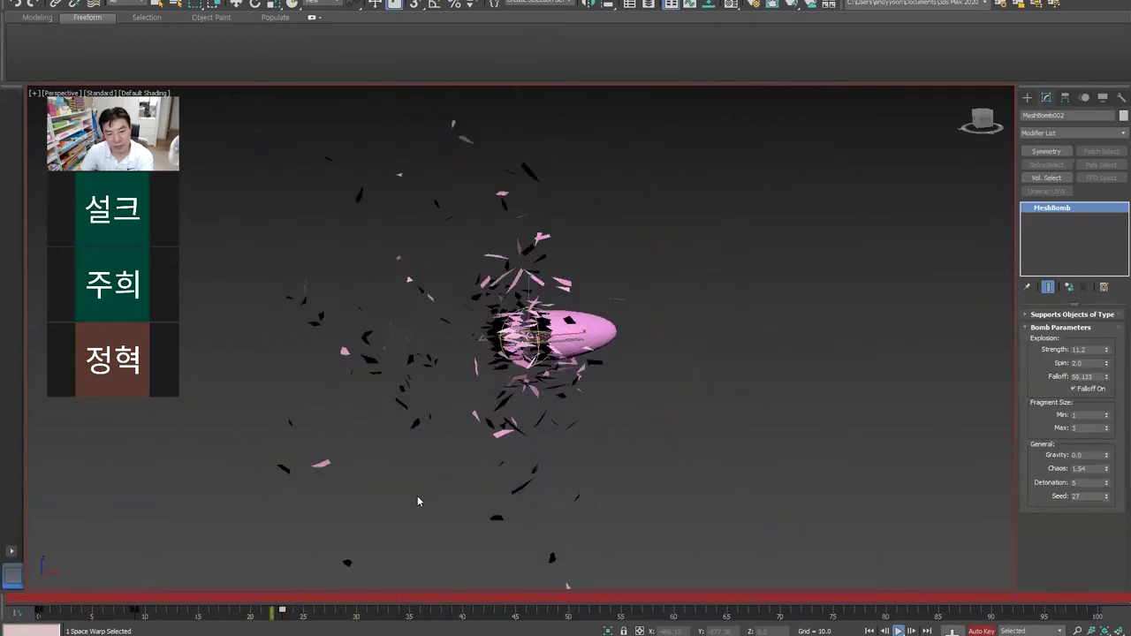
{"action": "left_click", "coordinate": [283, 610]}
{"action": "left_click_drag", "start_coordinate": [282, 609], "coordinate": [305, 610]}
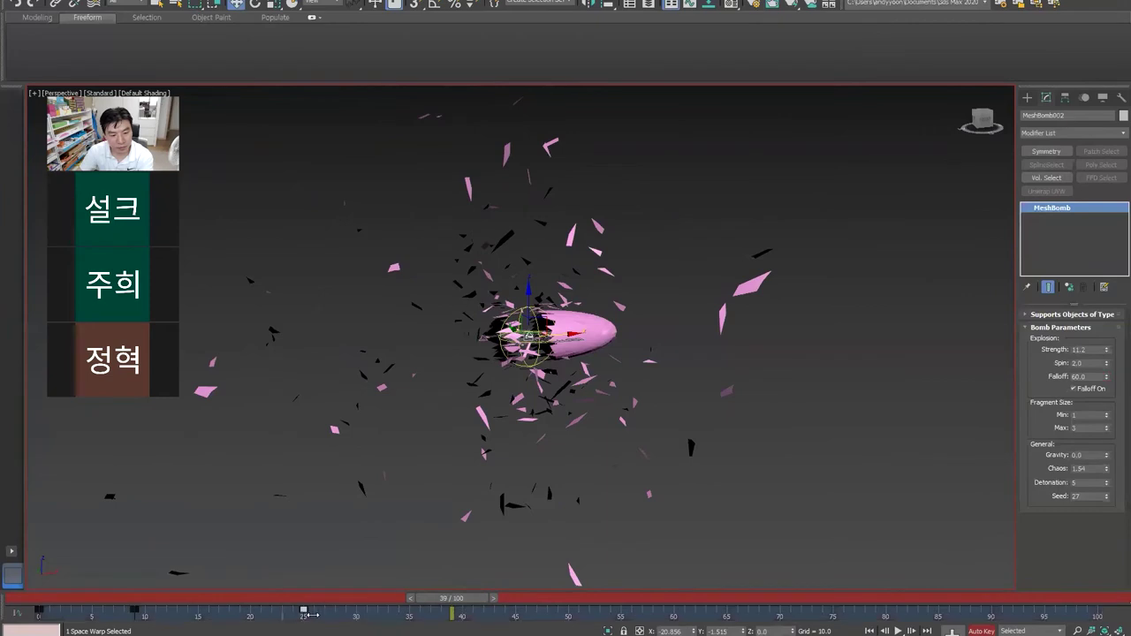
{"action": "key", "text": "/"}
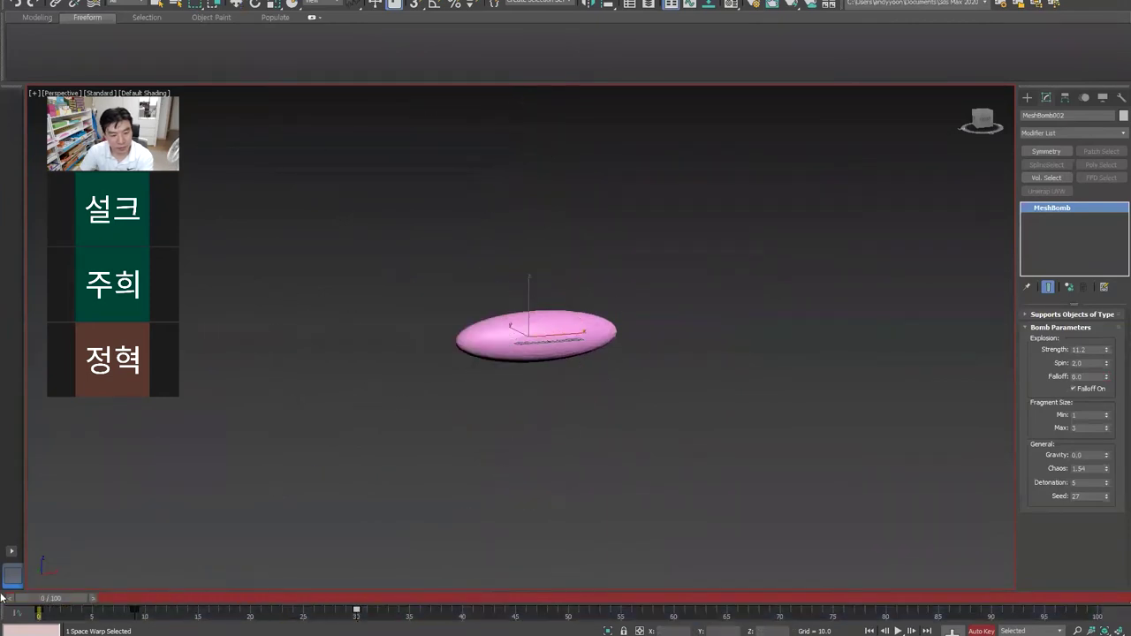
{"action": "key", "text": "/"}
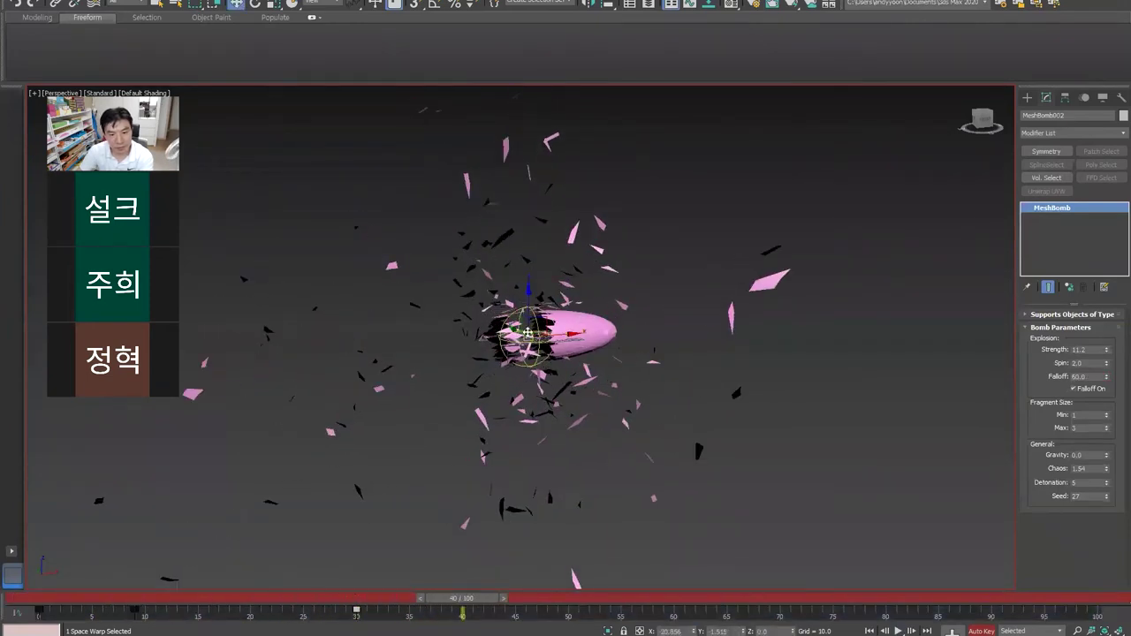
Step: Reselect MeshBomb002, raise its Falloff to 81.6 and replay the explosion
{"action": "left_click", "coordinate": [528, 323]}
{"action": "left_click", "coordinate": [495, 326]}
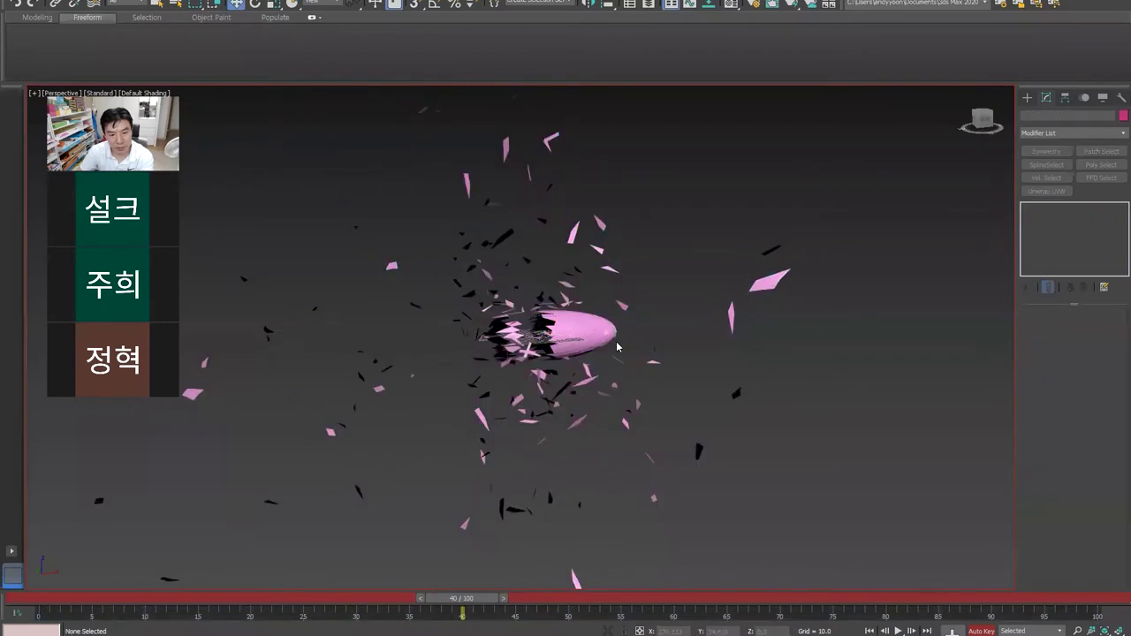
{"action": "scroll", "coordinate": [488, 324], "scroll_direction": "up", "scroll_amount": 5}
{"action": "left_click", "coordinate": [455, 300]}
{"action": "scroll", "coordinate": [619, 397], "scroll_direction": "down", "scroll_amount": 5}
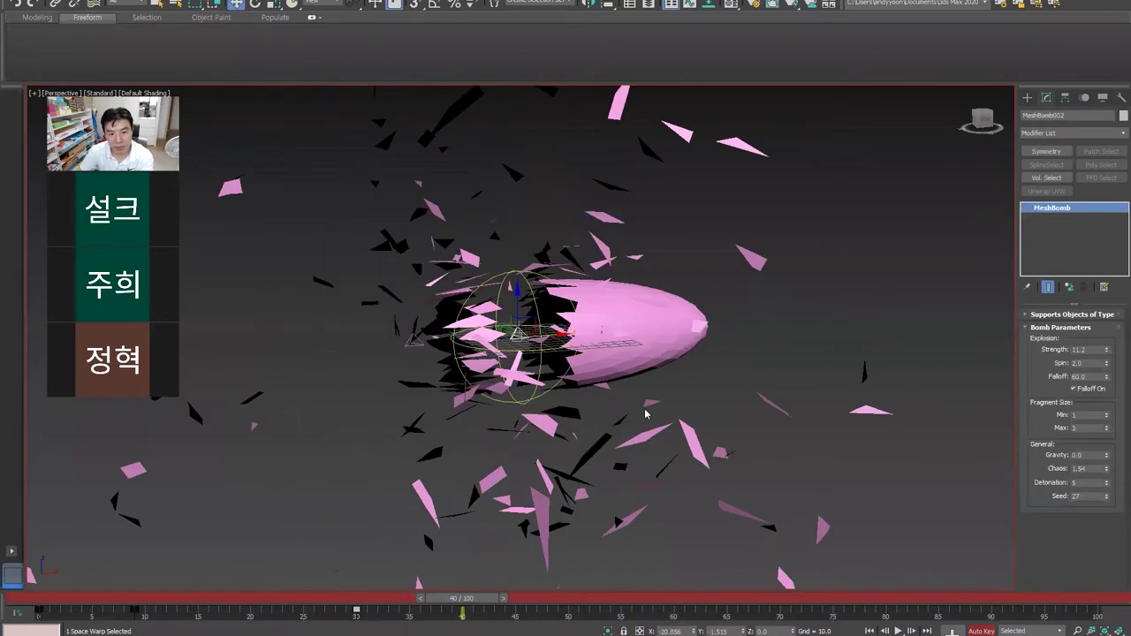
{"action": "left_click_drag", "start_coordinate": [1107, 380], "coordinate": [1100, 354]}
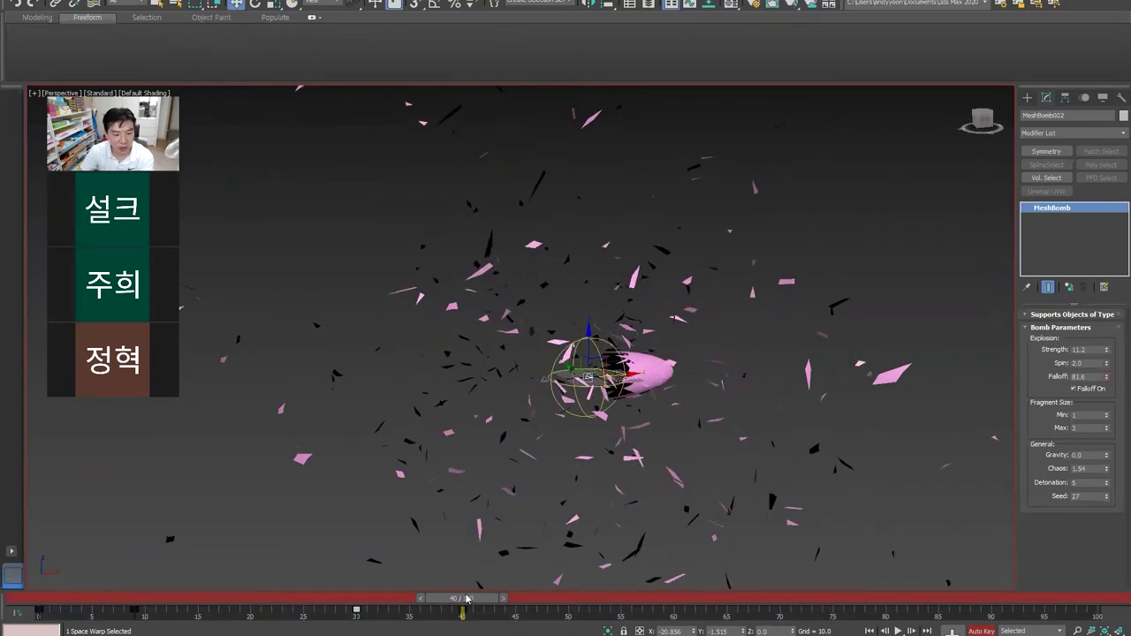
{"action": "key", "text": "/"}
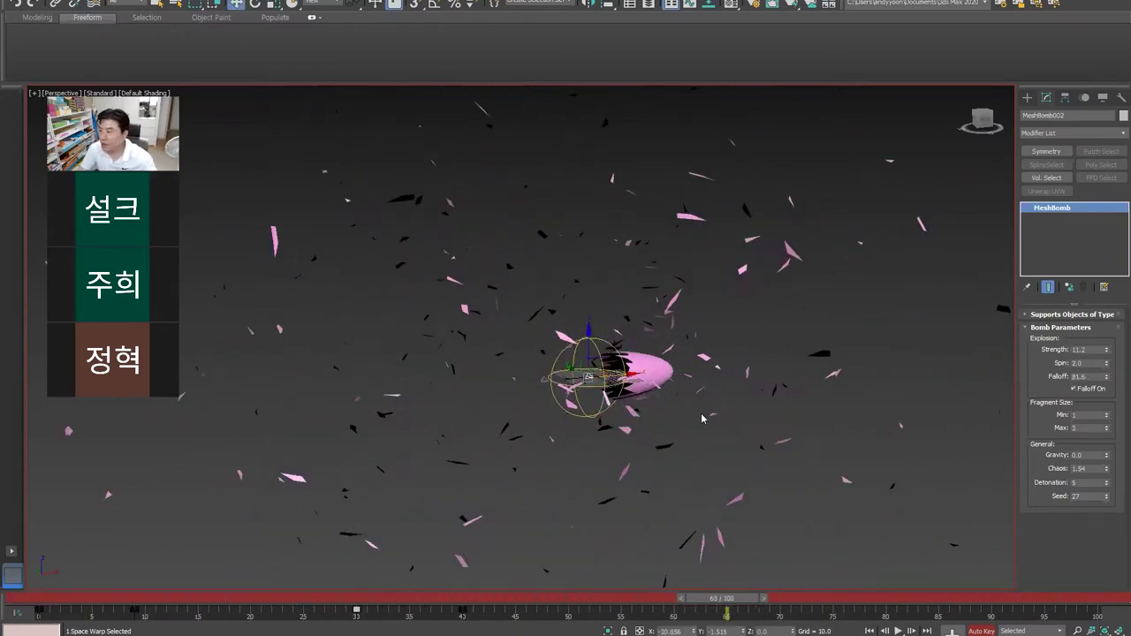
Step: Shift-drag a copy of the bomb over the ellipsoid
{"action": "scroll", "coordinate": [734, 409], "scroll_direction": "up", "scroll_amount": 1}
{"action": "scroll", "coordinate": [698, 411], "scroll_direction": "up", "scroll_amount": 2}
{"action": "scroll", "coordinate": [667, 414], "scroll_direction": "up", "scroll_amount": 2}
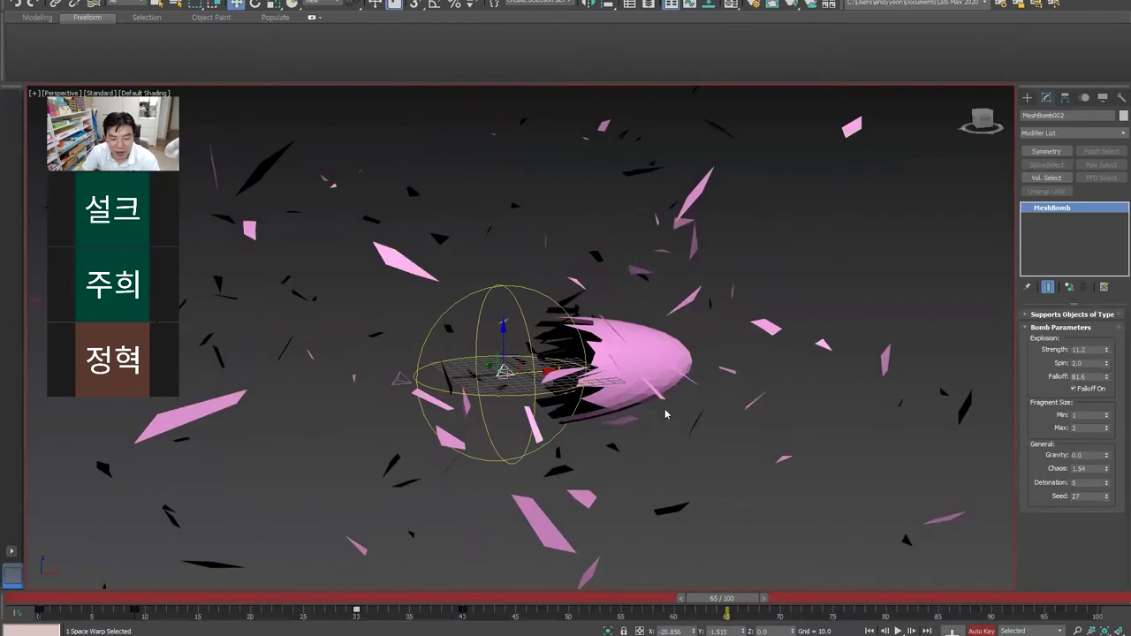
{"action": "scroll", "coordinate": [646, 424], "scroll_direction": "down", "scroll_amount": 3}
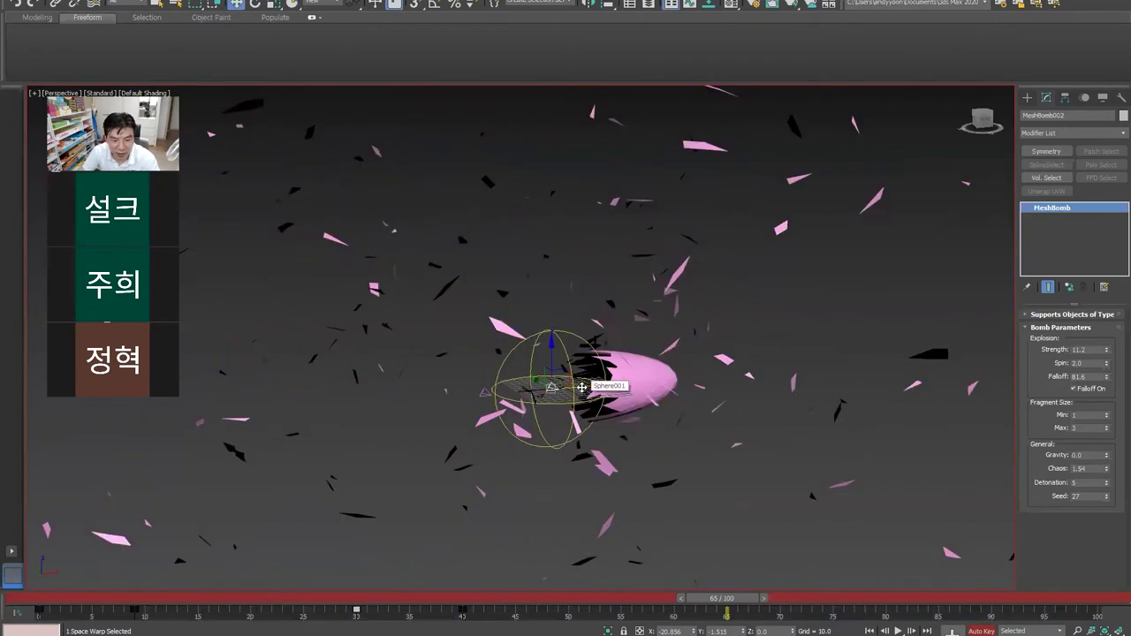
{"action": "left_click_drag", "start_coordinate": [582, 386], "coordinate": [675, 384], "text": "shift"}
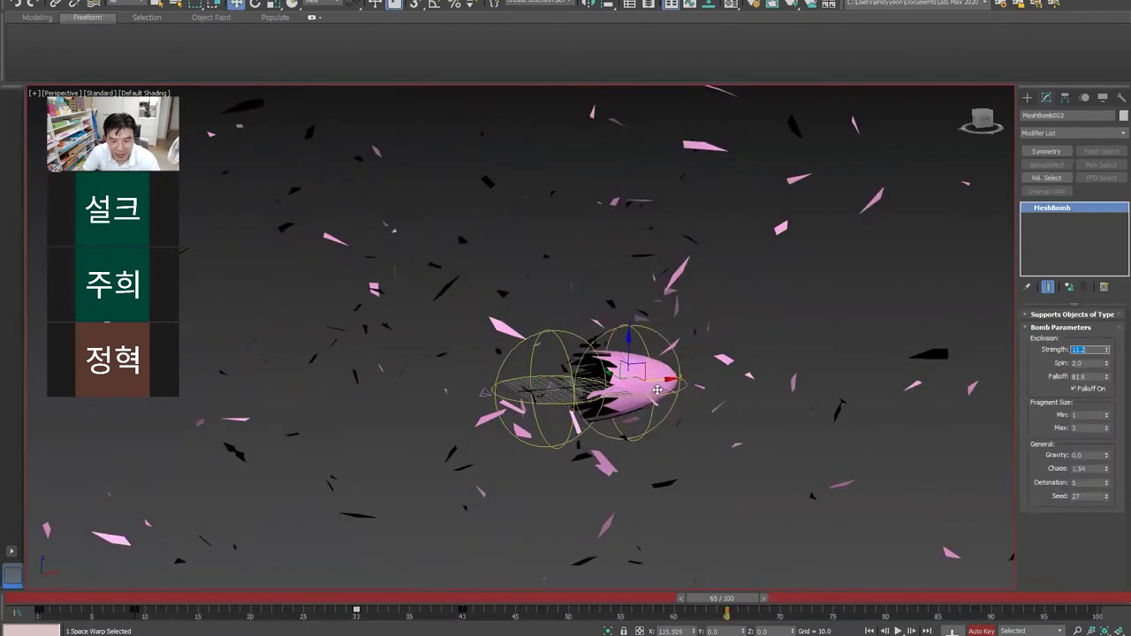
Step: Confirm the MeshBomb003 clone and bind the ellipsoid to it in wireframe view
{"action": "left_click", "coordinate": [576, 367]}
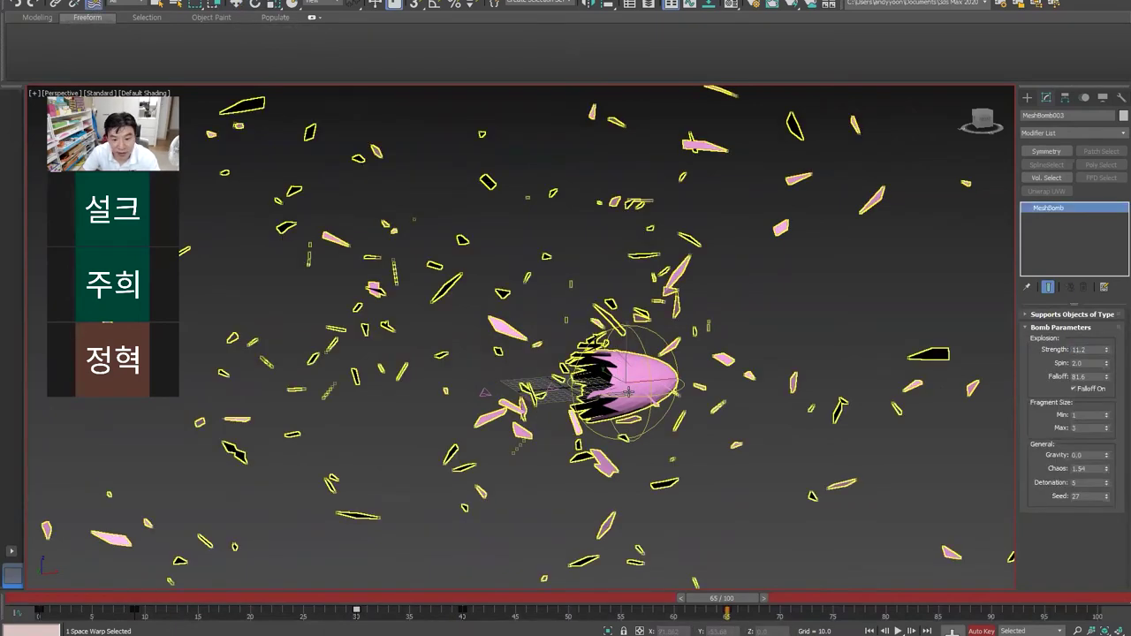
{"action": "scroll", "coordinate": [628, 392], "scroll_direction": "up", "scroll_amount": 5}
{"action": "key", "text": "F3"}
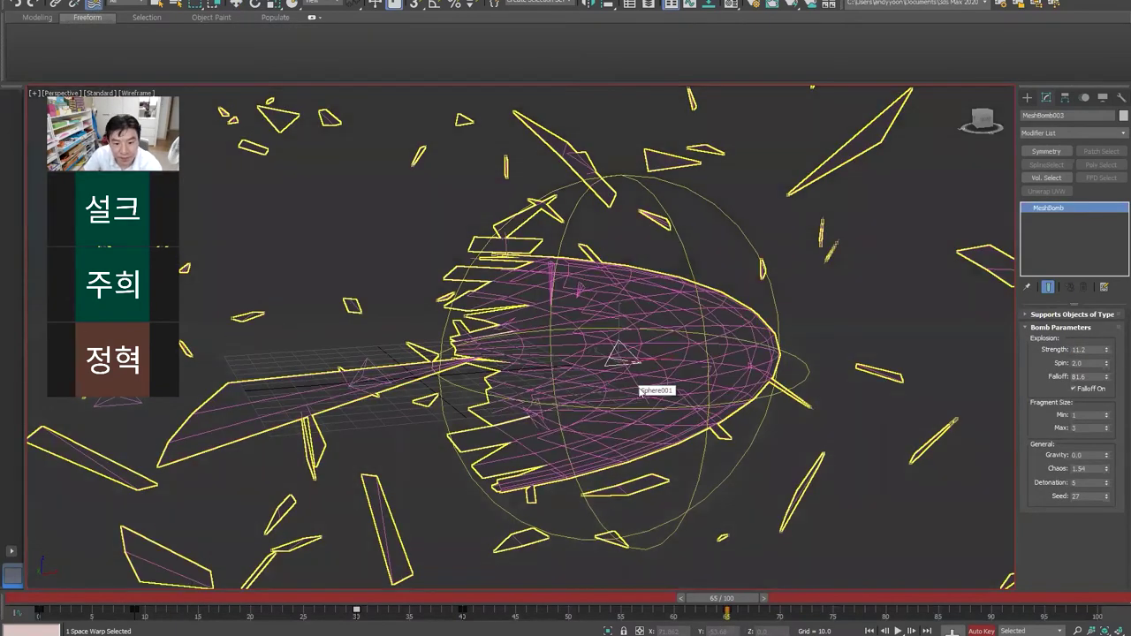
{"action": "left_click", "coordinate": [669, 446]}
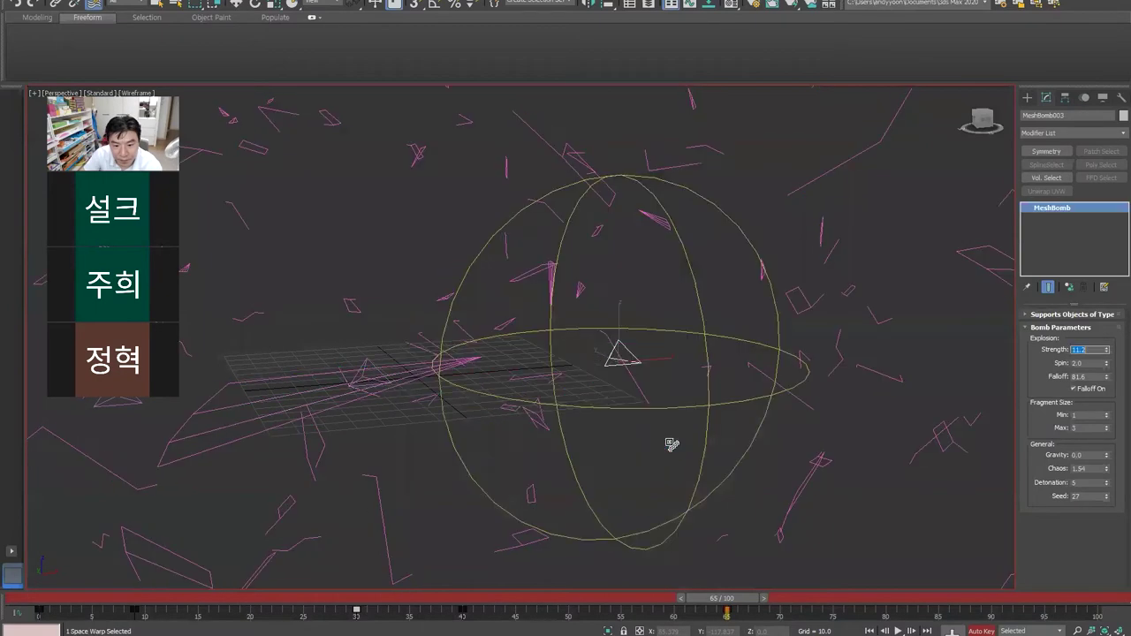
{"action": "scroll", "coordinate": [672, 444], "scroll_direction": "down", "scroll_amount": 10}
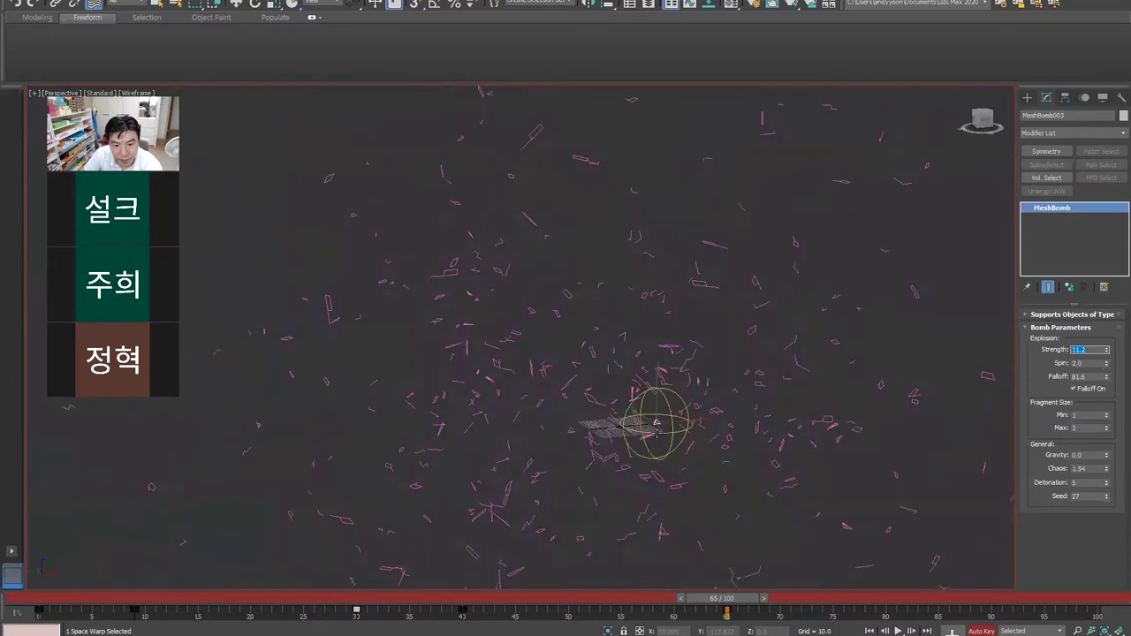
Step: Rewind to frame 0 and replay the explosion in shaded view through about frame 65
{"action": "left_click_drag", "start_coordinate": [282, 601], "coordinate": [35, 599]}
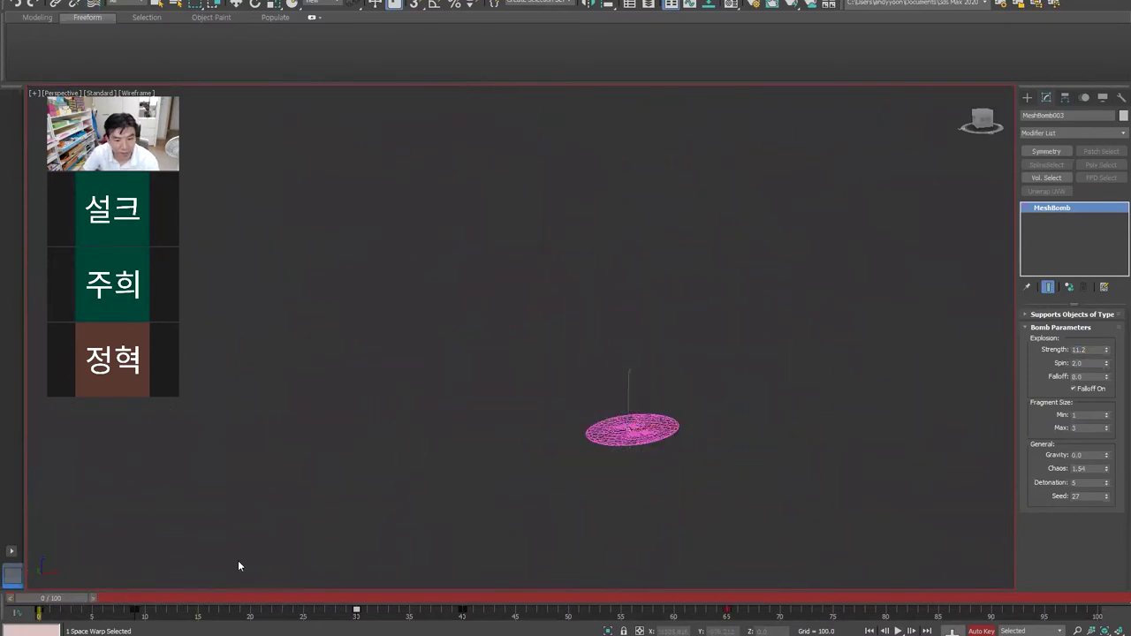
{"action": "middle_click_drag", "start_coordinate": [568, 512], "coordinate": [416, 460]}
{"action": "key", "text": "F3"}
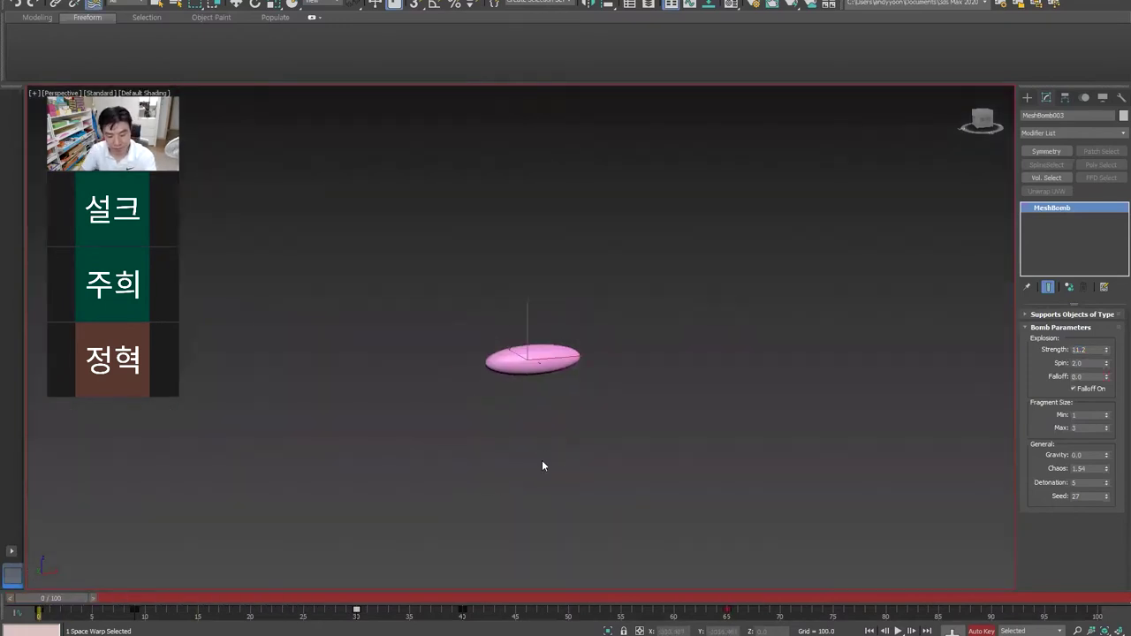
{"action": "key", "text": "slash"}
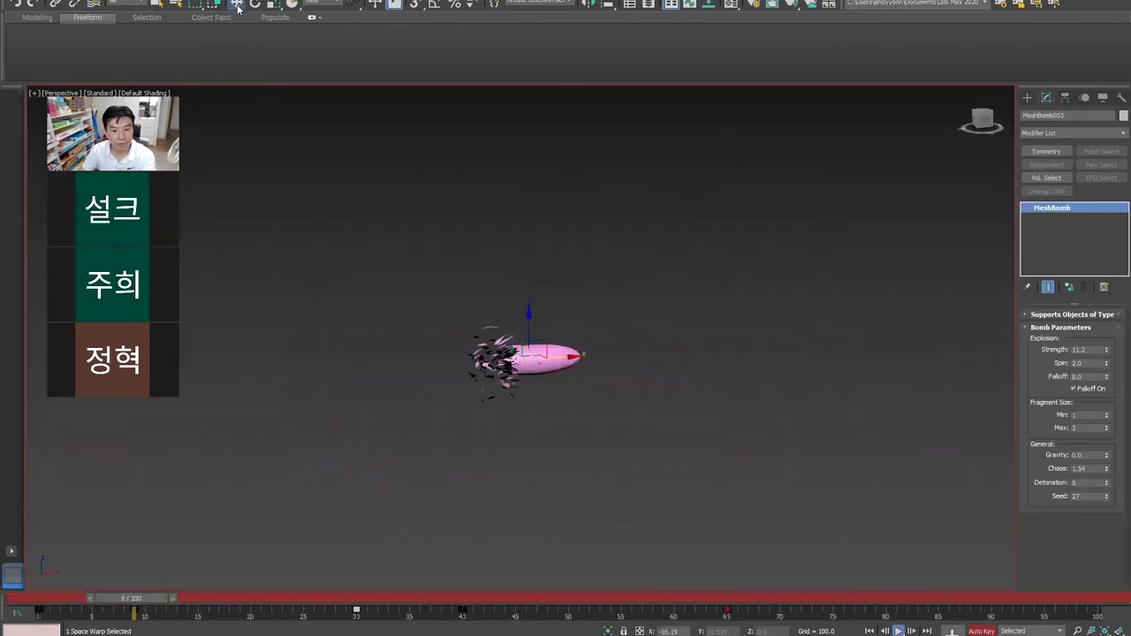
{"action": "left_click_drag", "start_coordinate": [174, 602], "coordinate": [726, 621]}
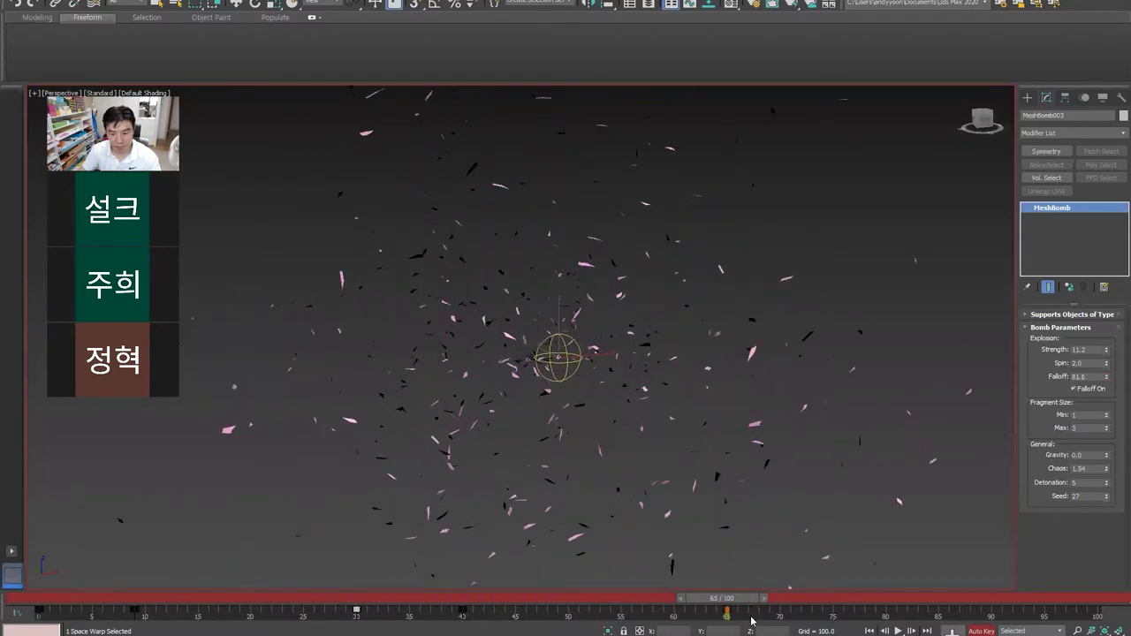
{"action": "key", "text": "w"}
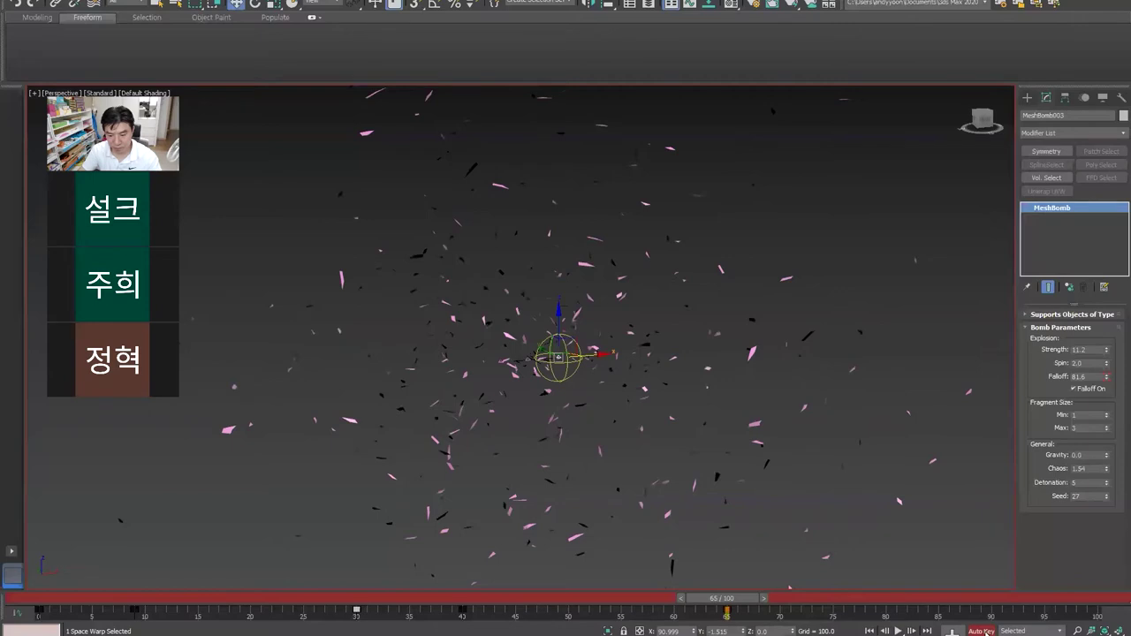
{"action": "key", "text": "ctrl+z"}
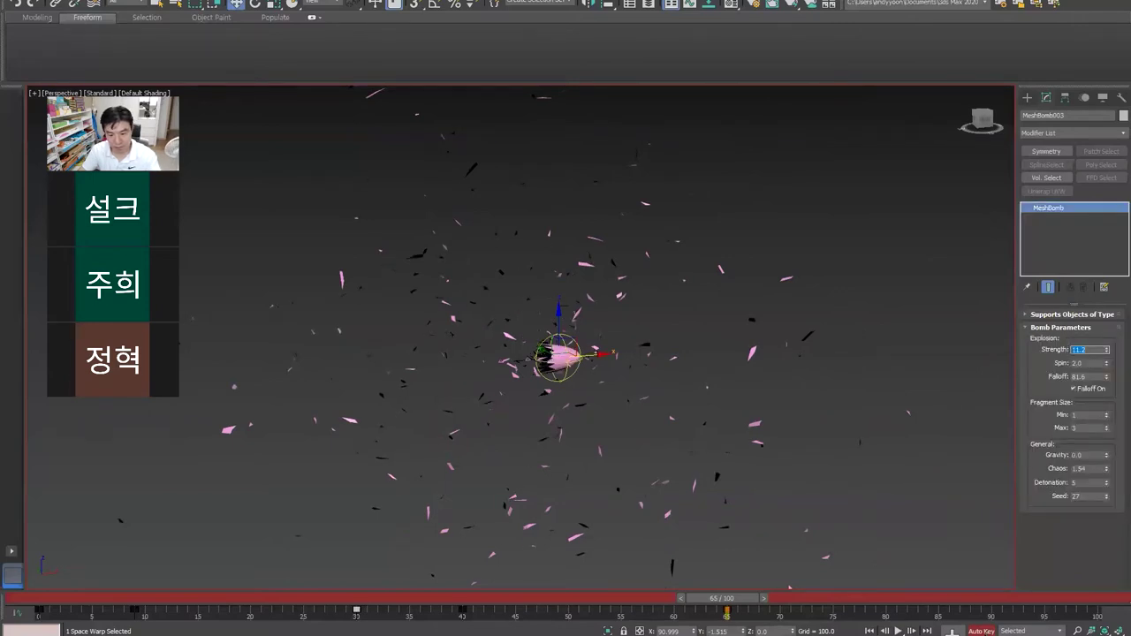
Step: Turn off Auto Key and replay the explosion up to frame 46
{"action": "left_click", "coordinate": [633, 418]}
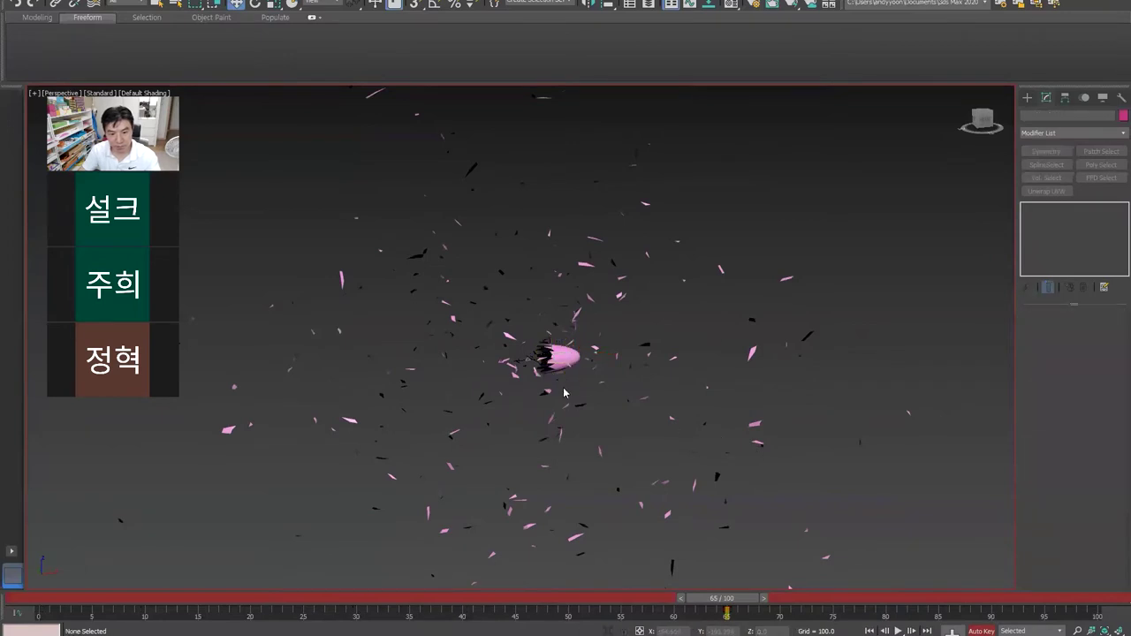
{"action": "scroll", "coordinate": [564, 392], "scroll_direction": "up", "scroll_amount": 2}
{"action": "scroll", "coordinate": [564, 392], "scroll_direction": "up", "scroll_amount": 2}
{"action": "mouse_move", "coordinate": [112, 591]}
{"action": "left_mouse_down"}
{"action": "mouse_move", "coordinate": [591, 627]}
{"action": "mouse_move", "coordinate": [806, 618]}
{"action": "left_mouse_up"}
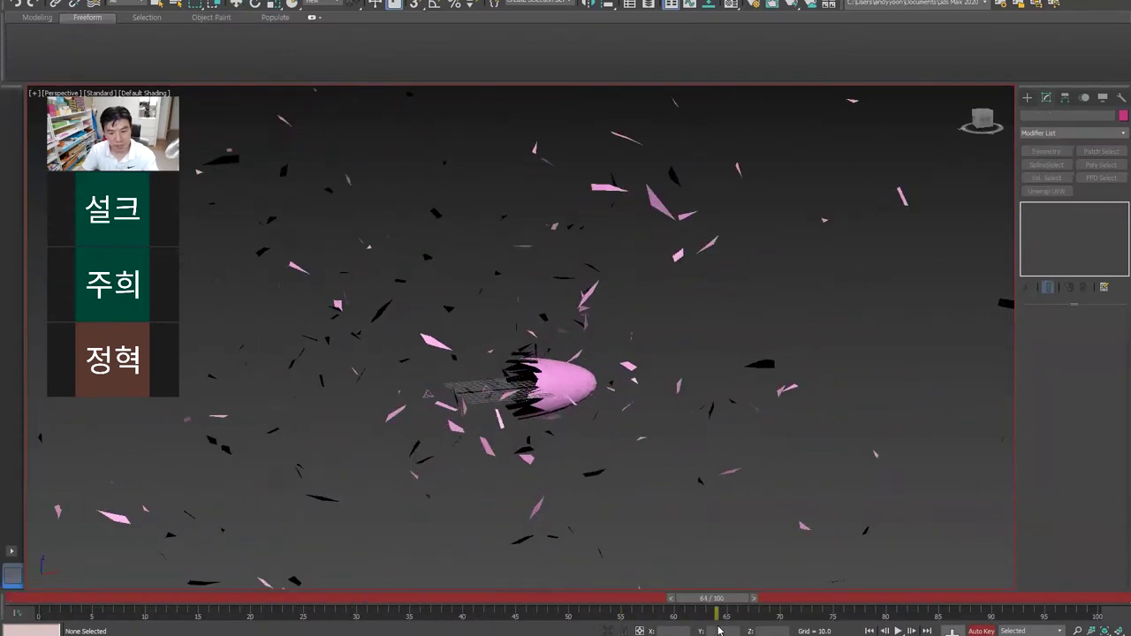
{"action": "left_click", "coordinate": [979, 631]}
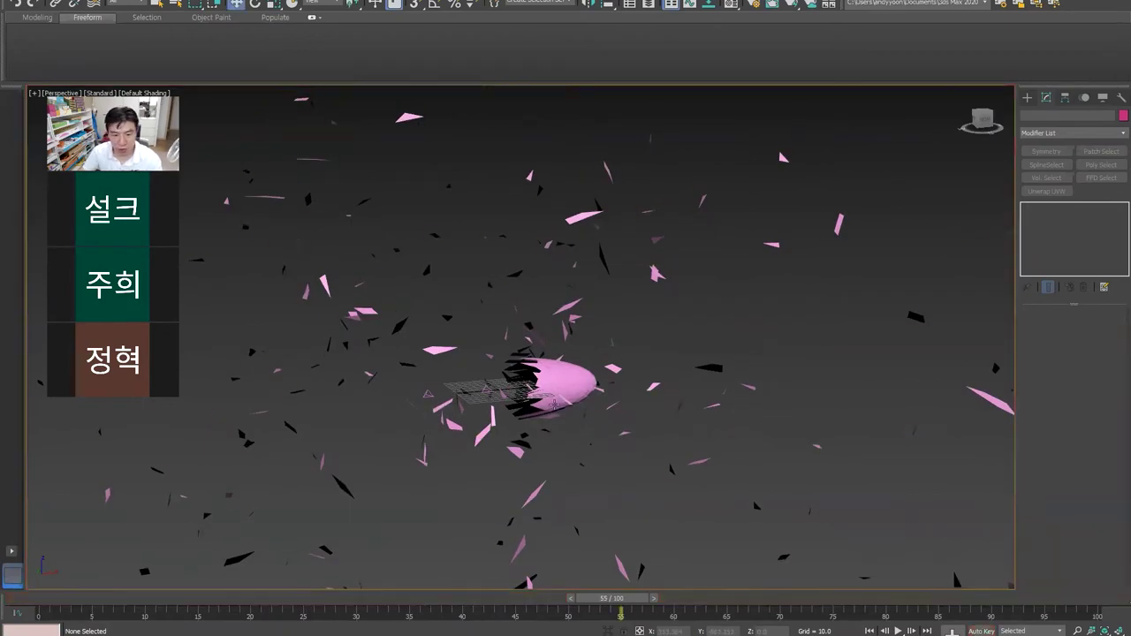
{"action": "right_click", "coordinate": [642, 395]}
{"action": "left_click", "coordinate": [689, 310]}
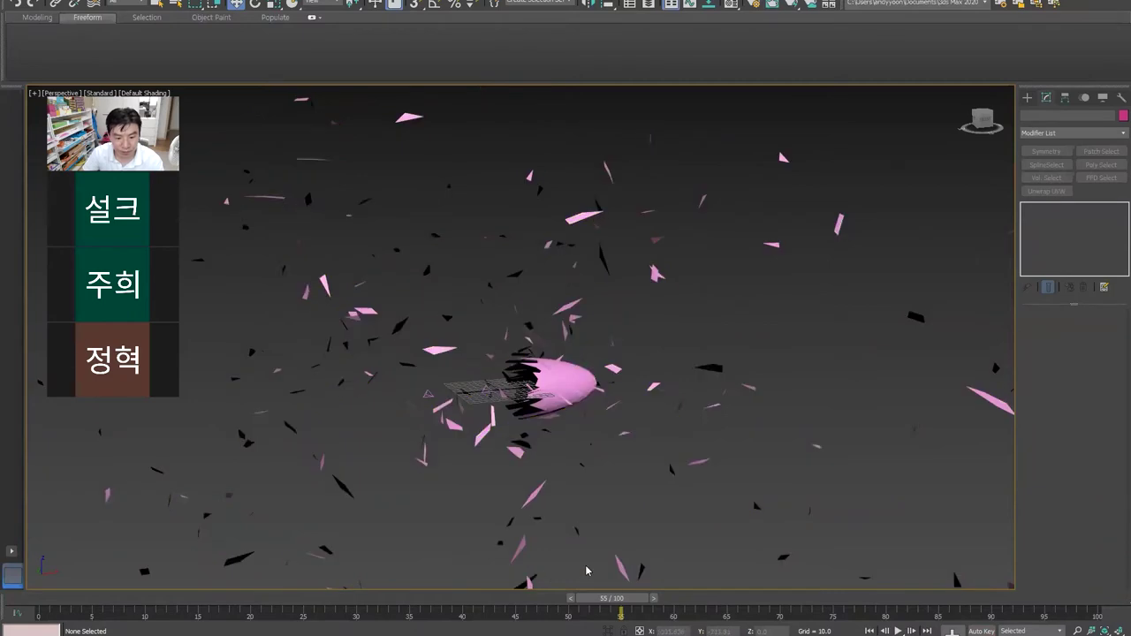
{"action": "mouse_move", "coordinate": [611, 604]}
{"action": "left_mouse_down"}
{"action": "mouse_move", "coordinate": [380, 601]}
{"action": "mouse_move", "coordinate": [191, 559]}
{"action": "mouse_move", "coordinate": [468, 574]}
{"action": "mouse_move", "coordinate": [518, 549]}
{"action": "left_mouse_up"}
{"action": "left_click", "coordinate": [486, 390]}
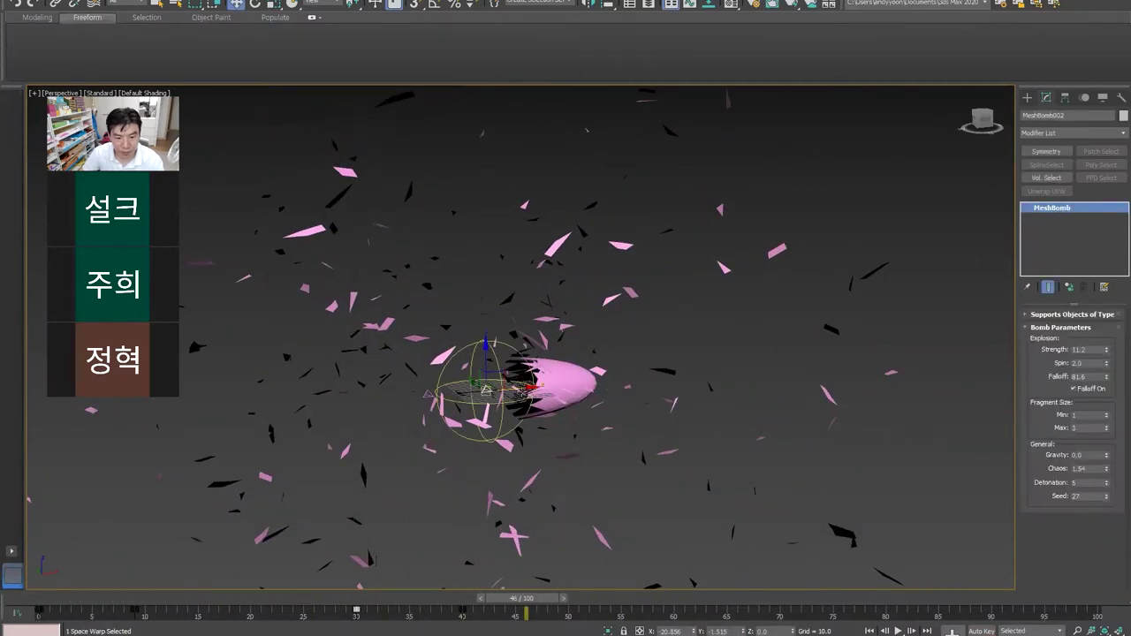
Step: Clone MeshBomb002 to the right as MeshBomb004 and bind the ellipsoid to it
{"action": "left_click_drag", "start_coordinate": [522, 390], "coordinate": [601, 389], "text": "shift"}
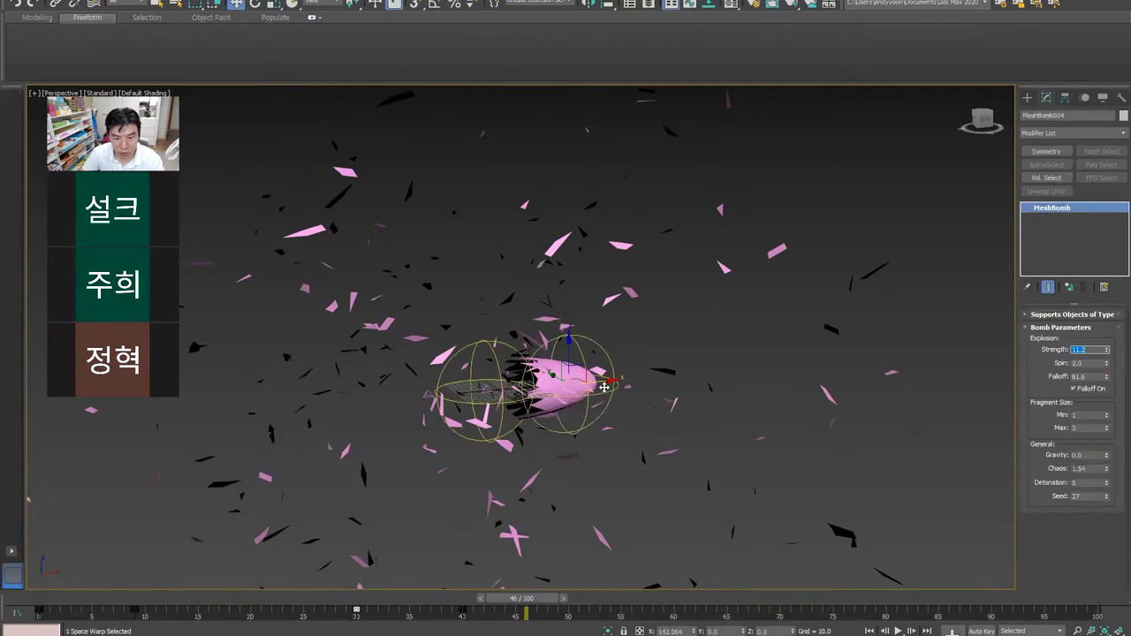
{"action": "left_click", "coordinate": [567, 364]}
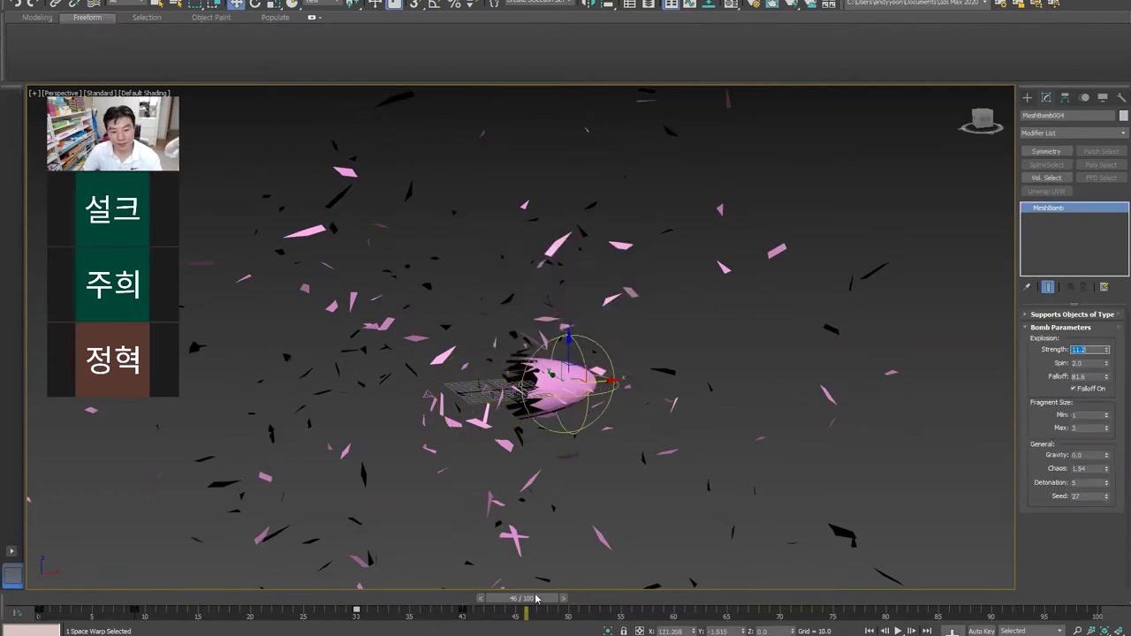
{"action": "left_click", "coordinate": [93, 4]}
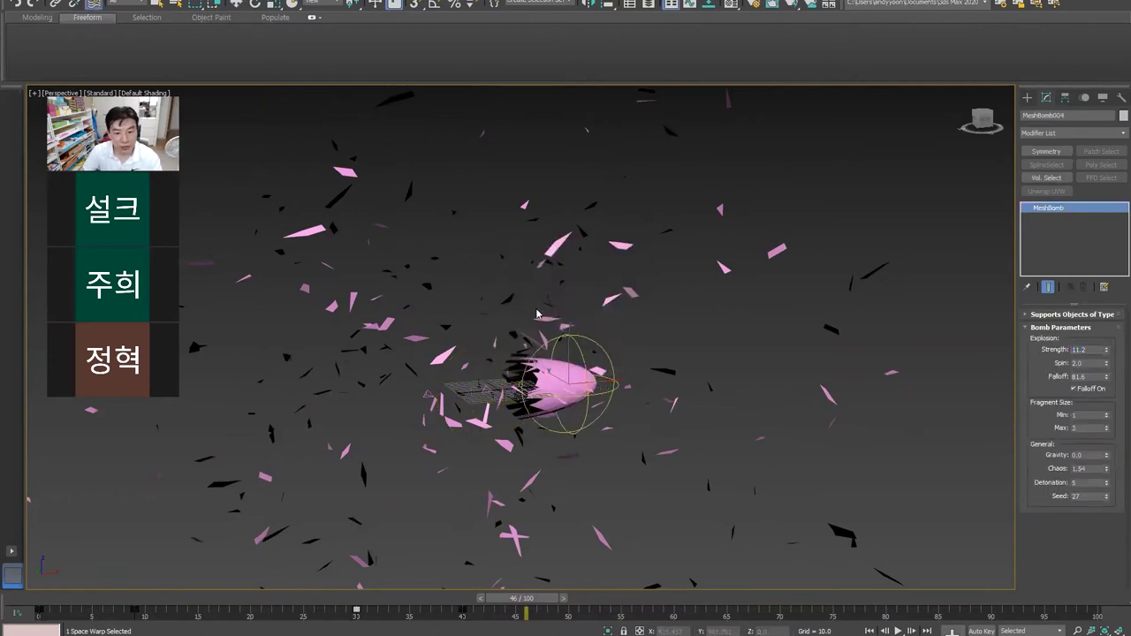
{"action": "scroll", "coordinate": [618, 432], "scroll_direction": "up", "scroll_amount": 4}
{"action": "key", "text": "F3"}
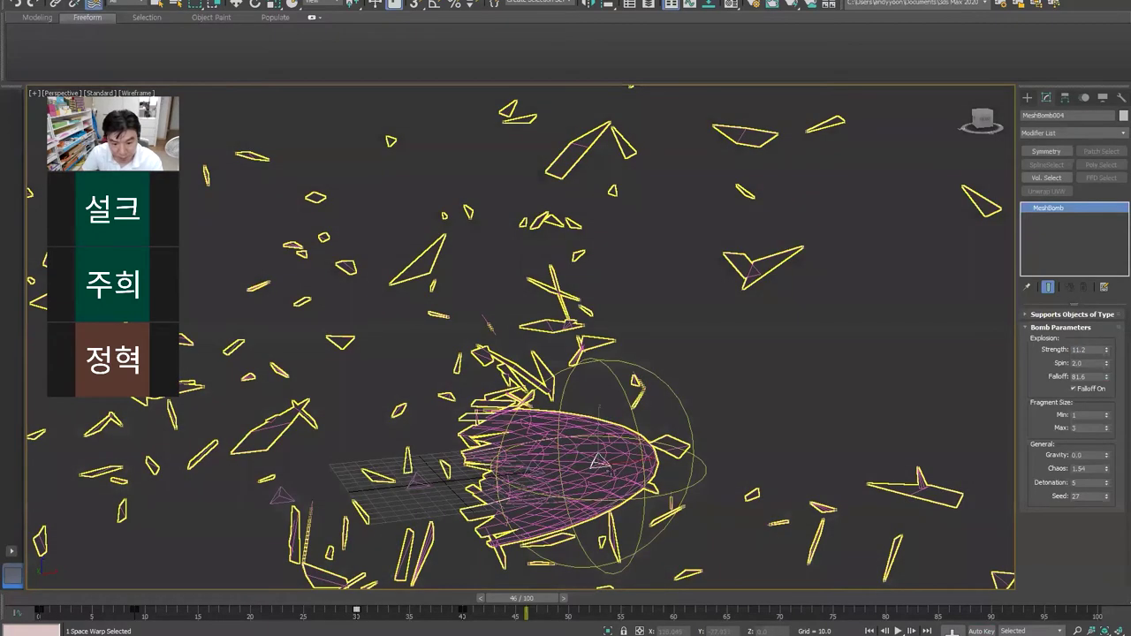
{"action": "left_click", "coordinate": [629, 491]}
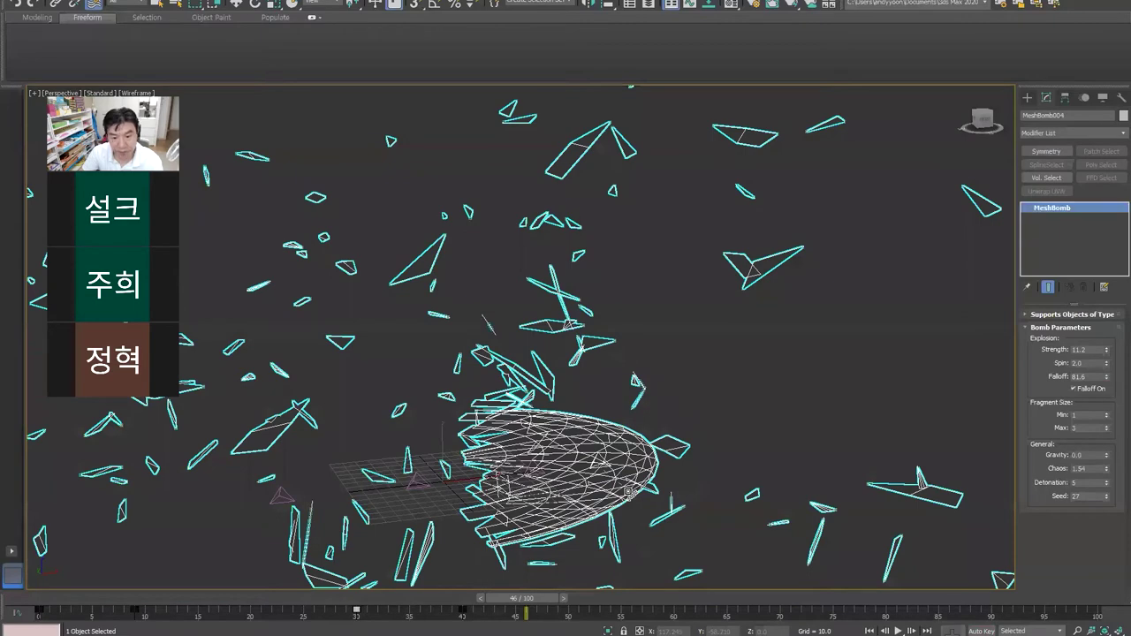
{"action": "scroll", "coordinate": [626, 493], "scroll_direction": "down", "scroll_amount": 3}
{"action": "scroll", "coordinate": [610, 482], "scroll_direction": "down", "scroll_amount": 3}
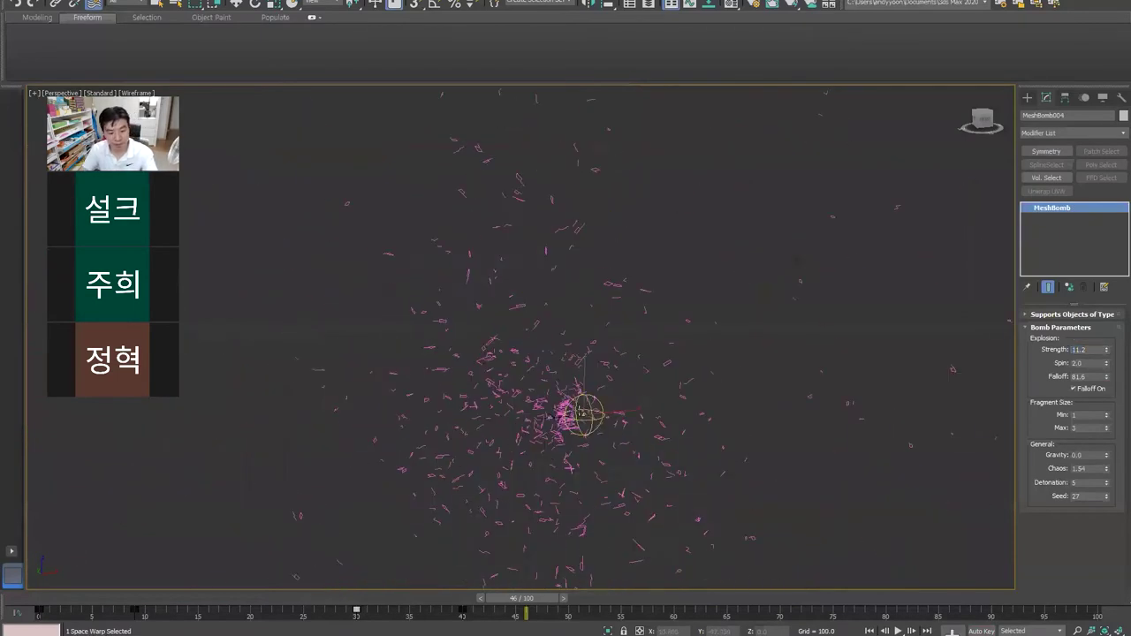
Step: Rewind to the intact ellipsoid at frame 1 and play back the explosion in shaded view
{"action": "left_click", "coordinate": [236, 4]}
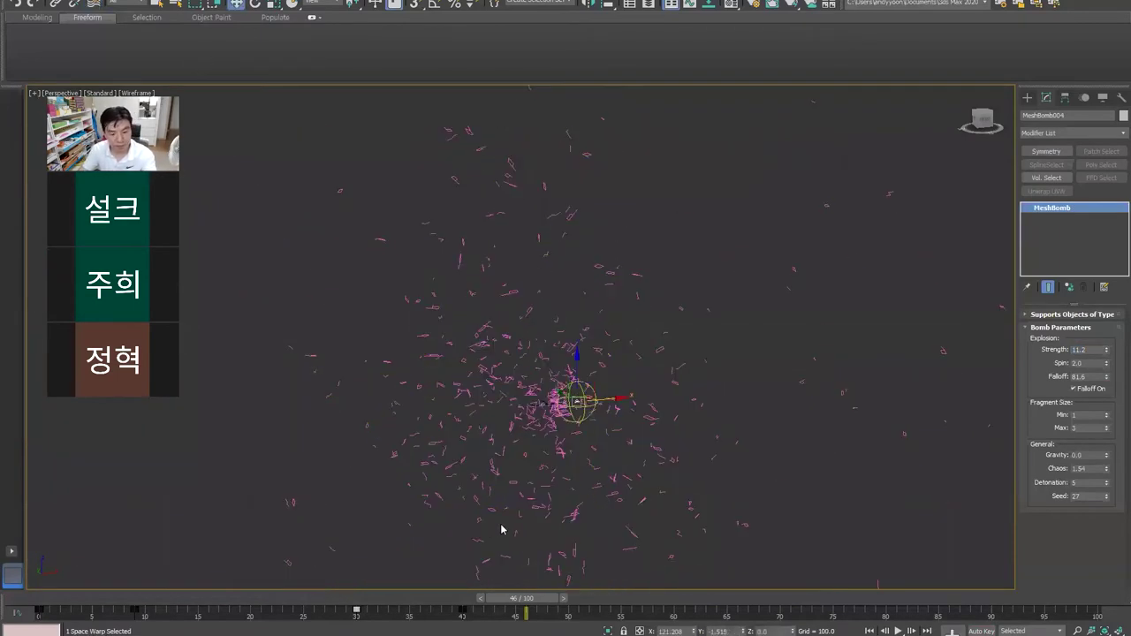
{"action": "key", "text": "F3"}
{"action": "left_click", "coordinate": [560, 553]}
{"action": "left_click_drag", "start_coordinate": [523, 590], "coordinate": [53, 577]}
{"action": "key", "text": "/"}
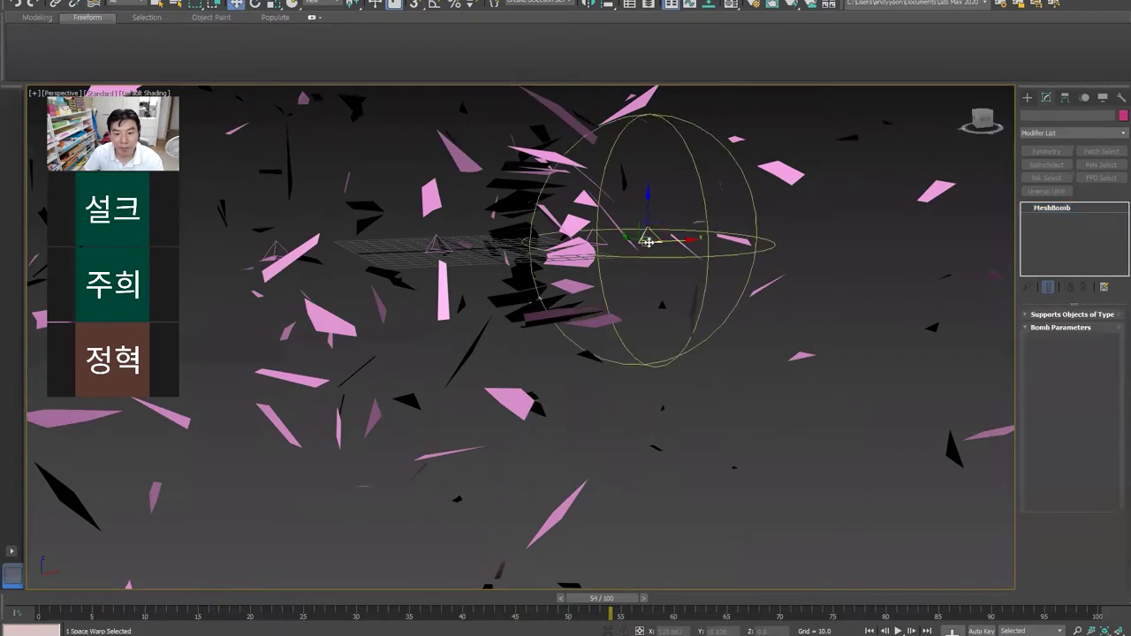
Step: Move MeshBomb004 further right and widen MeshBomb003's falloff to 87.104
{"action": "left_click", "coordinate": [650, 241]}
{"action": "left_click_drag", "start_coordinate": [682, 243], "coordinate": [726, 244]}
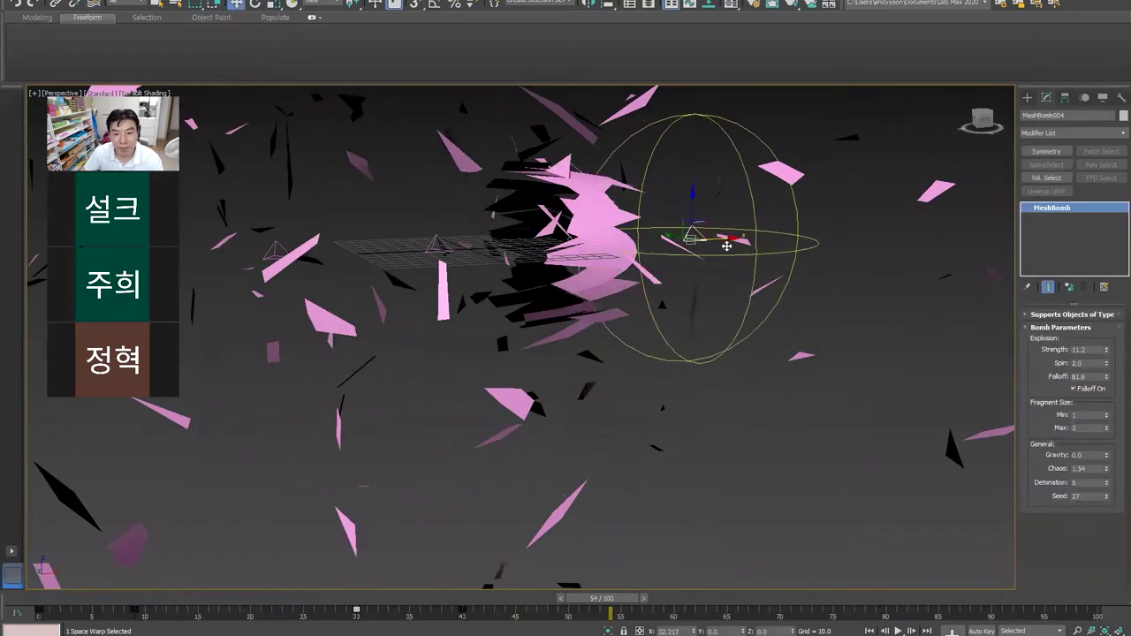
{"action": "middle_click_drag", "start_coordinate": [575, 280], "coordinate": [592, 301], "text": "alt"}
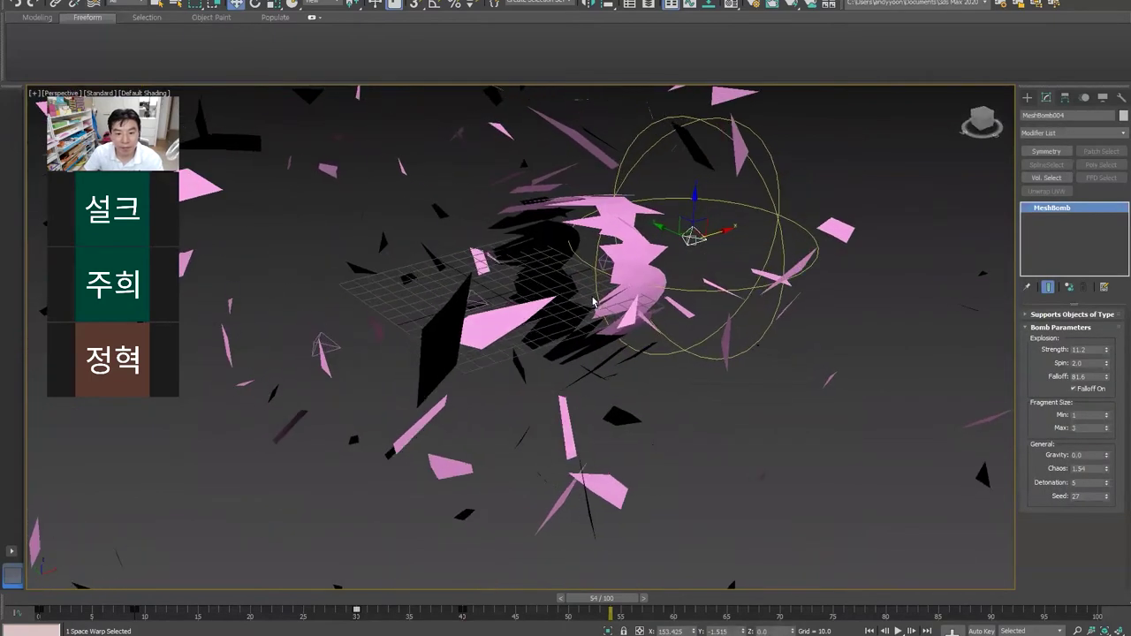
{"action": "left_click", "coordinate": [605, 263]}
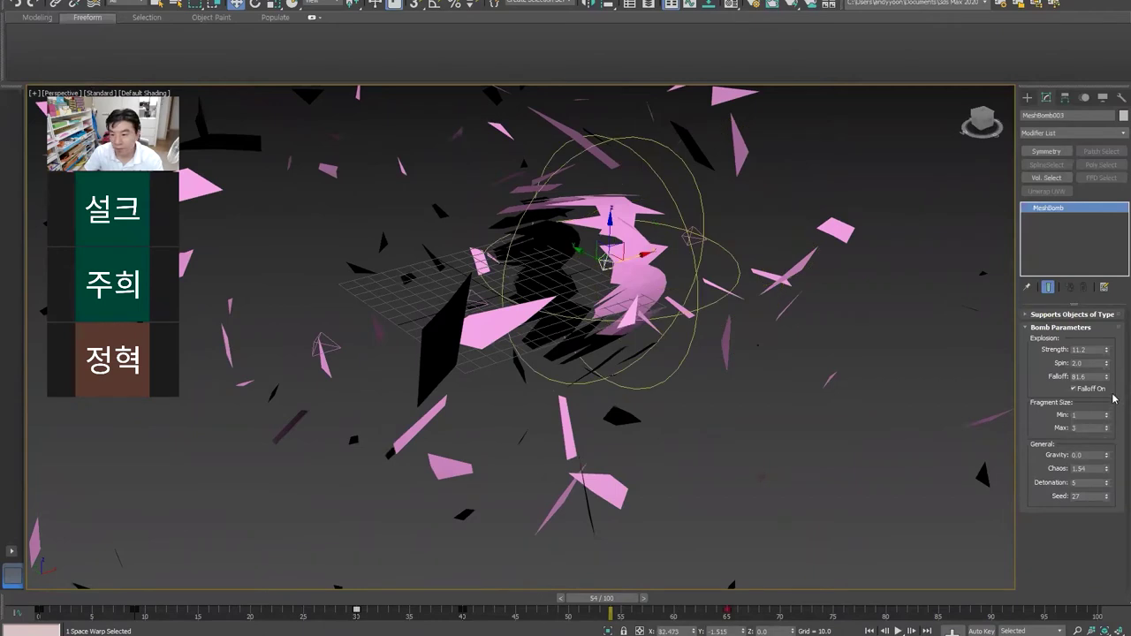
{"action": "left_click_drag", "start_coordinate": [1104, 378], "coordinate": [733, 580]}
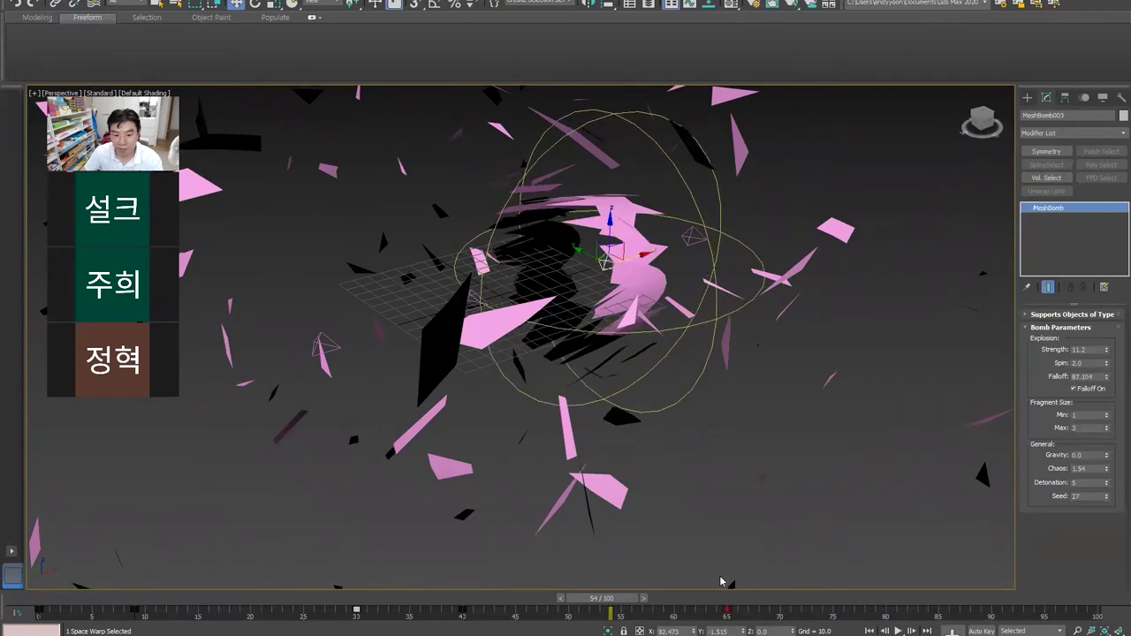
{"action": "mouse_move", "coordinate": [618, 602]}
{"action": "left_mouse_down"}
{"action": "mouse_move", "coordinate": [688, 603]}
{"action": "mouse_move", "coordinate": [526, 598]}
{"action": "left_mouse_up"}
Step: Widen MeshBomb004's falloff to 131.376 and preview the explosion from frame 0 to 28
{"action": "key", "text": "w"}
{"action": "left_click", "coordinate": [693, 237]}
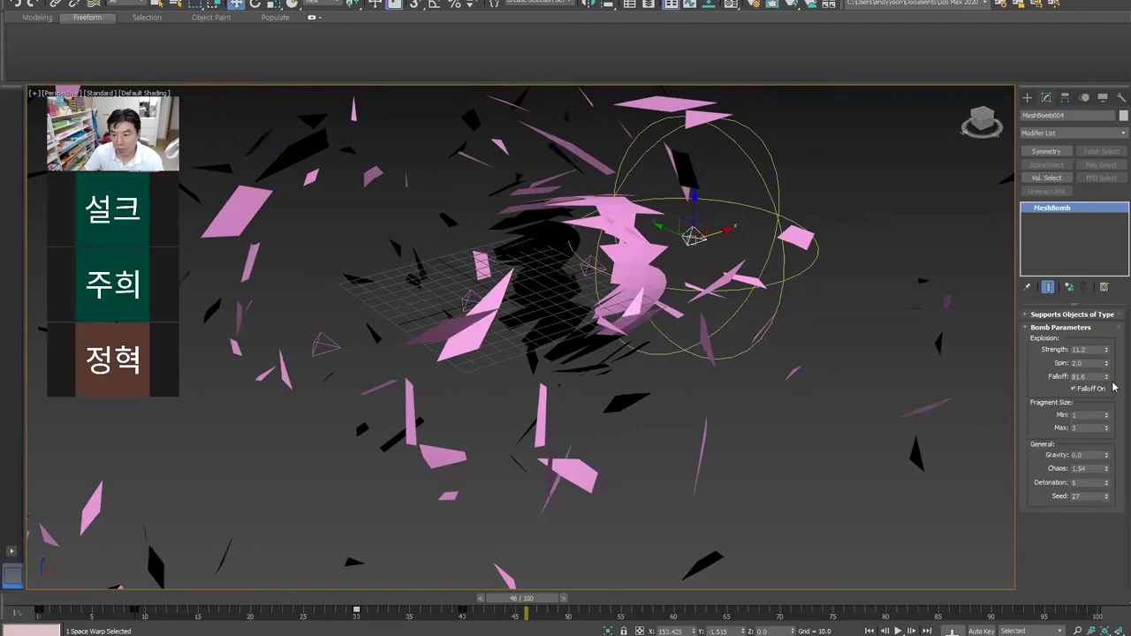
{"action": "left_click_drag", "start_coordinate": [1106, 377], "coordinate": [1106, 344]}
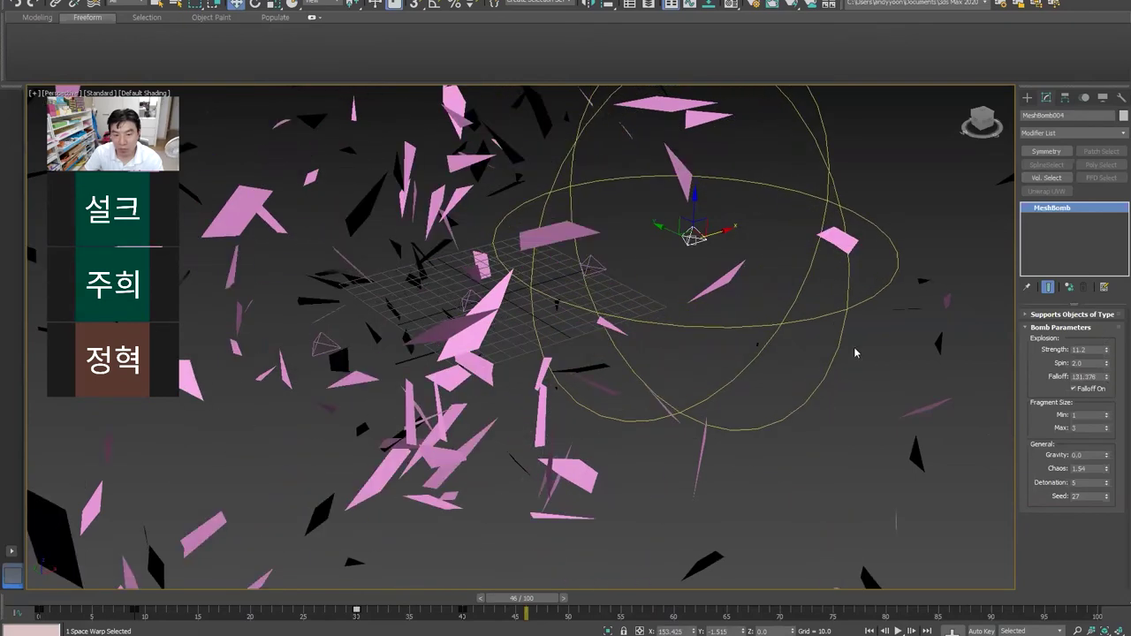
{"action": "middle_click_drag", "start_coordinate": [671, 283], "coordinate": [683, 314], "text": "alt"}
{"action": "scroll", "coordinate": [683, 314], "scroll_direction": "down", "scroll_amount": 4}
{"action": "scroll", "coordinate": [641, 377], "scroll_direction": "down", "scroll_amount": 4}
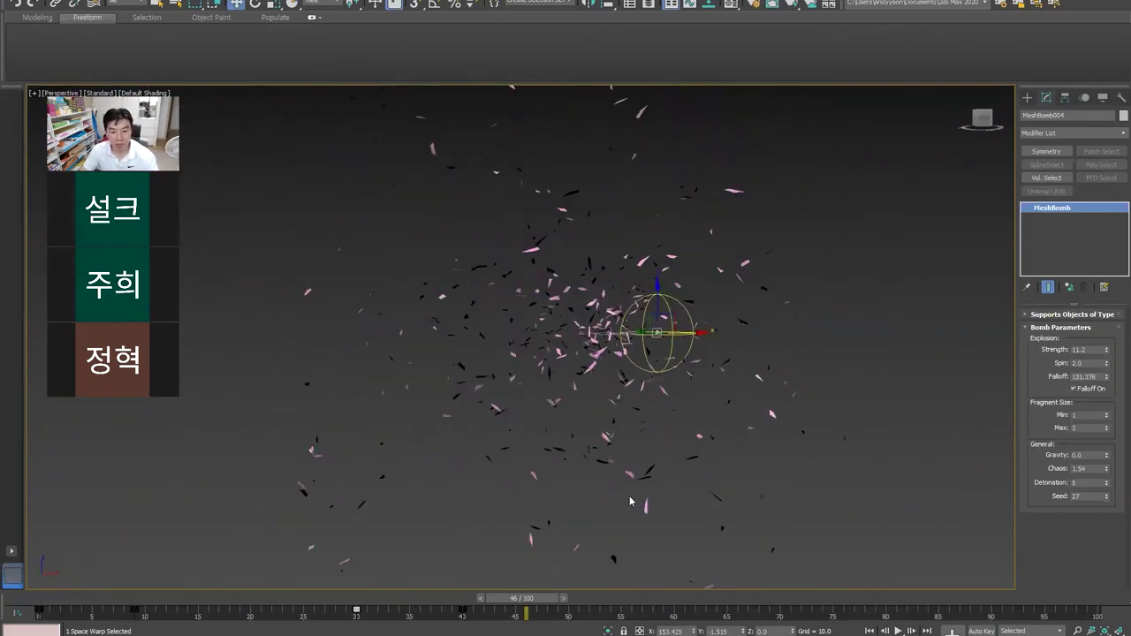
{"action": "left_click_drag", "start_coordinate": [521, 598], "coordinate": [51, 598]}
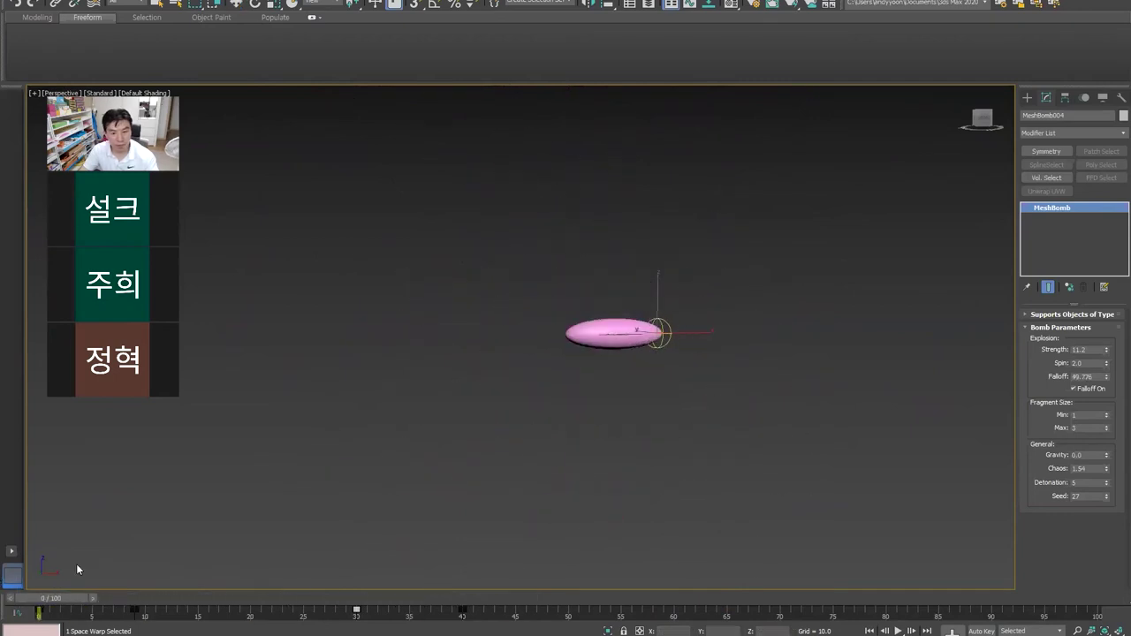
{"action": "key", "text": "/"}
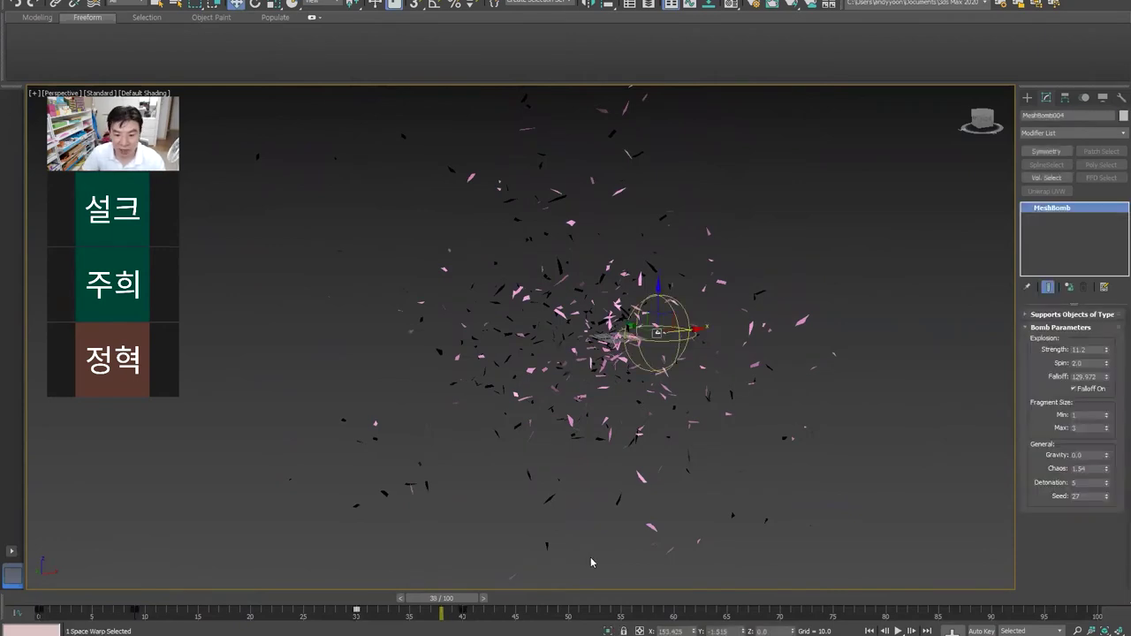
{"action": "mouse_move", "coordinate": [475, 603]}
{"action": "left_mouse_down"}
{"action": "mouse_move", "coordinate": [339, 618]}
{"action": "mouse_move", "coordinate": [430, 621]}
{"action": "mouse_move", "coordinate": [361, 627]}
{"action": "left_mouse_up"}
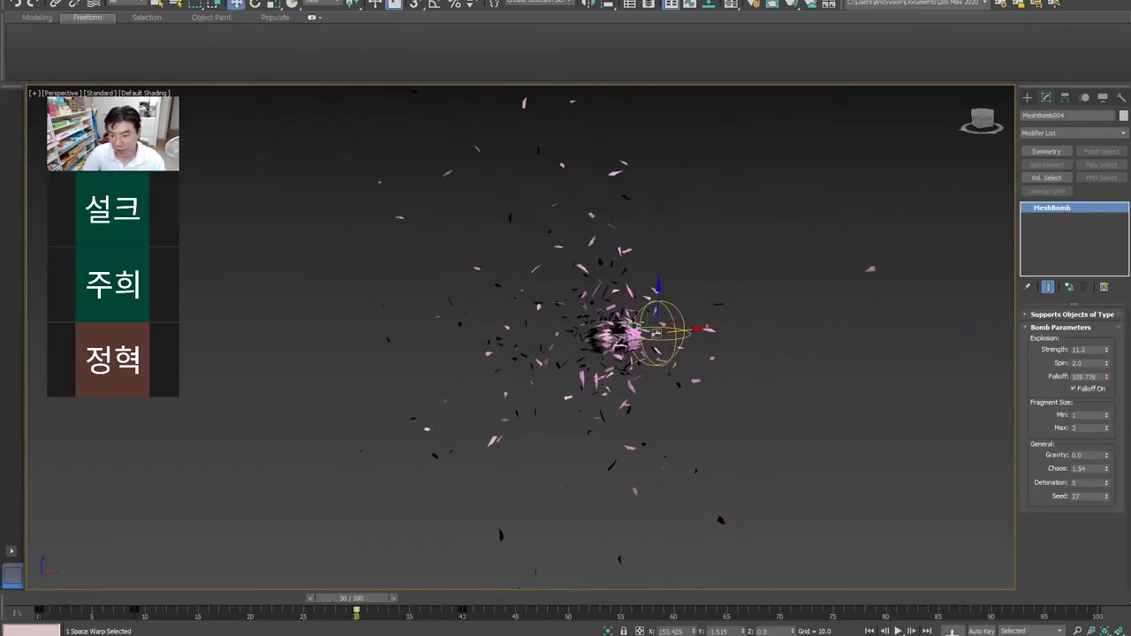
Step: With Auto Key on, key Falloff 0 at frame 30 and scrub the early frames 4 to 8
{"action": "left_click", "coordinate": [981, 631]}
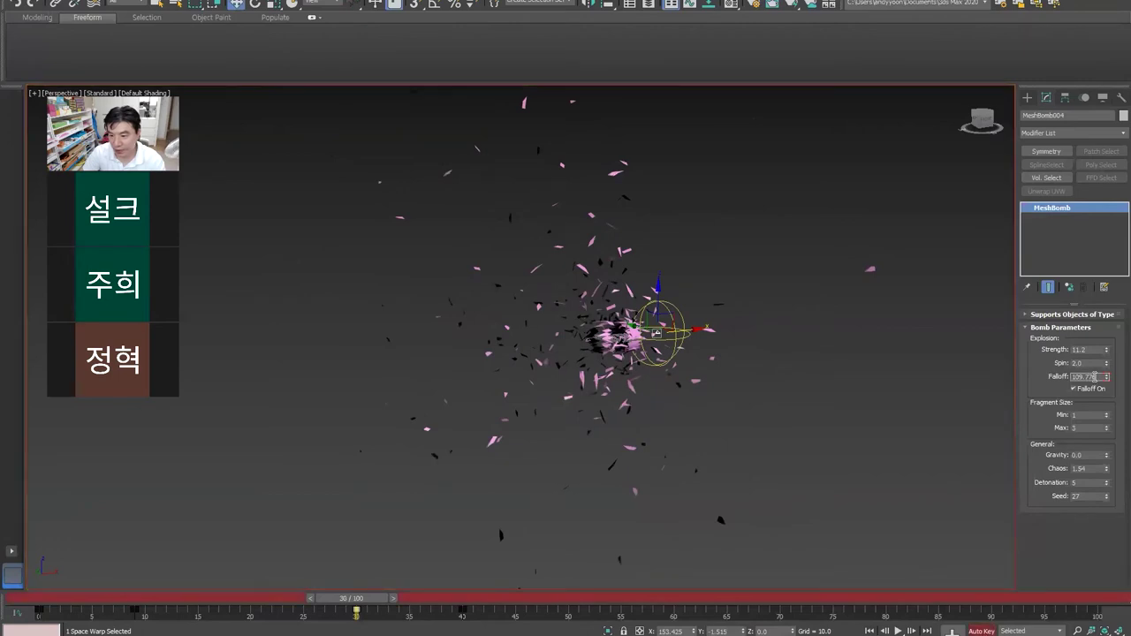
{"action": "type", "text": "0"}
{"action": "key", "text": "Return"}
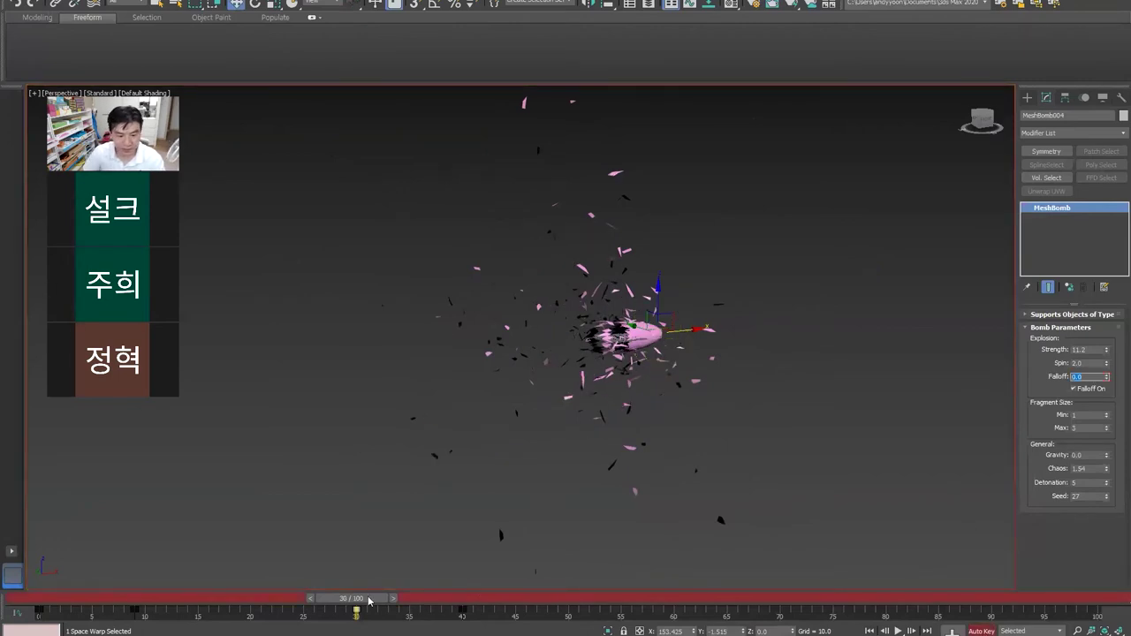
{"action": "mouse_move", "coordinate": [357, 604]}
{"action": "left_mouse_down"}
{"action": "mouse_move", "coordinate": [462, 600]}
{"action": "mouse_move", "coordinate": [103, 593]}
{"action": "left_mouse_up"}
{"action": "mouse_move", "coordinate": [250, 596]}
{"action": "left_mouse_down"}
{"action": "mouse_move", "coordinate": [309, 598]}
{"action": "mouse_move", "coordinate": [2, 597]}
{"action": "left_mouse_up"}
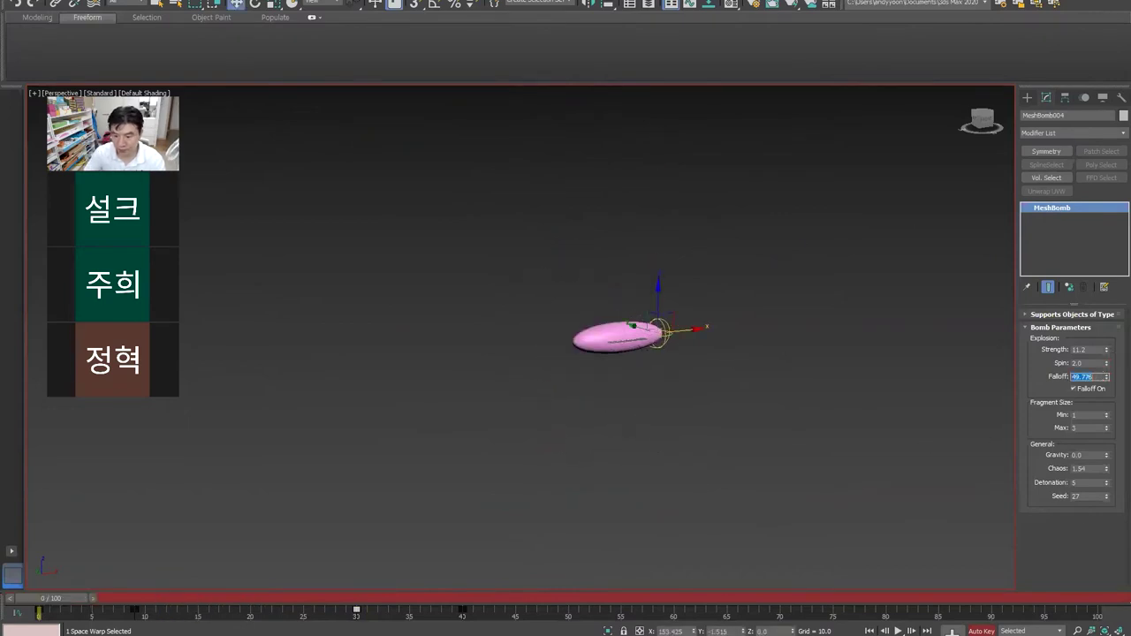
{"action": "left_click_drag", "start_coordinate": [67, 601], "coordinate": [127, 602]}
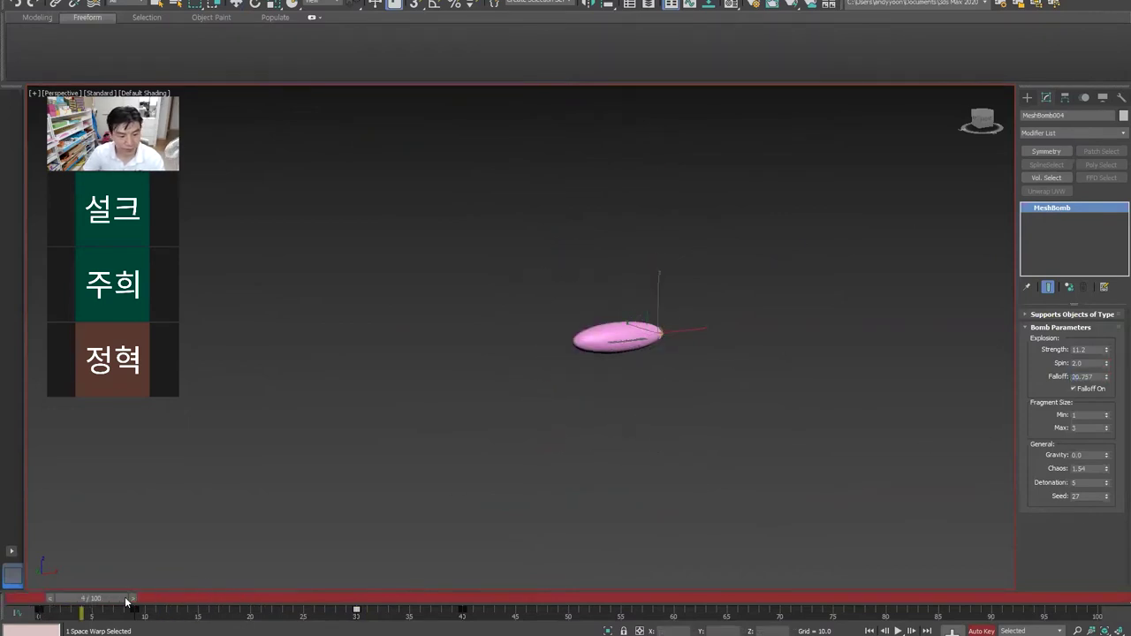
{"action": "mouse_move", "coordinate": [212, 603]}
{"action": "left_mouse_down"}
{"action": "mouse_move", "coordinate": [282, 599]}
{"action": "mouse_move", "coordinate": [133, 600]}
{"action": "left_mouse_up"}
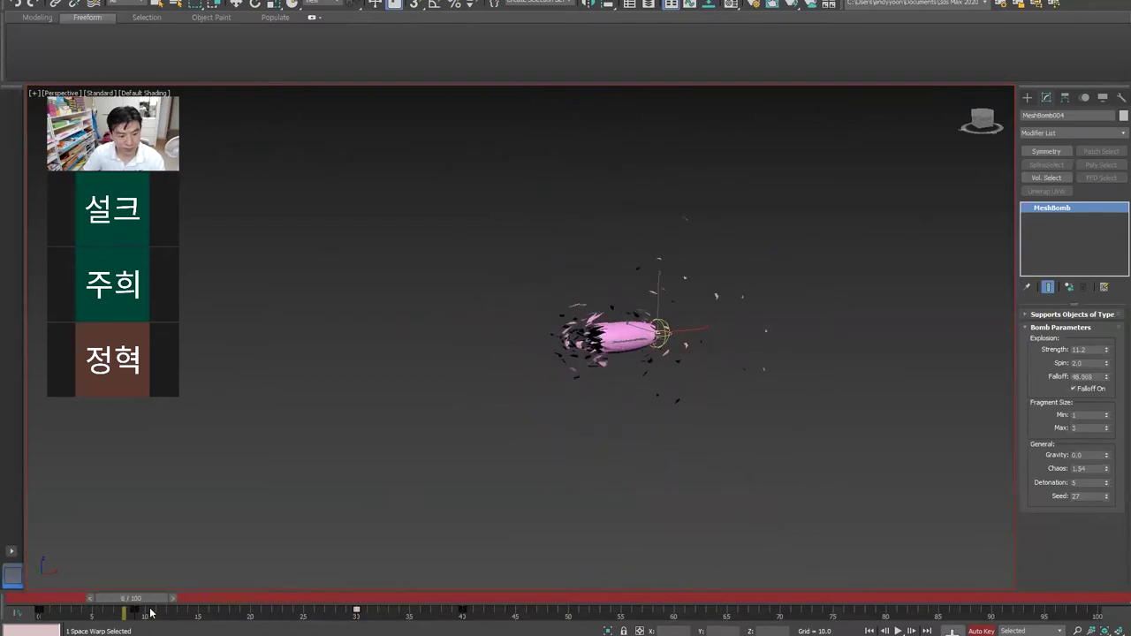
Step: Check the wide scattering at frame 40, replay from the first frame and deselect the space warp
{"action": "key", "text": "w"}
{"action": "mouse_move", "coordinate": [149, 603]}
{"action": "left_mouse_down"}
{"action": "mouse_move", "coordinate": [530, 610]}
{"action": "mouse_move", "coordinate": [363, 609]}
{"action": "mouse_move", "coordinate": [516, 608]}
{"action": "mouse_move", "coordinate": [457, 608]}
{"action": "left_mouse_up"}
{"action": "key", "text": "w"}
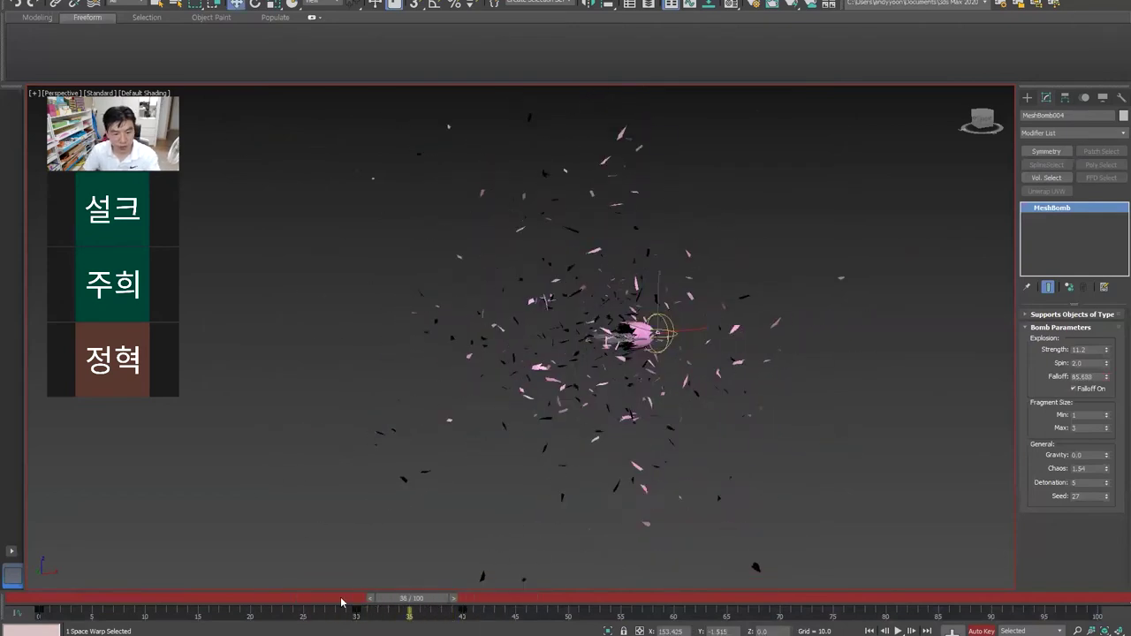
{"action": "key", "text": "Home"}
{"action": "key", "text": "/"}
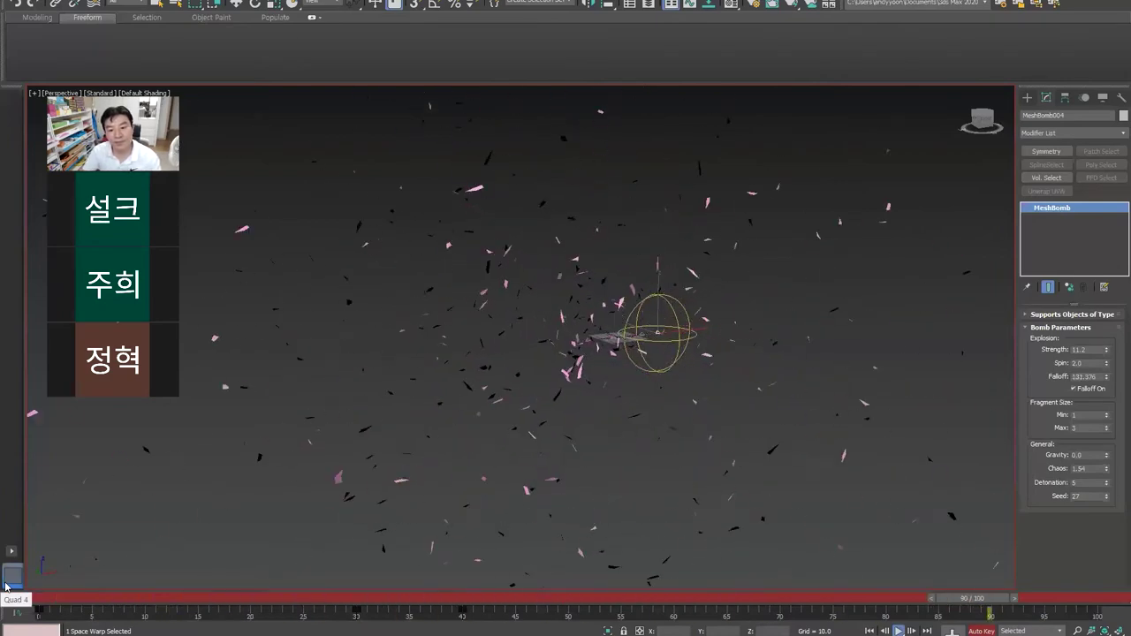
{"action": "left_click", "coordinate": [237, 4]}
{"action": "left_click", "coordinate": [302, 294]}
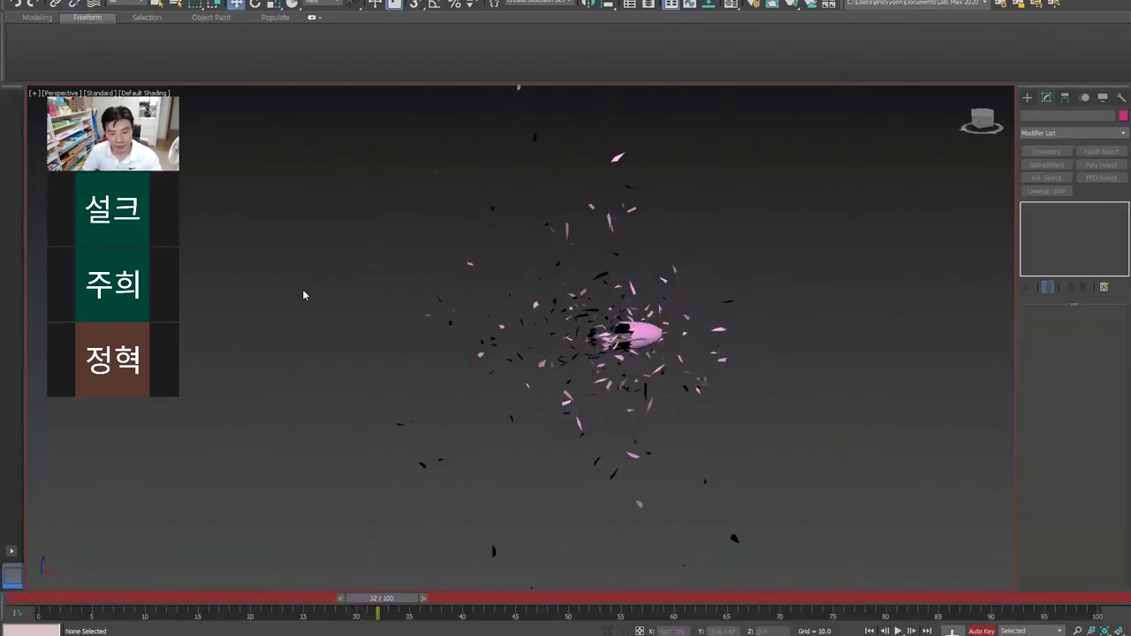
Step: Replay the explosion to frame 35 and select MeshBomb004, undoing an accidental move
{"action": "key", "text": "/"}
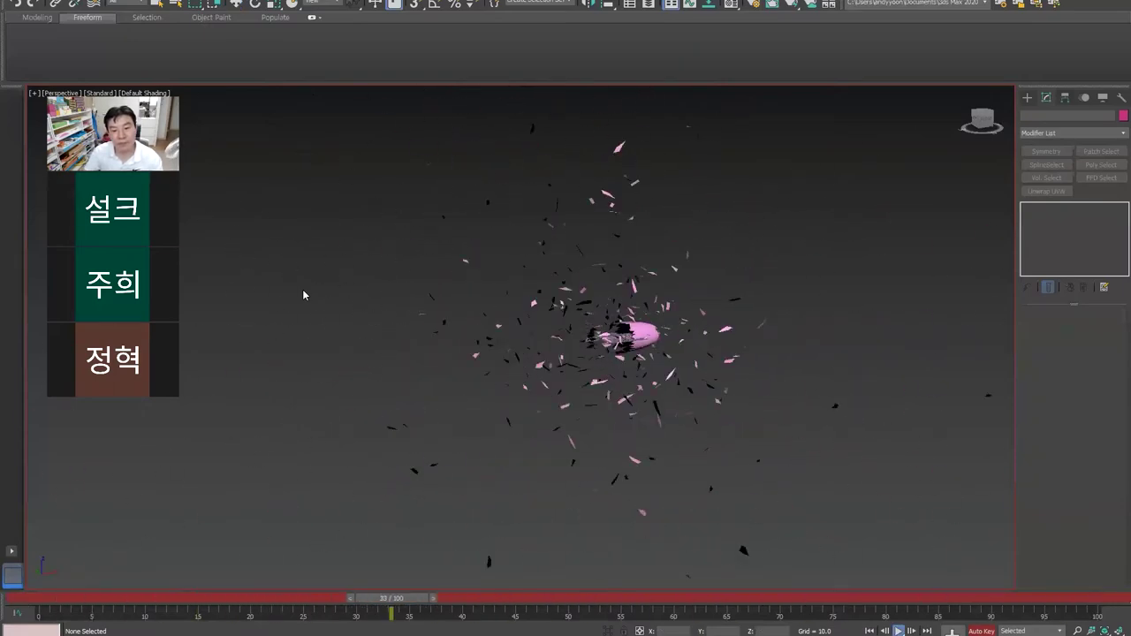
{"action": "key", "text": "/"}
{"action": "left_click_drag", "start_coordinate": [340, 600], "coordinate": [171, 598]}
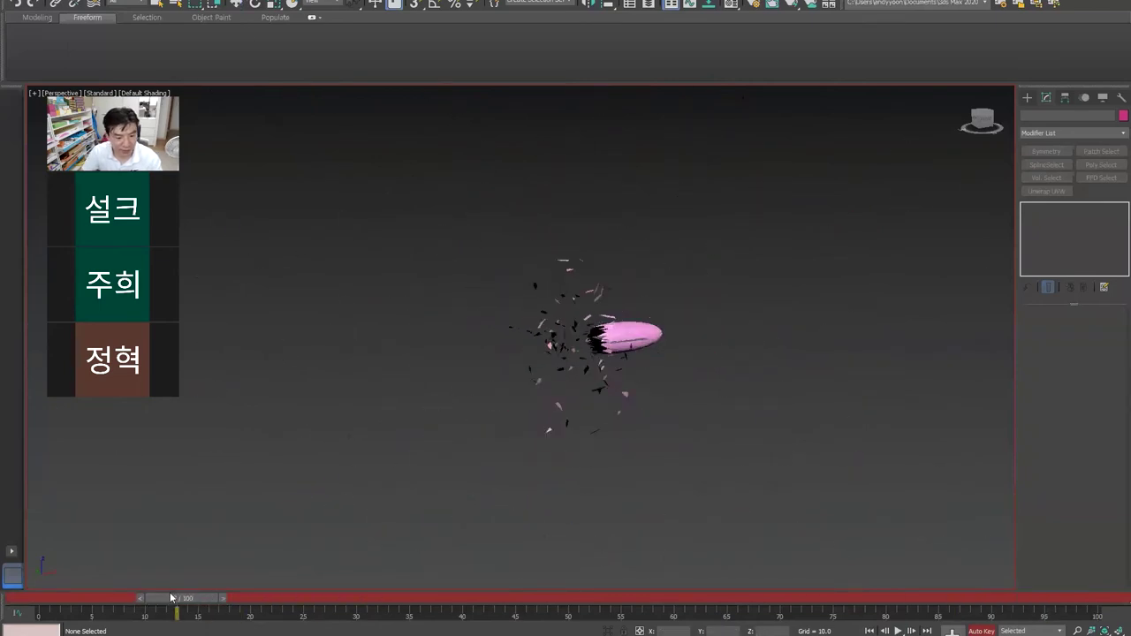
{"action": "left_click_drag", "start_coordinate": [243, 598], "coordinate": [443, 598]}
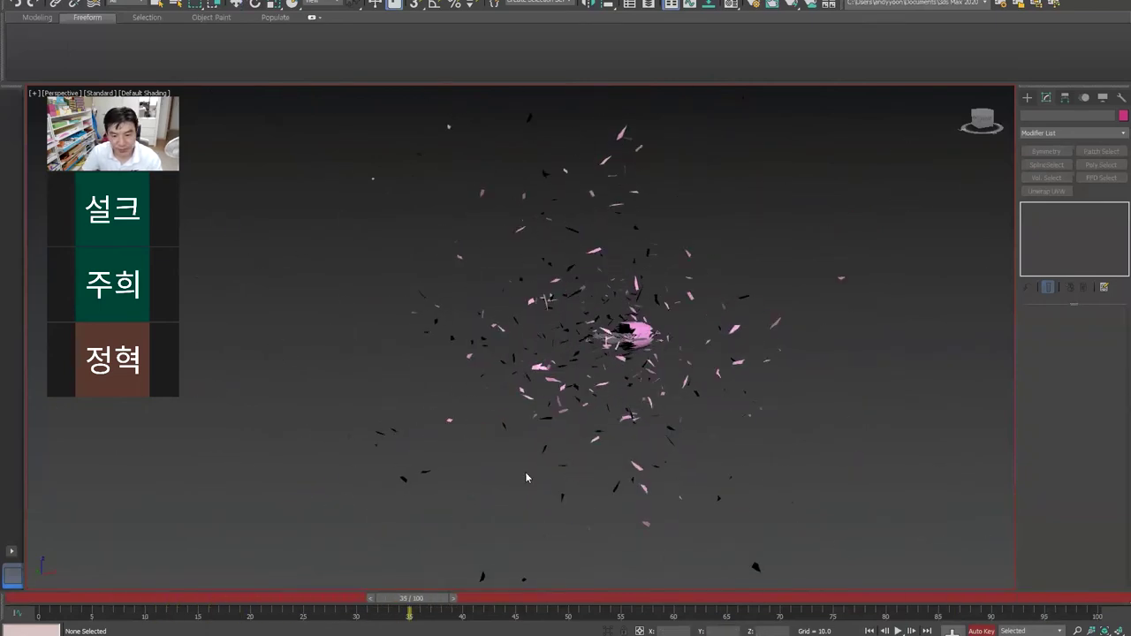
{"action": "left_click", "coordinate": [618, 335]}
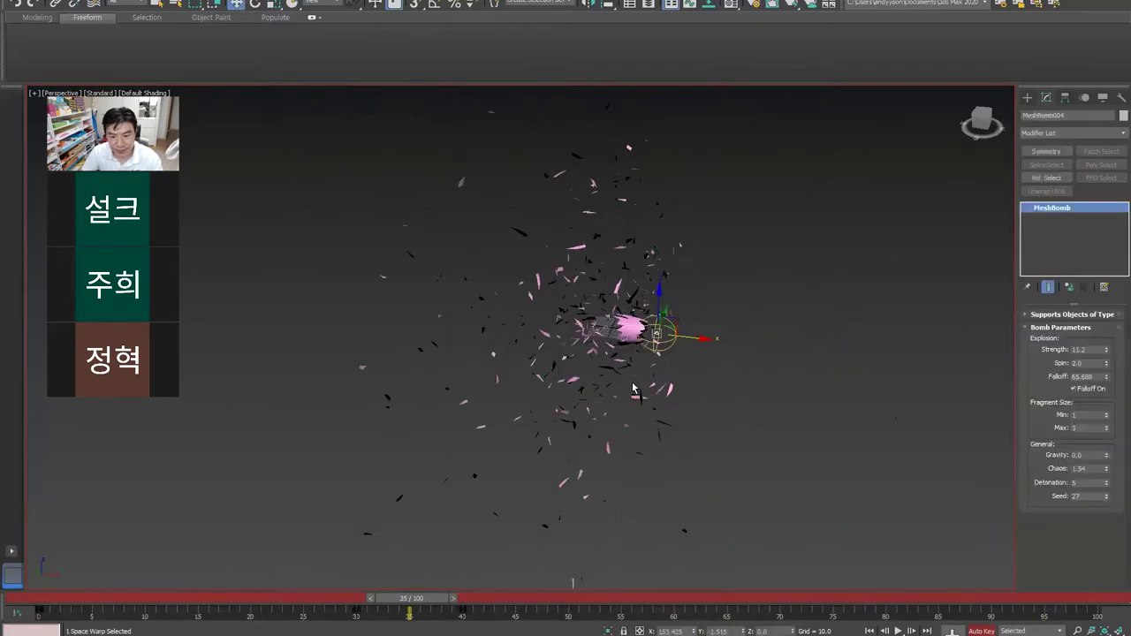
{"action": "scroll", "coordinate": [677, 371], "scroll_direction": "up", "scroll_amount": 5}
{"action": "mouse_move", "coordinate": [718, 380]}
{"action": "left_mouse_down"}
{"action": "mouse_move", "coordinate": [681, 389]}
{"action": "mouse_move", "coordinate": [682, 375]}
{"action": "left_mouse_up"}
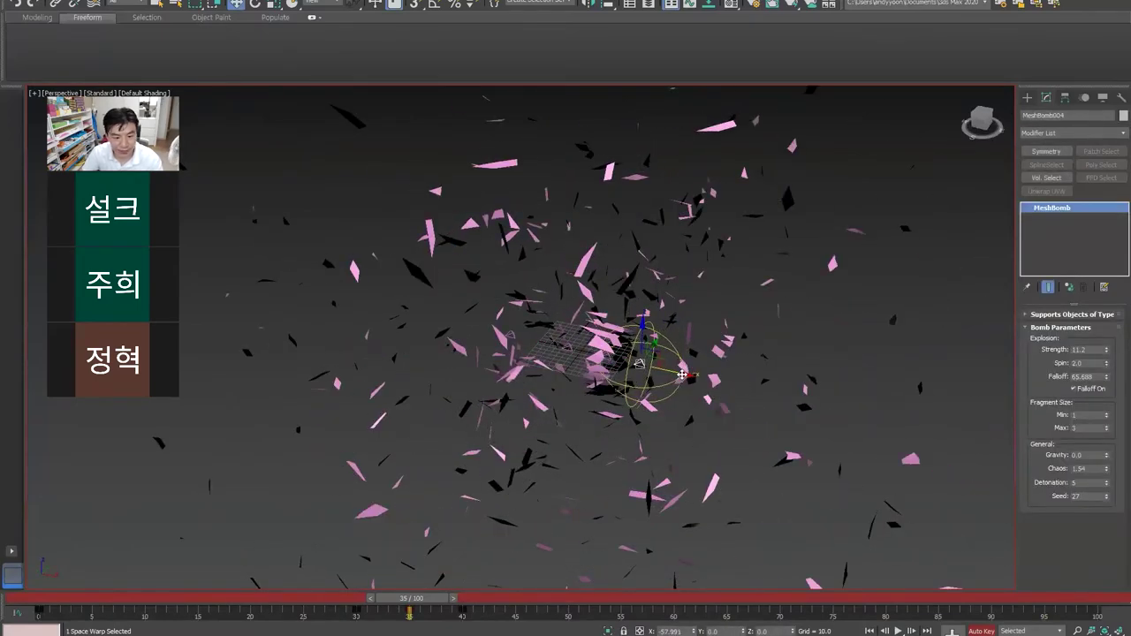
{"action": "key", "text": "ctrl+z"}
Step: Turn off Auto Key and review the spread between frames 32 and 39
{"action": "left_click", "coordinate": [982, 631]}
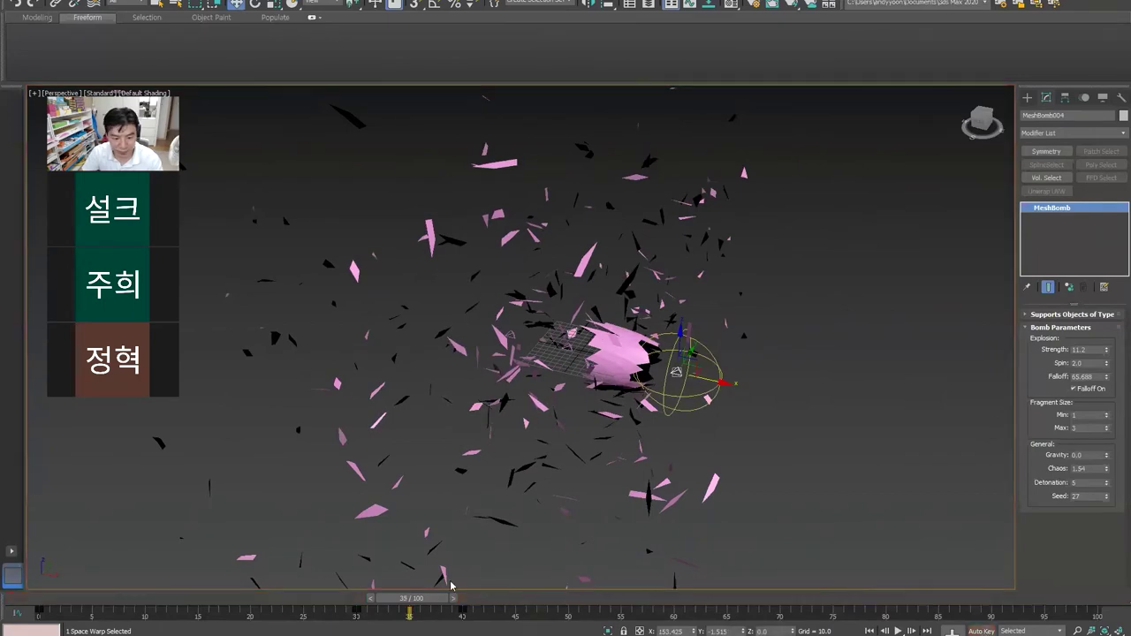
{"action": "mouse_move", "coordinate": [431, 602]}
{"action": "left_mouse_down"}
{"action": "mouse_move", "coordinate": [411, 611]}
{"action": "mouse_move", "coordinate": [421, 615]}
{"action": "left_mouse_up"}
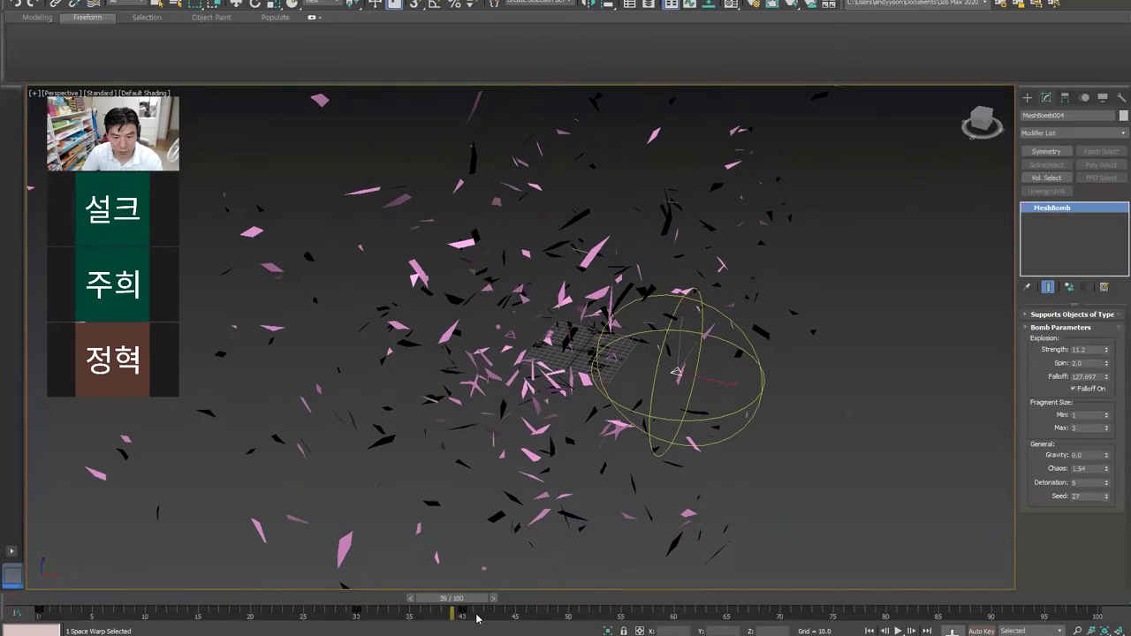
{"action": "left_click_drag", "start_coordinate": [421, 615], "coordinate": [430, 616]}
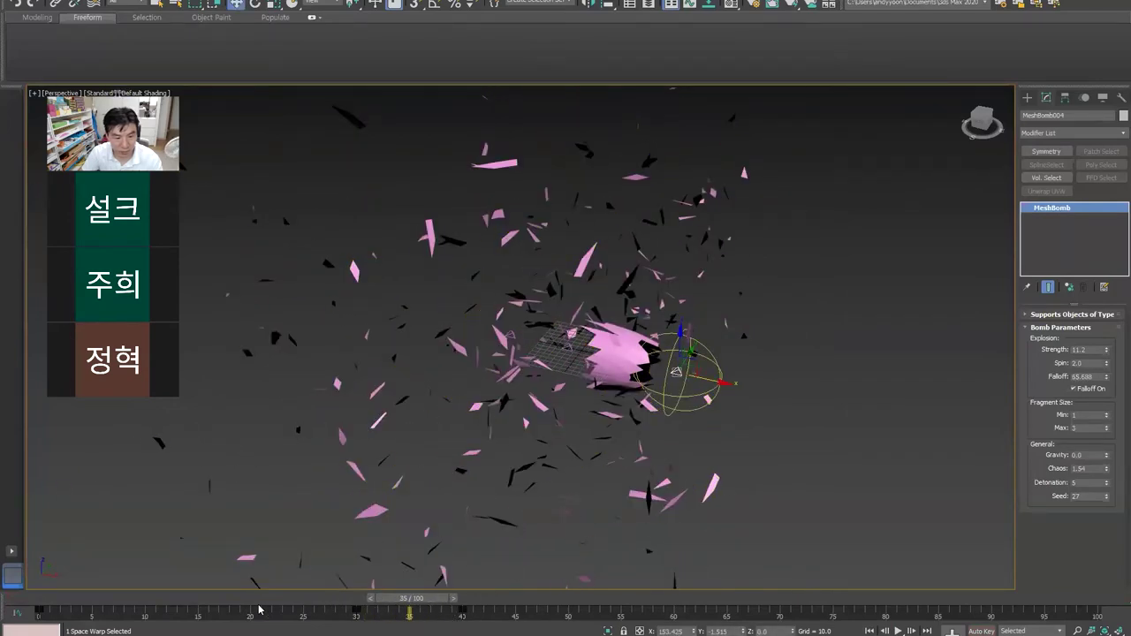
{"action": "mouse_move", "coordinate": [408, 600]}
{"action": "left_mouse_down"}
{"action": "mouse_move", "coordinate": [45, 600]}
{"action": "mouse_move", "coordinate": [419, 601]}
{"action": "mouse_move", "coordinate": [359, 606]}
{"action": "left_mouse_up"}
{"action": "key", "text": "w"}
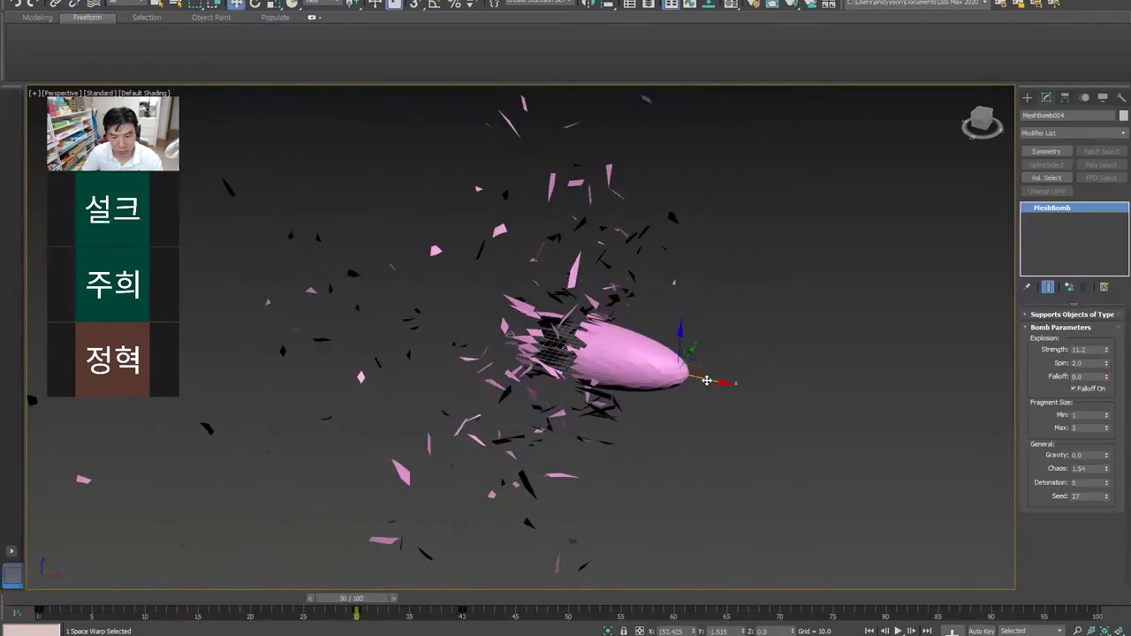
{"action": "left_click_drag", "start_coordinate": [363, 605], "coordinate": [453, 605]}
{"action": "key", "text": "slash"}
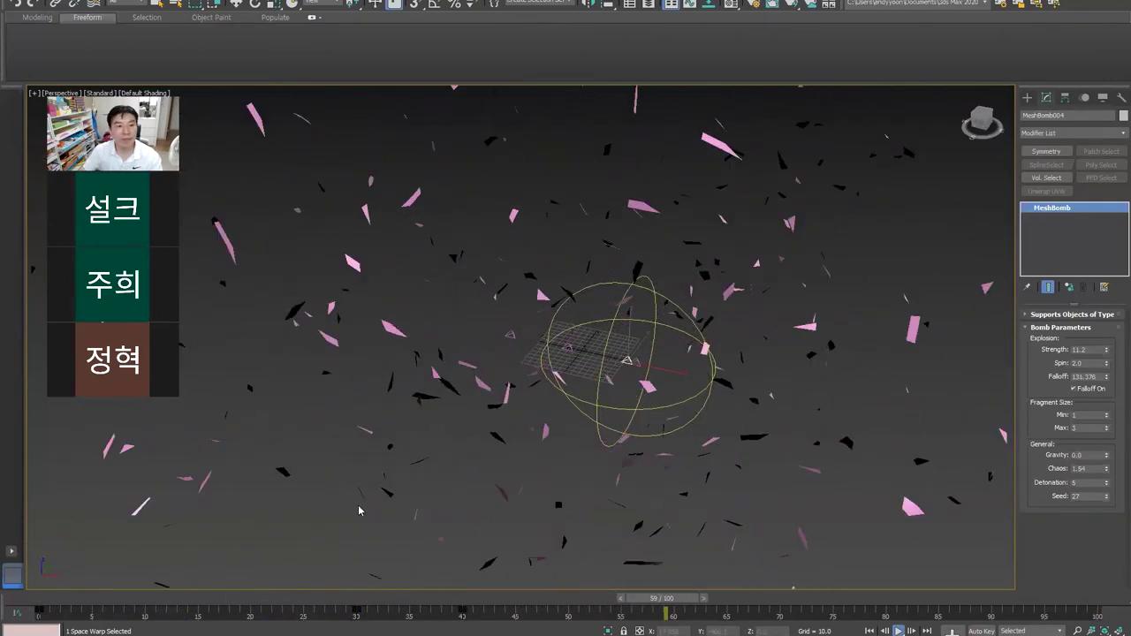
{"action": "key", "text": "slash"}
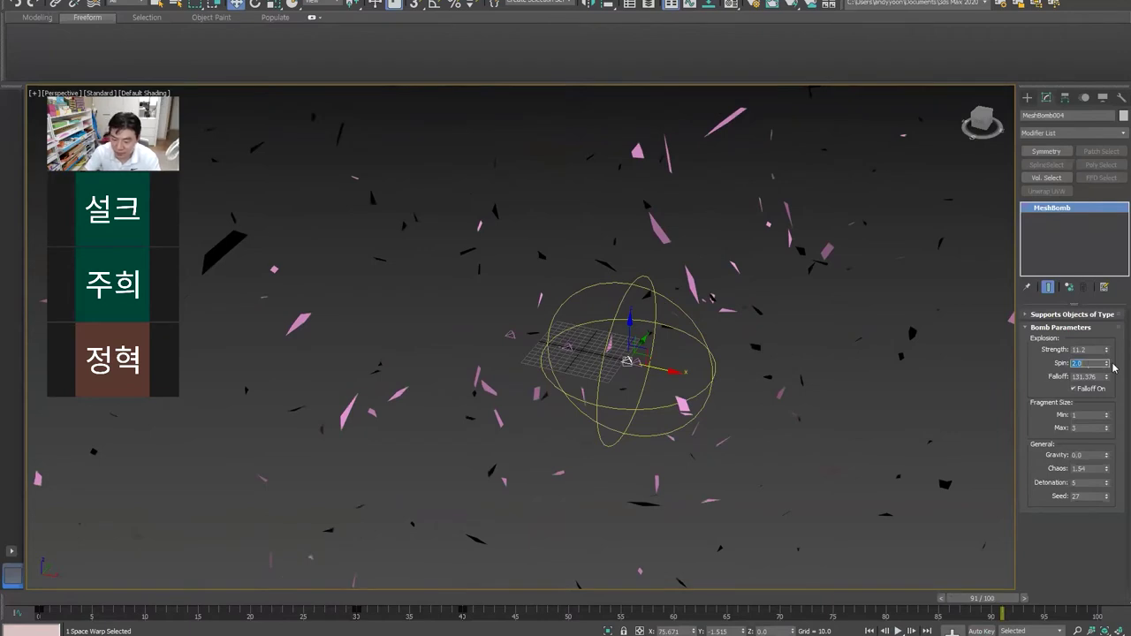
Step: Set the bomb's Spin to 4.0 and replay the explosion from the start
{"action": "type", "text": "4"}
{"action": "key", "text": "Return"}
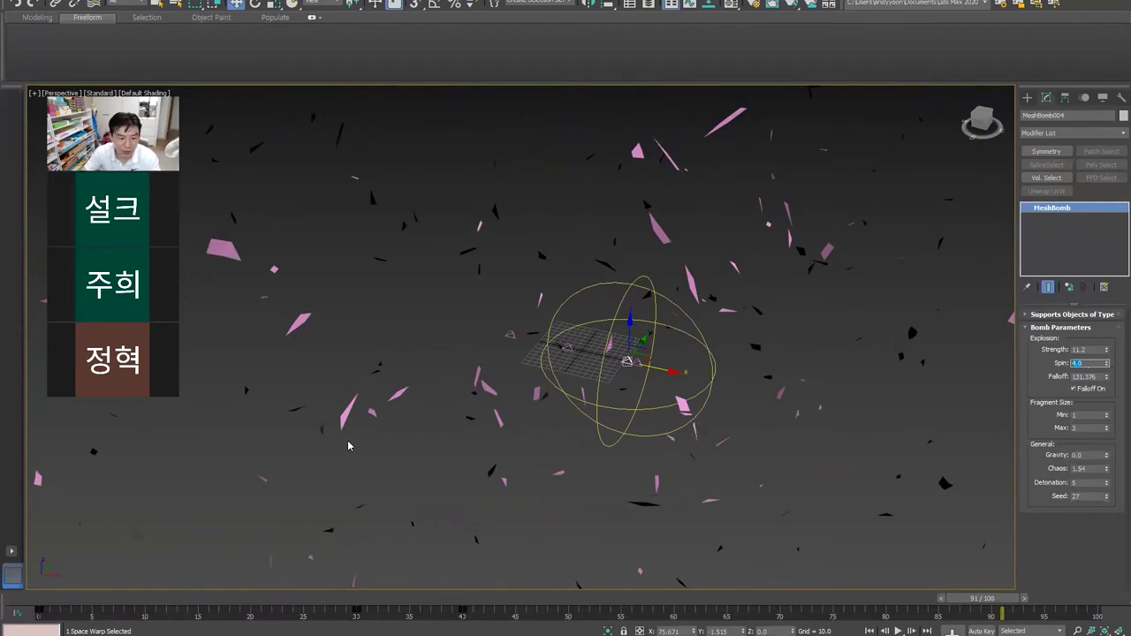
{"action": "left_click_drag", "start_coordinate": [130, 600], "coordinate": [54, 605]}
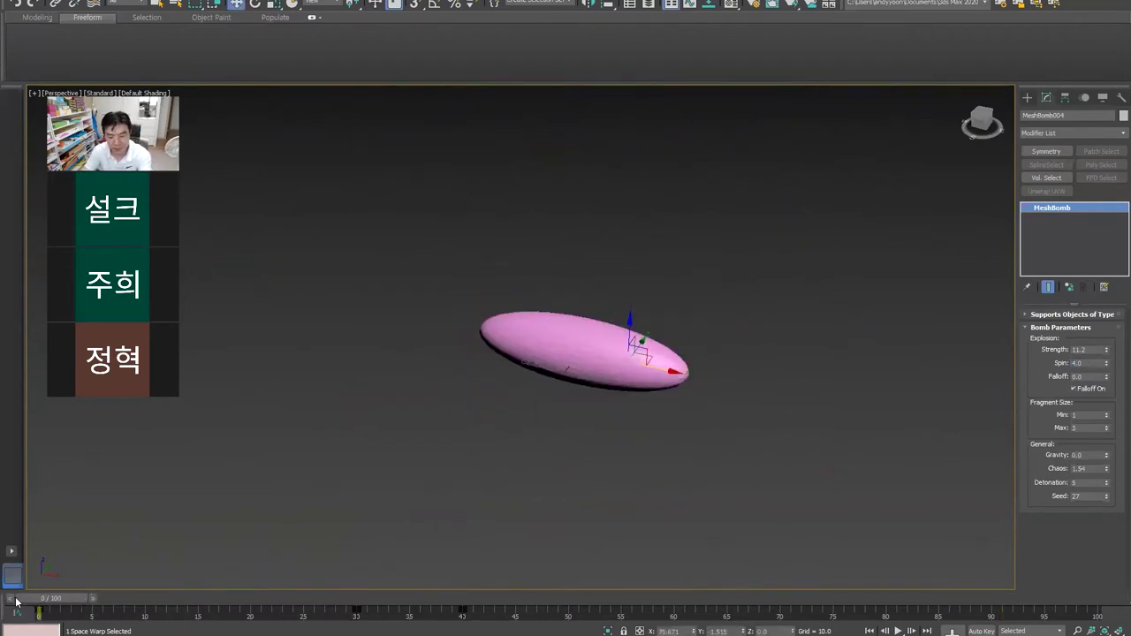
{"action": "key", "text": "slash"}
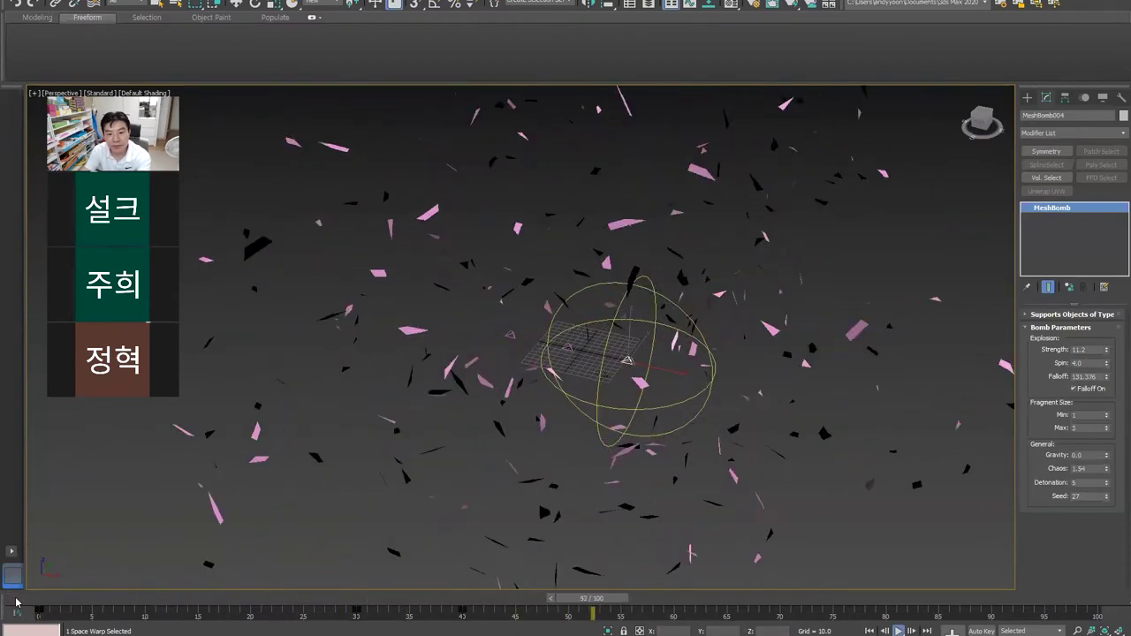
{"action": "mouse_move", "coordinate": [586, 407]}
{"action": "middle_mouse_down", "text": "alt"}
{"action": "mouse_move", "coordinate": [586, 364]}
{"action": "mouse_move", "coordinate": [596, 399]}
{"action": "middle_mouse_up", "text": "alt"}
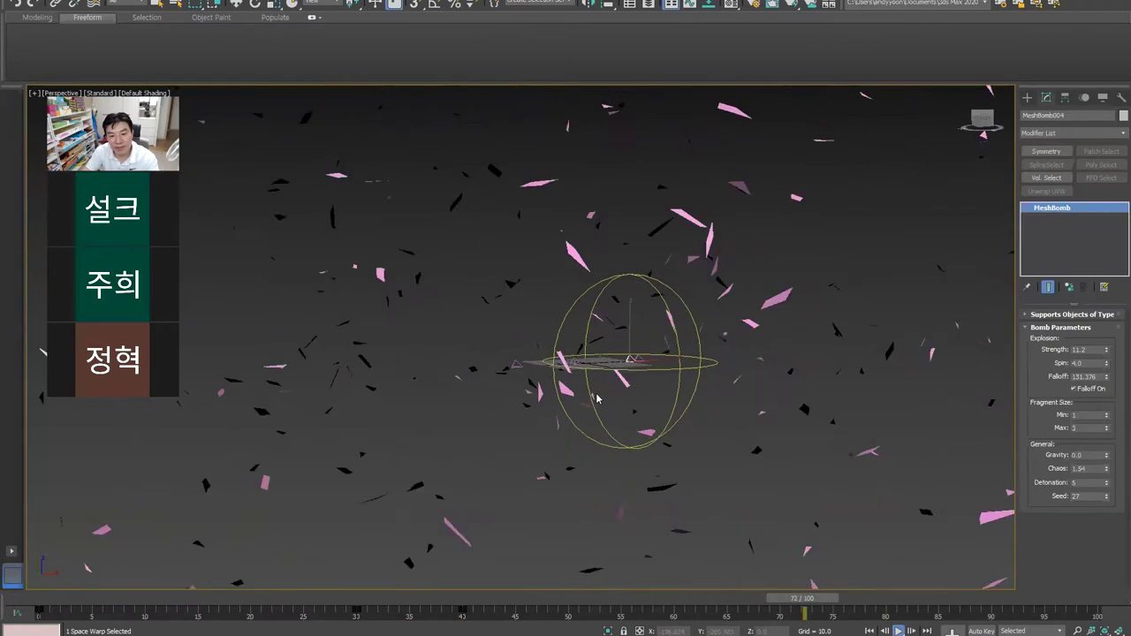
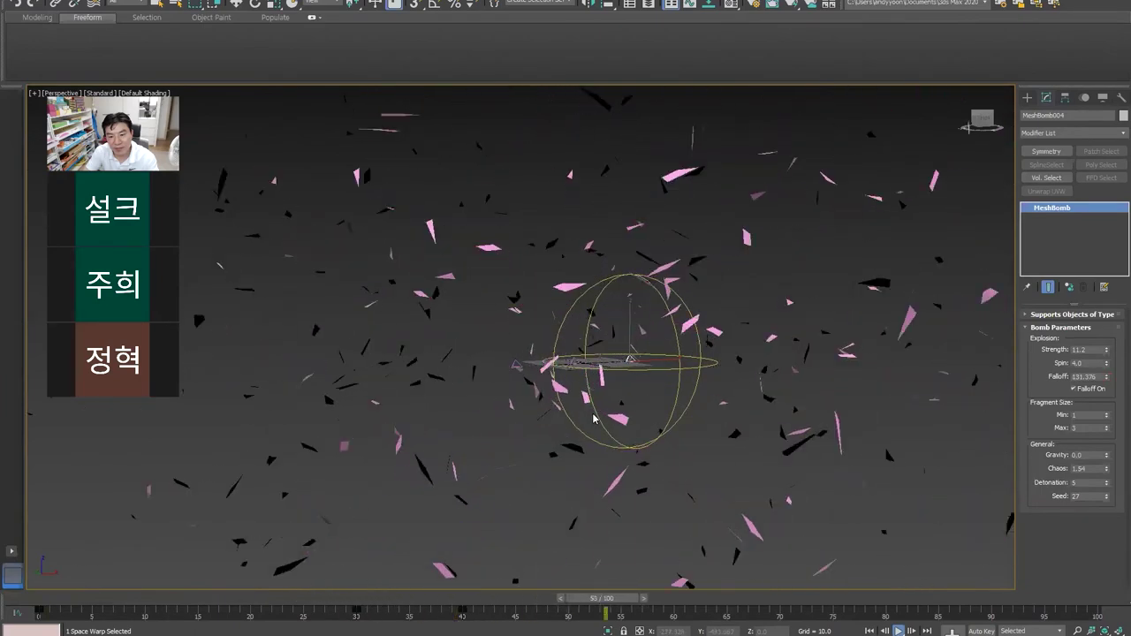
Step: Select the shattered Sphere001 fragments in the viewport
{"action": "middle_click_drag", "start_coordinate": [594, 419], "coordinate": [532, 417]}
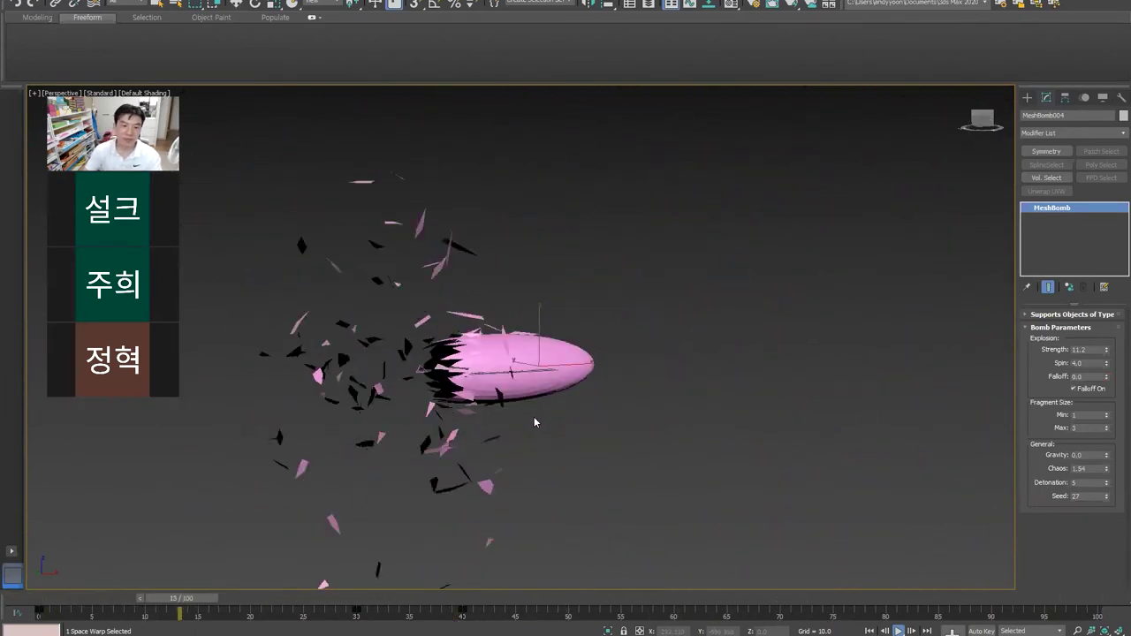
{"action": "left_click", "coordinate": [236, 2]}
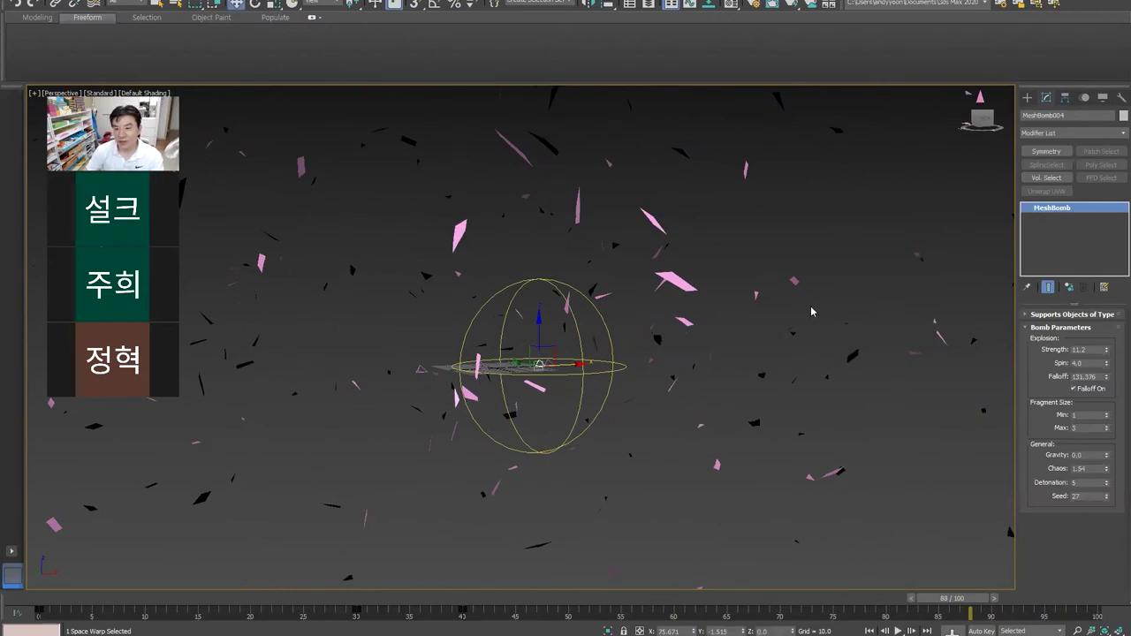
{"action": "left_click", "coordinate": [675, 281]}
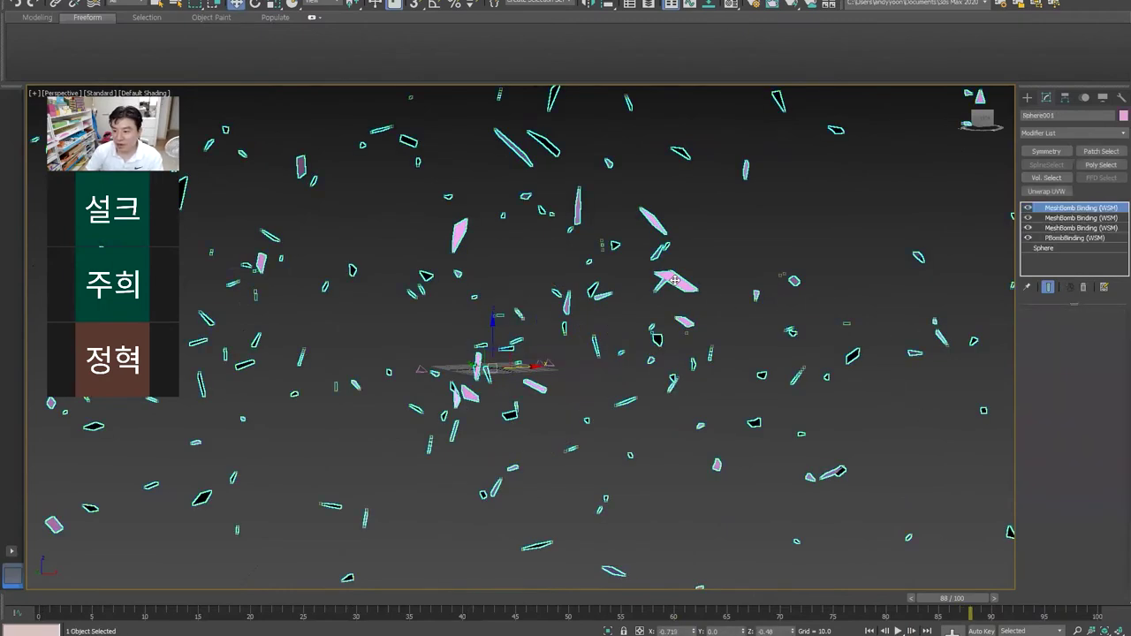
Step: Add a Shell modifier to Sphere001 from the Modifier List
{"action": "left_click", "coordinate": [1114, 135]}
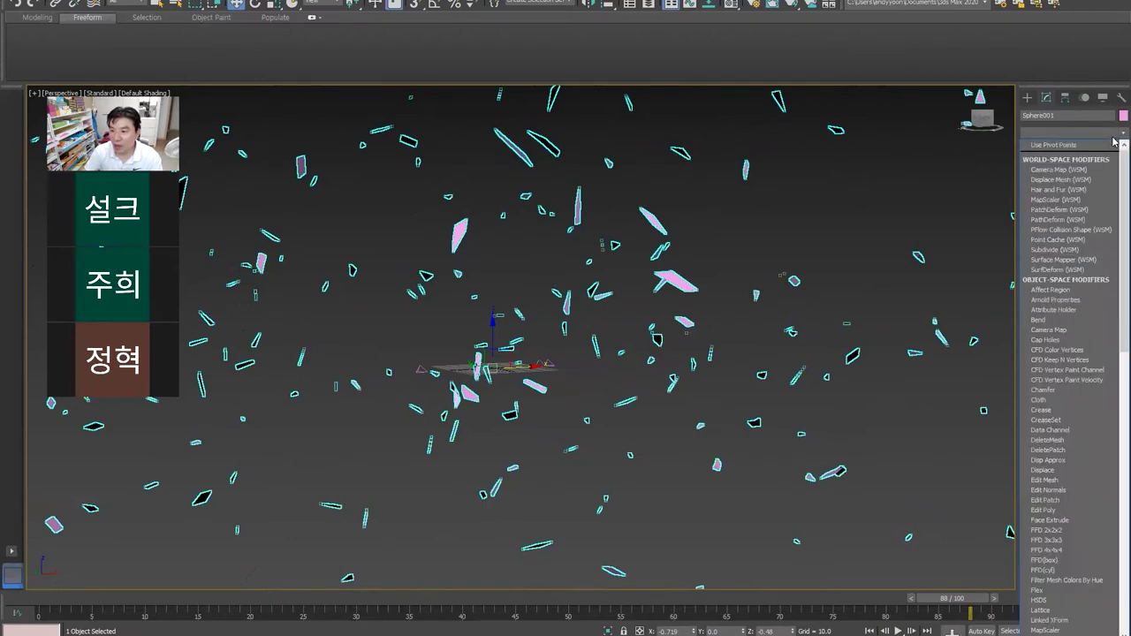
{"action": "key", "text": "Escape"}
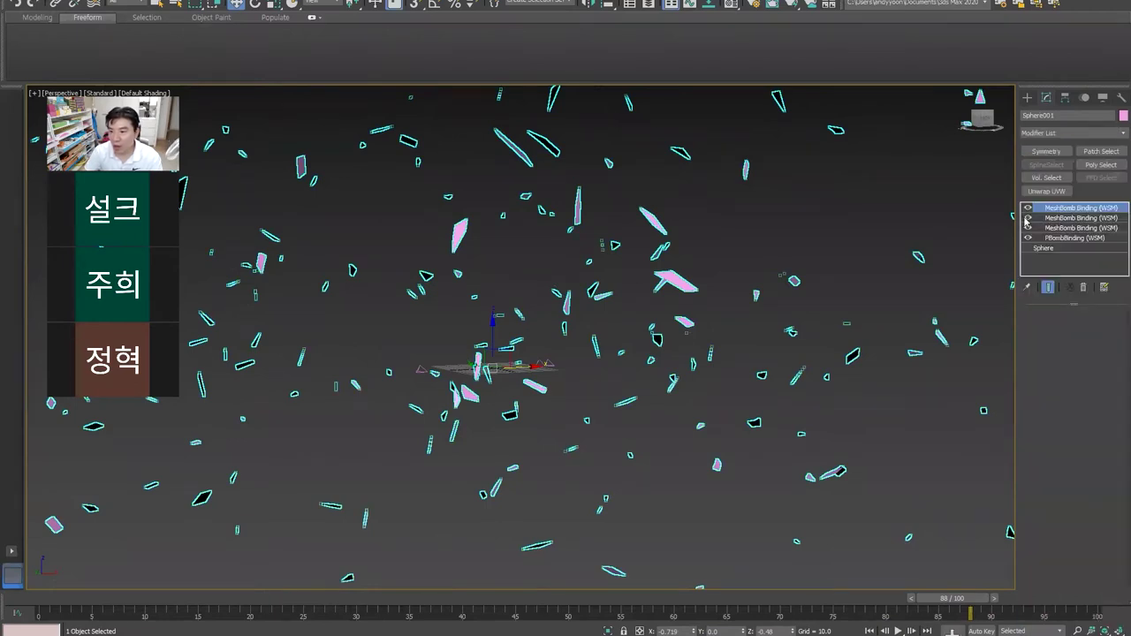
{"action": "left_click", "coordinate": [1114, 134]}
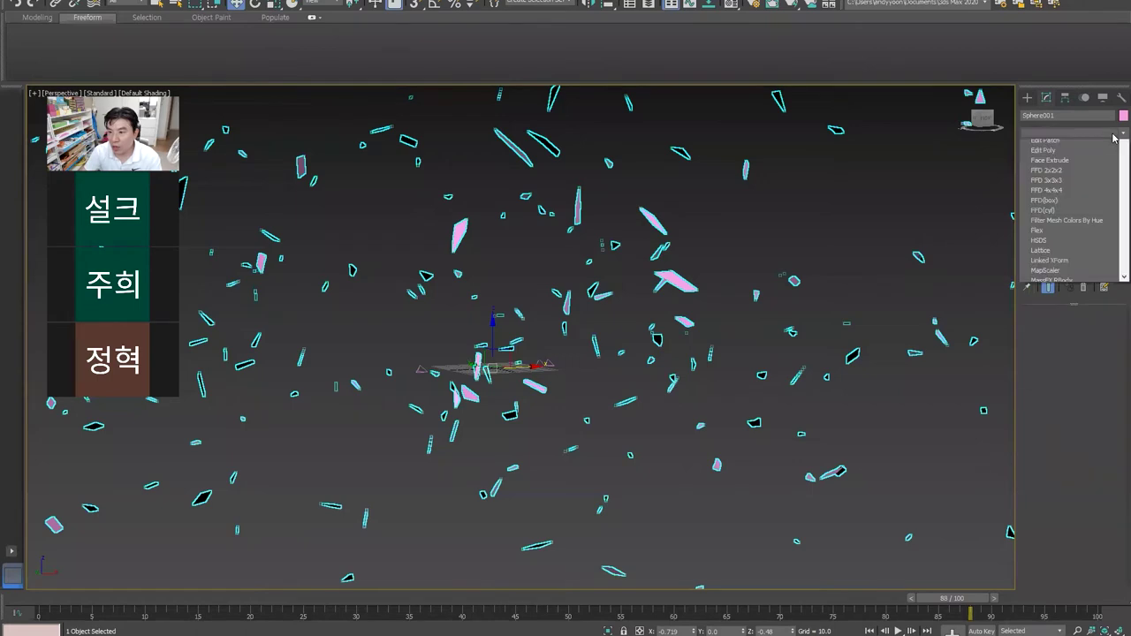
{"action": "scroll", "coordinate": [1073, 354], "scroll_direction": "down", "scroll_amount": 10}
{"action": "scroll", "coordinate": [1073, 354], "scroll_direction": "down", "scroll_amount": 5}
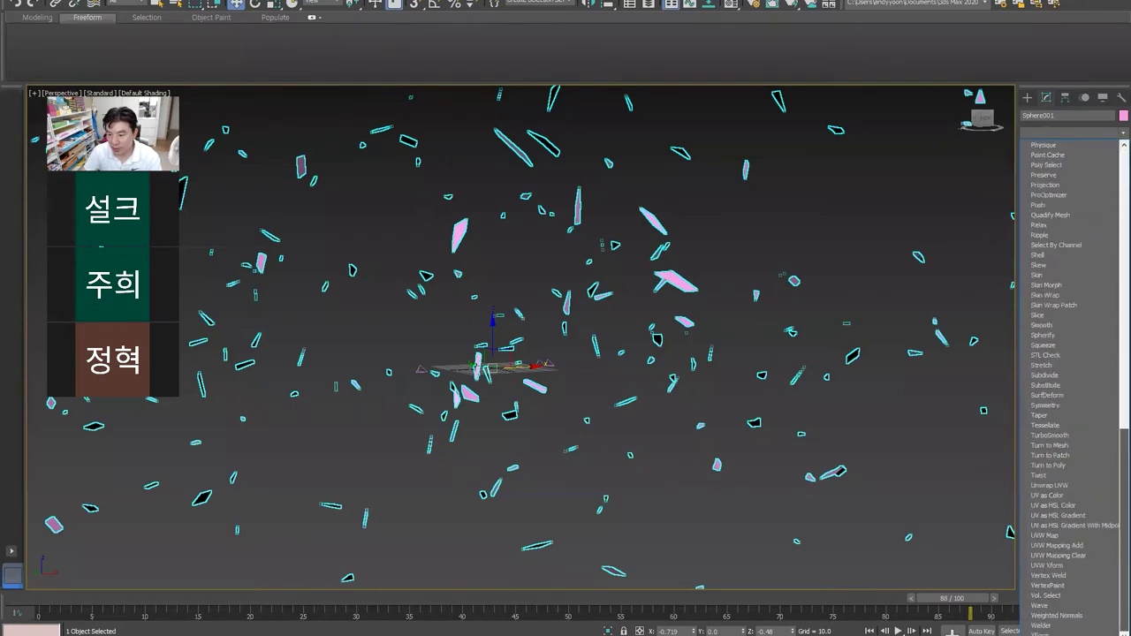
{"action": "left_click", "coordinate": [1050, 258]}
{"action": "mouse_move", "coordinate": [848, 416]}
{"action": "middle_mouse_down", "text": "alt"}
{"action": "mouse_move", "coordinate": [870, 455]}
{"action": "mouse_move", "coordinate": [1012, 391]}
{"action": "middle_mouse_up", "text": "alt"}
{"action": "mouse_move", "coordinate": [1109, 347]}
{"action": "left_mouse_down"}
{"action": "mouse_move", "coordinate": [1096, 139]}
{"action": "mouse_move", "coordinate": [41, 565]}
{"action": "left_mouse_up"}
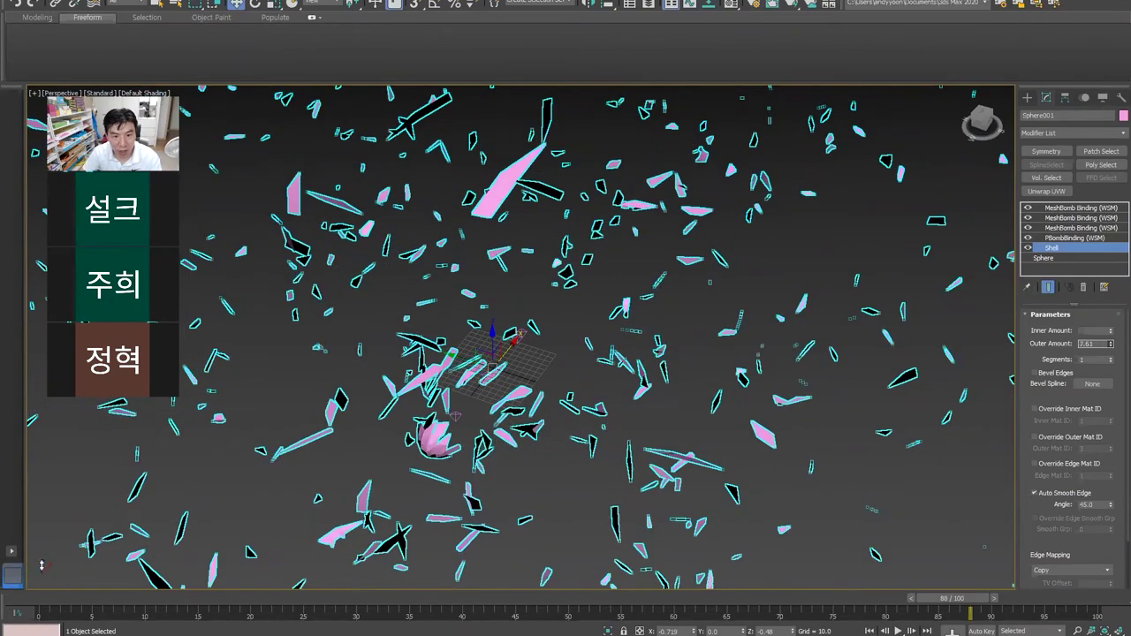
{"action": "mouse_move", "coordinate": [41, 566]}
{"action": "left_mouse_down"}
{"action": "mouse_move", "coordinate": [89, 69]}
{"action": "mouse_move", "coordinate": [1, 95]}
{"action": "left_mouse_up"}
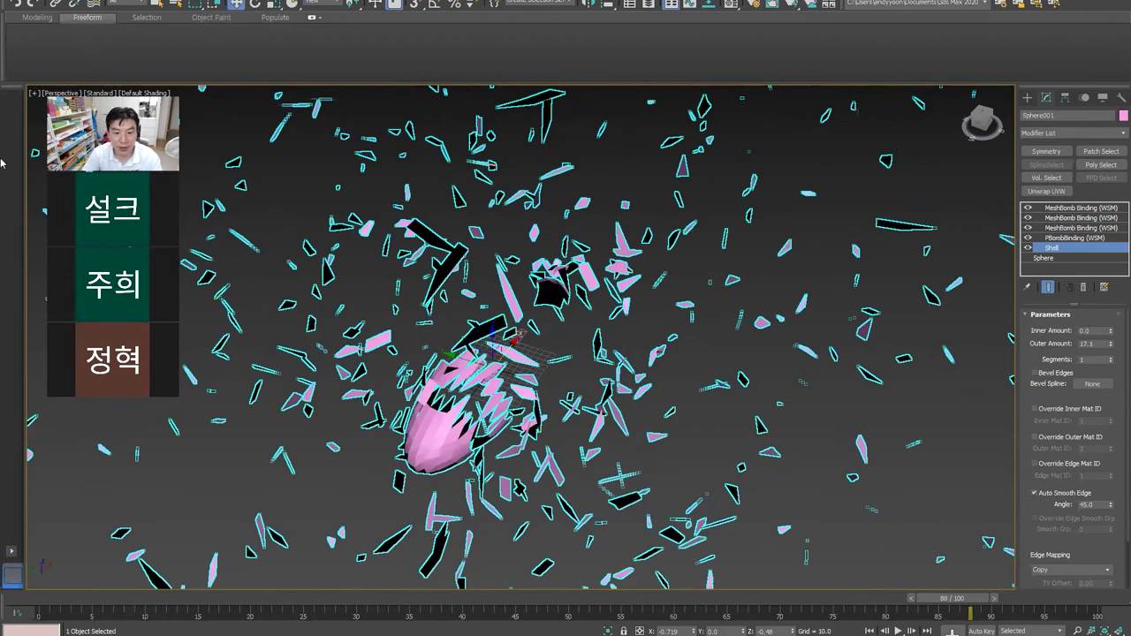
{"action": "middle_click_drag", "start_coordinate": [35, 230], "coordinate": [186, 631], "text": "alt"}
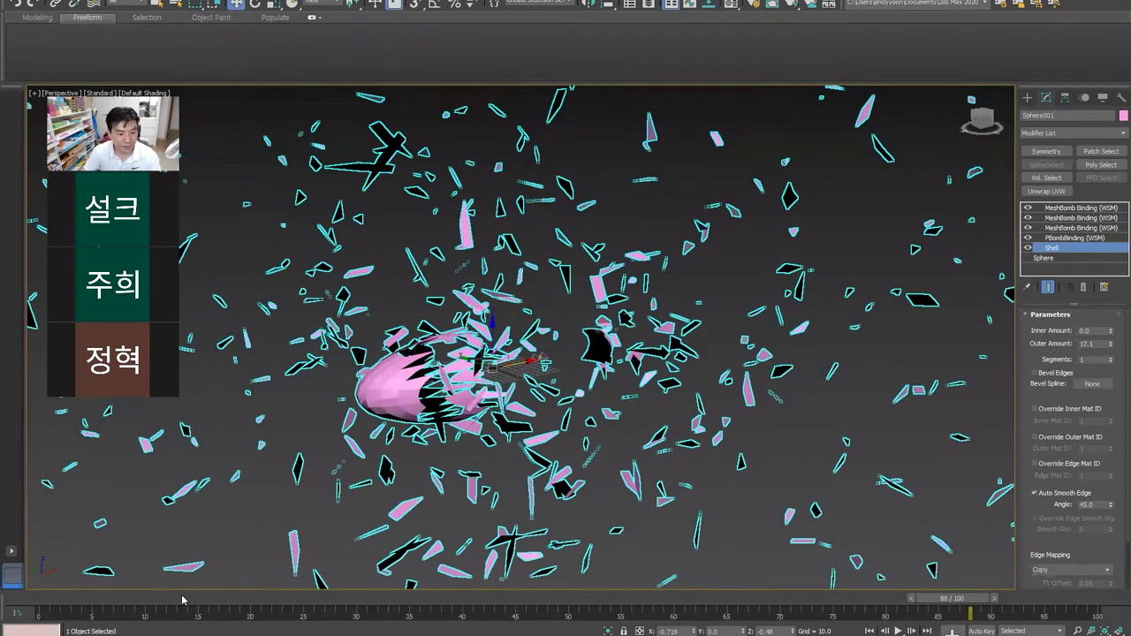
{"action": "left_click_drag", "start_coordinate": [184, 600], "coordinate": [1, 604]}
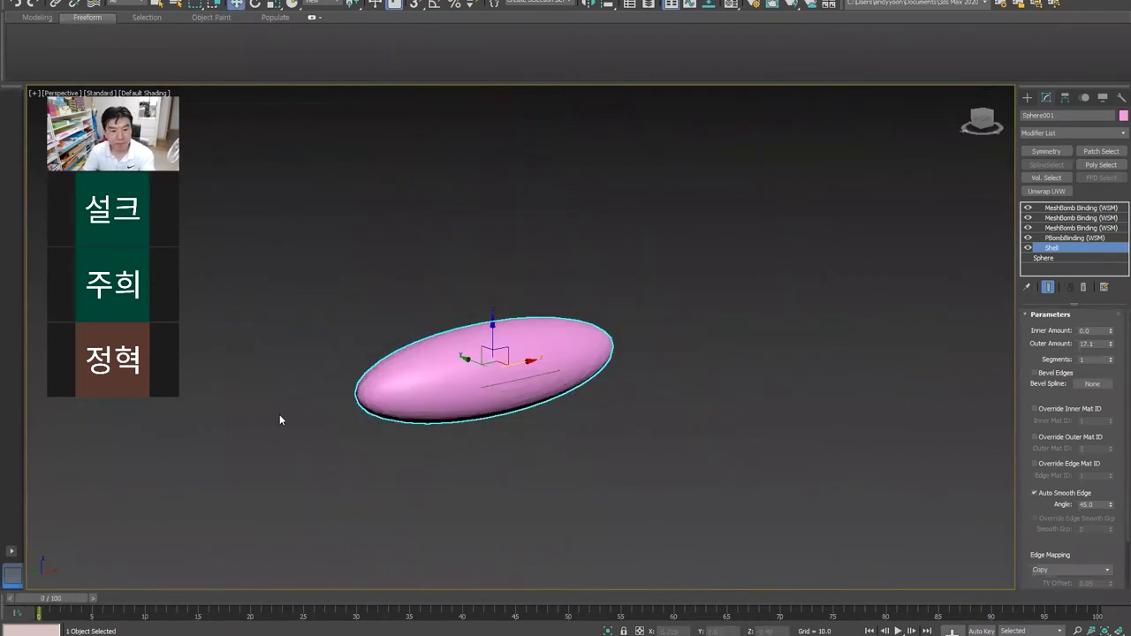
{"action": "key", "text": "slash"}
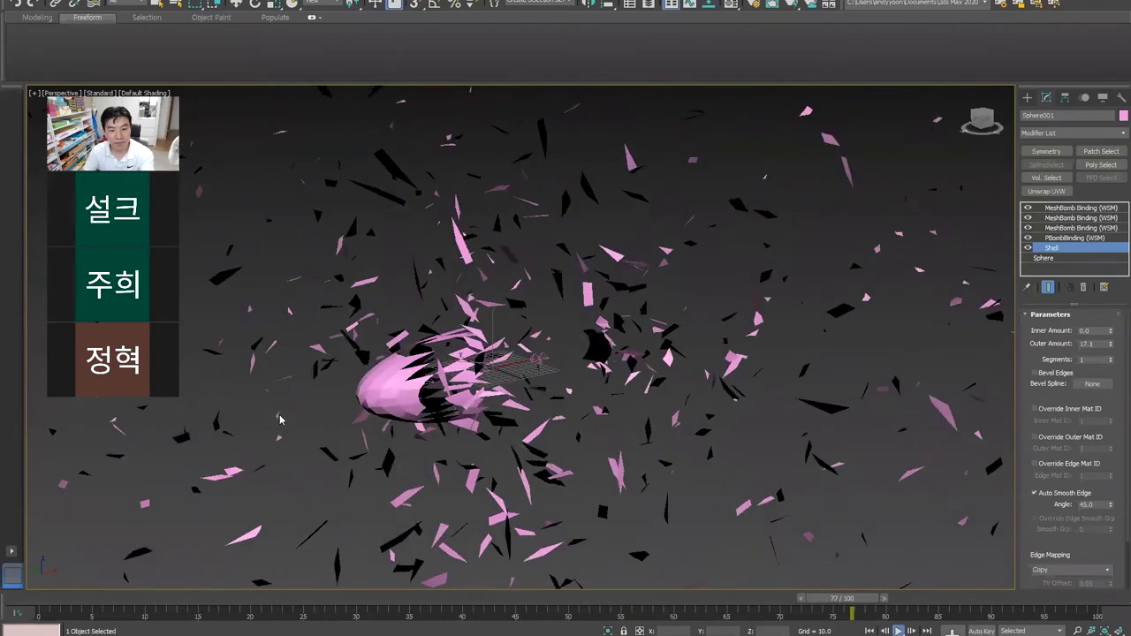
{"action": "key", "text": "slash"}
{"action": "left_click", "coordinate": [1082, 288]}
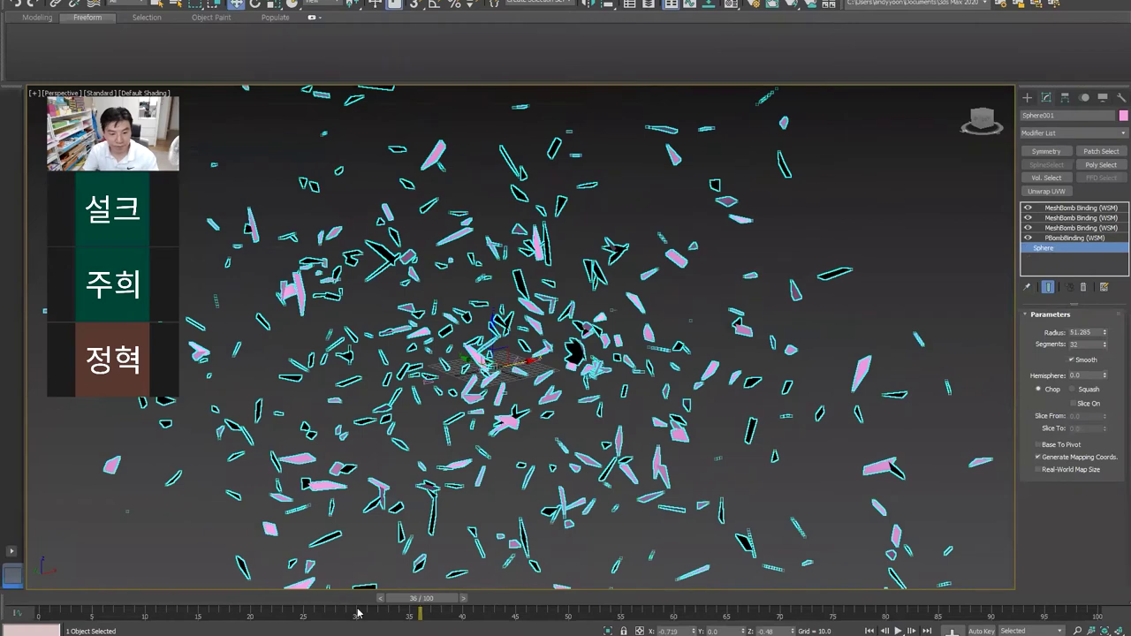
{"action": "left_click_drag", "start_coordinate": [307, 600], "coordinate": [93, 586]}
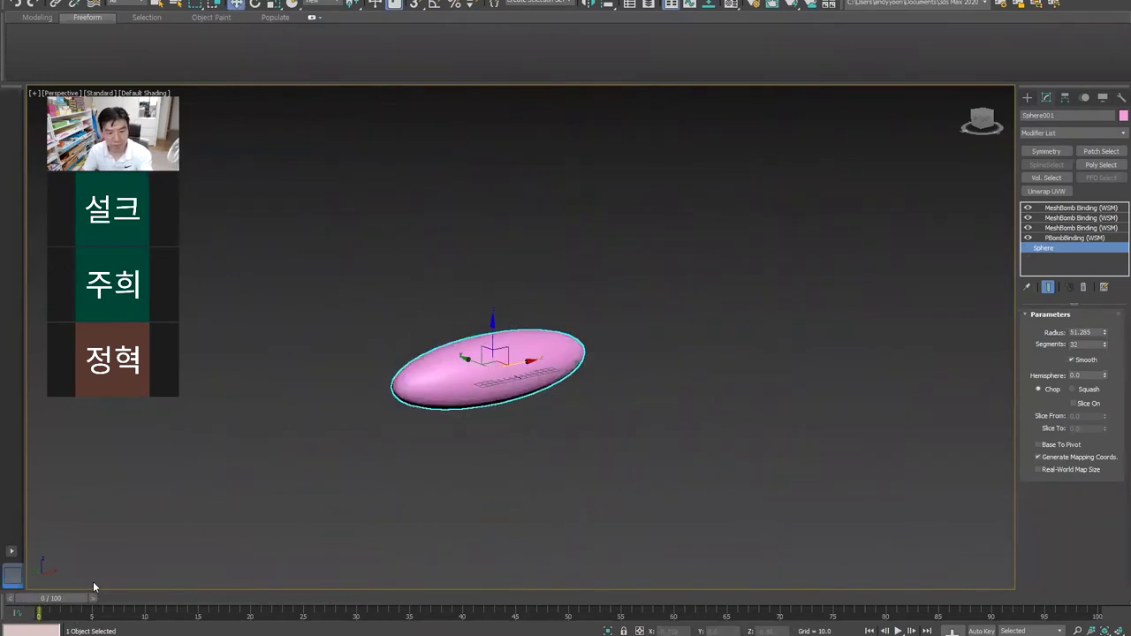
{"action": "key", "text": "slash"}
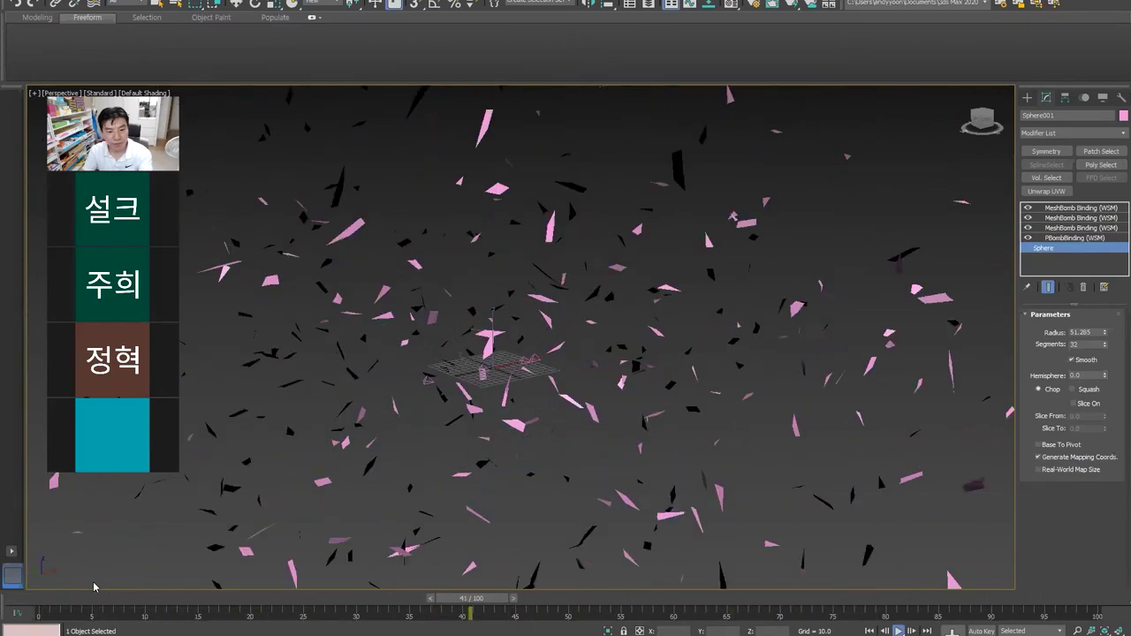
{"action": "key", "text": "slash"}
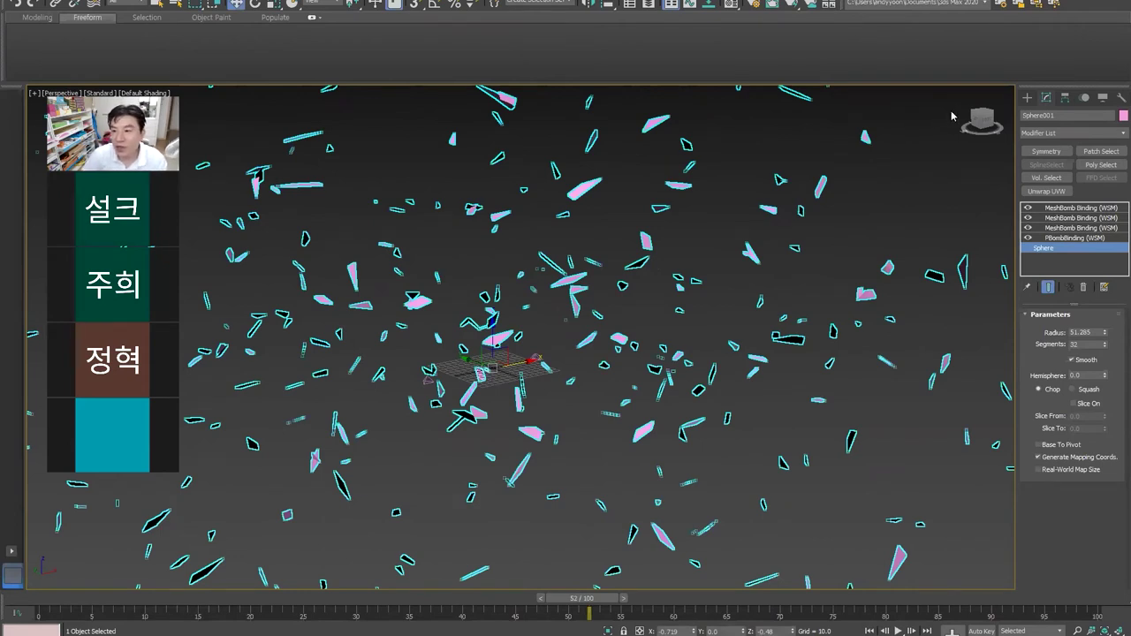
Step: In the Create panel, pick the SphereGizmo helper under Atmospheric Apparatus
{"action": "left_click", "coordinate": [1028, 98]}
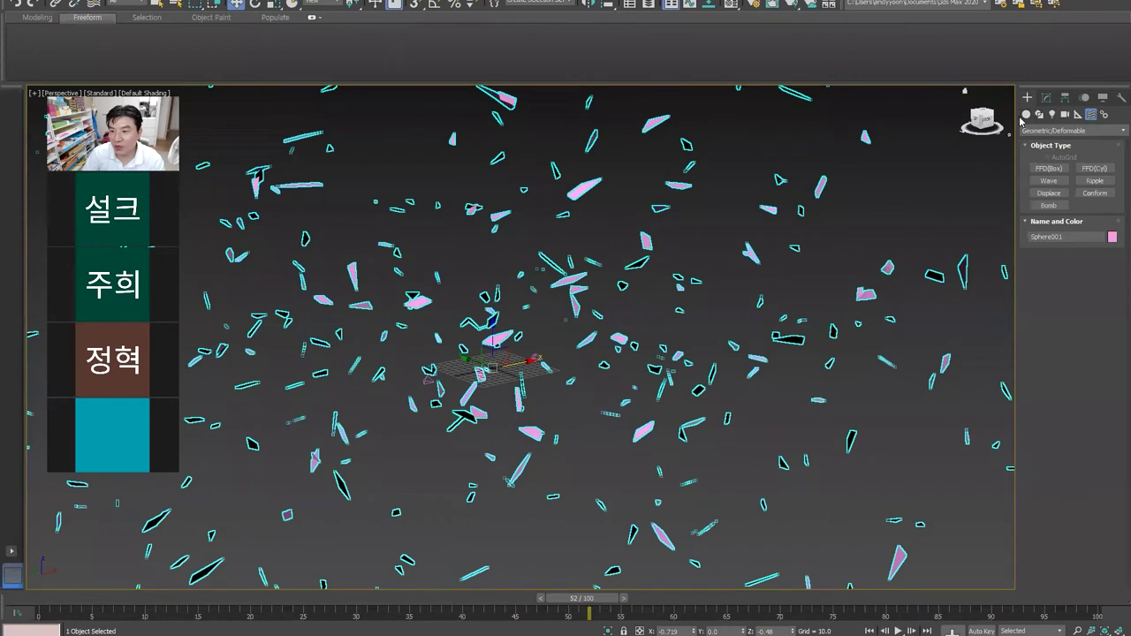
{"action": "left_click", "coordinate": [1025, 115]}
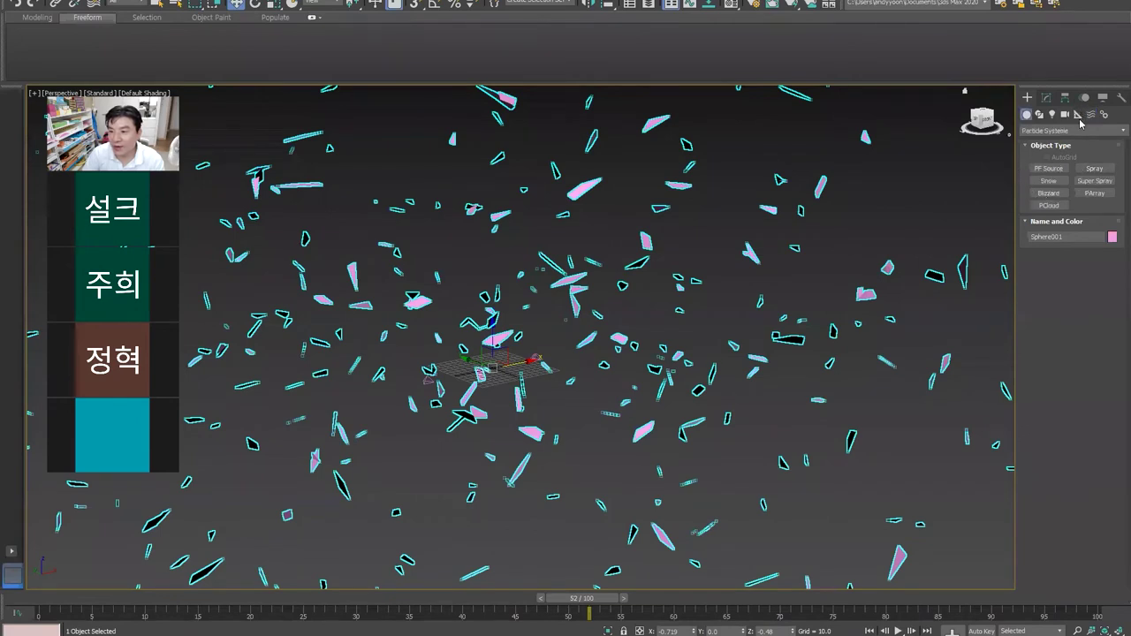
{"action": "left_click", "coordinate": [1079, 117]}
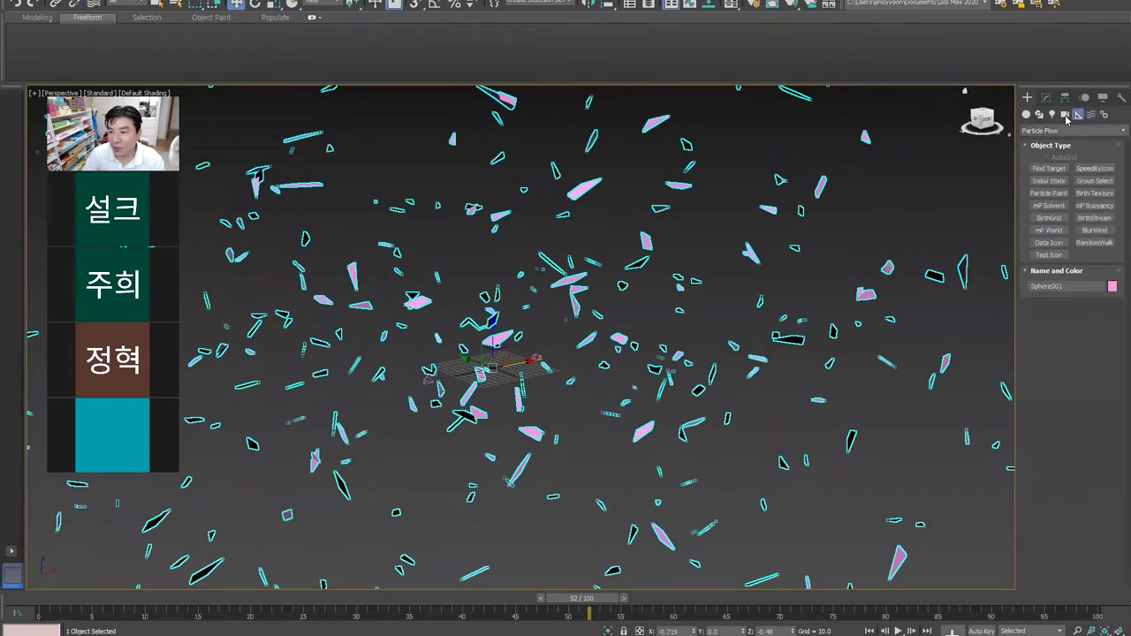
{"action": "left_click", "coordinate": [1066, 116]}
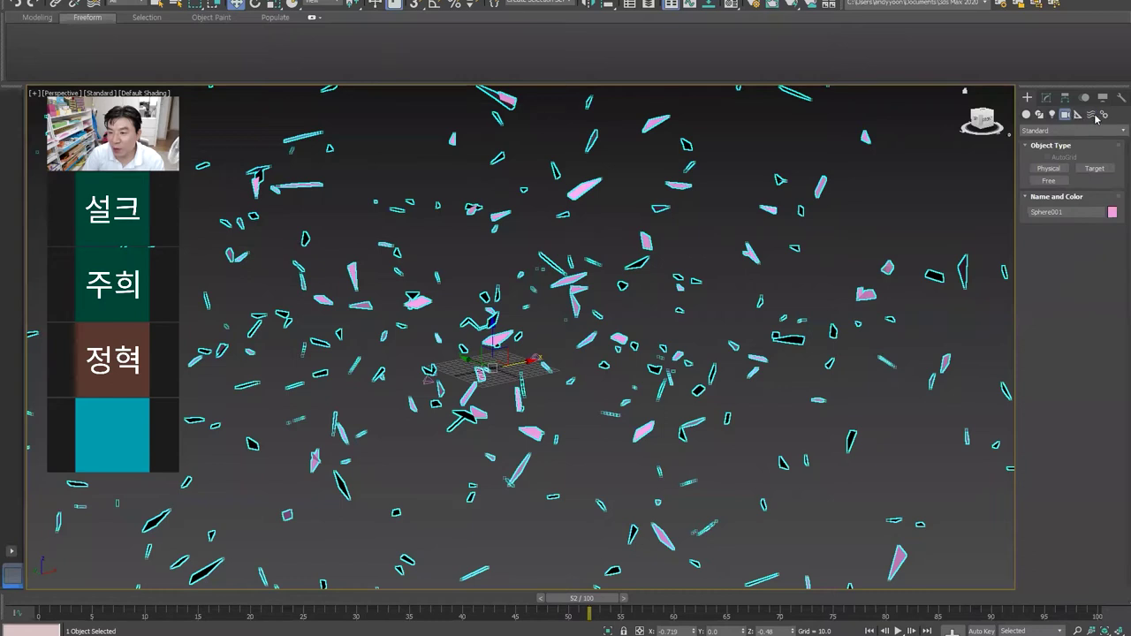
{"action": "left_click", "coordinate": [1092, 114]}
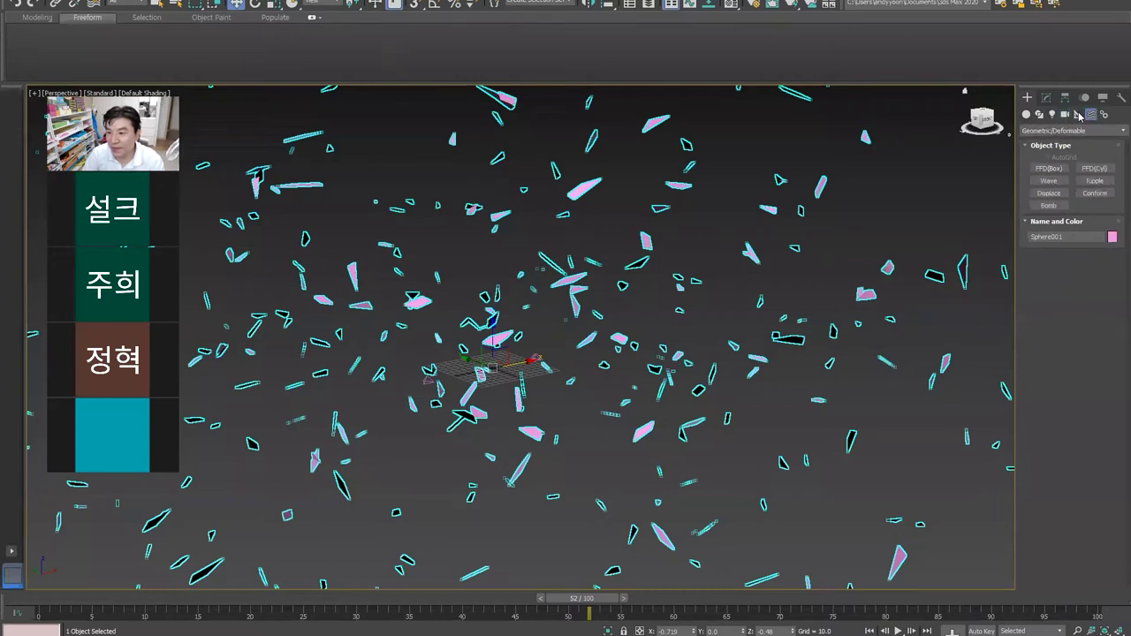
{"action": "left_click", "coordinate": [1067, 115]}
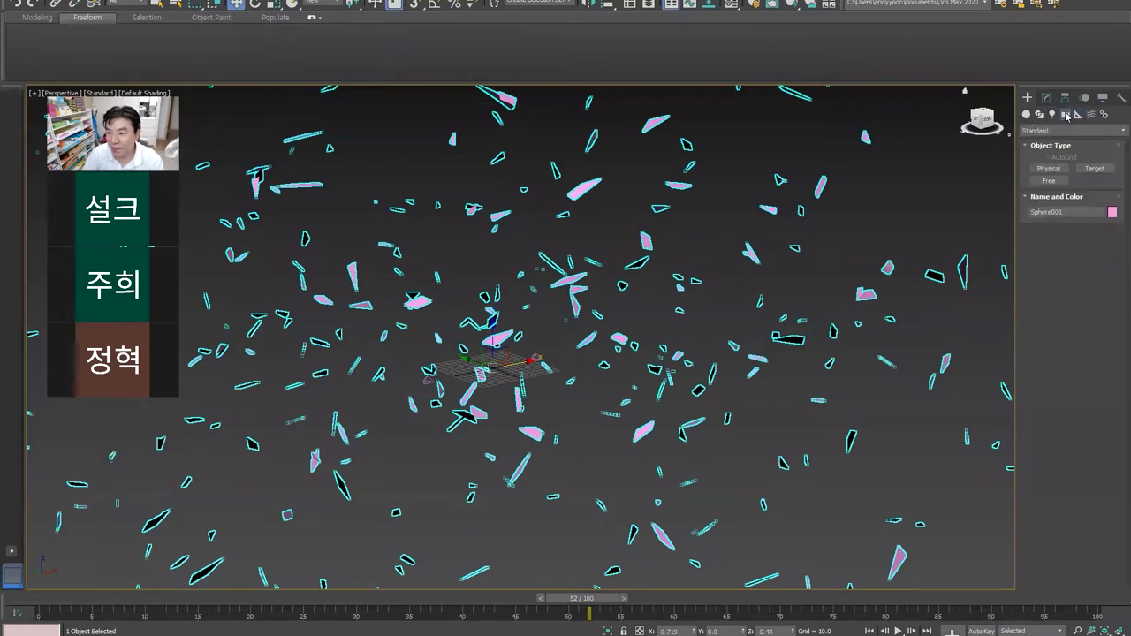
{"action": "left_click", "coordinate": [1025, 115]}
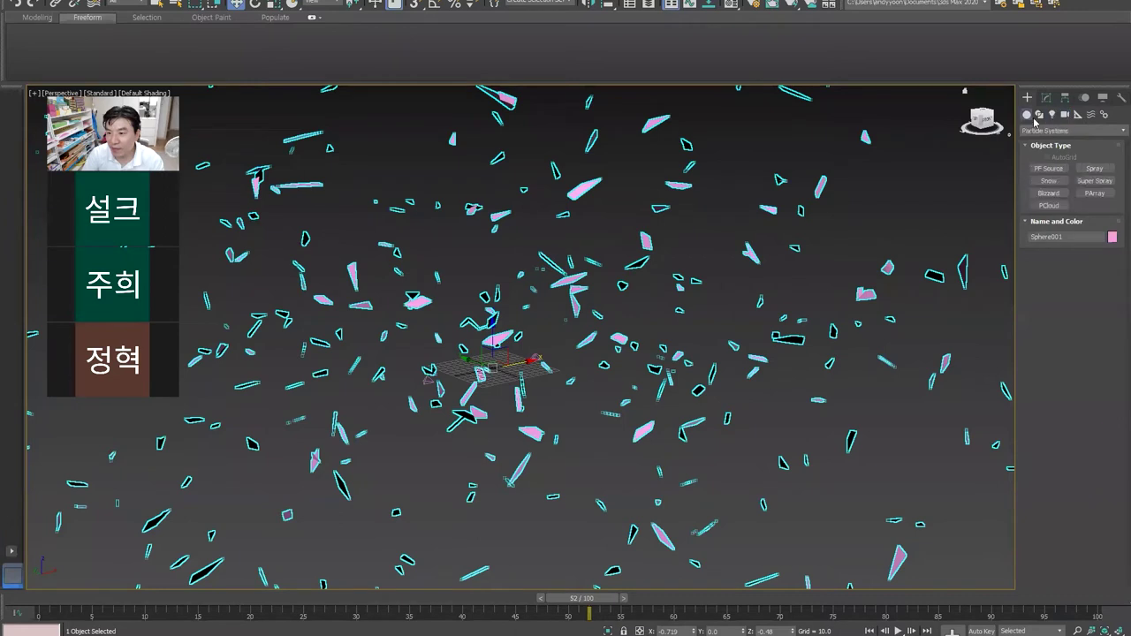
{"action": "left_click", "coordinate": [1077, 115]}
{"action": "left_click", "coordinate": [1073, 130]}
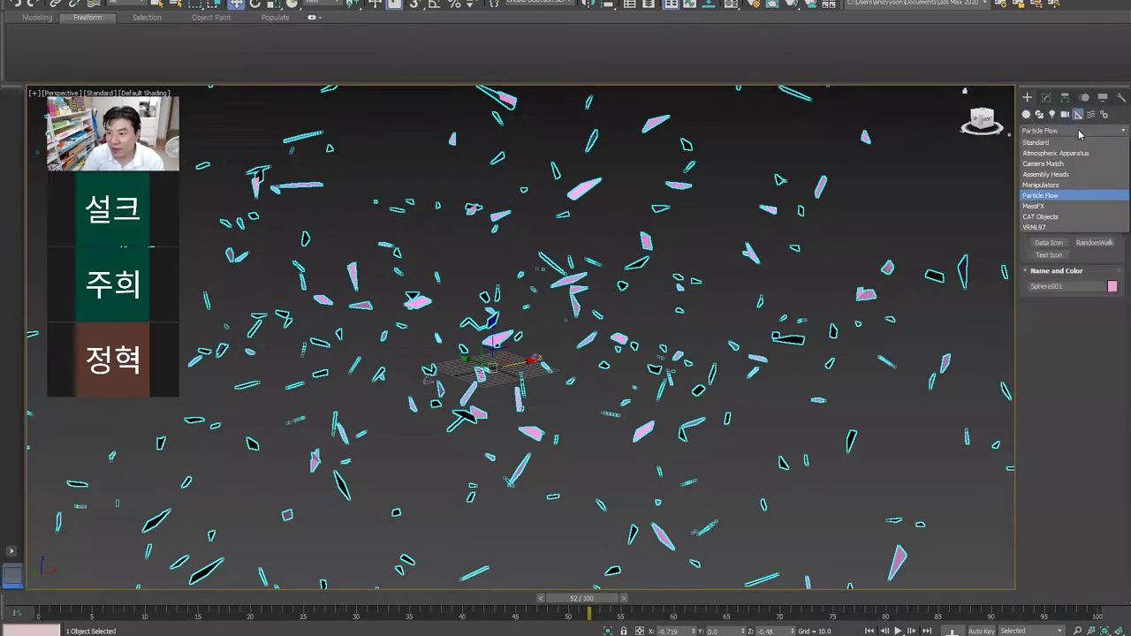
{"action": "left_click", "coordinate": [1074, 153]}
{"action": "left_click", "coordinate": [1094, 168]}
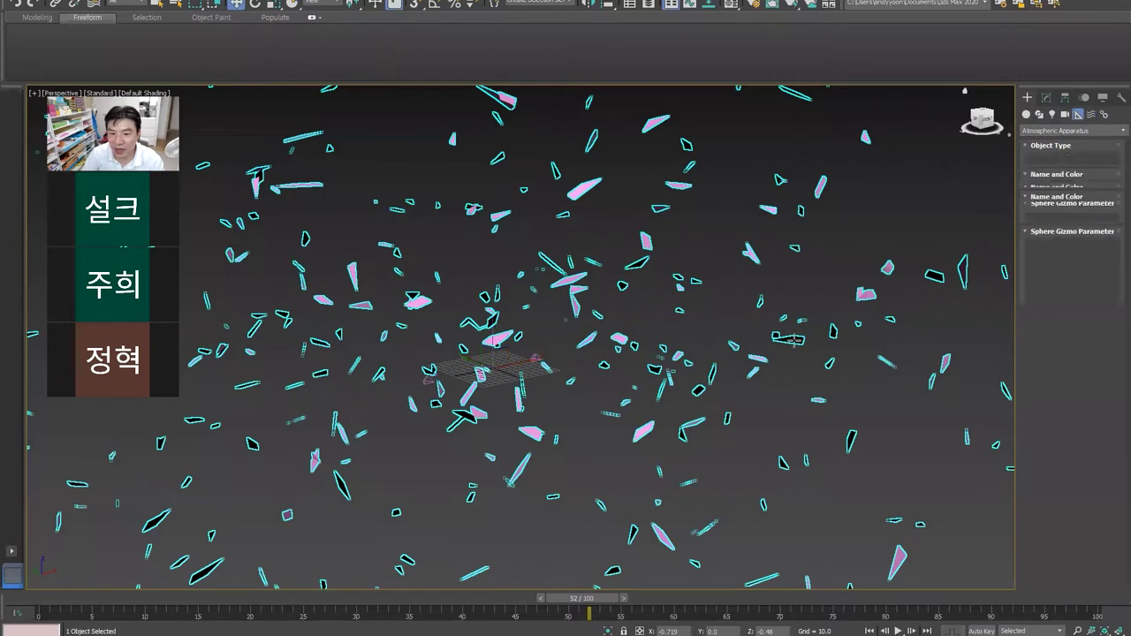
Step: Rewind to frame 0 and start drawing a sphere gizmo at the ellipsoid's left end in front view
{"action": "left_click_drag", "start_coordinate": [420, 607], "coordinate": [40, 607]}
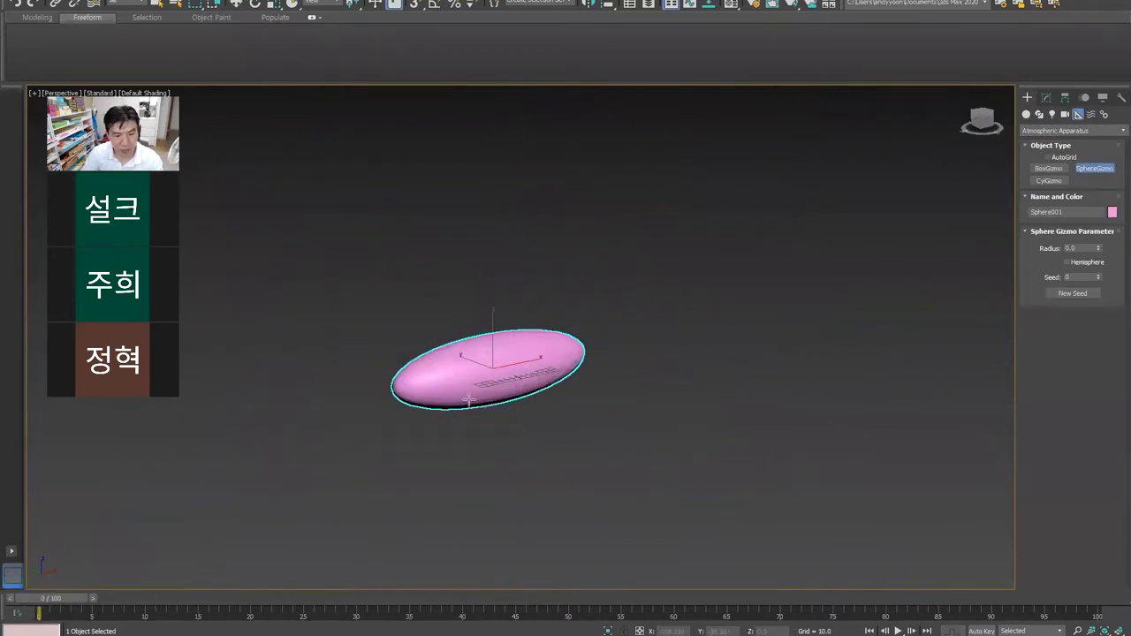
{"action": "key", "text": "f"}
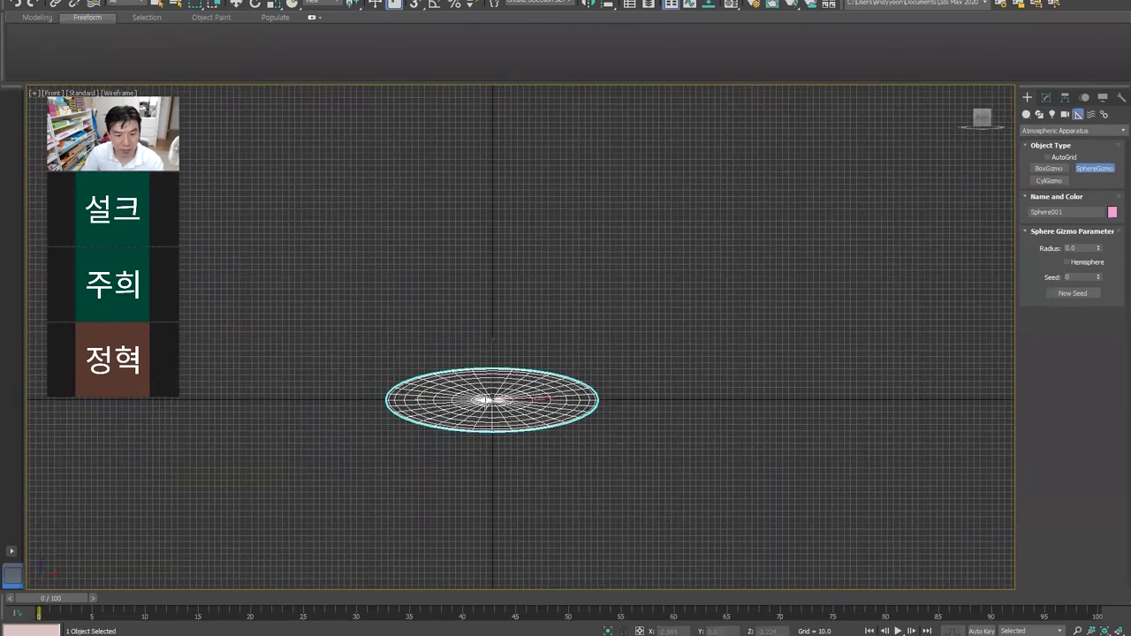
{"action": "middle_click_drag", "start_coordinate": [484, 403], "coordinate": [558, 383]}
Step: Size the sphere gizmo to radius about 79.7 and clone two copies rightward along the ellipsoid
{"action": "left_click_drag", "start_coordinate": [493, 380], "coordinate": [508, 427]}
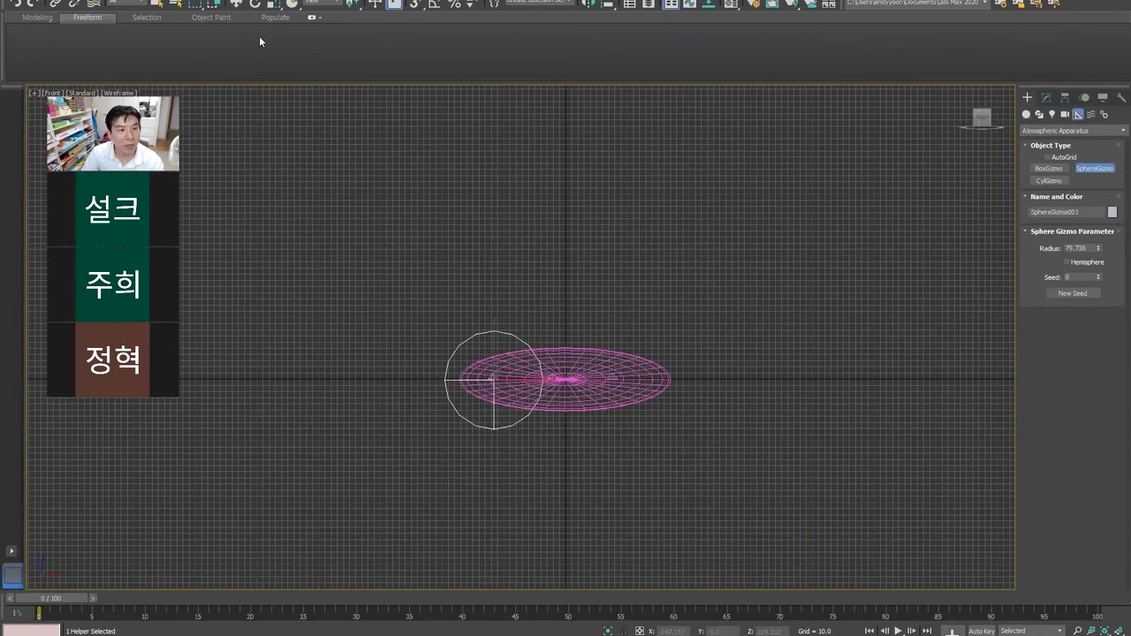
{"action": "left_click", "coordinate": [235, 3]}
{"action": "left_click_drag", "start_coordinate": [511, 363], "coordinate": [605, 367], "text": "shift"}
{"action": "left_click", "coordinate": [568, 365]}
{"action": "left_click_drag", "start_coordinate": [605, 366], "coordinate": [668, 364], "text": "shift"}
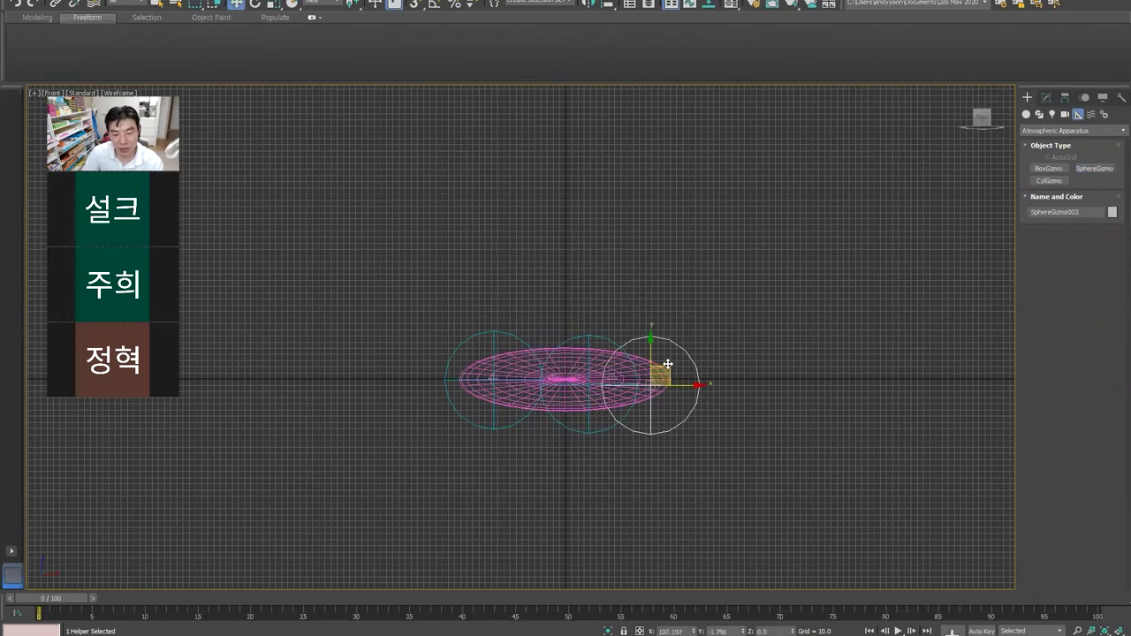
{"action": "left_click", "coordinate": [569, 365]}
Step: In the shaded Perspective view, select the left sphere gizmo for editing in the Modify panel
{"action": "mouse_move", "coordinate": [569, 365]}
{"action": "middle_mouse_down", "text": "alt"}
{"action": "mouse_move", "coordinate": [560, 426]}
{"action": "mouse_move", "coordinate": [599, 437]}
{"action": "middle_mouse_up", "text": "alt"}
{"action": "key", "text": "p"}
{"action": "key", "text": "F3"}
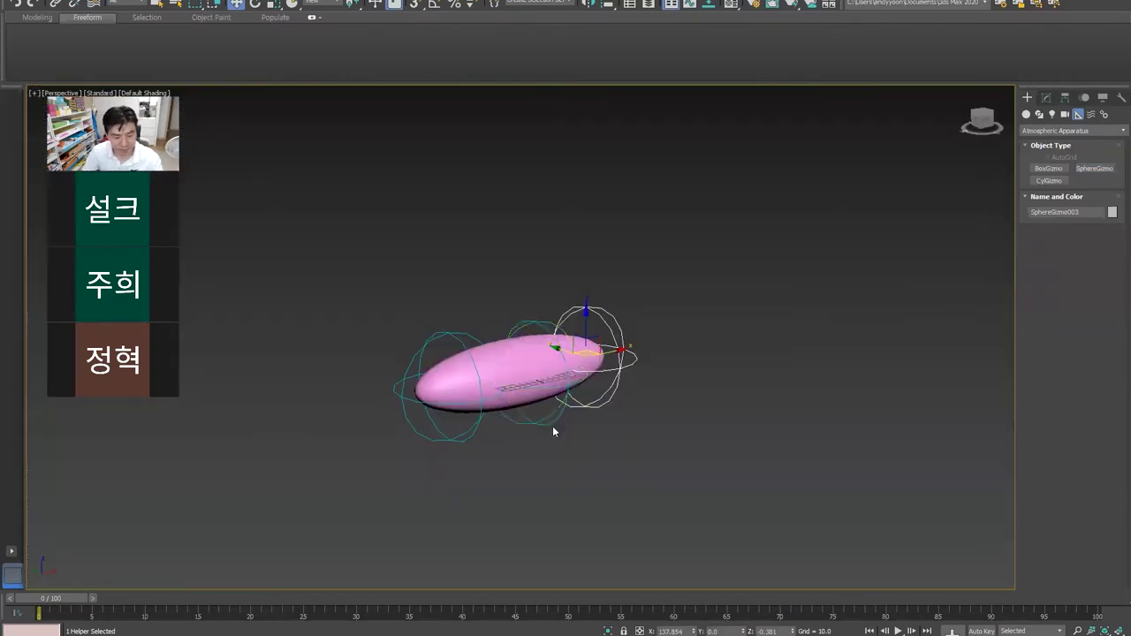
{"action": "scroll", "coordinate": [530, 429], "scroll_direction": "up", "scroll_amount": 2}
{"action": "scroll", "coordinate": [478, 430], "scroll_direction": "up", "scroll_amount": 2}
{"action": "left_click", "coordinate": [450, 429]}
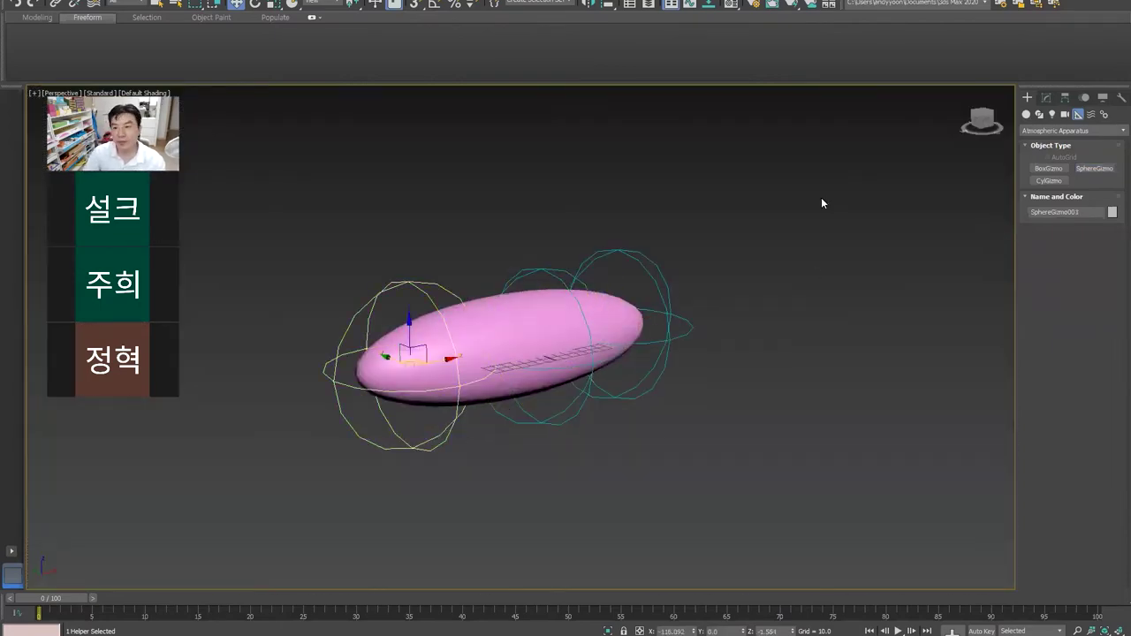
{"action": "left_click", "coordinate": [1044, 97]}
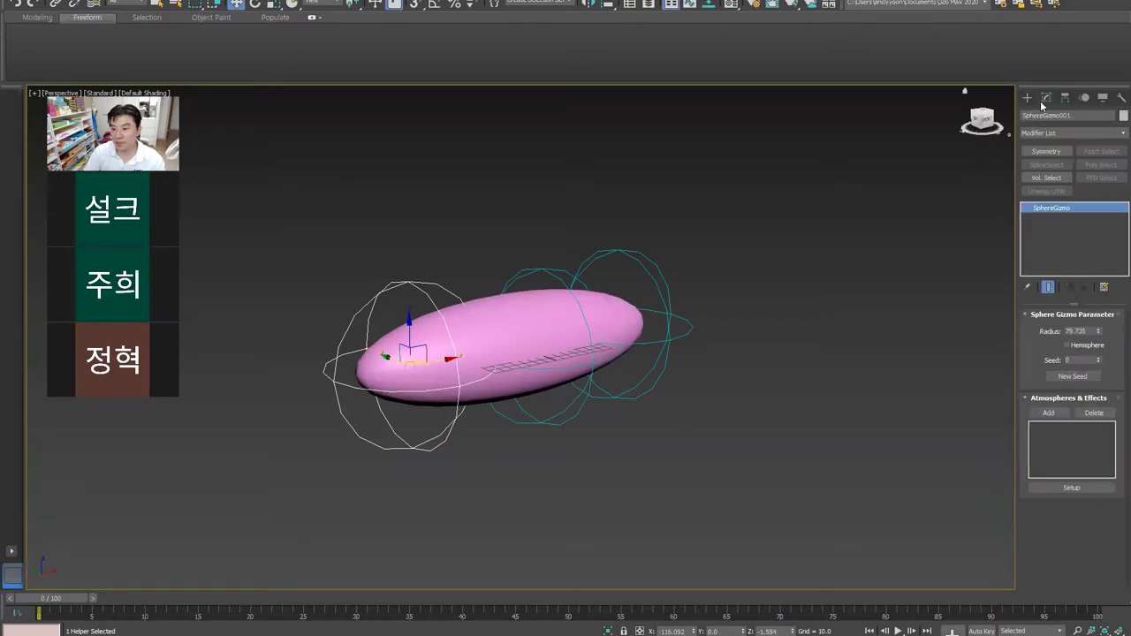
Step: Attach a Fire Effect with Explosion enabled to SphereGizmo001 and scrub to watch the burst
{"action": "left_click", "coordinate": [1049, 413]}
{"action": "double_click", "coordinate": [480, 263]}
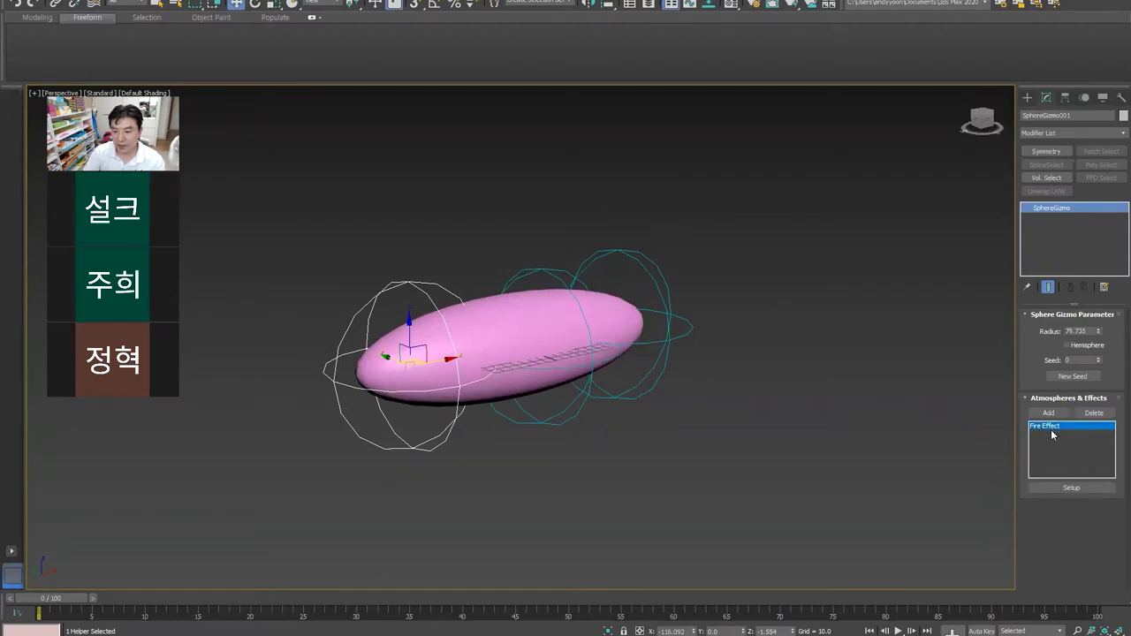
{"action": "left_click", "coordinate": [1071, 488]}
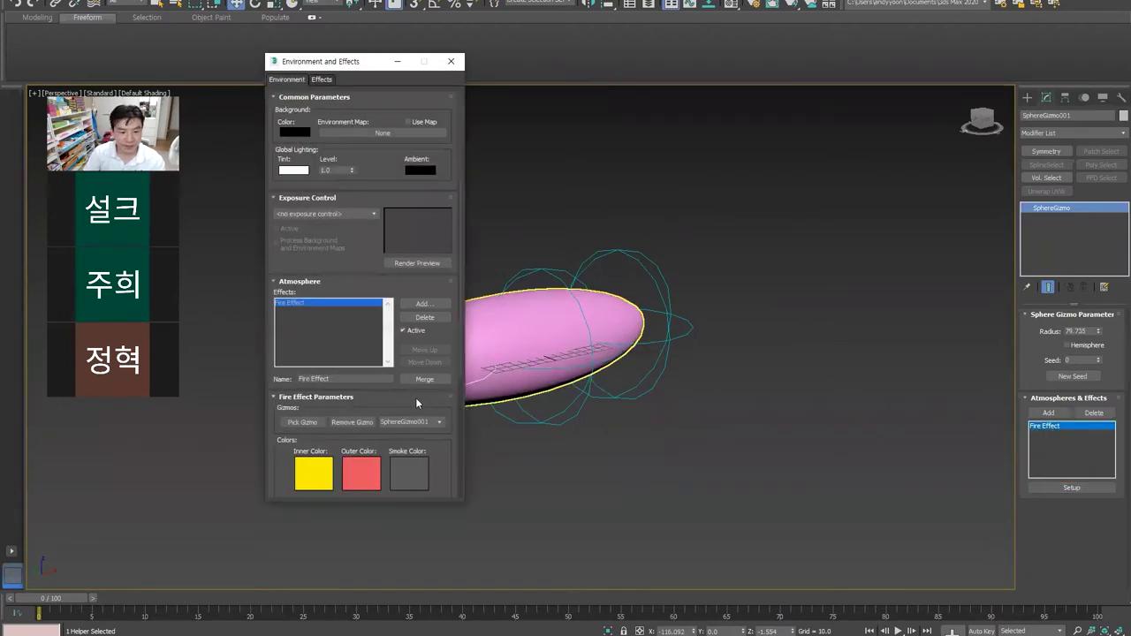
{"action": "scroll", "coordinate": [375, 341], "scroll_direction": "down", "scroll_amount": 4}
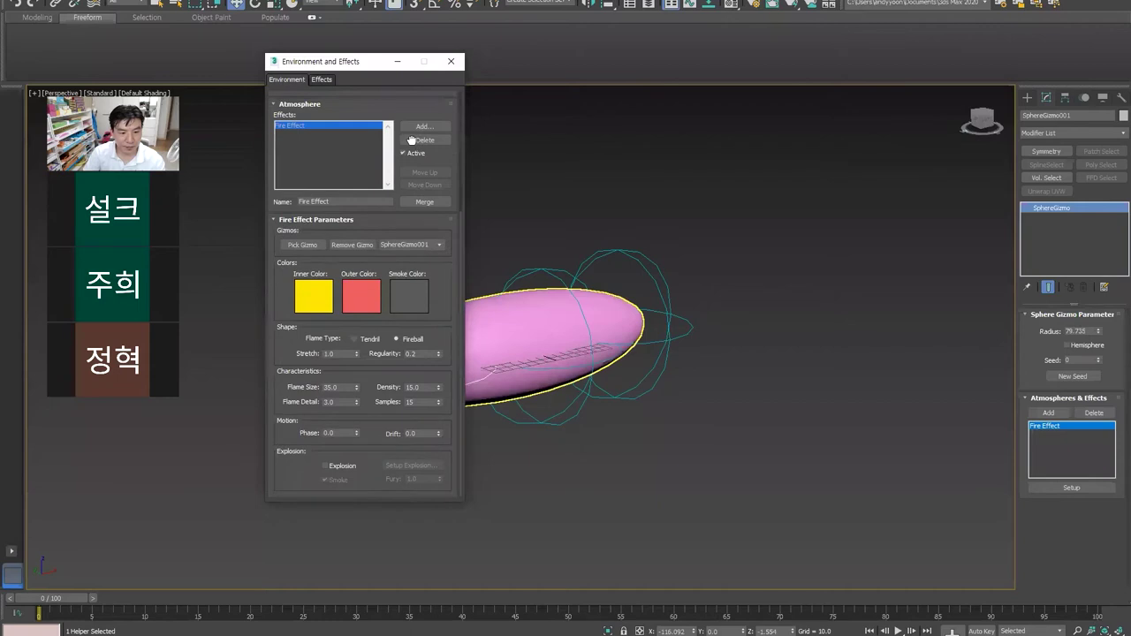
{"action": "left_click", "coordinate": [324, 465]}
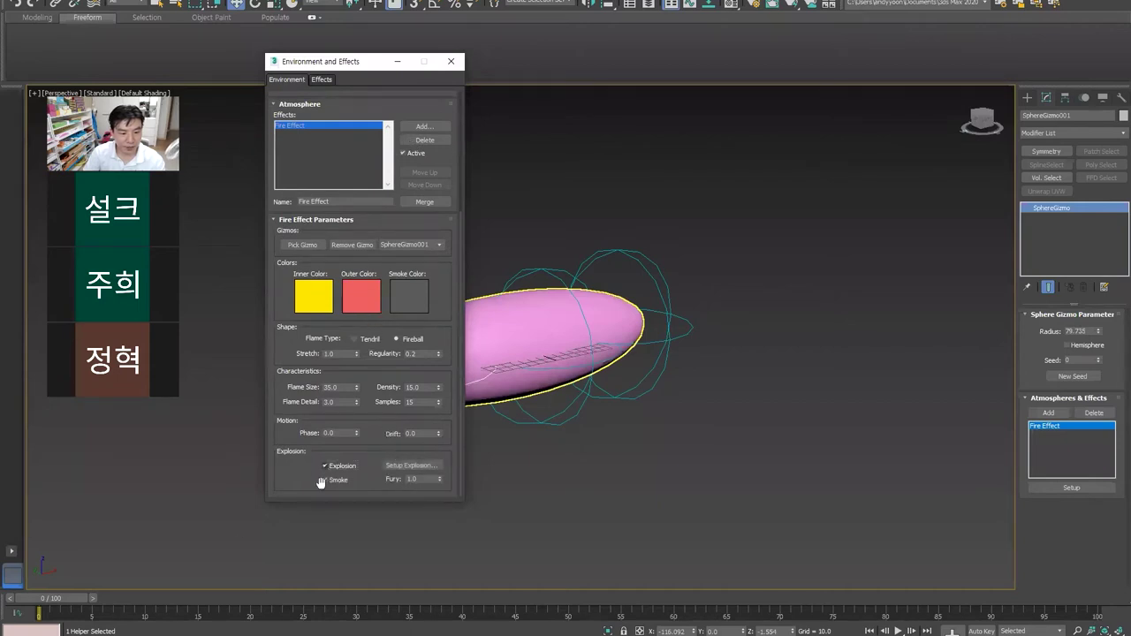
{"action": "left_click_drag", "start_coordinate": [78, 602], "coordinate": [295, 607]}
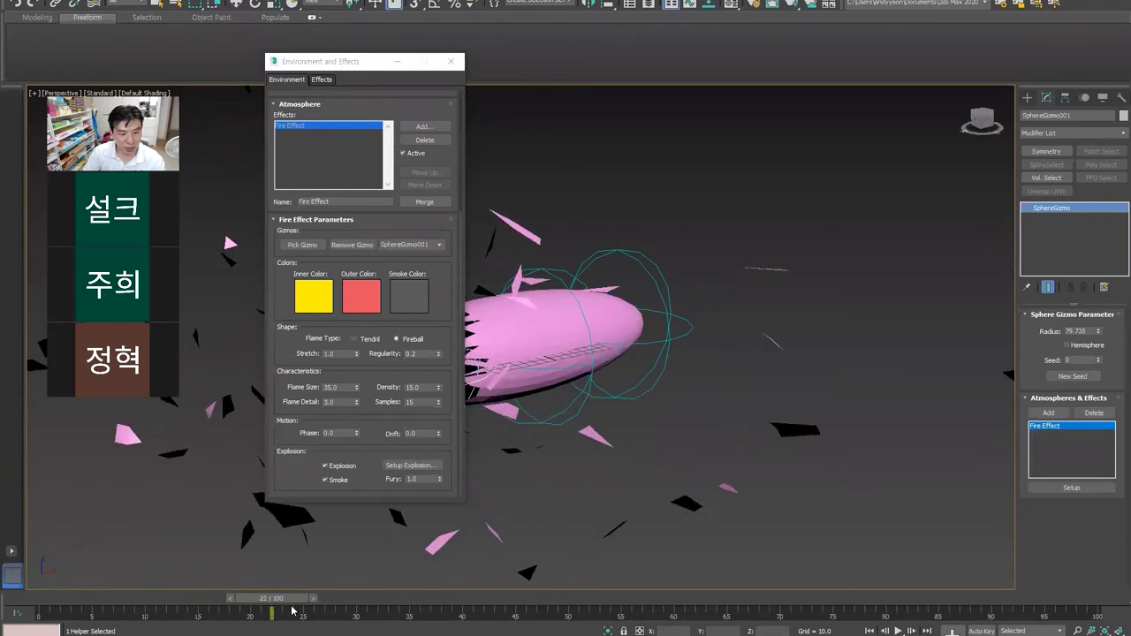
{"action": "left_click", "coordinate": [422, 468]}
Step: Set the first explosion's End Time to 20 and close Environment and Effects
{"action": "double_click", "coordinate": [352, 290]}
{"action": "type", "text": "20"}
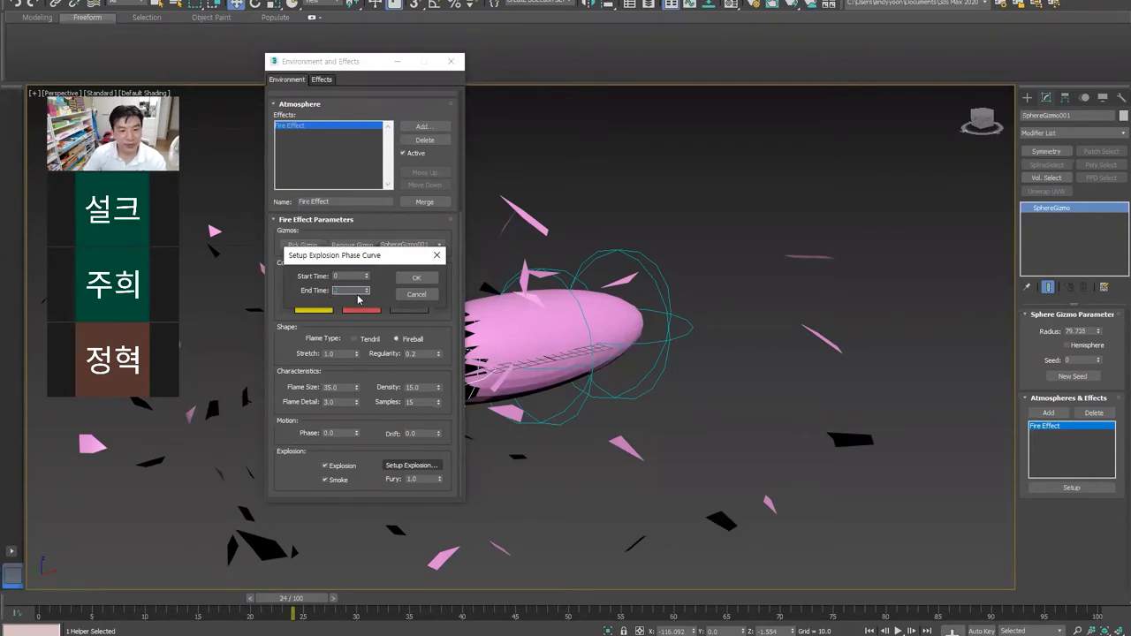
{"action": "double_click", "coordinate": [355, 290]}
{"action": "type", "text": "25"}
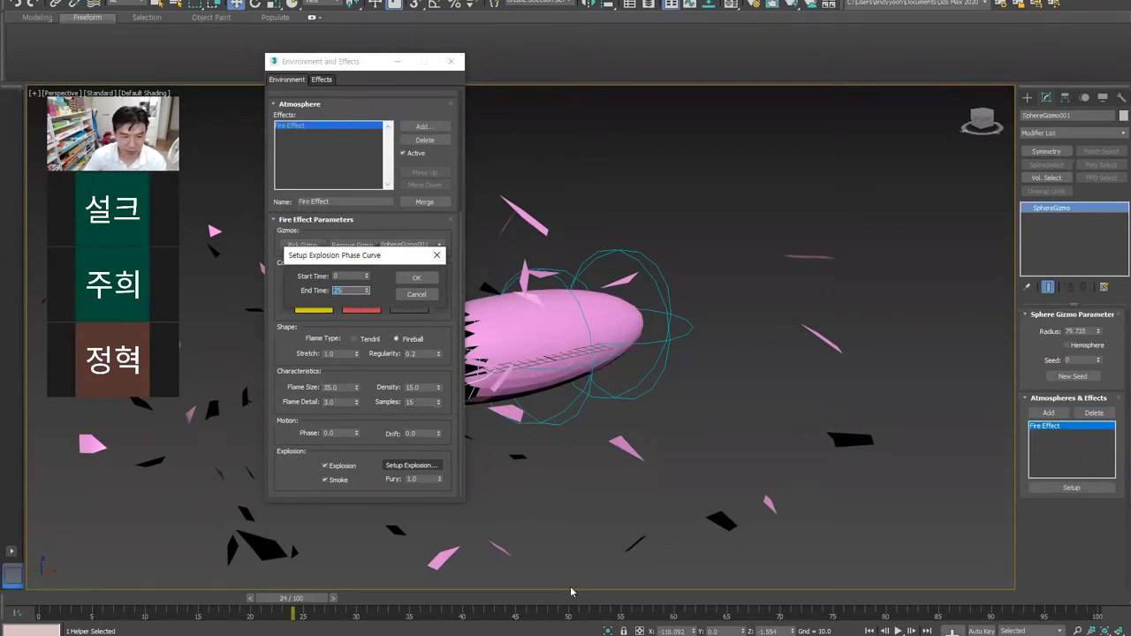
{"action": "left_click", "coordinate": [416, 277]}
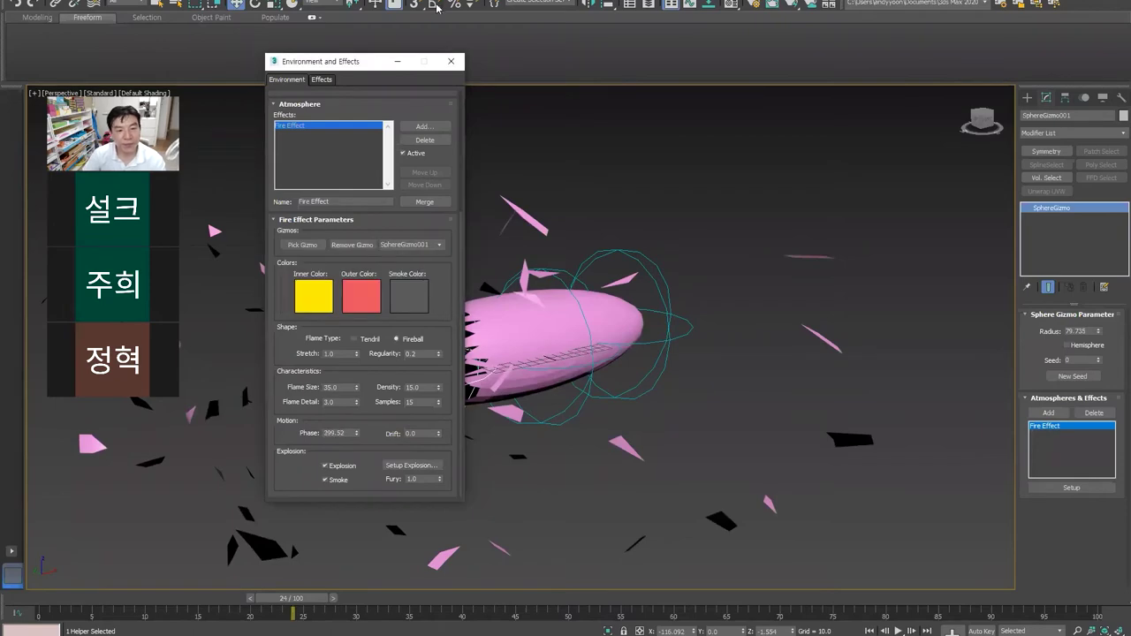
{"action": "left_click", "coordinate": [450, 61]}
Step: Scrub through the shatter, then select the middle sphere gizmo to add an atmosphere
{"action": "mouse_move", "coordinate": [312, 604]}
{"action": "left_mouse_down"}
{"action": "mouse_move", "coordinate": [411, 605]}
{"action": "mouse_move", "coordinate": [353, 611]}
{"action": "left_mouse_up"}
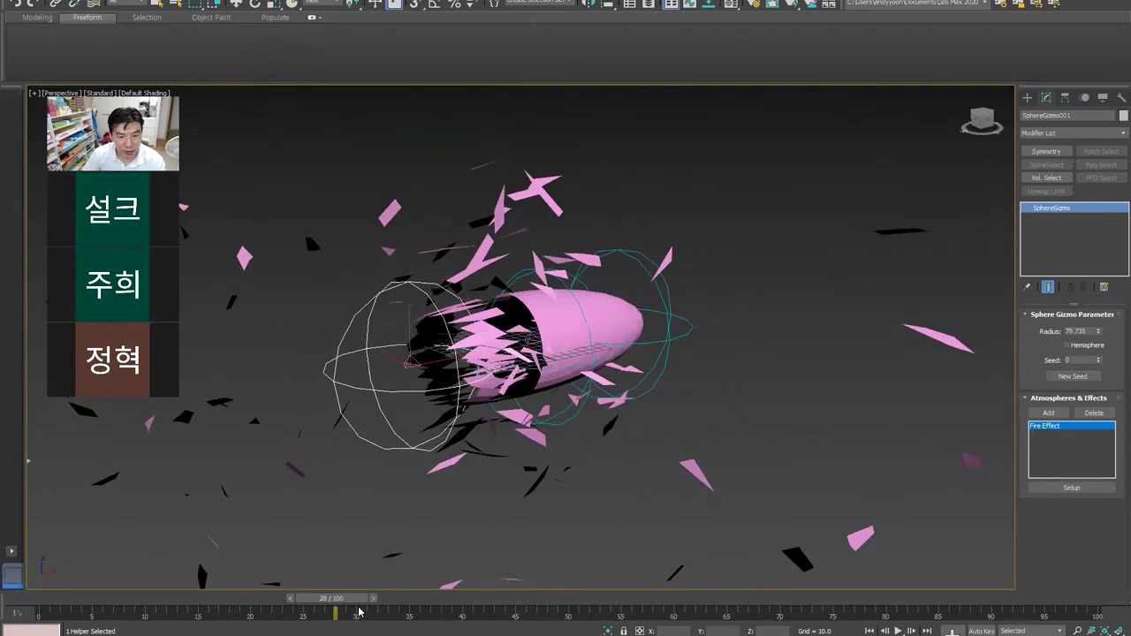
{"action": "left_click_drag", "start_coordinate": [359, 611], "coordinate": [449, 614]}
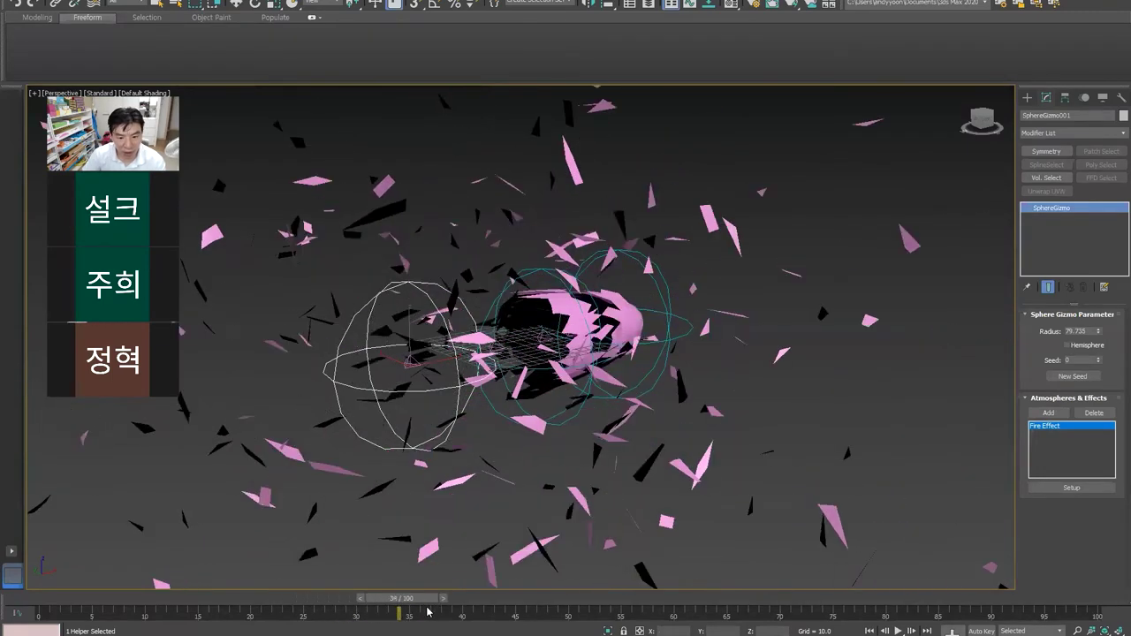
{"action": "left_click_drag", "start_coordinate": [449, 614], "coordinate": [471, 614]}
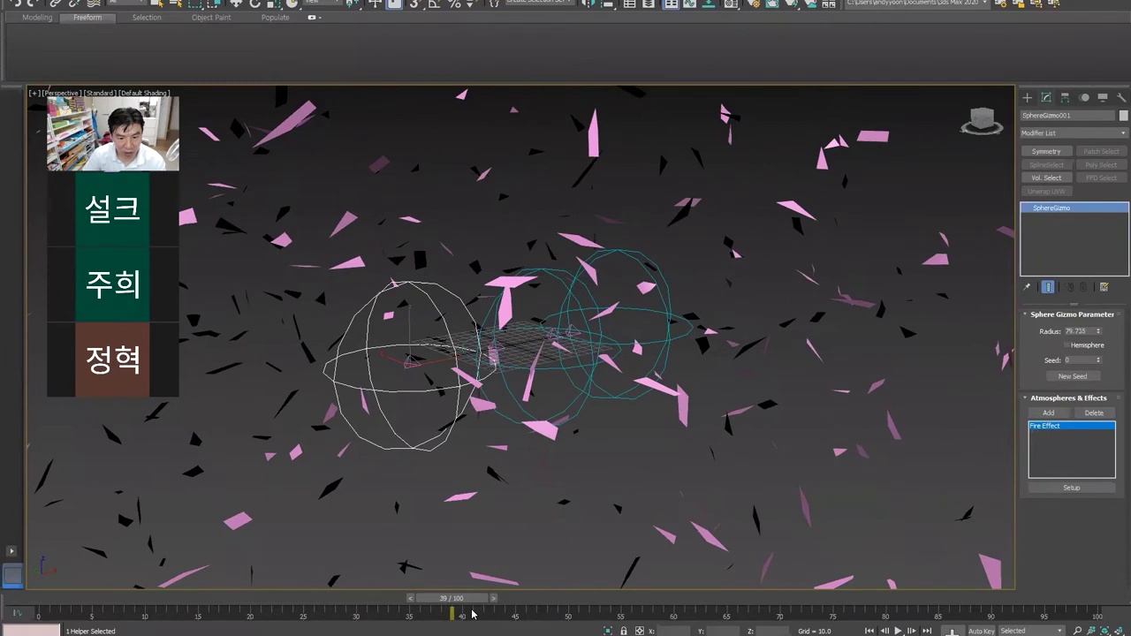
{"action": "key", "text": "w"}
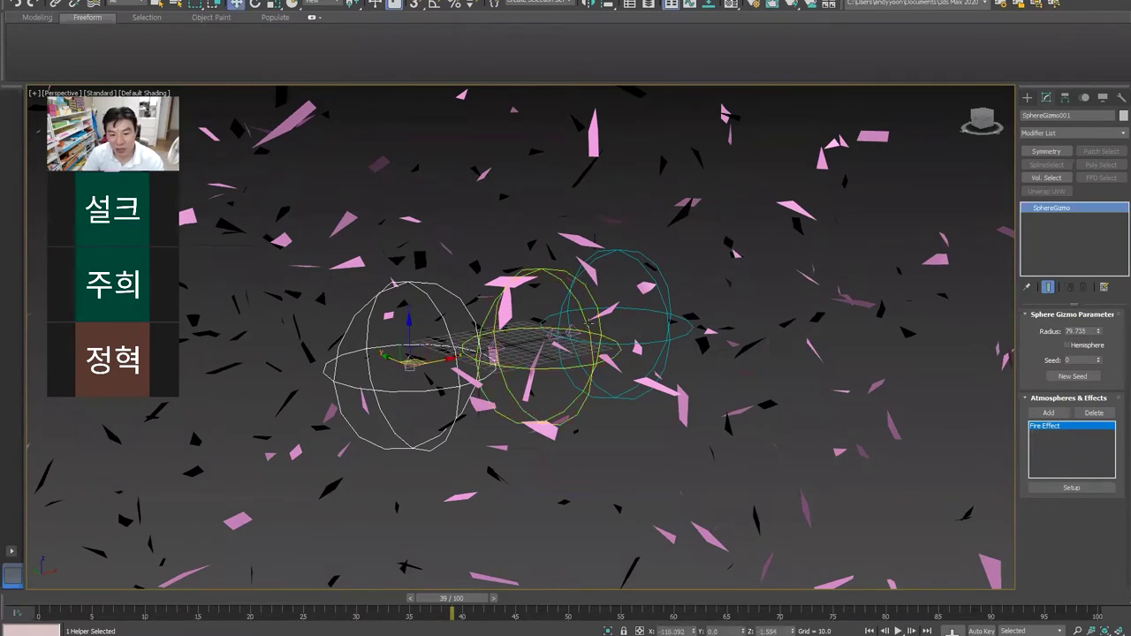
{"action": "left_click", "coordinate": [587, 324]}
{"action": "left_click", "coordinate": [1048, 413]}
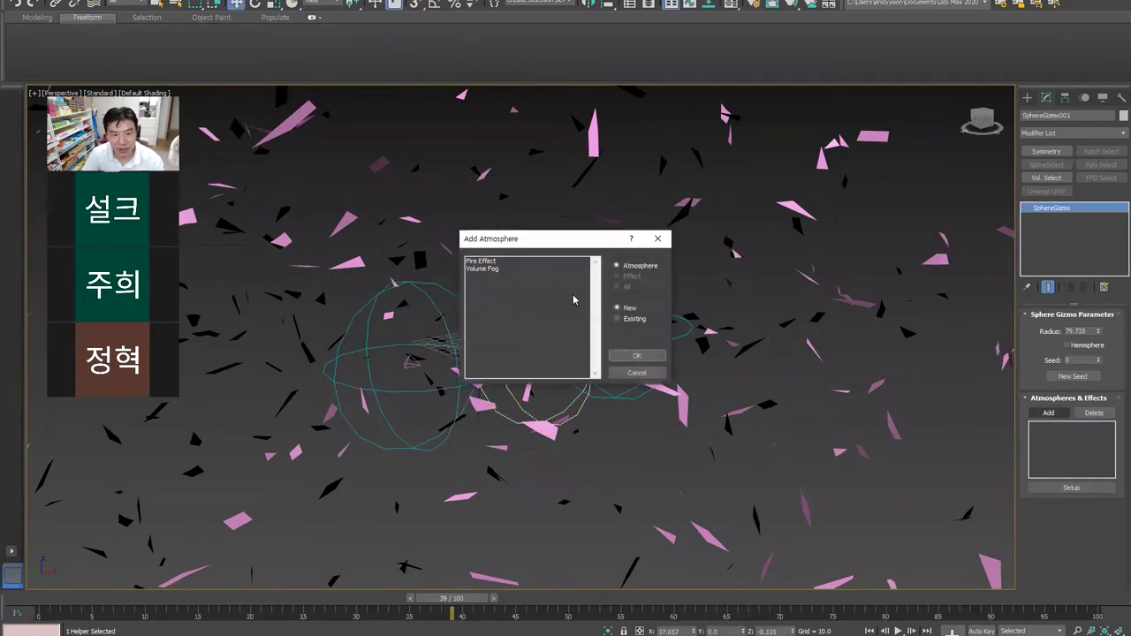
Step: Give SphereGizmo002 a Fire Effect with Explosion on, timed from frame 35 to 40
{"action": "double_click", "coordinate": [487, 263]}
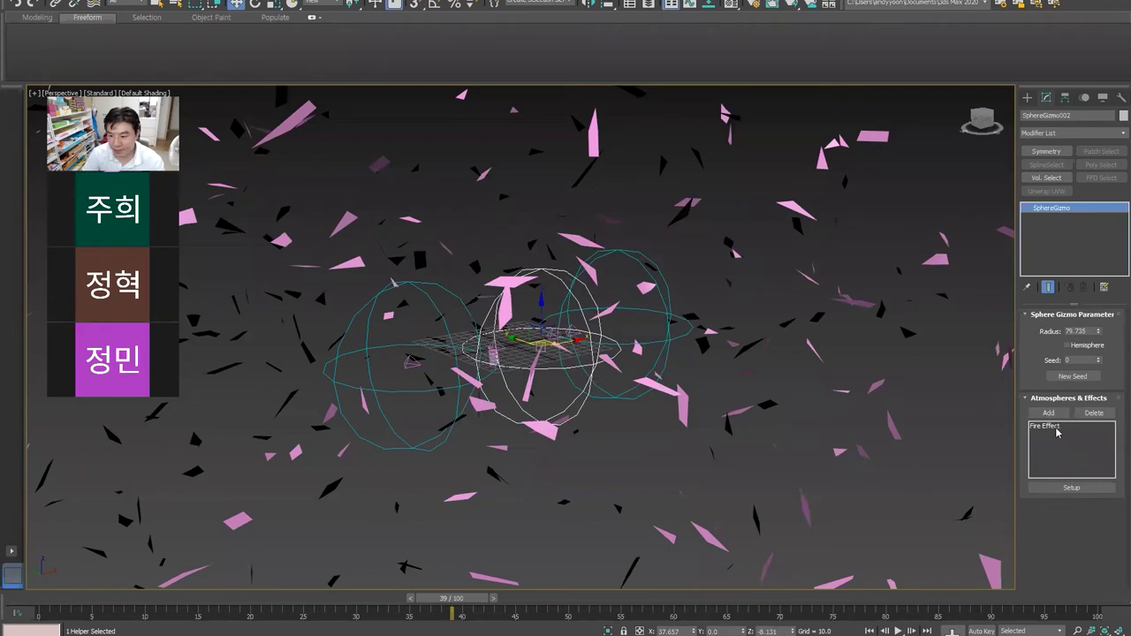
{"action": "left_click", "coordinate": [1051, 426]}
{"action": "left_click", "coordinate": [1070, 486]}
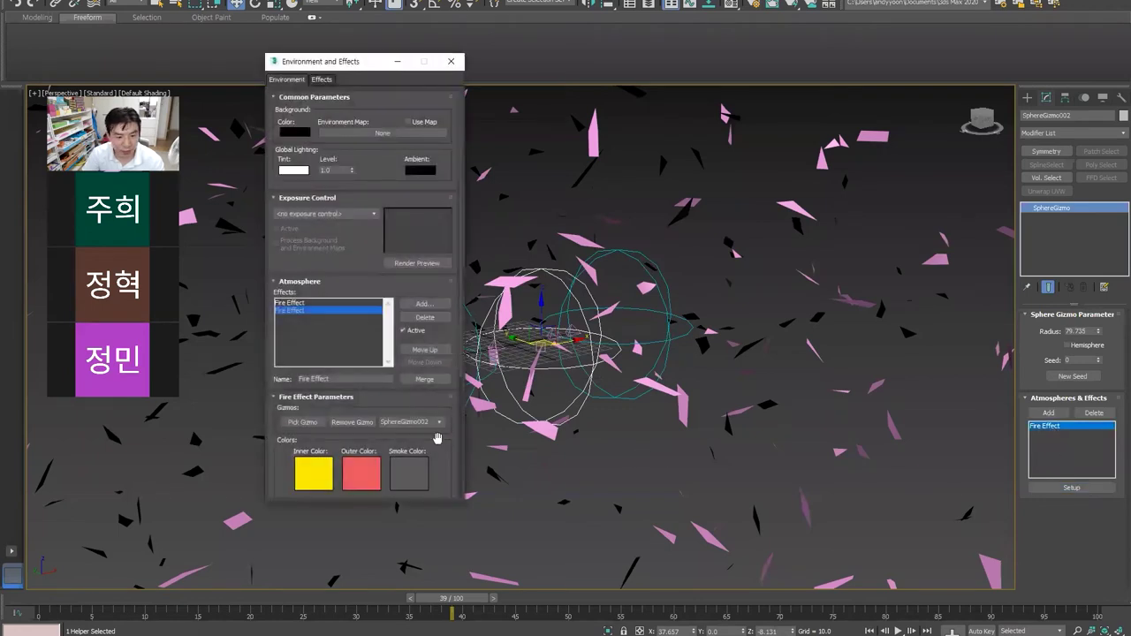
{"action": "left_click_drag", "start_coordinate": [436, 439], "coordinate": [436, 244]}
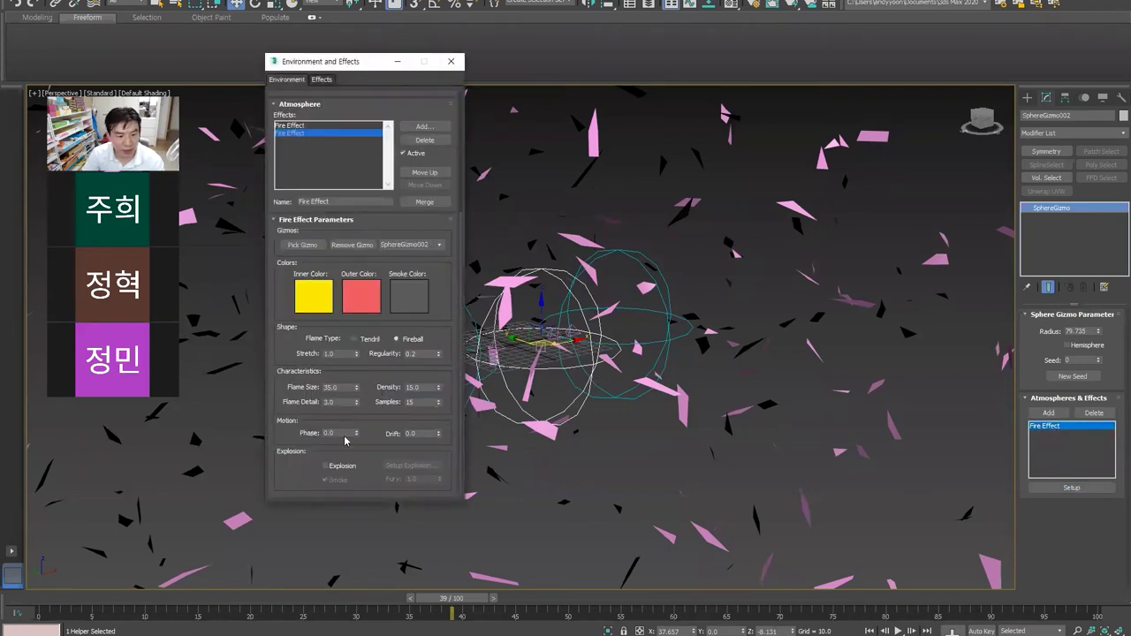
{"action": "left_click", "coordinate": [337, 469]}
{"action": "left_click", "coordinate": [412, 466]}
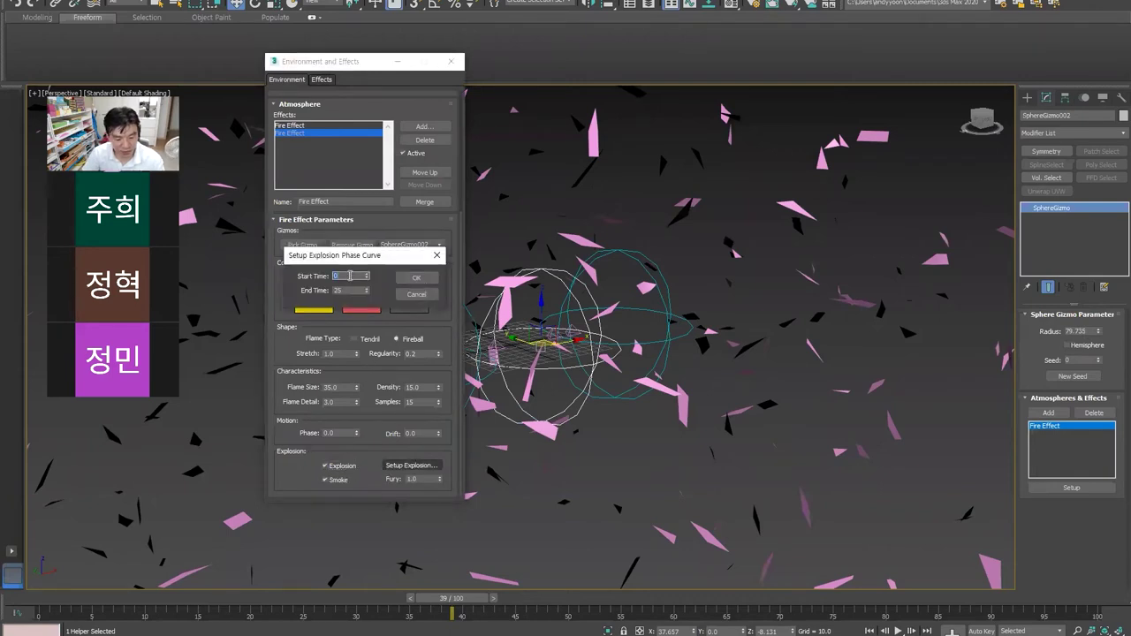
{"action": "type", "text": "30"}
{"action": "left_click", "coordinate": [349, 290]}
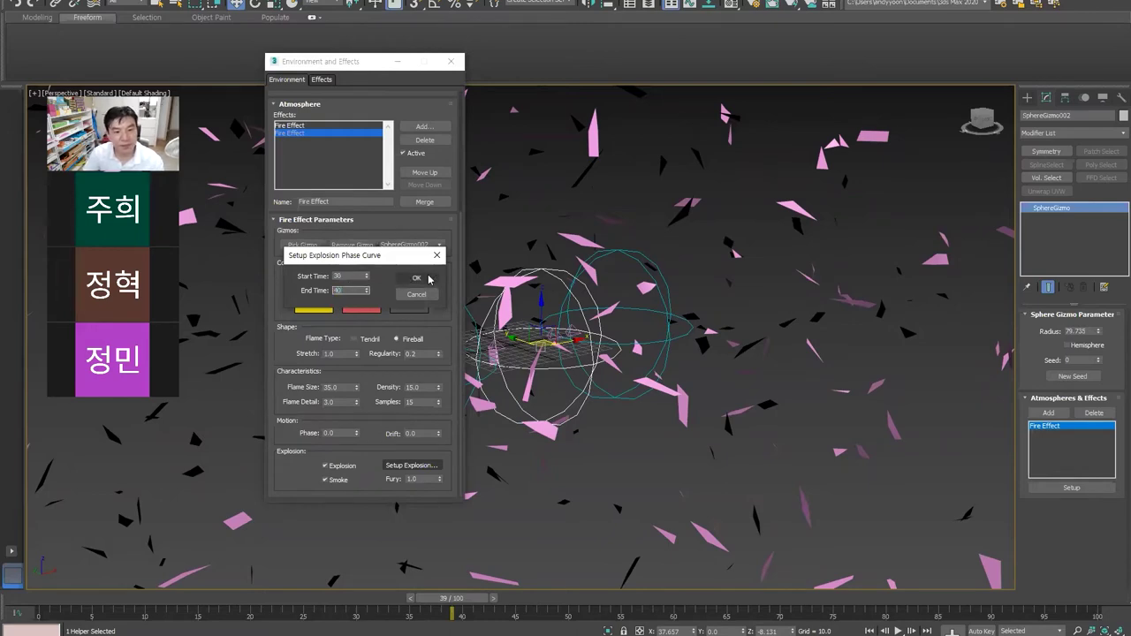
{"action": "left_click", "coordinate": [417, 278]}
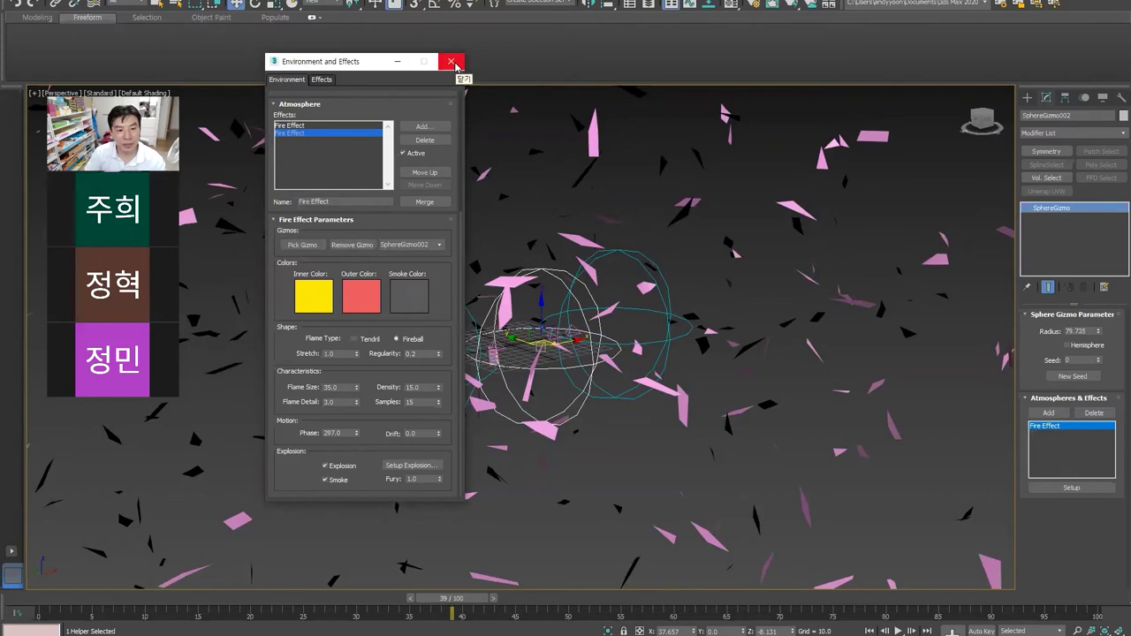
{"action": "left_click", "coordinate": [453, 61]}
{"action": "left_click", "coordinate": [668, 304]}
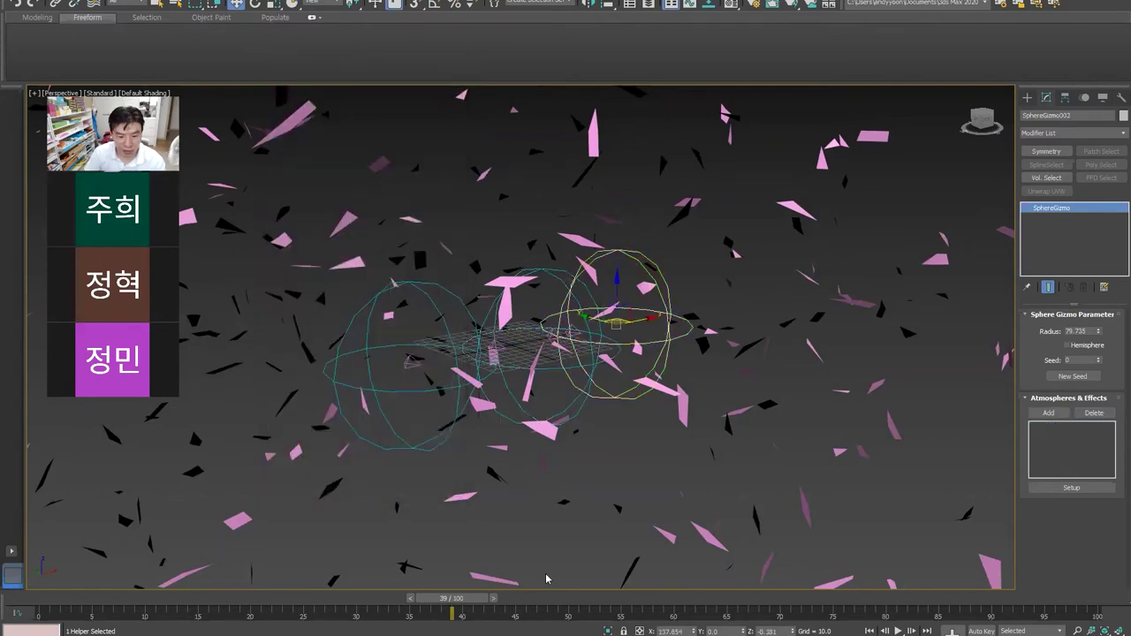
Step: Attach a Fire Effect with Explosion enabled to the right gizmo, SphereGizmo003
{"action": "mouse_move", "coordinate": [468, 601]}
{"action": "left_mouse_down"}
{"action": "mouse_move", "coordinate": [419, 605]}
{"action": "mouse_move", "coordinate": [533, 608]}
{"action": "mouse_move", "coordinate": [513, 612]}
{"action": "left_mouse_up"}
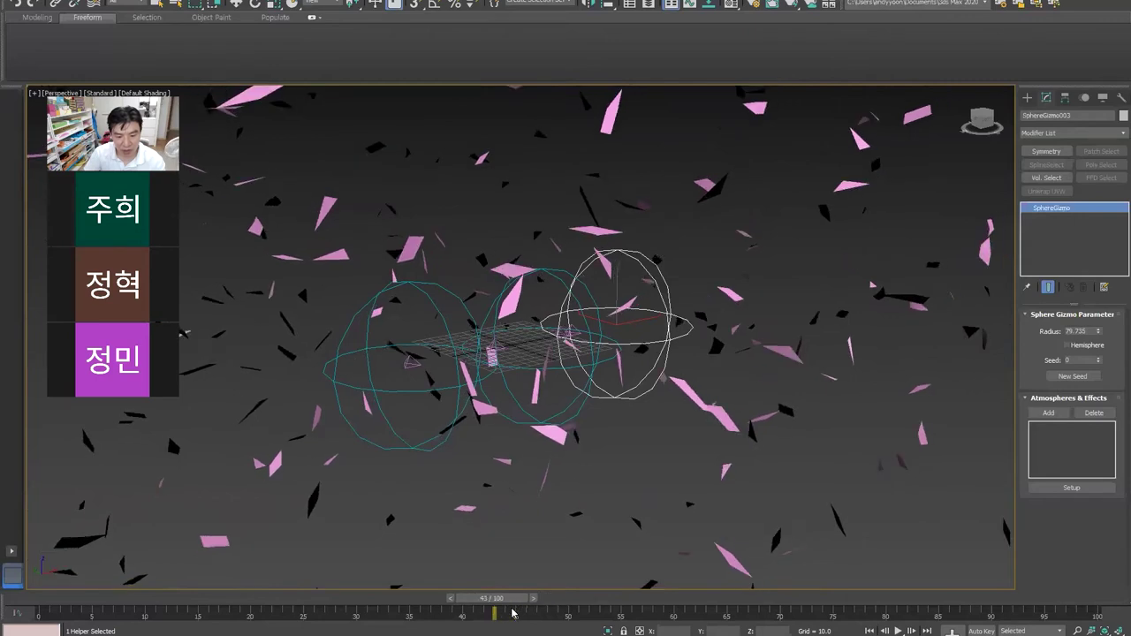
{"action": "key", "text": "w"}
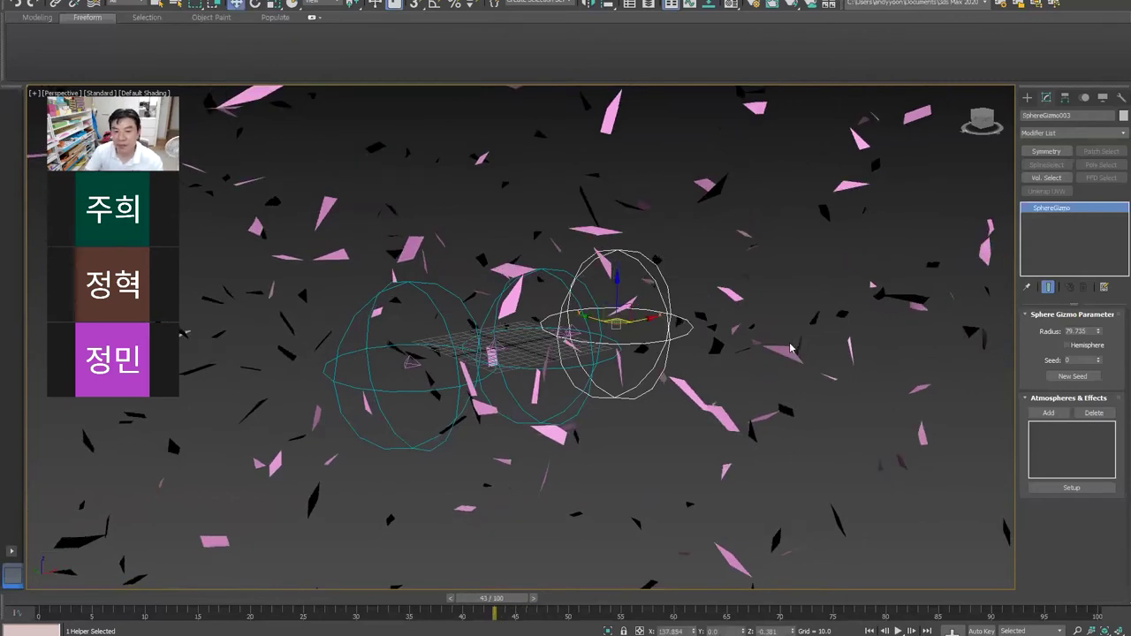
{"action": "left_click", "coordinate": [1048, 412]}
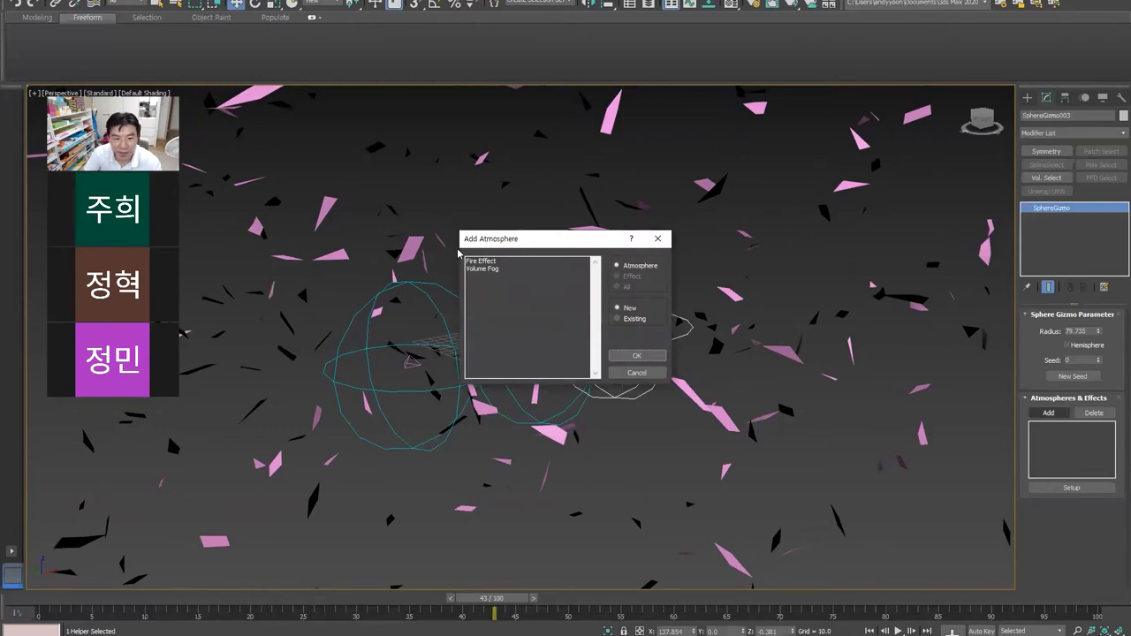
{"action": "double_click", "coordinate": [477, 262]}
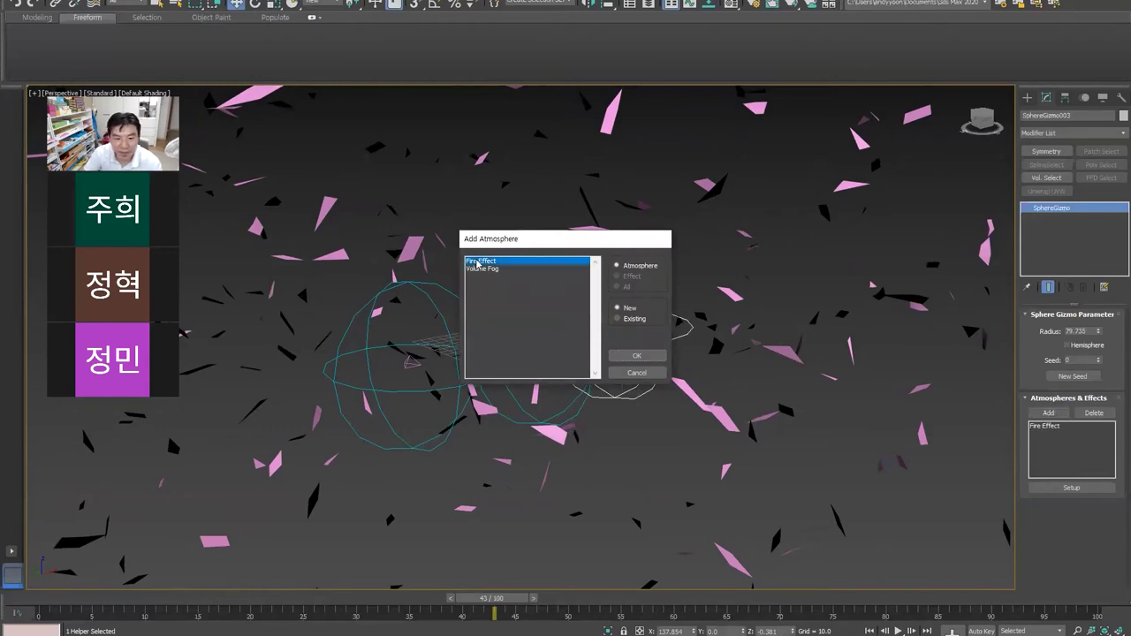
{"action": "left_click", "coordinate": [1057, 429]}
{"action": "left_click", "coordinate": [1071, 487]}
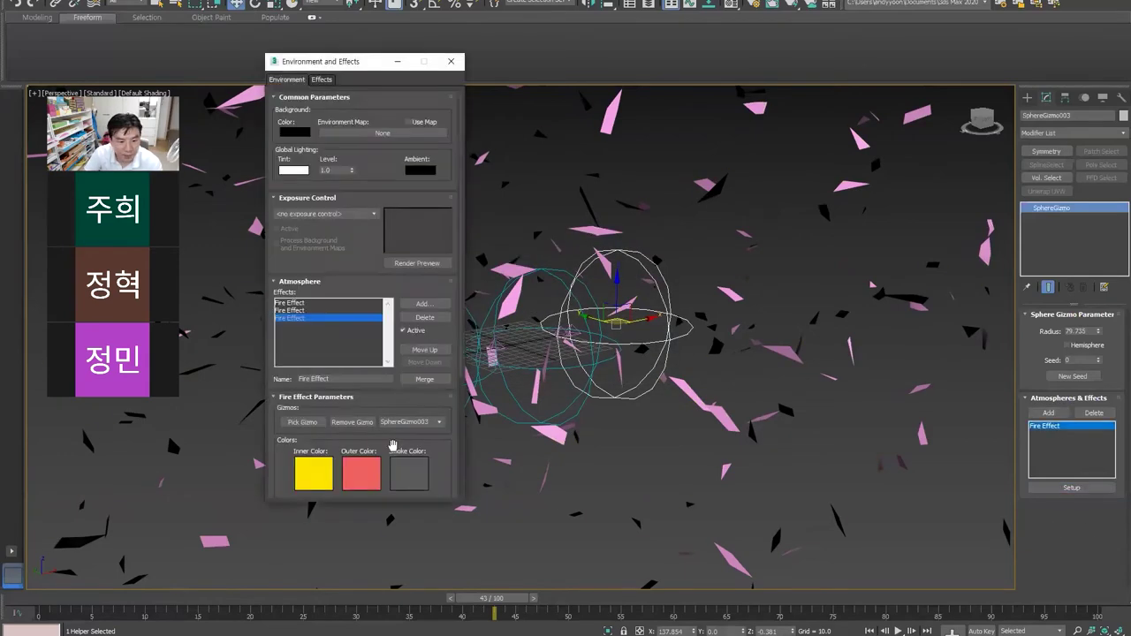
{"action": "scroll", "coordinate": [380, 386], "scroll_direction": "down", "scroll_amount": 5}
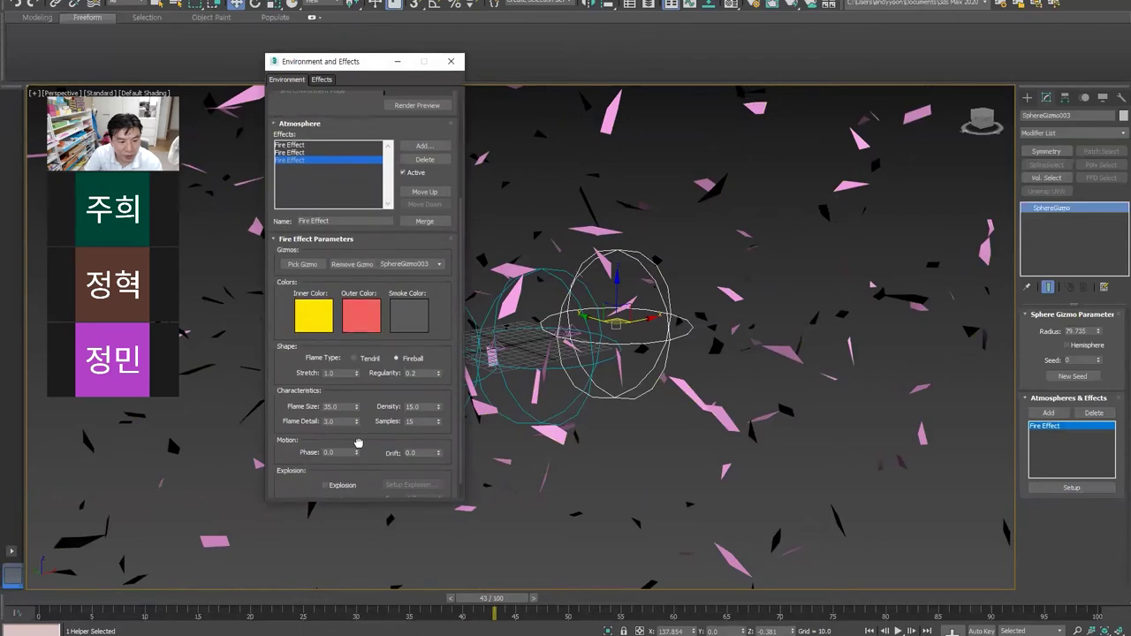
{"action": "scroll", "coordinate": [353, 408], "scroll_direction": "down", "scroll_amount": 1}
{"action": "left_click", "coordinate": [336, 467]}
Step: Confirm the third explosion's timing starting at frame 35 and close Environment and Effects
{"action": "left_click", "coordinate": [406, 466]}
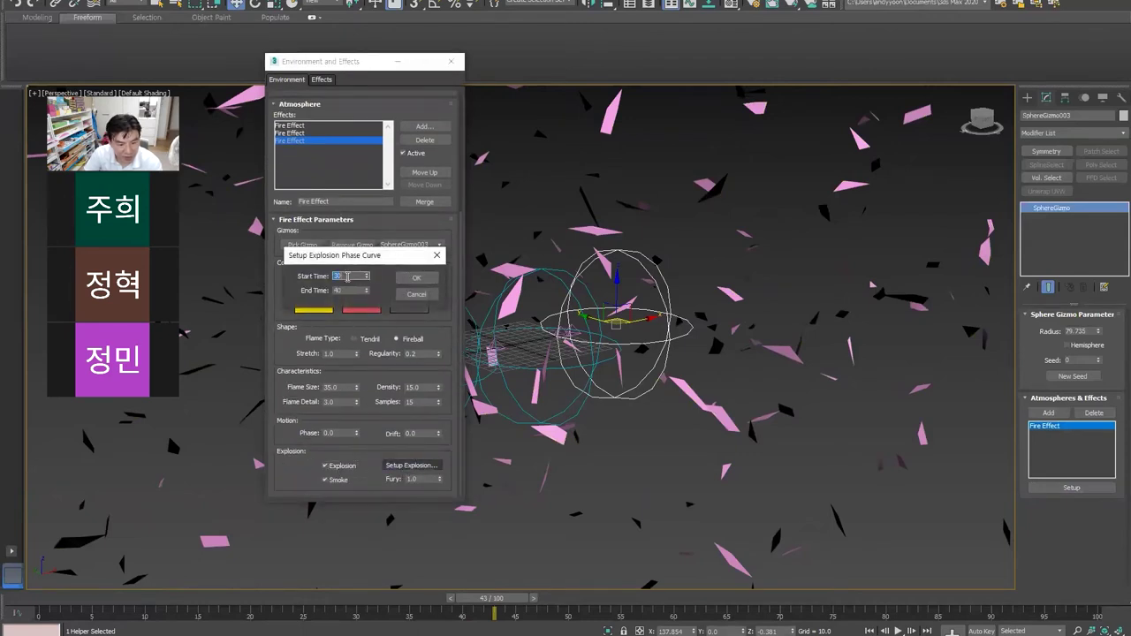
{"action": "double_click", "coordinate": [358, 290]}
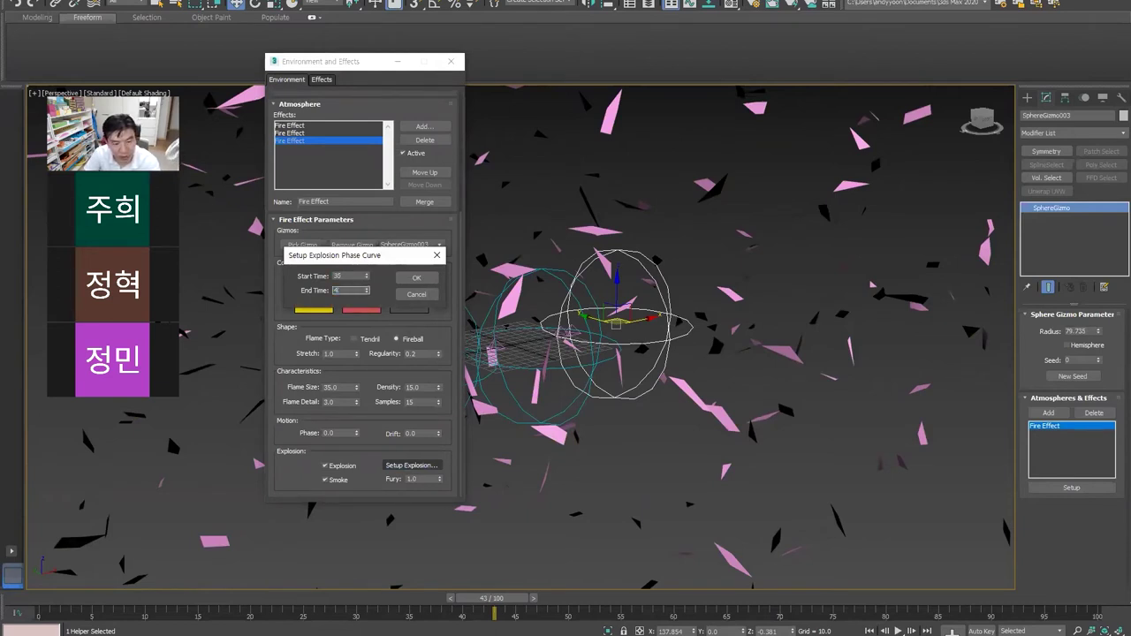
{"action": "type", "text": "5"}
{"action": "left_click", "coordinate": [420, 279]}
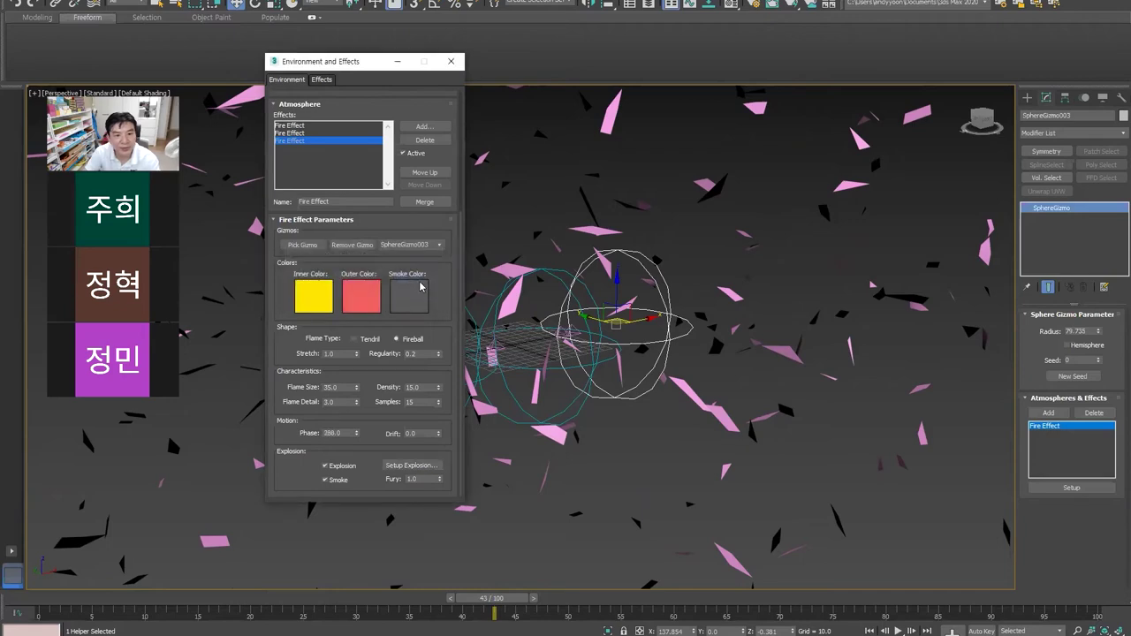
{"action": "left_click", "coordinate": [451, 61]}
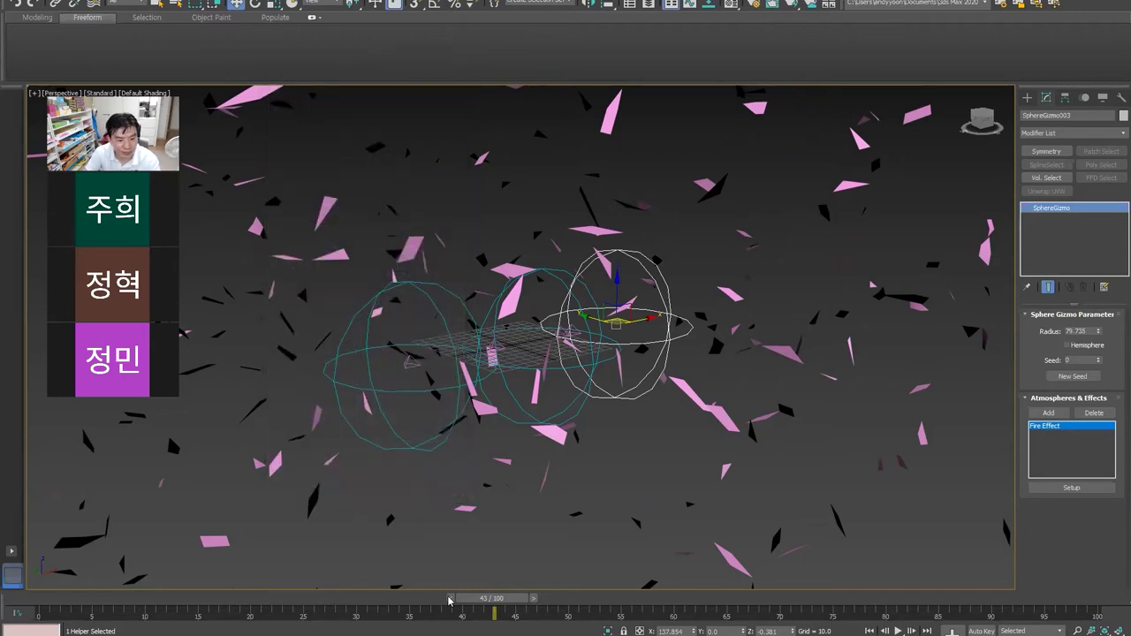
{"action": "left_click_drag", "start_coordinate": [470, 601], "coordinate": [296, 596]}
Step: Switch the renderer to Scanline Renderer in Render Setup
{"action": "mouse_move", "coordinate": [372, 594]}
{"action": "left_mouse_down"}
{"action": "mouse_move", "coordinate": [621, 592]}
{"action": "mouse_move", "coordinate": [579, 589]}
{"action": "left_mouse_up"}
{"action": "key", "text": "w"}
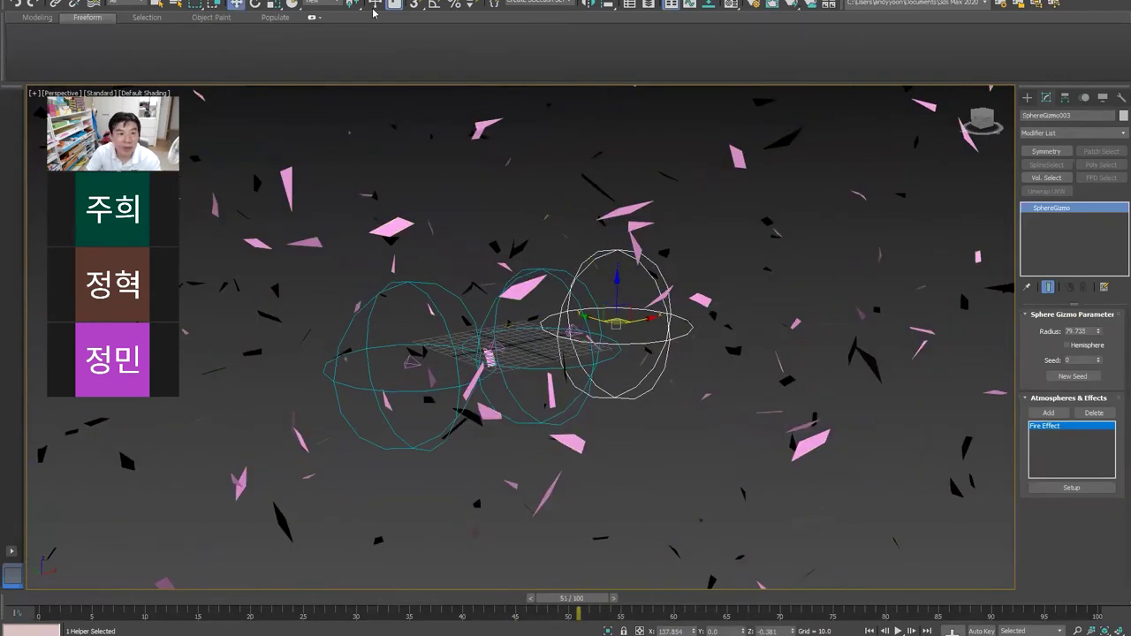
{"action": "left_click", "coordinate": [374, 7]}
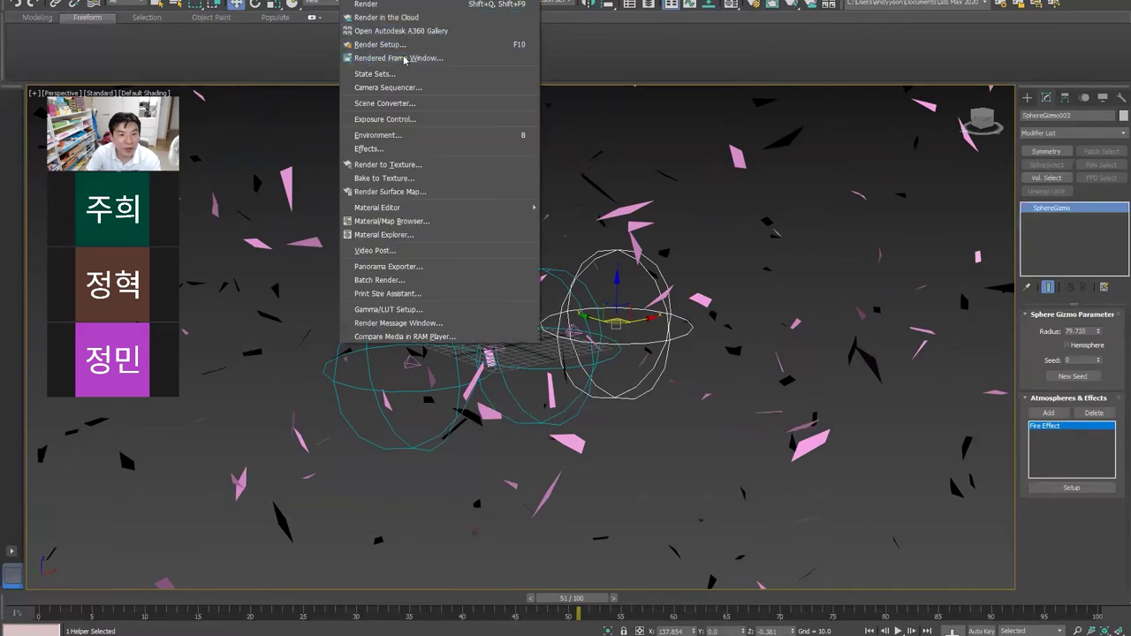
{"action": "left_click", "coordinate": [561, 189]}
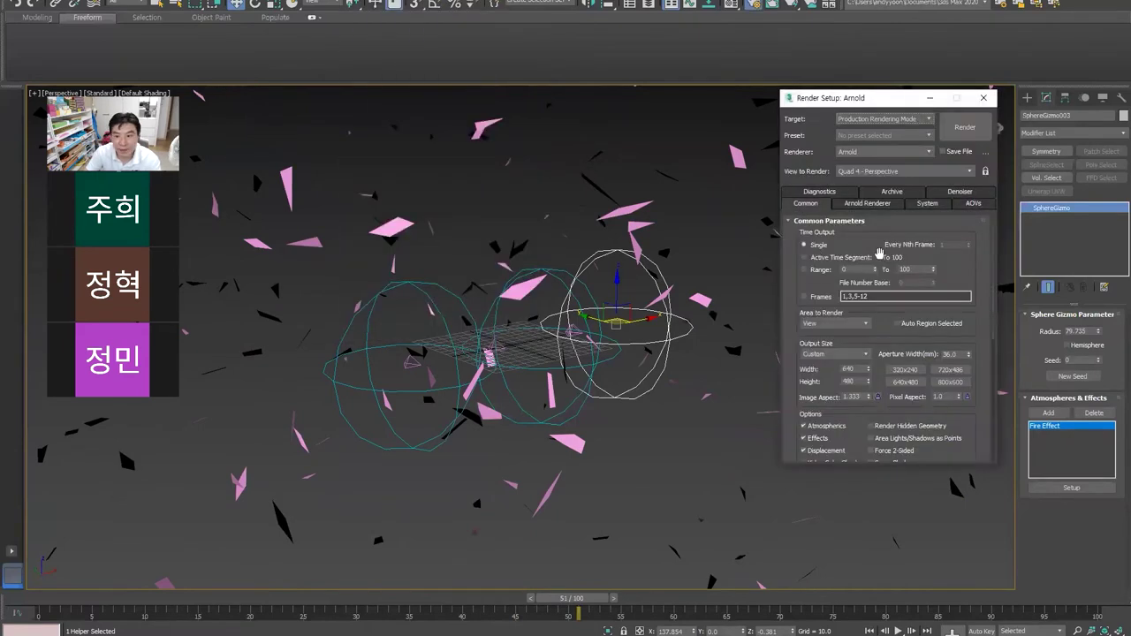
{"action": "left_click", "coordinate": [868, 154]}
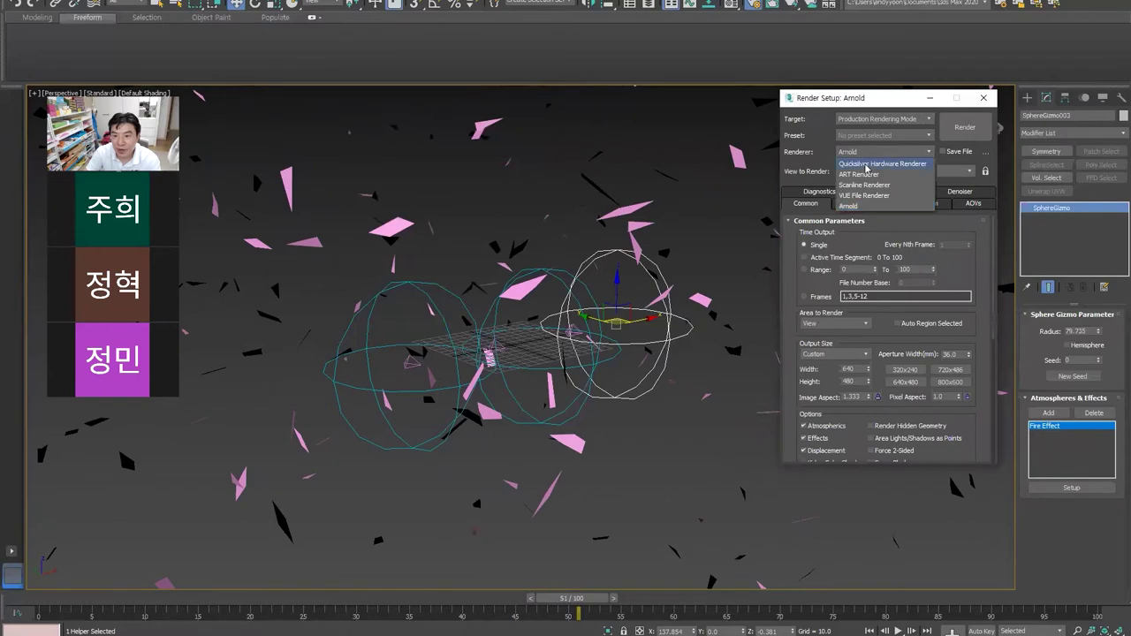
{"action": "left_click", "coordinate": [867, 189]}
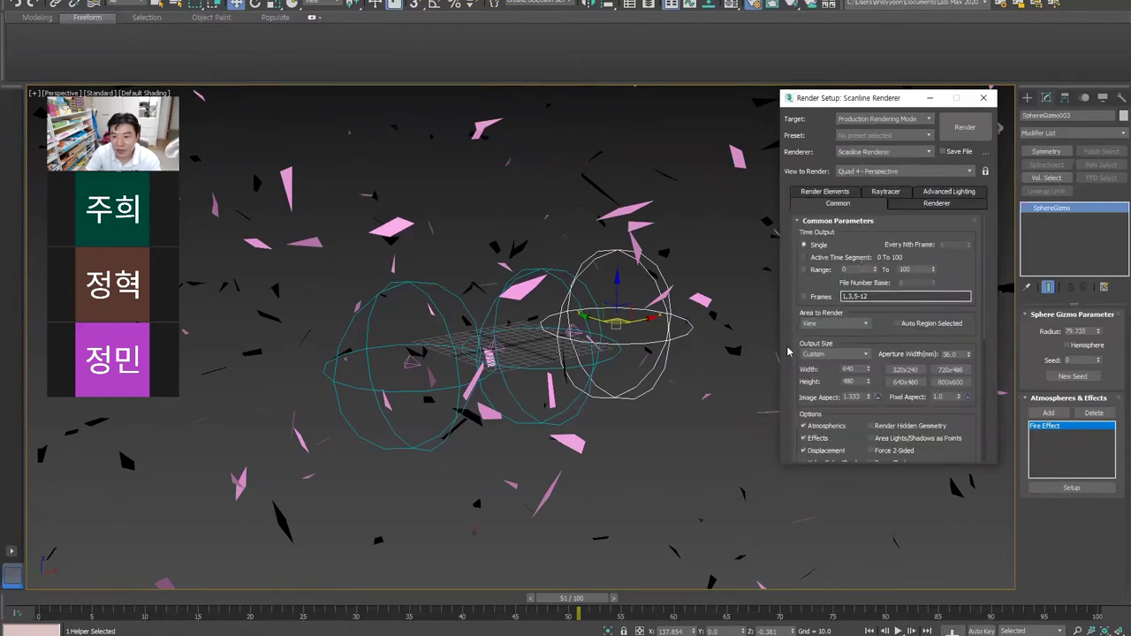
Step: Test-render the current frame, then frame 37, to check the fireball
{"action": "left_click", "coordinate": [961, 129]}
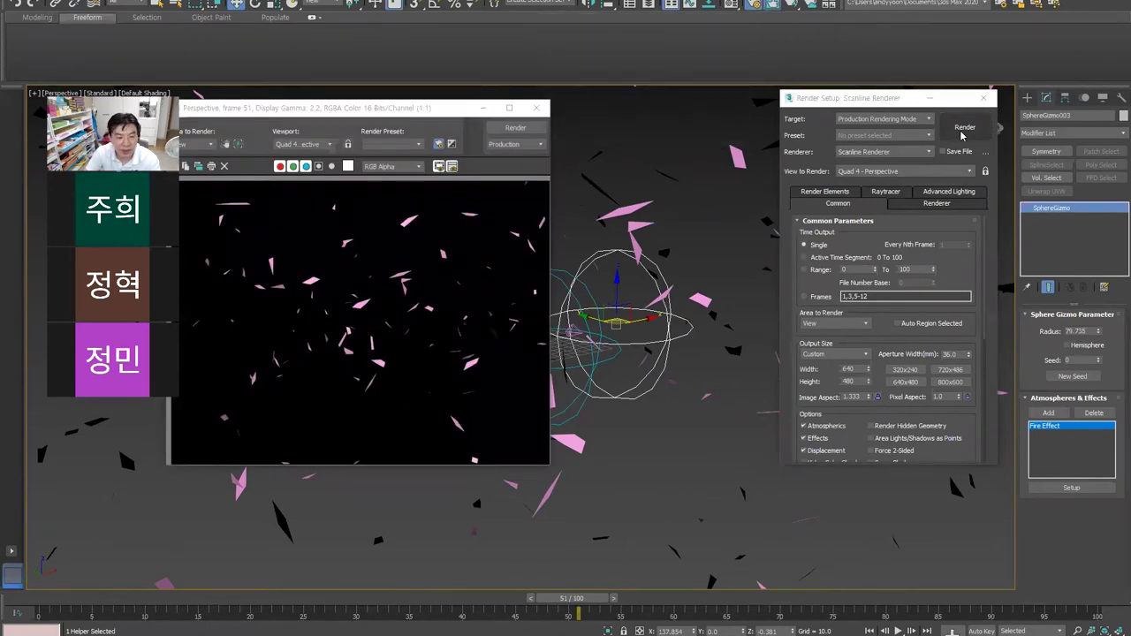
{"action": "left_click", "coordinate": [534, 109]}
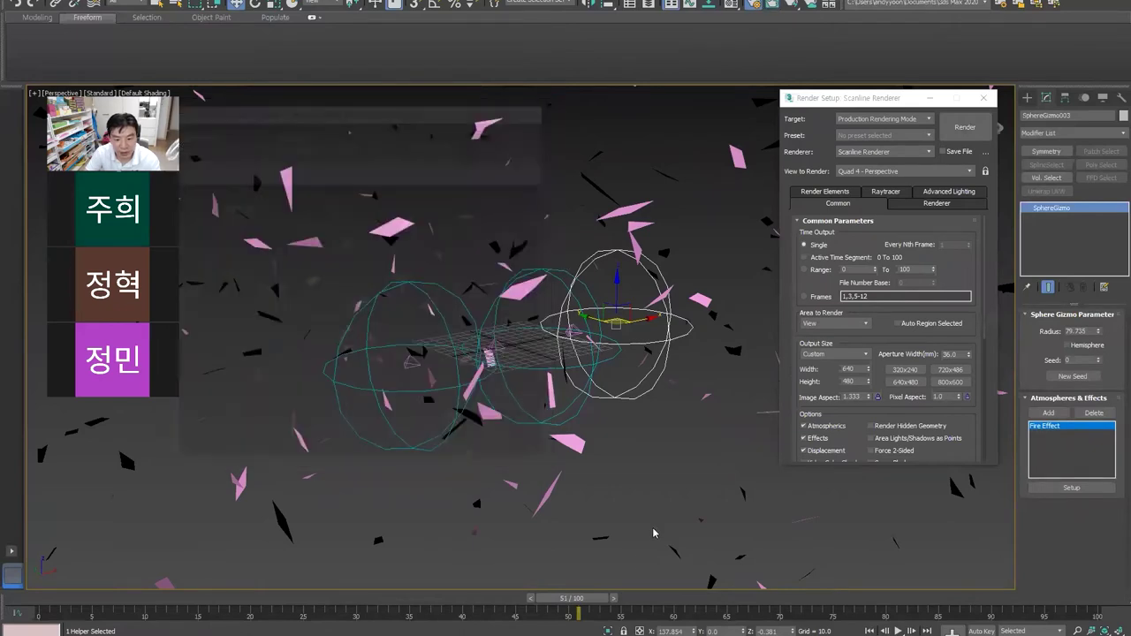
{"action": "left_click_drag", "start_coordinate": [545, 603], "coordinate": [405, 602]}
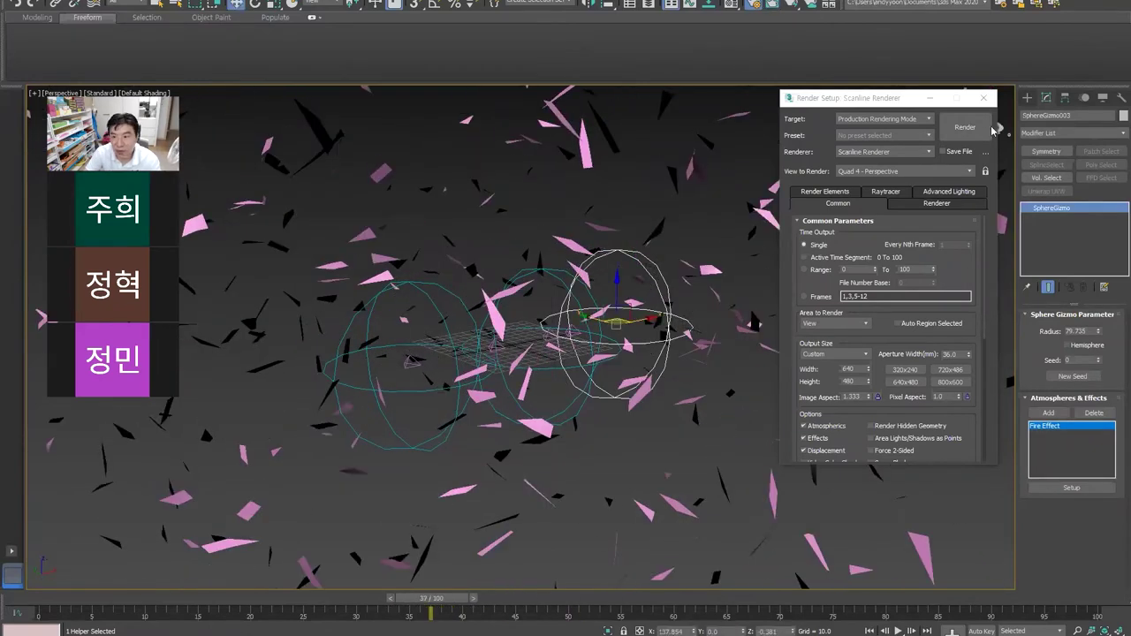
{"action": "left_click", "coordinate": [963, 127]}
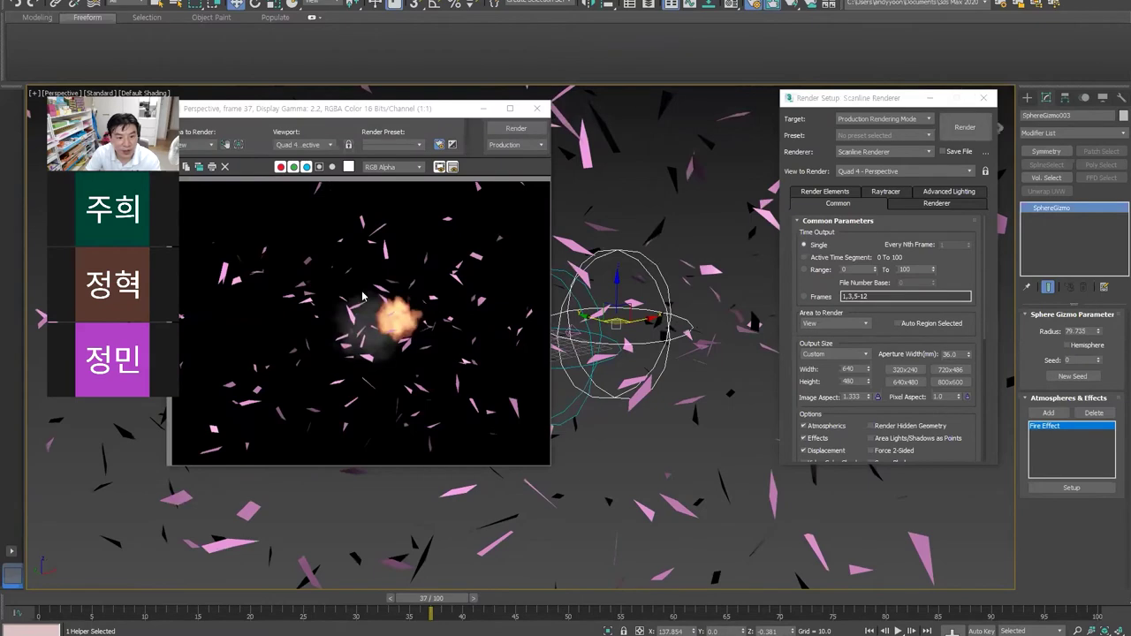
{"action": "left_click", "coordinate": [536, 108]}
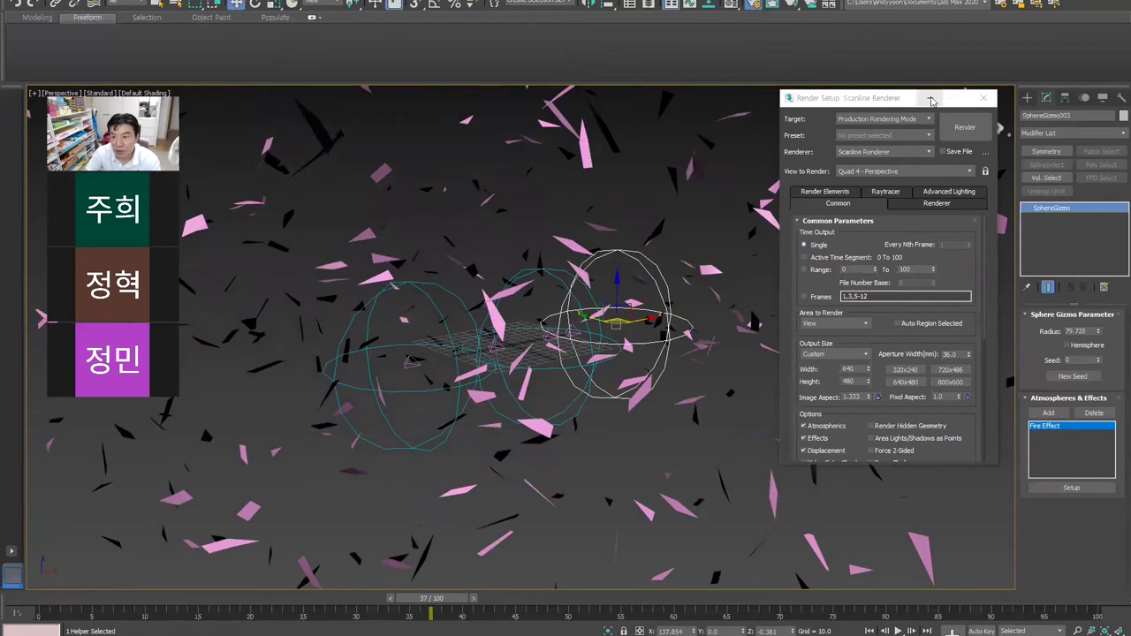
{"action": "left_click", "coordinate": [983, 97]}
Step: Uniformly scale up SphereGizmo003 and SphereGizmo001
{"action": "left_click", "coordinate": [272, 5]}
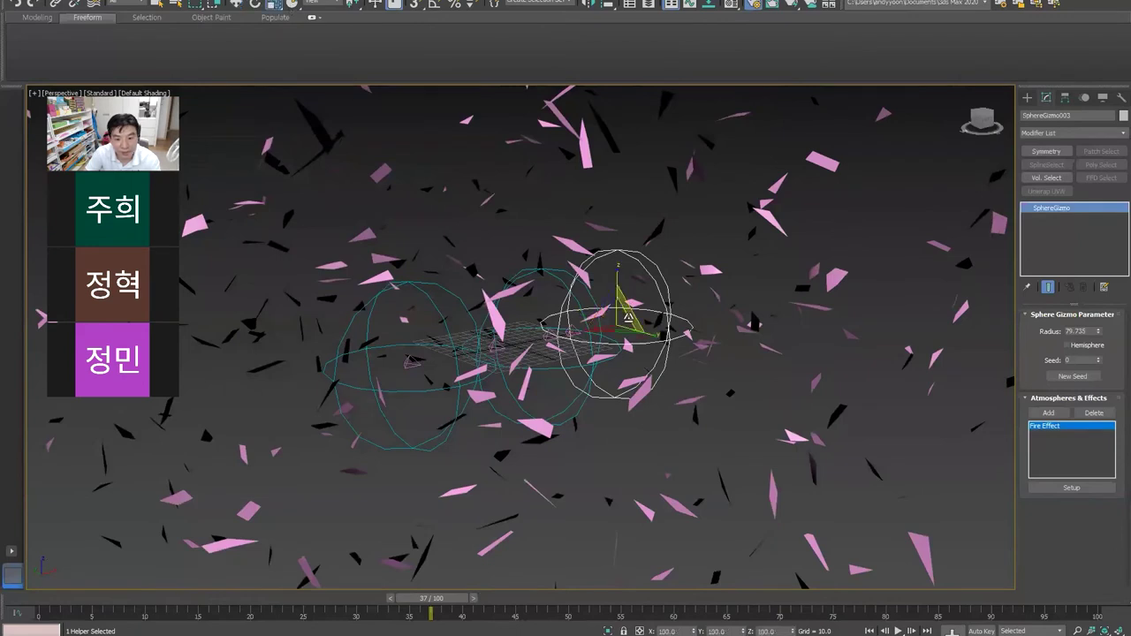
{"action": "left_click_drag", "start_coordinate": [616, 319], "coordinate": [615, 292]}
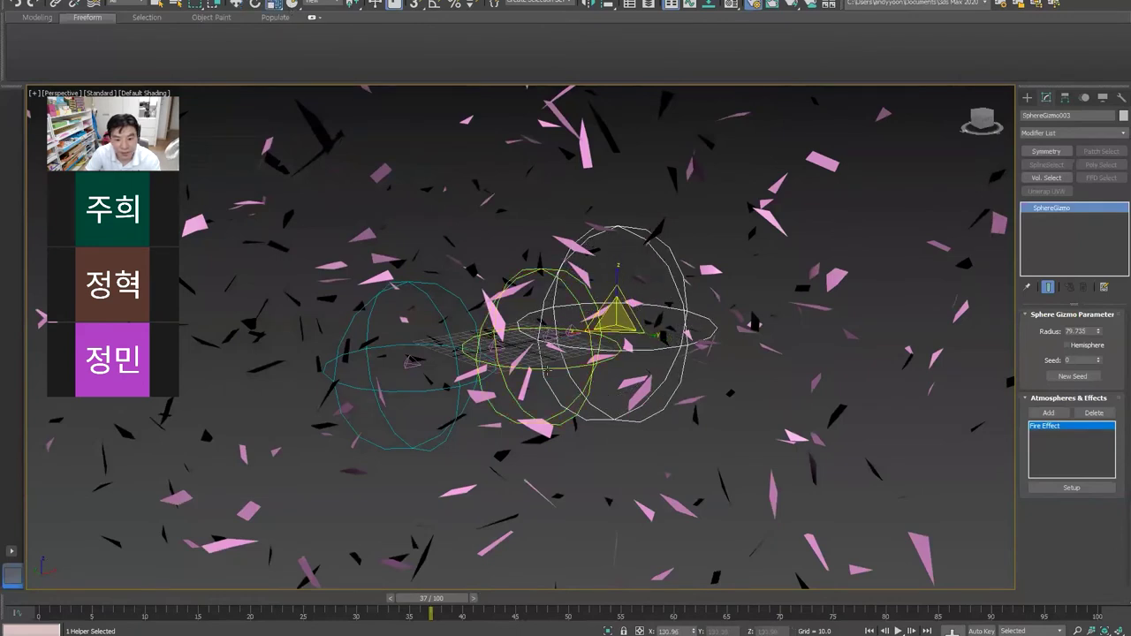
{"action": "left_click", "coordinate": [495, 375]}
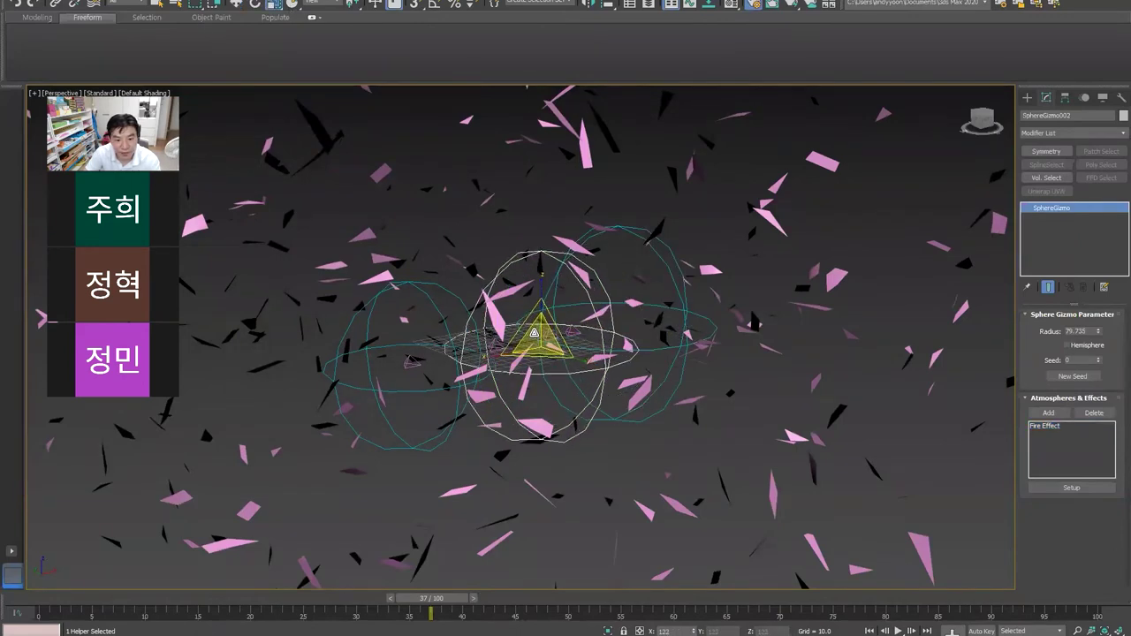
{"action": "left_click", "coordinate": [436, 386]}
{"action": "left_click_drag", "start_coordinate": [410, 359], "coordinate": [411, 329]}
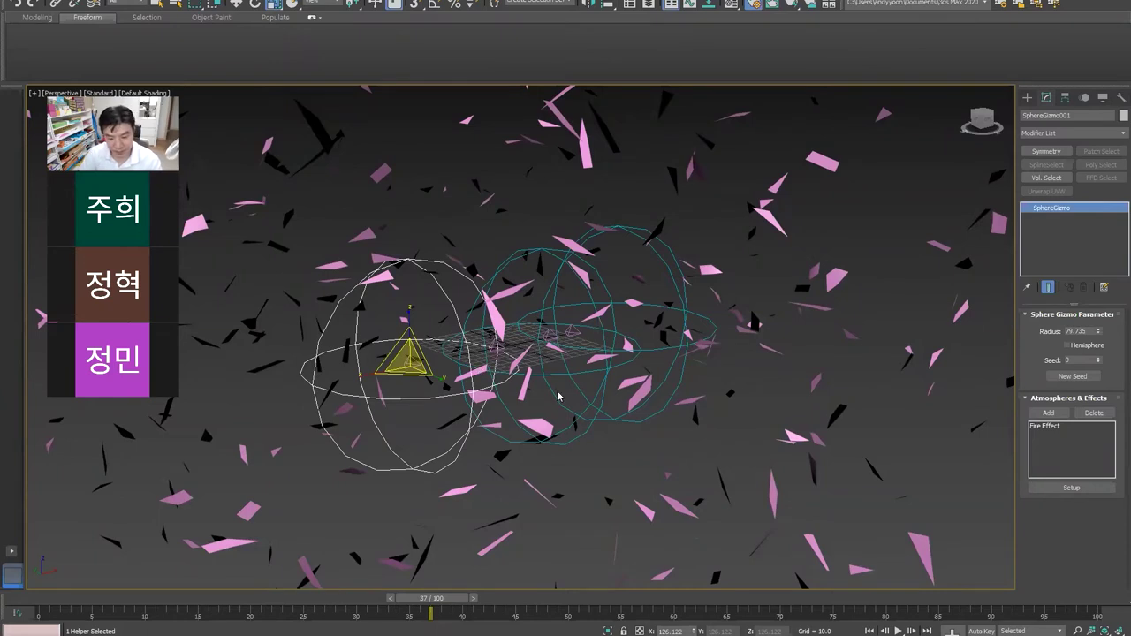
Step: Render frame 37 again to check the bigger fireball
{"action": "left_click", "coordinate": [791, 6]}
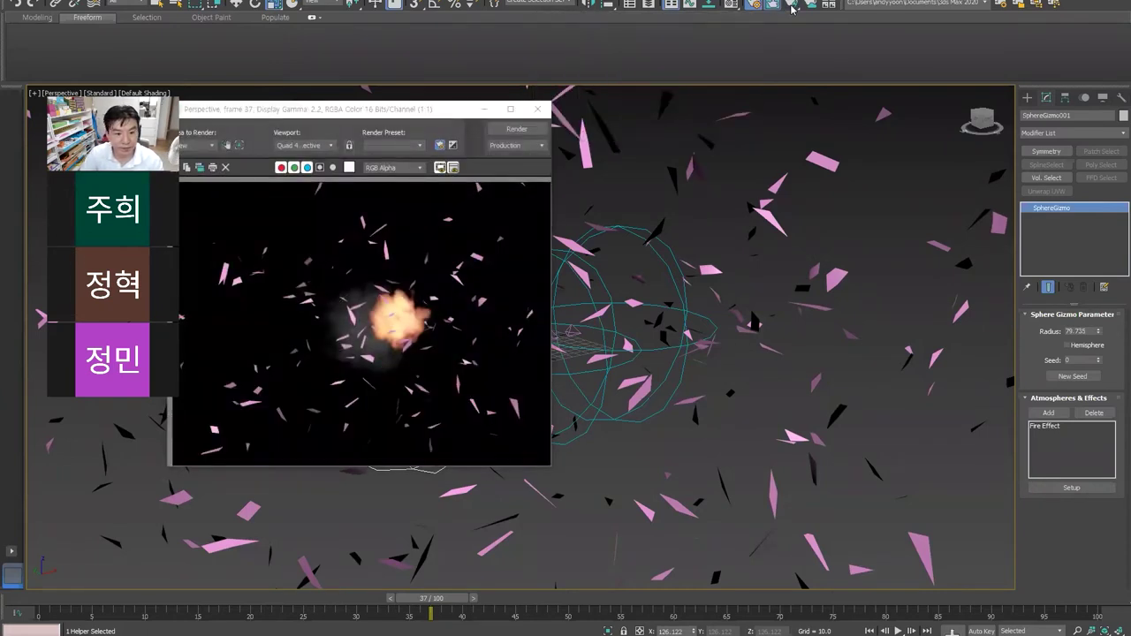
{"action": "left_click", "coordinate": [537, 109]}
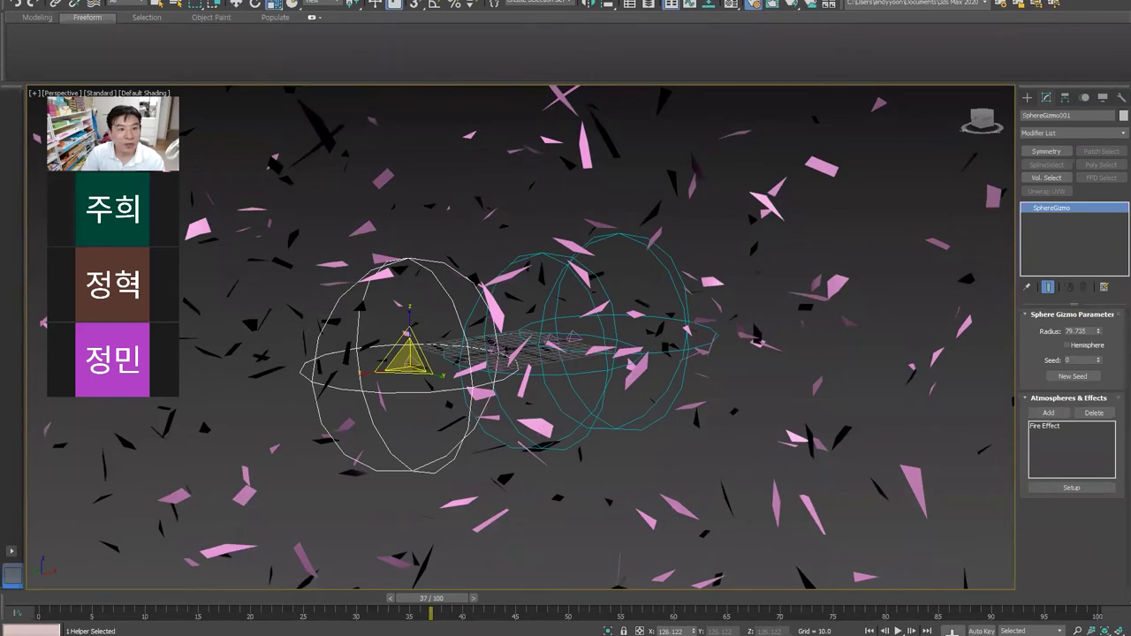
{"action": "left_click", "coordinate": [362, 0]}
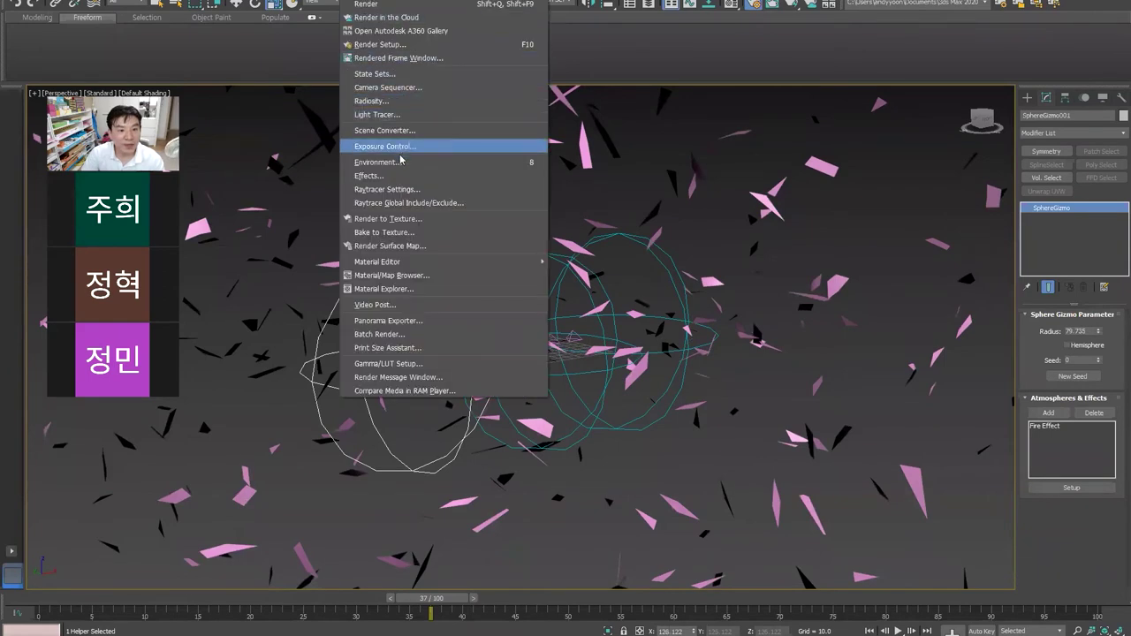
{"action": "left_click", "coordinate": [408, 45]}
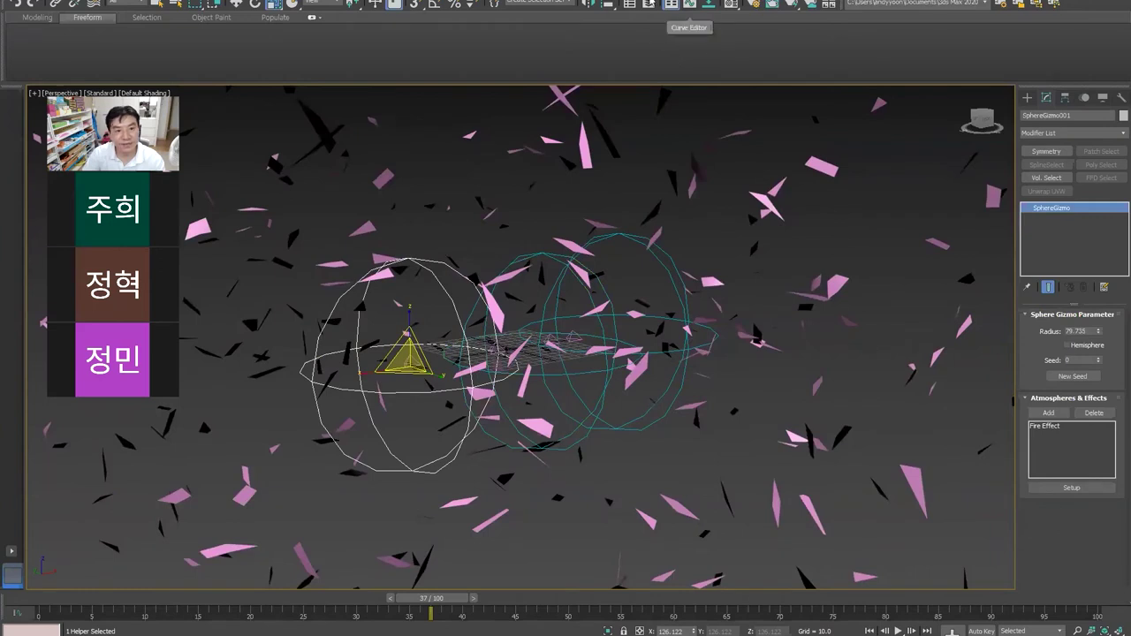
{"action": "left_click", "coordinate": [357, 3]}
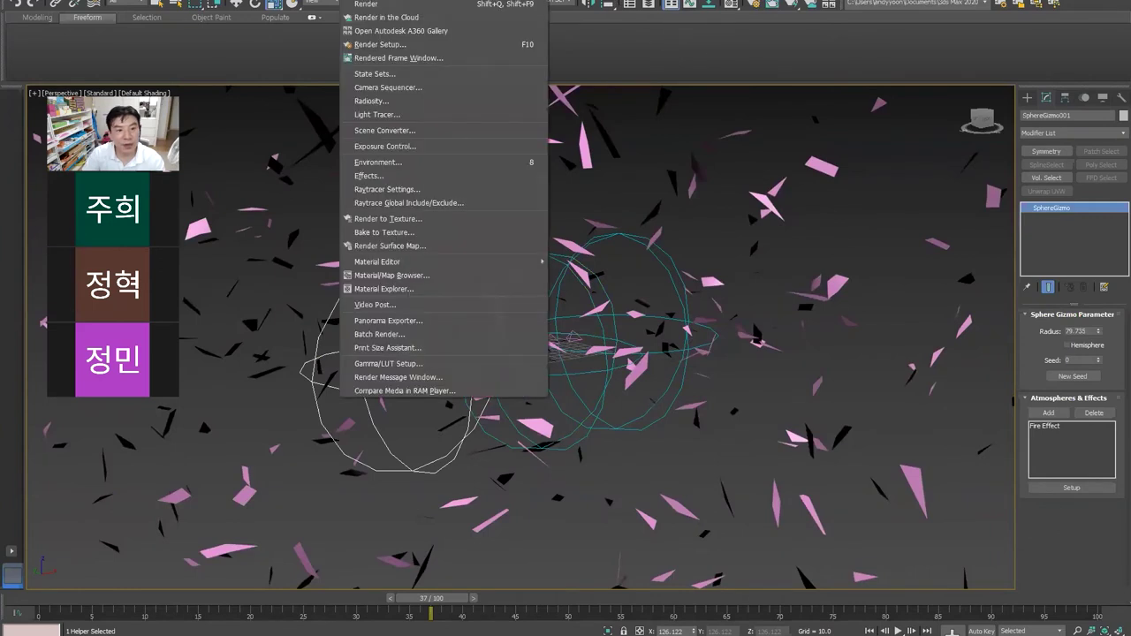
{"action": "left_click", "coordinate": [407, 55]}
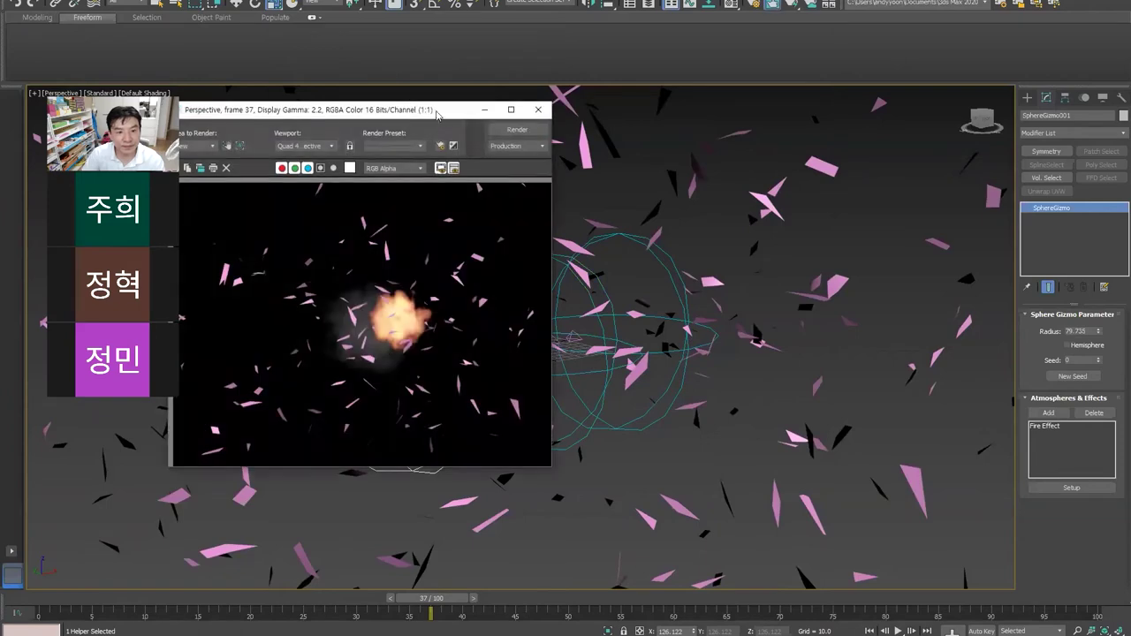
{"action": "left_click_drag", "start_coordinate": [411, 105], "coordinate": [496, 91]}
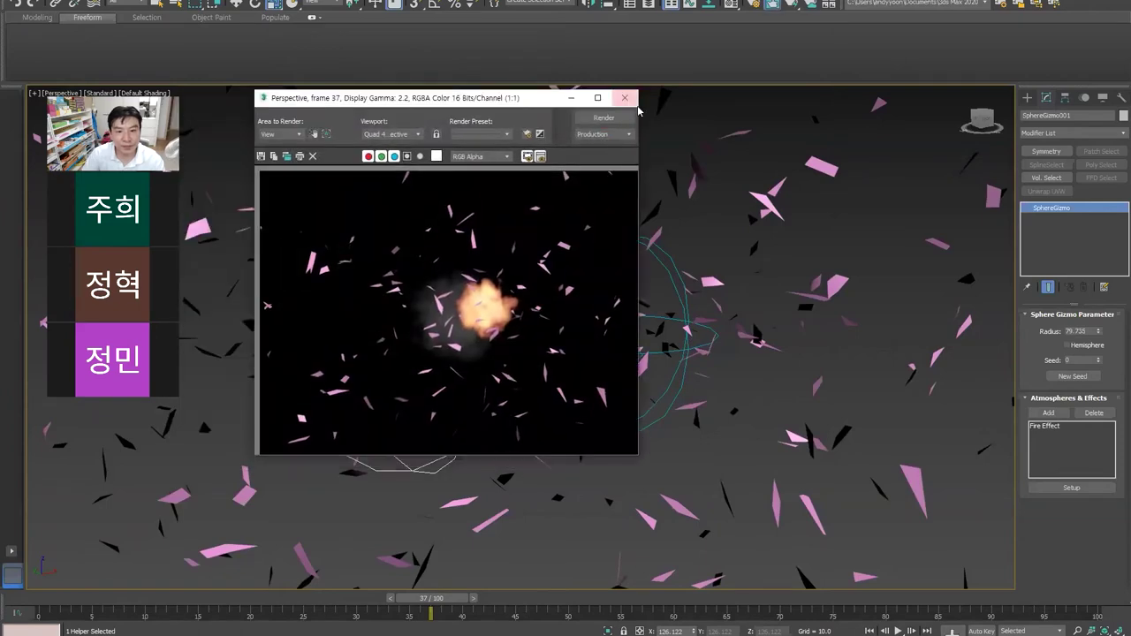
{"action": "left_click", "coordinate": [625, 97]}
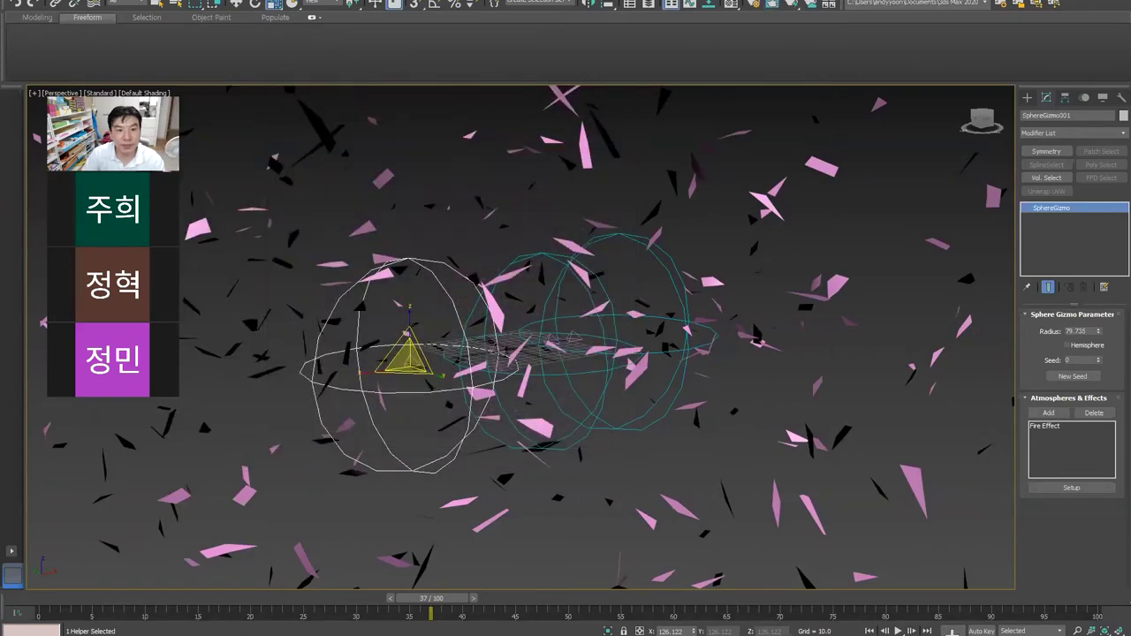
{"action": "left_click", "coordinate": [358, 3]}
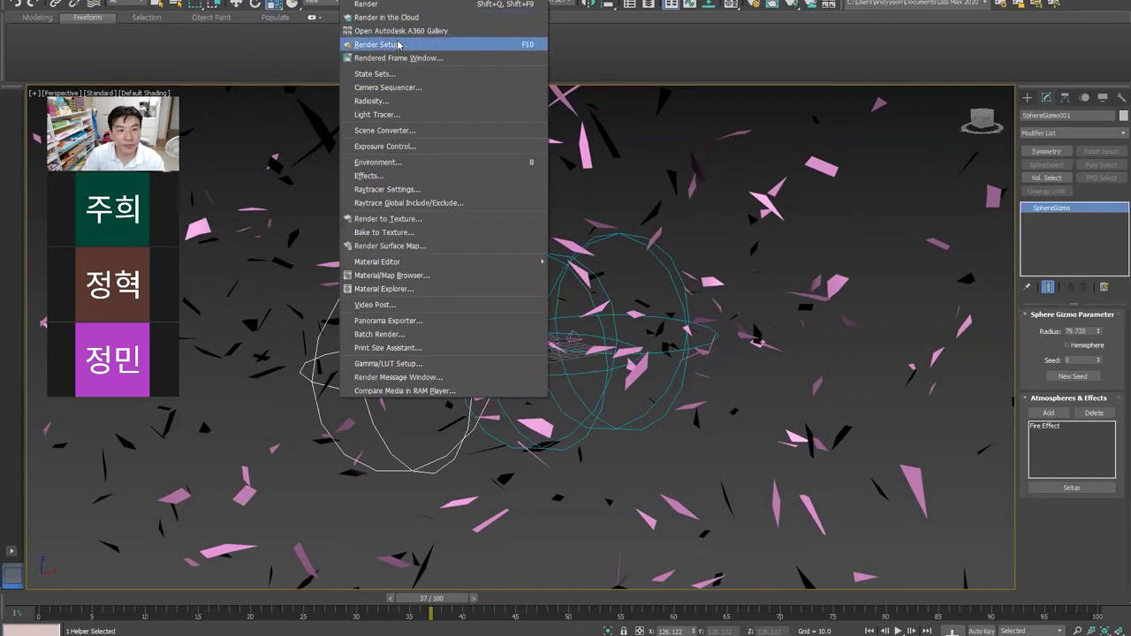
Step: Set Render Setup to render the active time segment and open the output file browser
{"action": "left_click", "coordinate": [400, 50]}
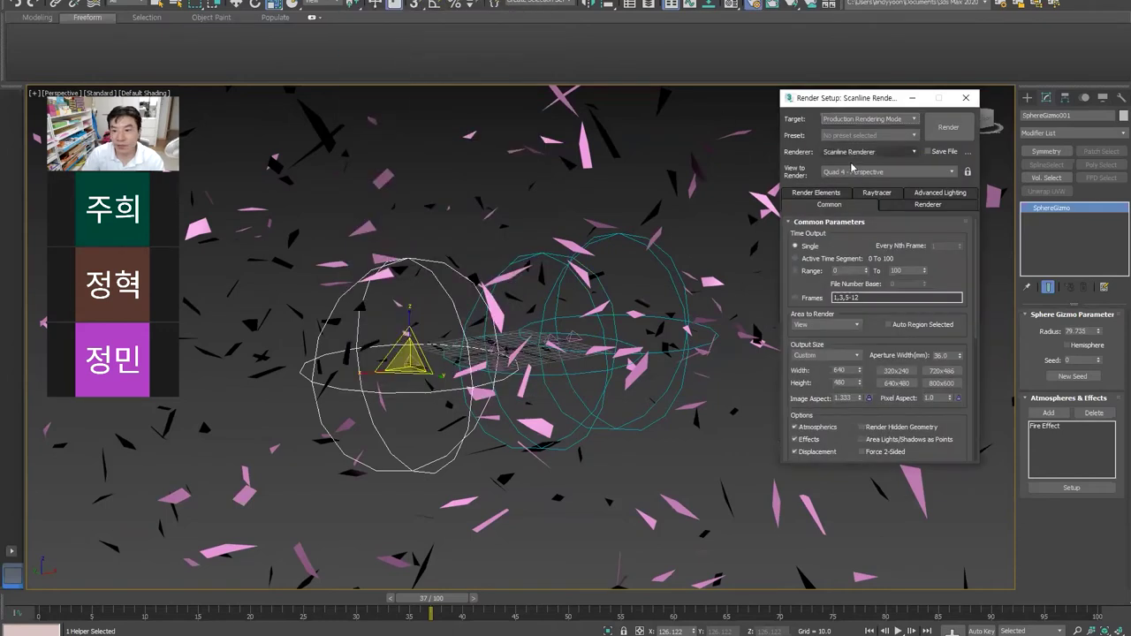
{"action": "left_click", "coordinate": [796, 260]}
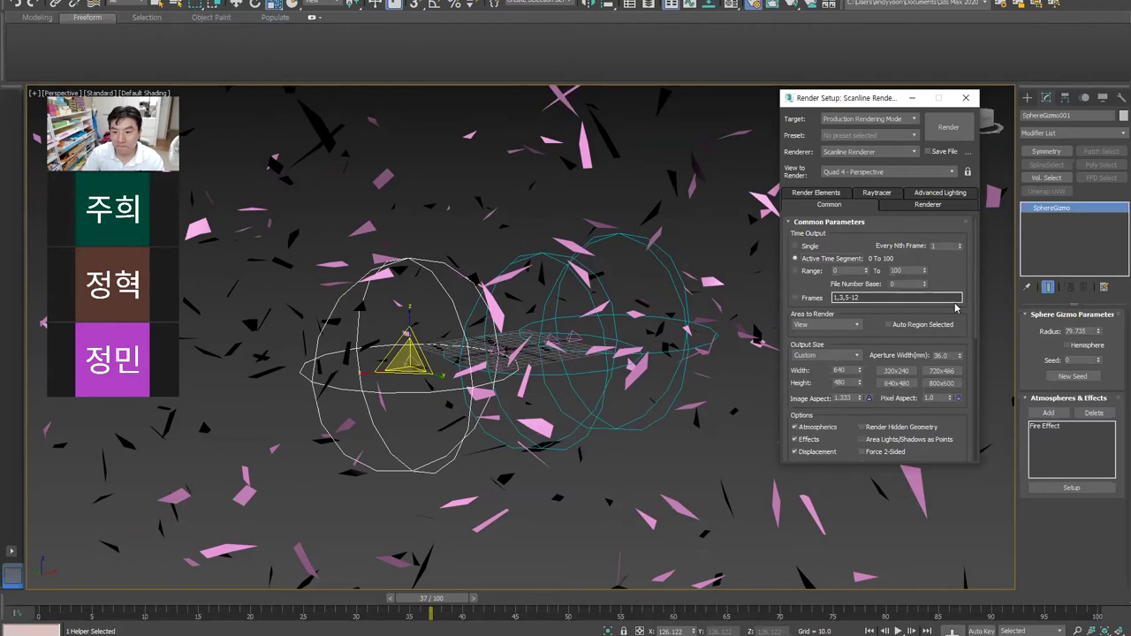
{"action": "left_click", "coordinate": [928, 153]}
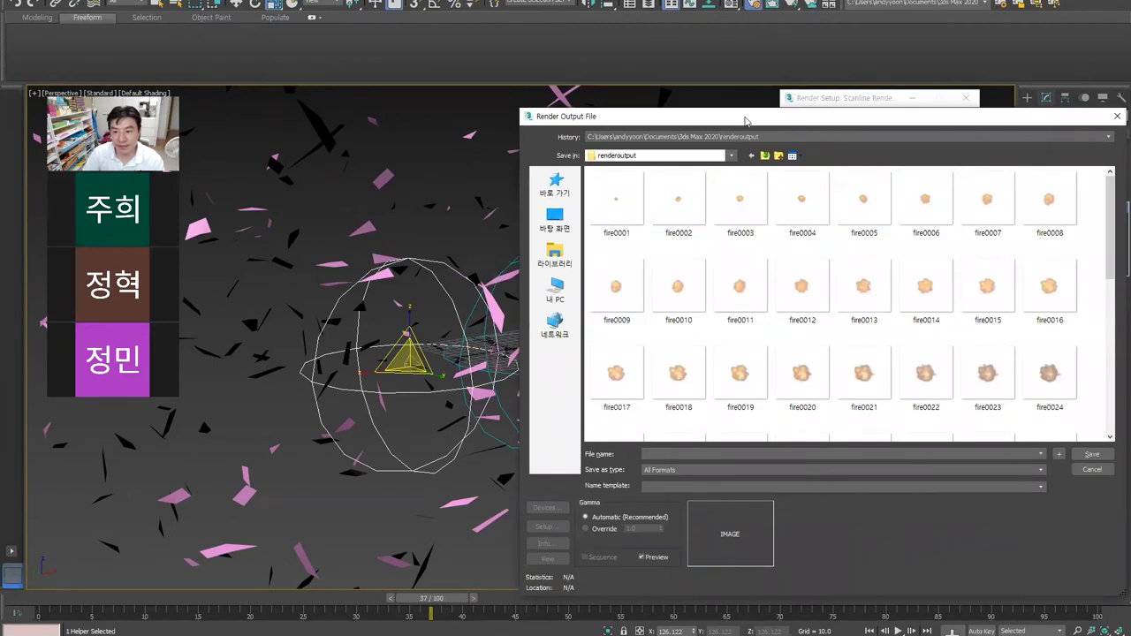
{"action": "left_click_drag", "start_coordinate": [681, 116], "coordinate": [614, 164]}
{"action": "mouse_move", "coordinate": [1043, 318]}
{"action": "left_mouse_down"}
{"action": "mouse_move", "coordinate": [1066, 488]}
{"action": "mouse_move", "coordinate": [1055, 232]}
{"action": "left_mouse_up"}
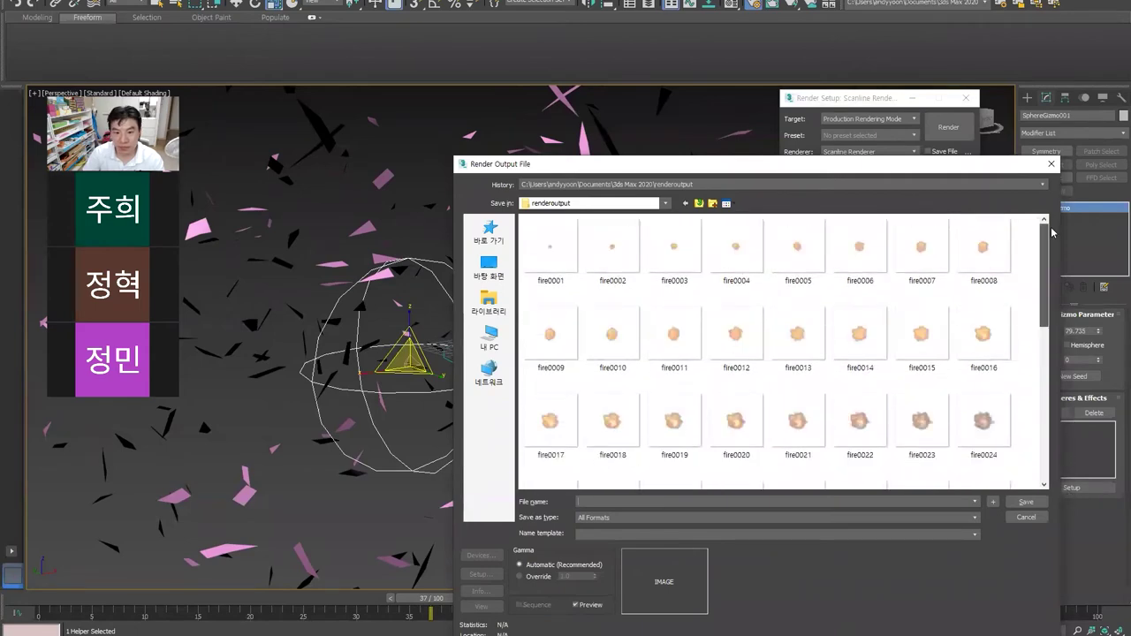
{"action": "mouse_move", "coordinate": [688, 167]}
{"action": "left_mouse_down"}
{"action": "mouse_move", "coordinate": [693, 217]}
{"action": "mouse_move", "coordinate": [657, 270]}
{"action": "left_mouse_up"}
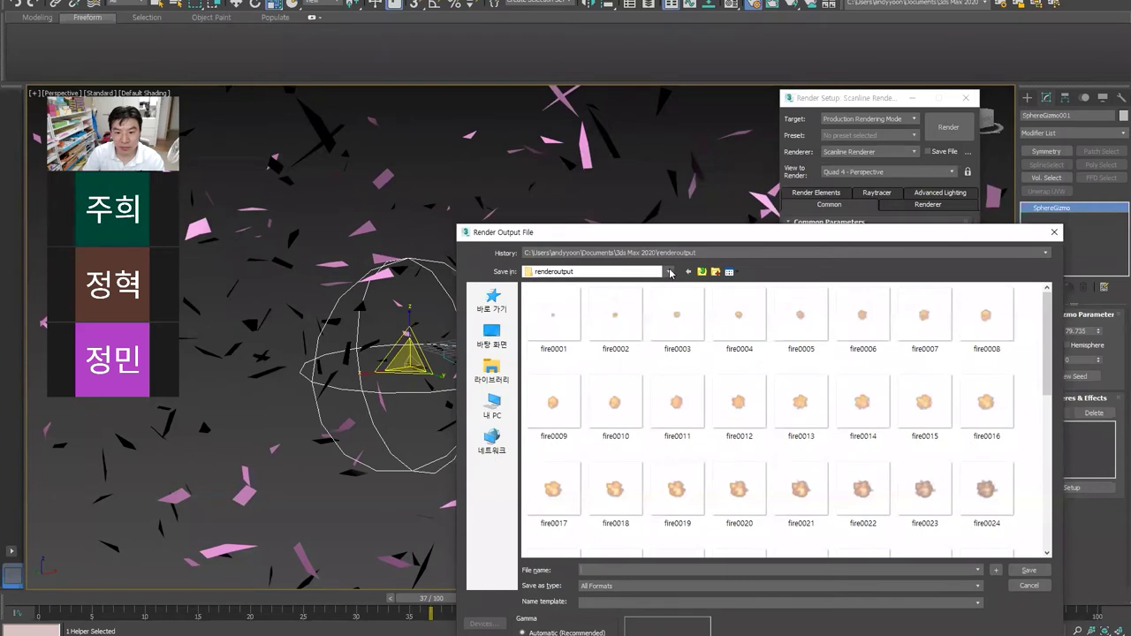
{"action": "left_click", "coordinate": [978, 586]}
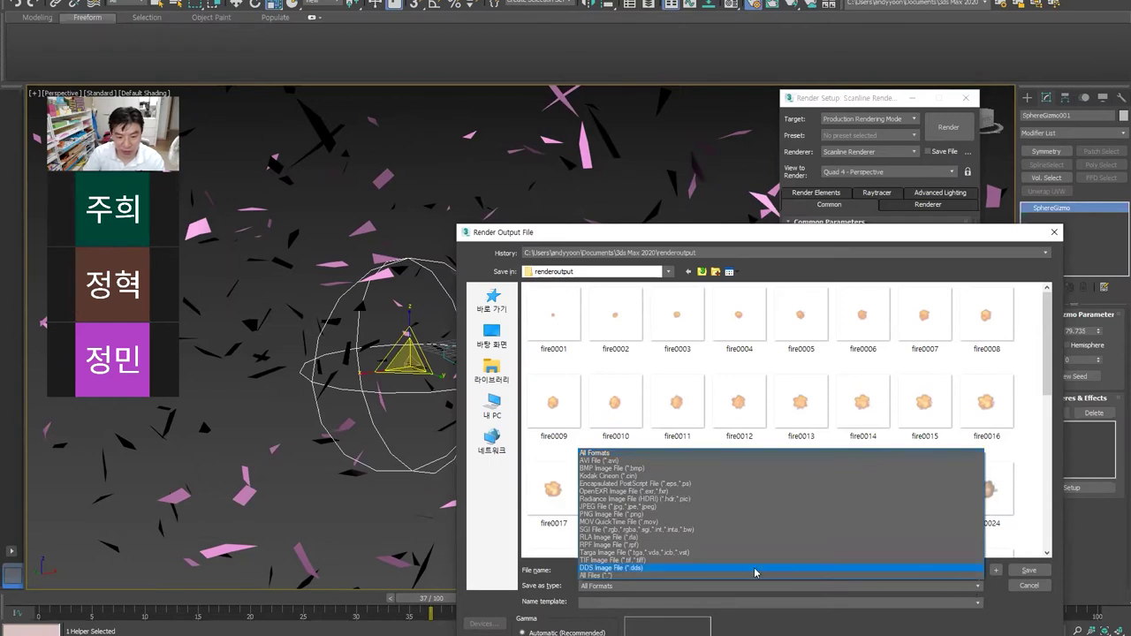
{"action": "left_click", "coordinate": [703, 234]}
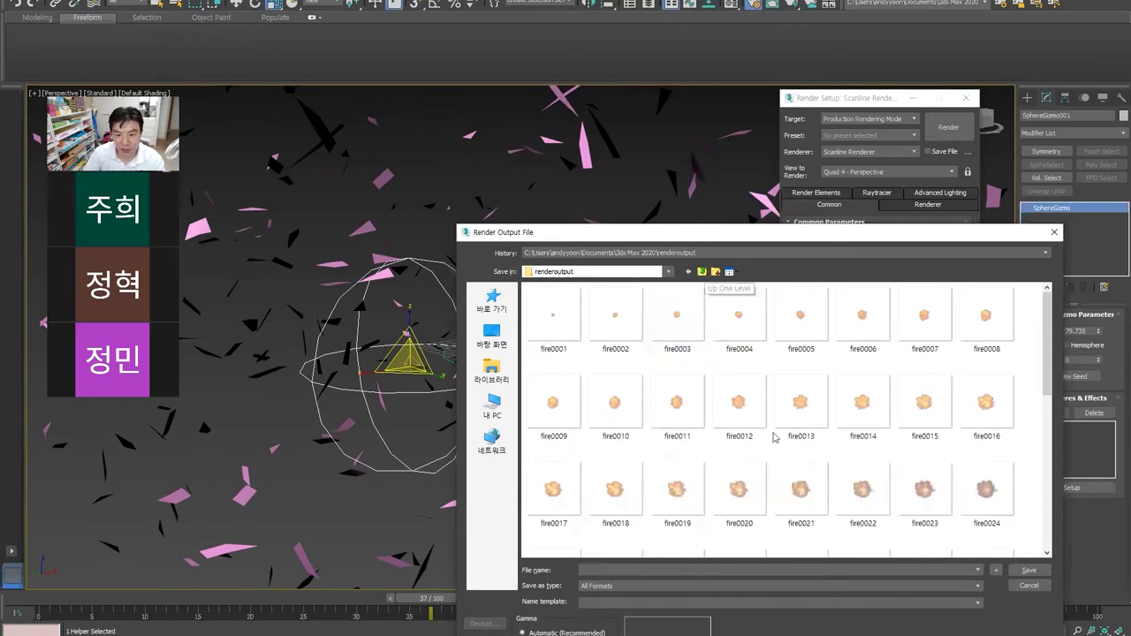
Step: Create a new folder named fire inside renderoutput and open it
{"action": "scroll", "coordinate": [937, 530], "scroll_direction": "down", "scroll_amount": 5}
{"action": "right_click", "coordinate": [1030, 510]}
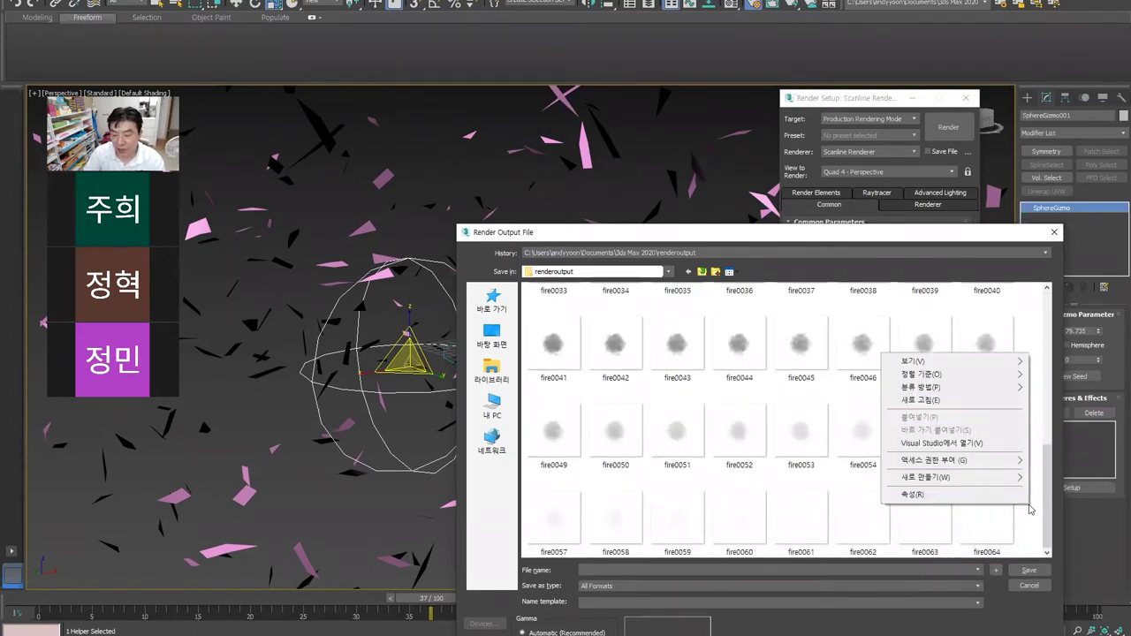
{"action": "mouse_move", "coordinate": [913, 361]}
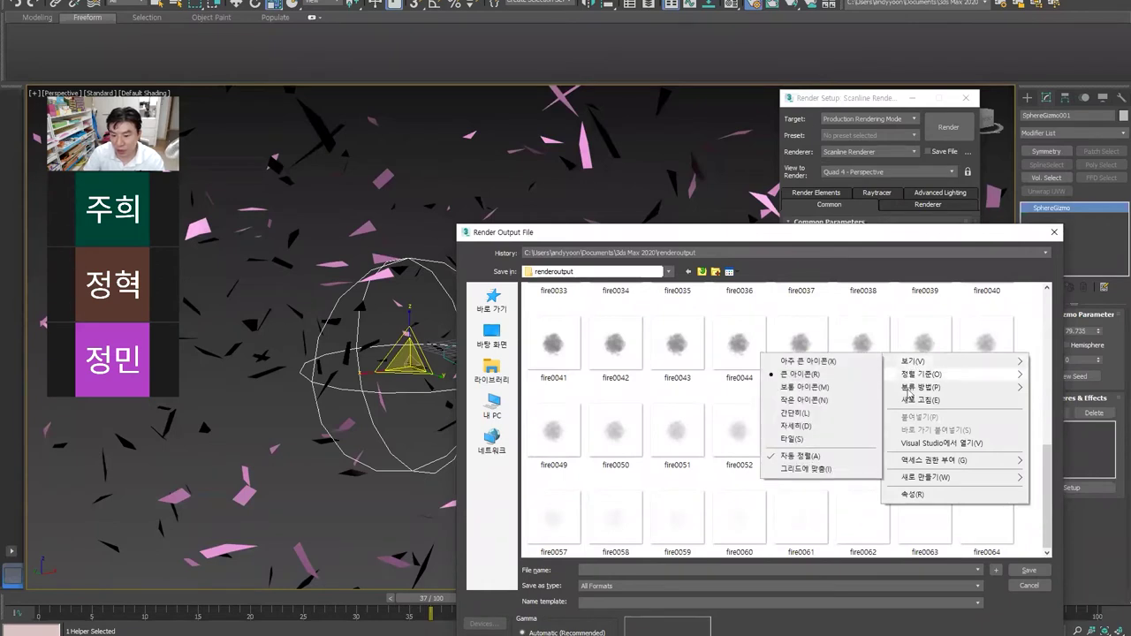
{"action": "mouse_move", "coordinate": [925, 477]}
{"action": "left_click", "coordinate": [811, 479]}
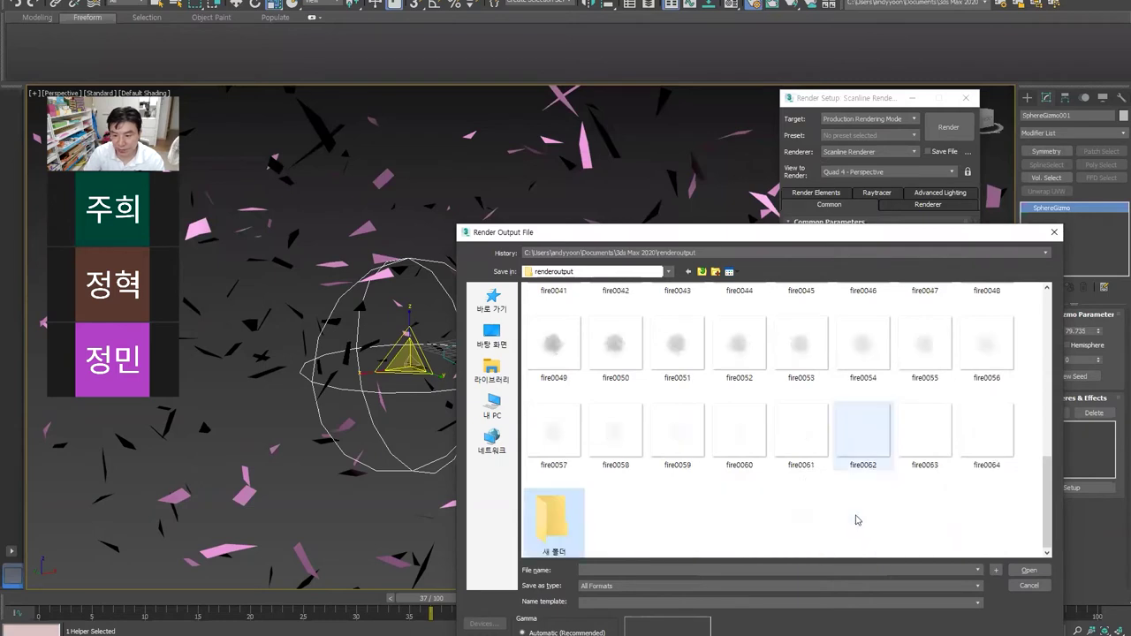
{"action": "left_click", "coordinate": [555, 552]}
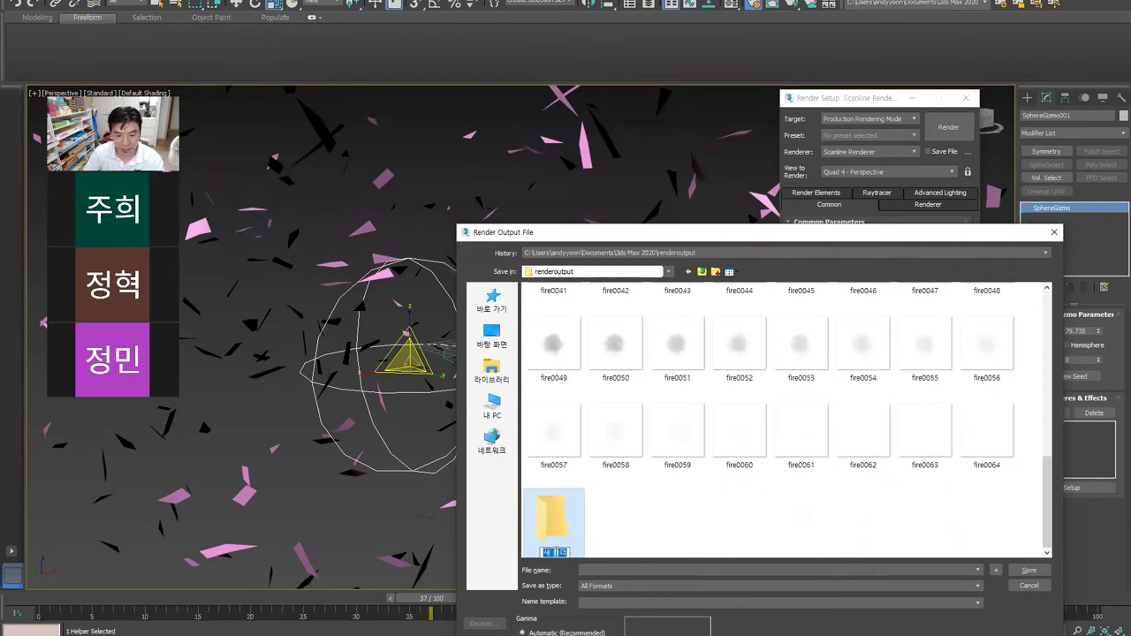
{"action": "type", "text": "fire"}
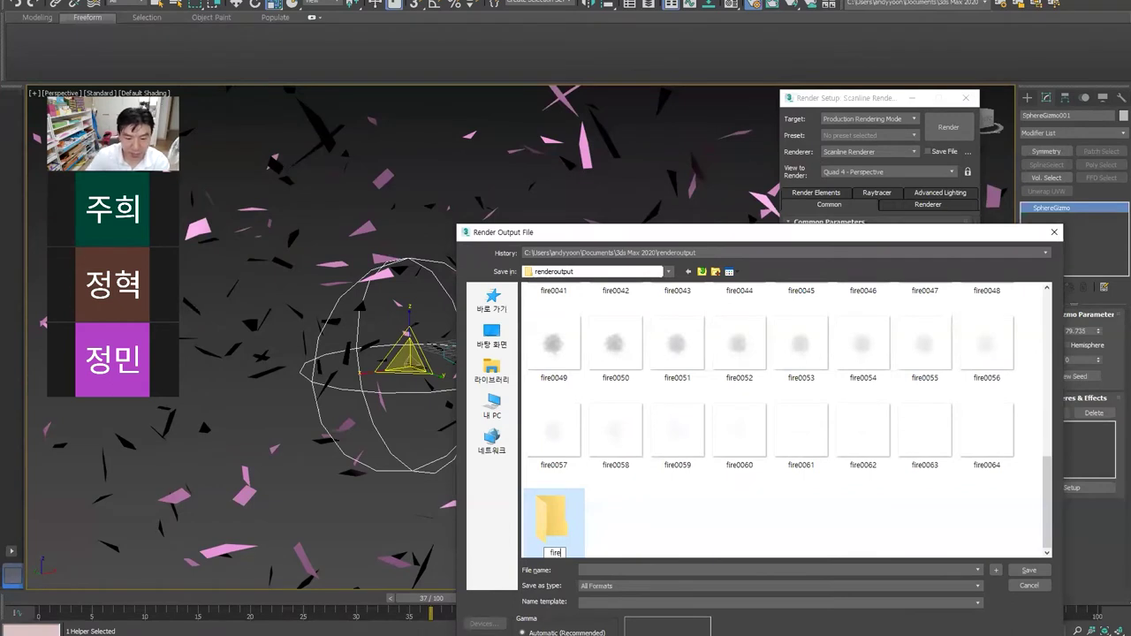
{"action": "key", "text": "Return"}
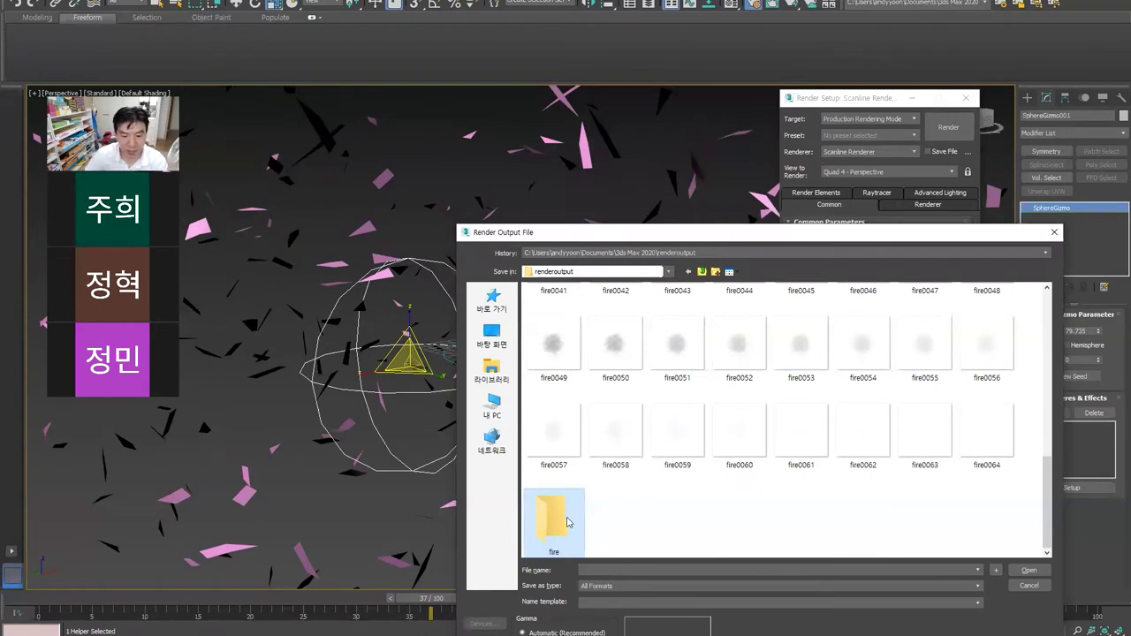
{"action": "double_click", "coordinate": [564, 519]}
Step: Save the render output as PNG files named fire and accept the PNG settings
{"action": "left_click", "coordinate": [607, 586]}
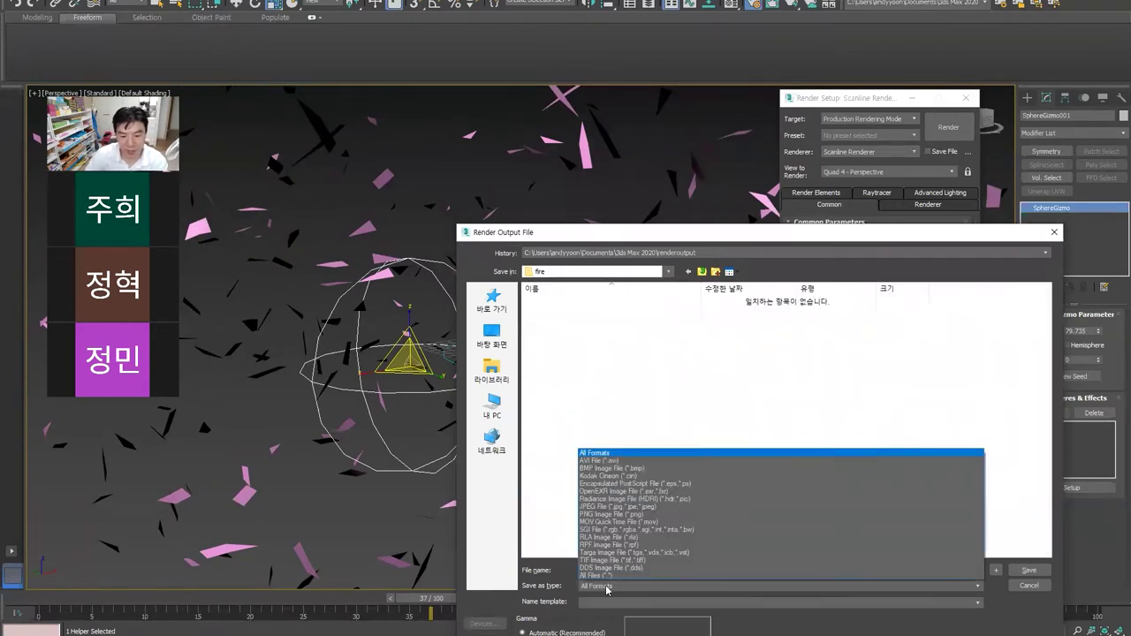
{"action": "left_click", "coordinate": [606, 514]}
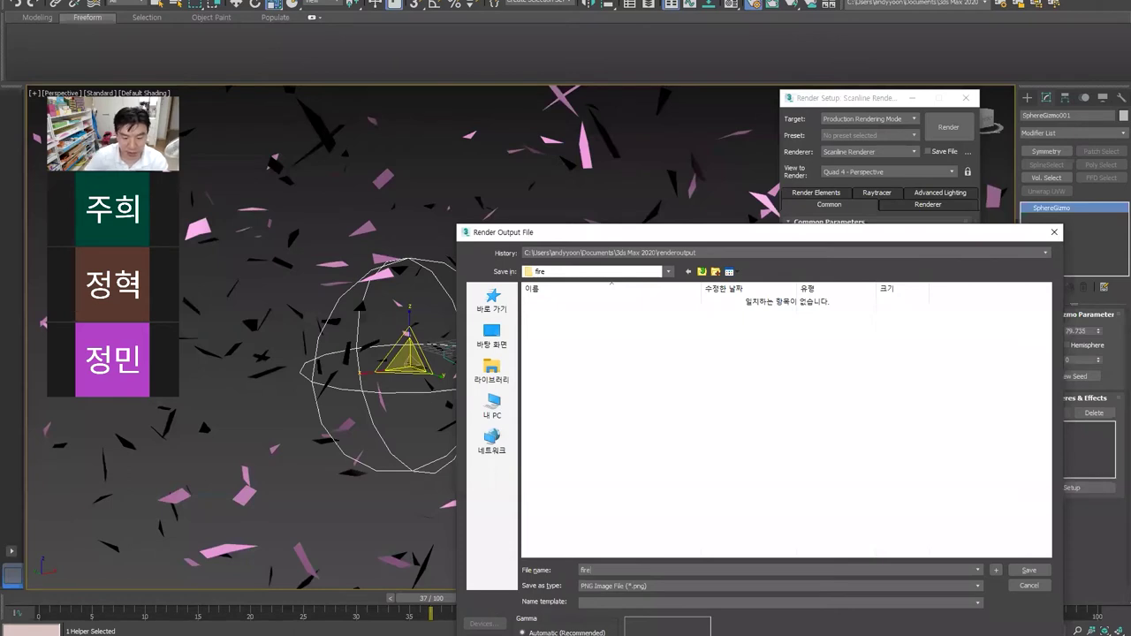
{"action": "left_click", "coordinate": [1023, 570]}
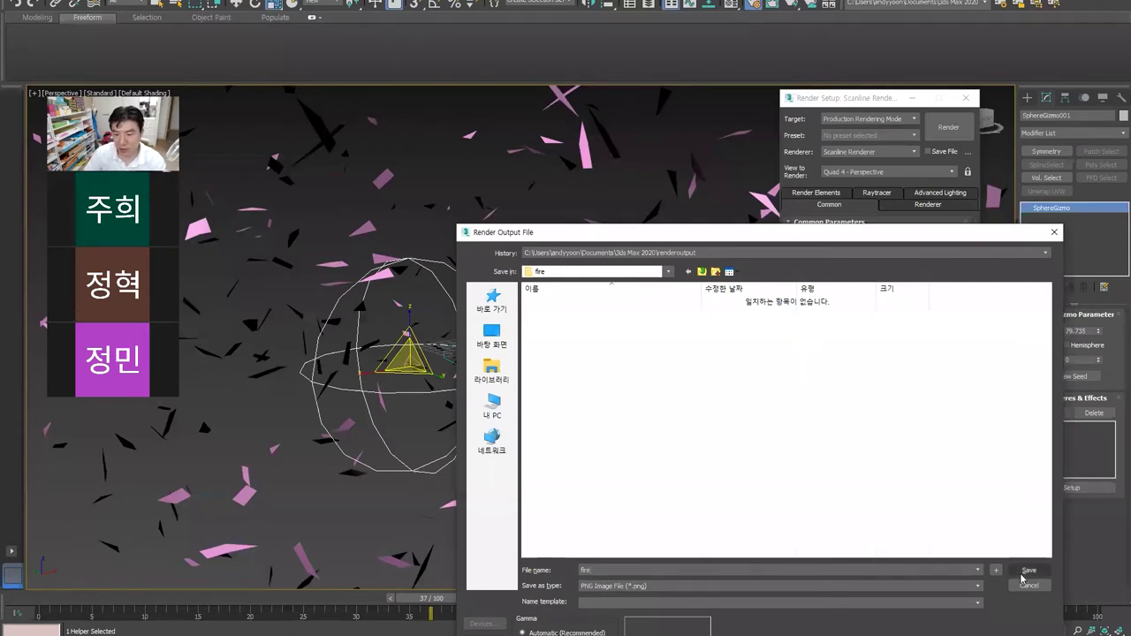
{"action": "left_click", "coordinate": [537, 361]}
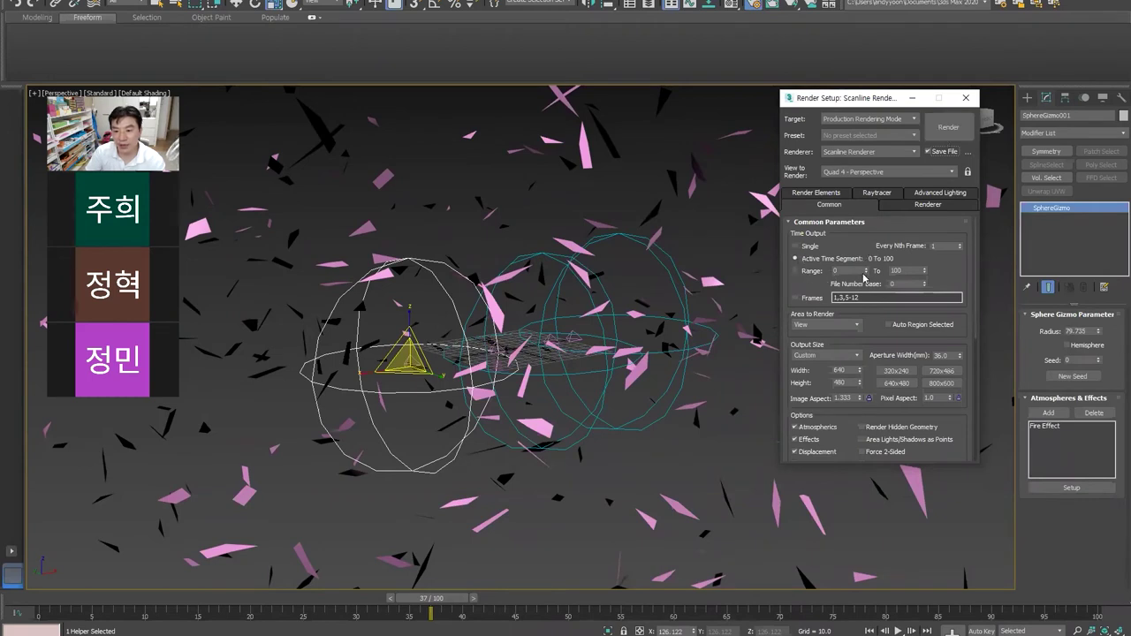
Step: Render frames 0–100 to the fire PNG sequence and close the rendered frame window
{"action": "left_click", "coordinate": [948, 128]}
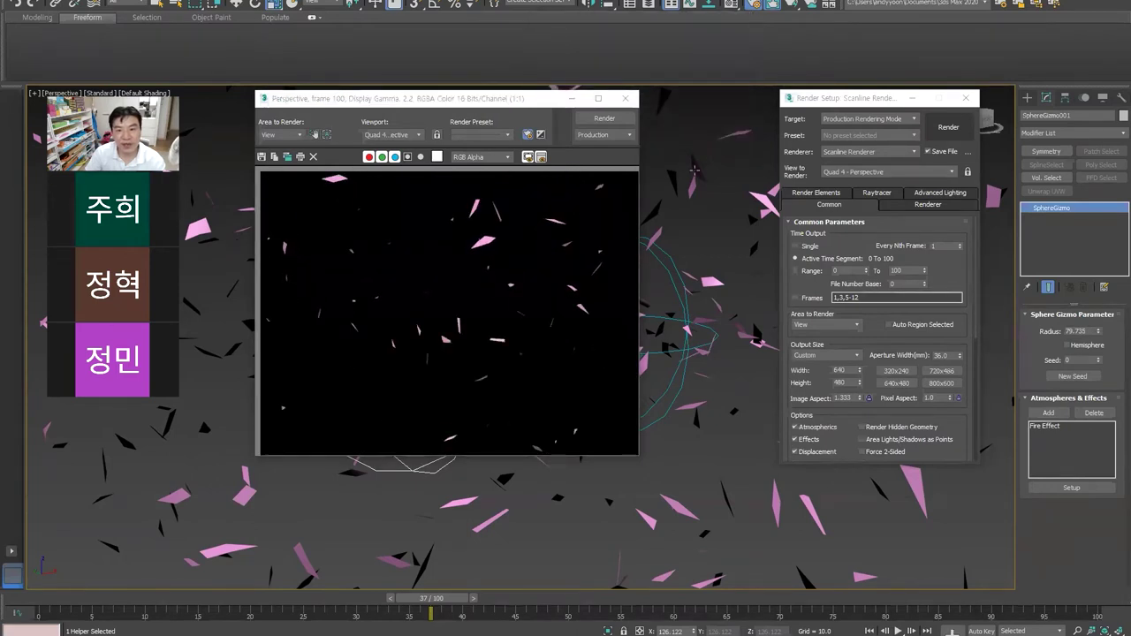
{"action": "left_click", "coordinate": [625, 98]}
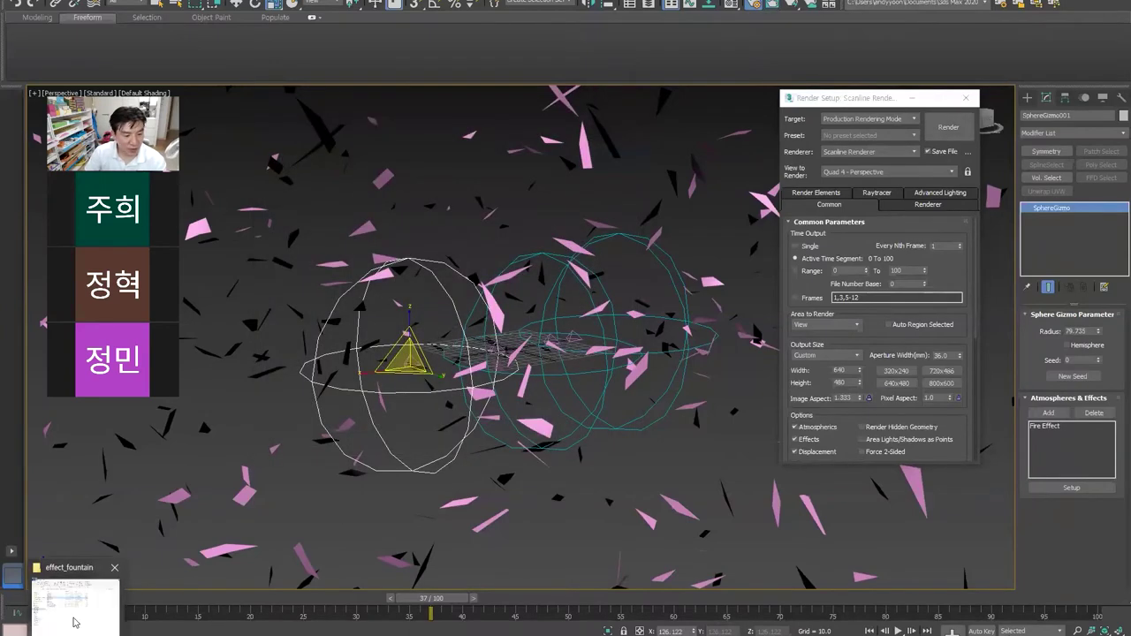
Step: Browse to Documents > 3ds Max 2020 > renderoutput > fire and open fire0000 in the photo viewer
{"action": "left_click", "coordinate": [81, 608]}
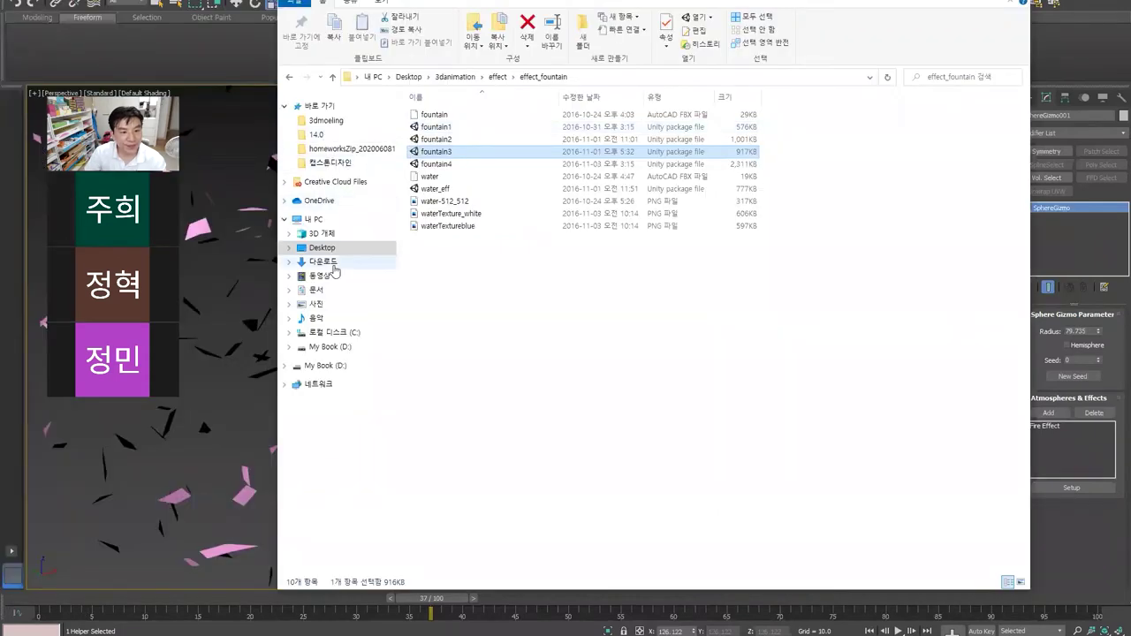
{"action": "left_click", "coordinate": [332, 264]}
{"action": "left_click", "coordinate": [322, 292]}
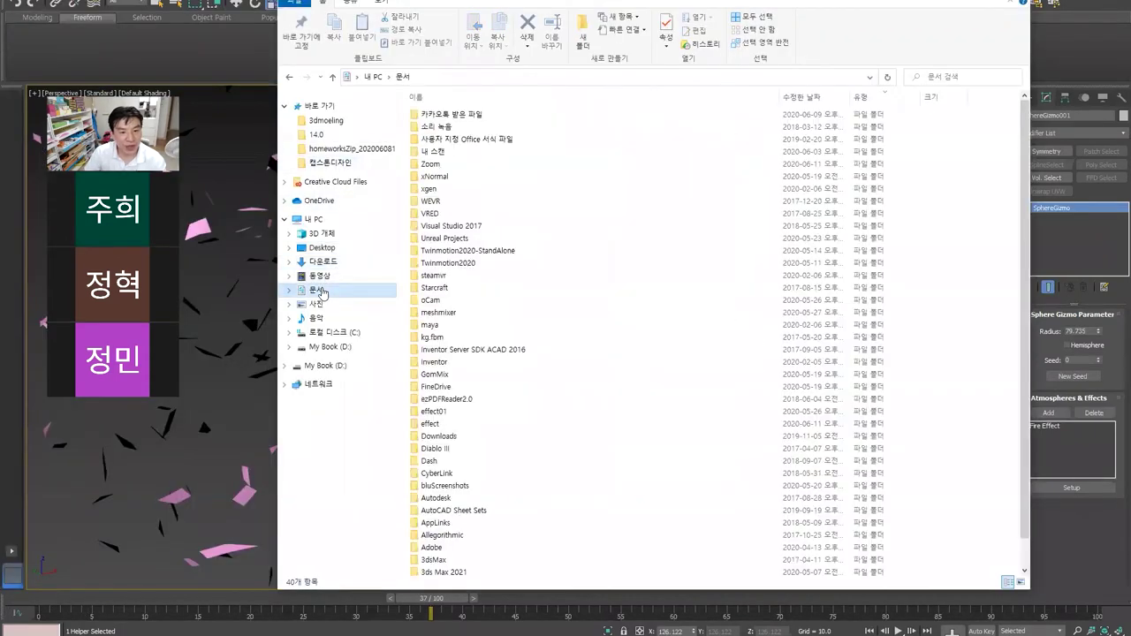
{"action": "scroll", "coordinate": [503, 345], "scroll_direction": "down", "scroll_amount": 1}
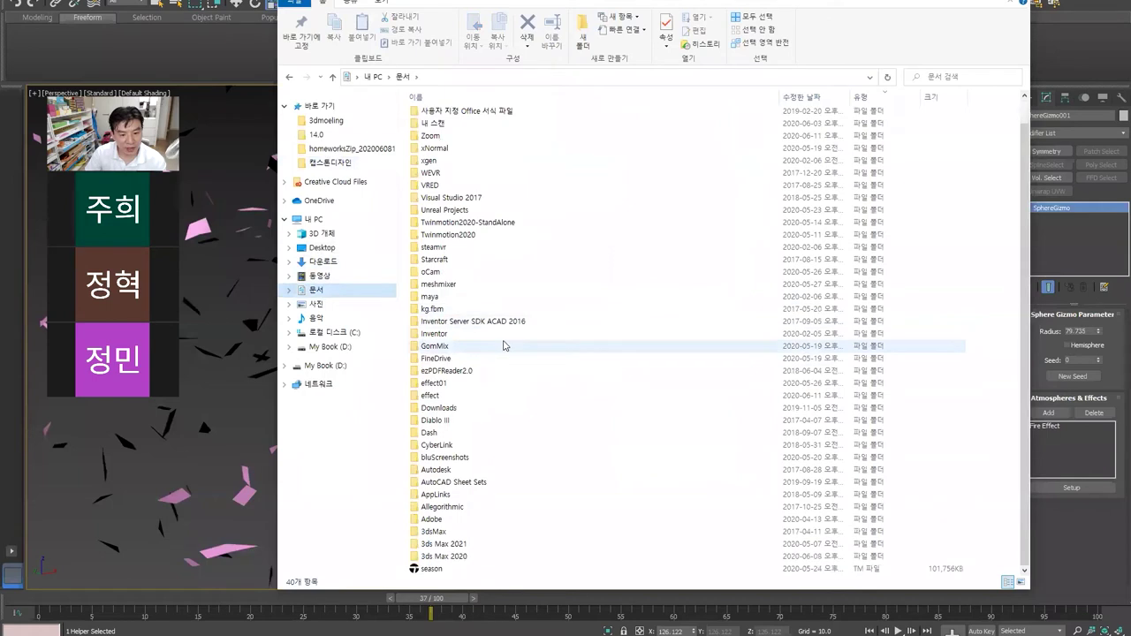
{"action": "double_click", "coordinate": [466, 560]}
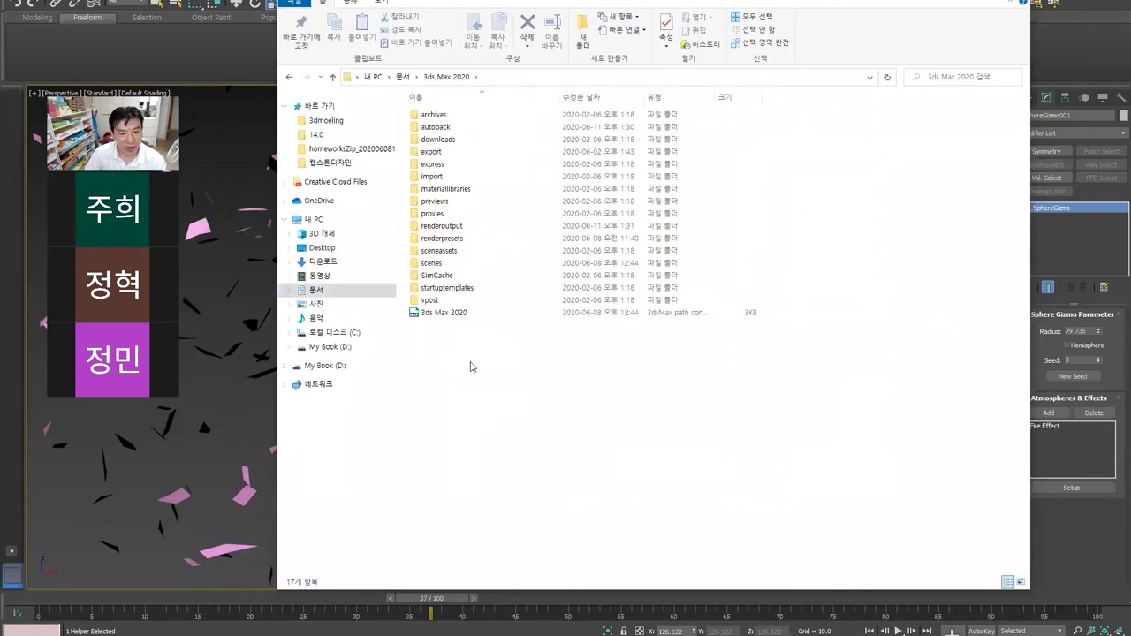
{"action": "double_click", "coordinate": [437, 226]}
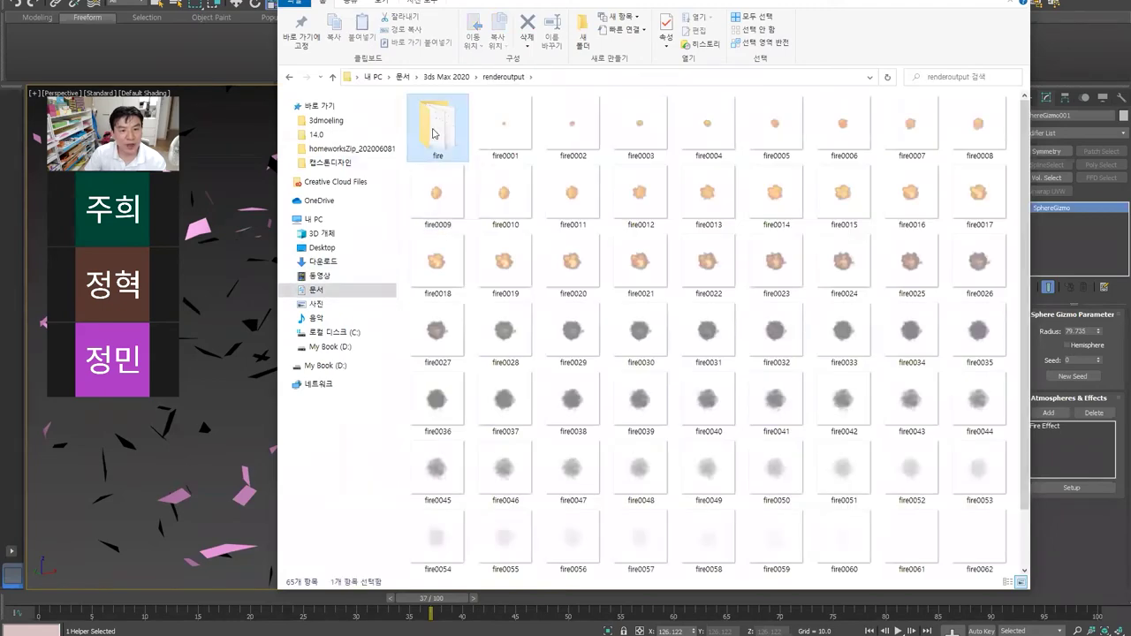
{"action": "double_click", "coordinate": [437, 133]}
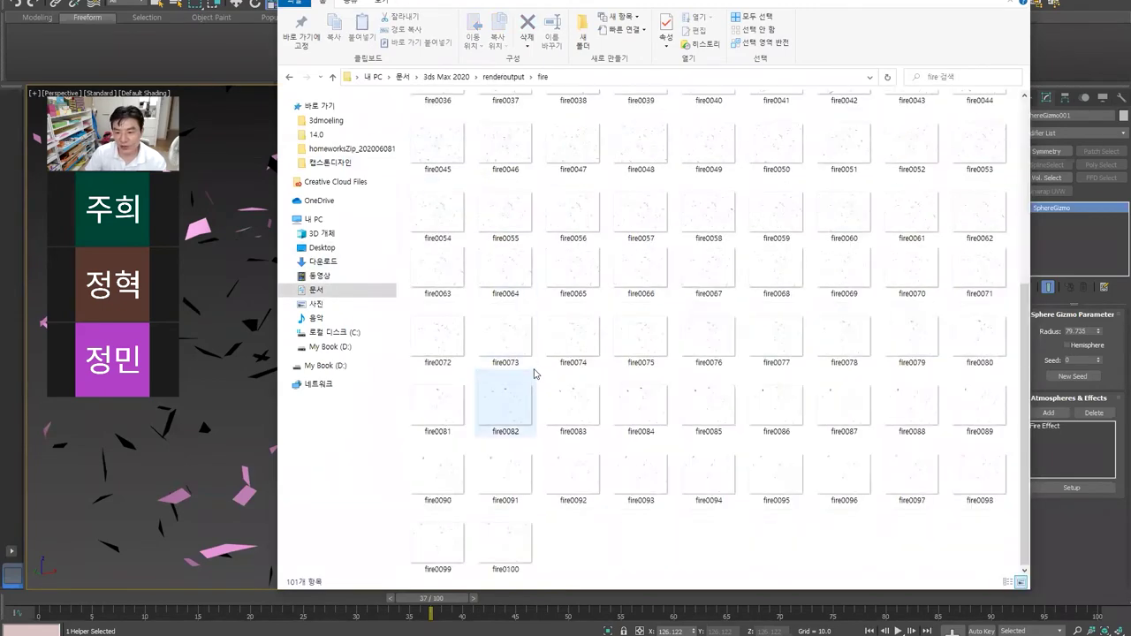
{"action": "left_click", "coordinate": [444, 143]}
{"action": "double_click", "coordinate": [445, 142]}
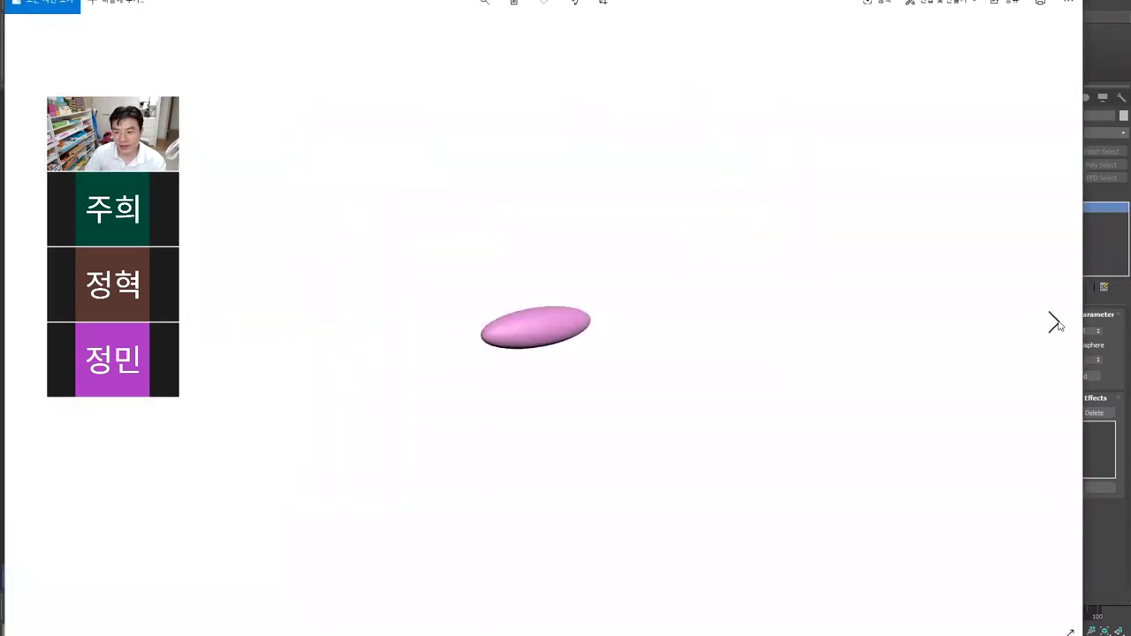
Step: Advance to the next rendered frame in Photos, then close Photos and the fire folder window
{"action": "left_click", "coordinate": [1055, 323]}
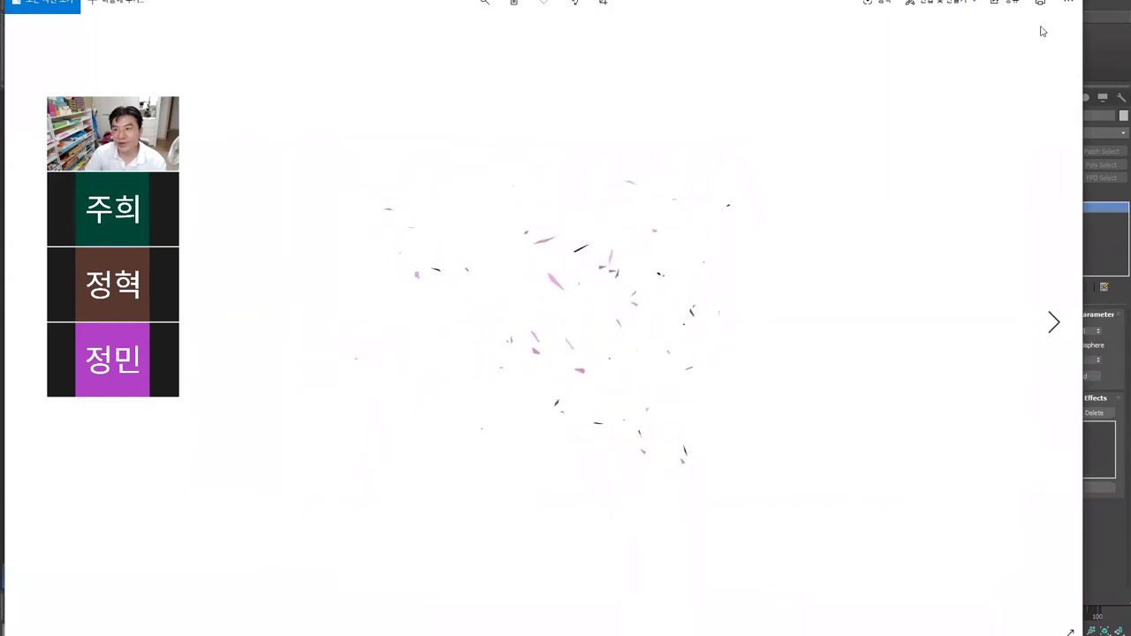
{"action": "key", "text": "alt+F4"}
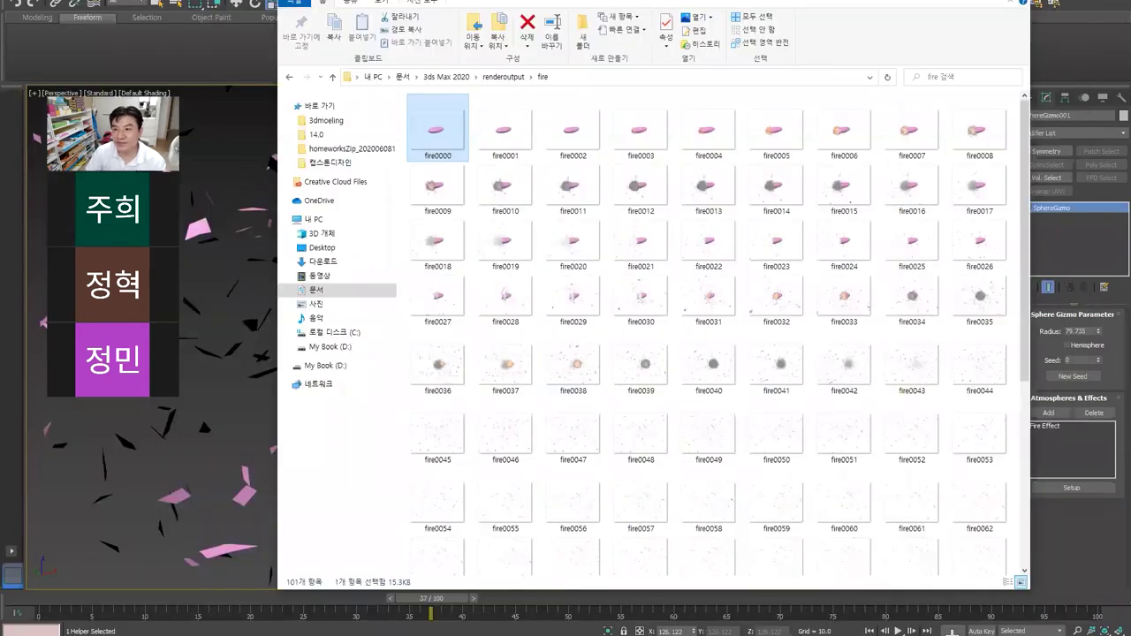
{"action": "key", "text": "alt+F4"}
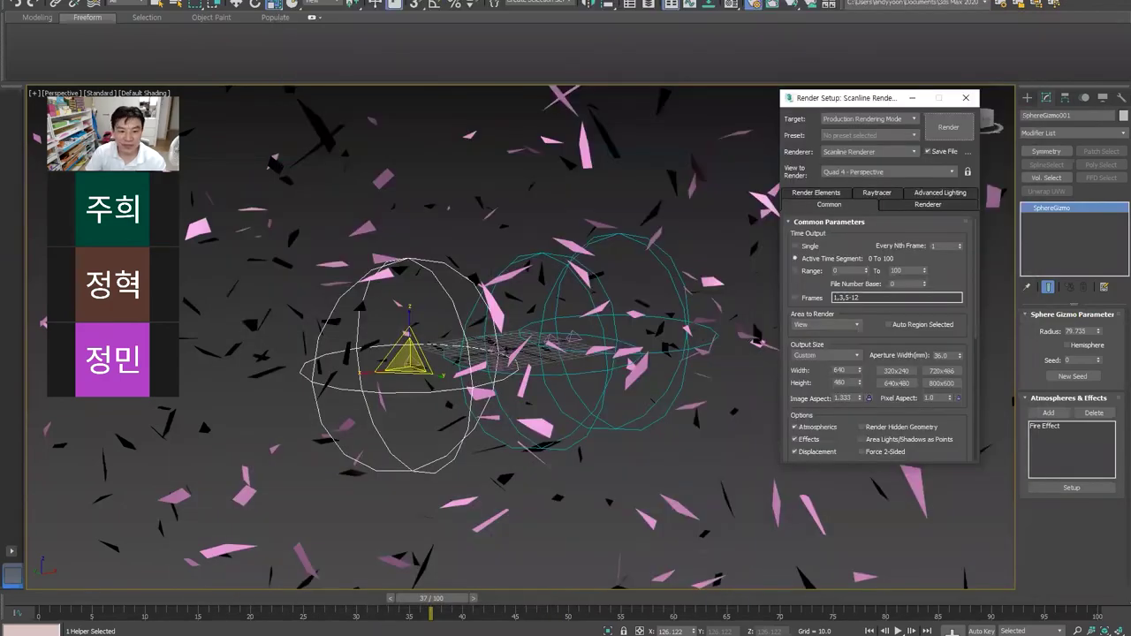
Step: Minimize 3ds Max to reveal the desktop
{"action": "key", "text": "super+d"}
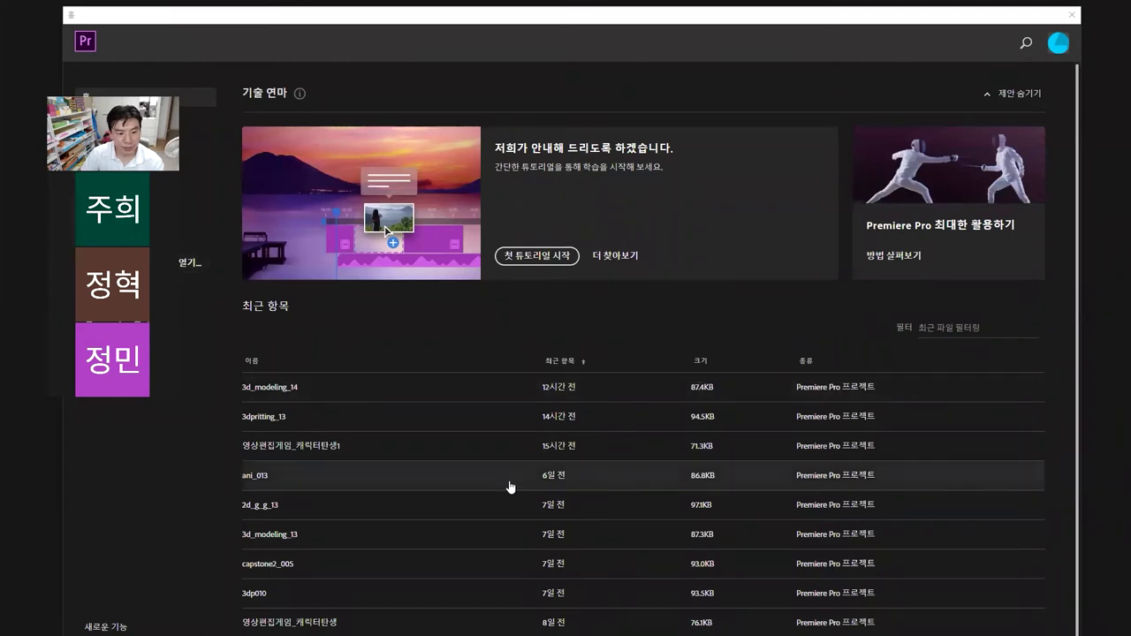
Step: Open the ani_013 recent project and delete the clips from the videoplayback (1) timeline
{"action": "left_click", "coordinate": [460, 453]}
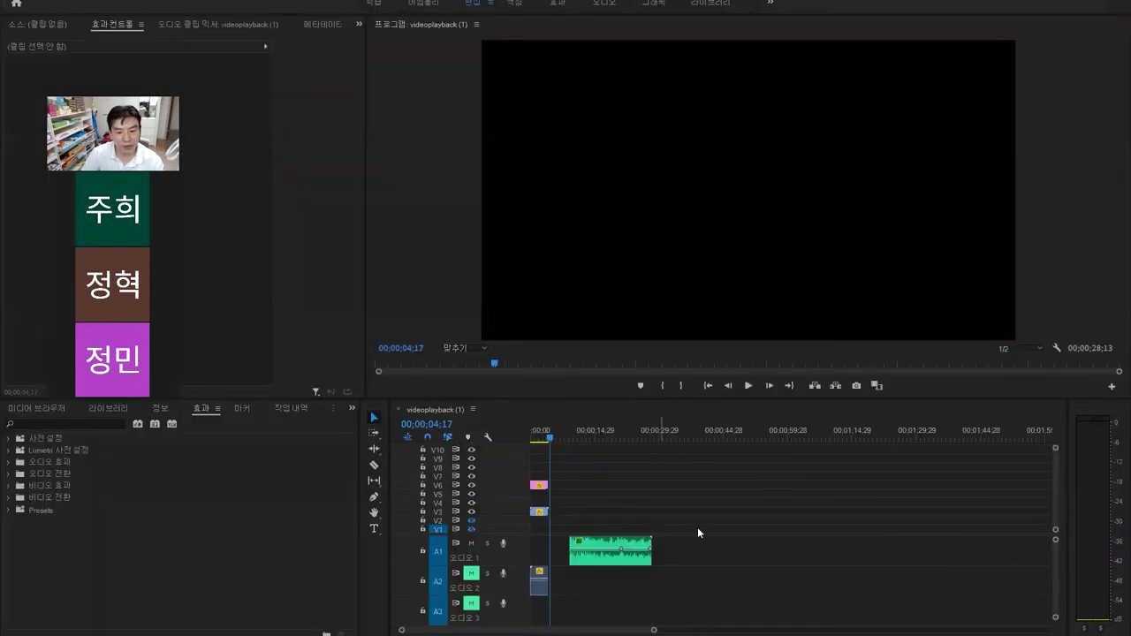
{"action": "left_click_drag", "start_coordinate": [779, 510], "coordinate": [532, 624]}
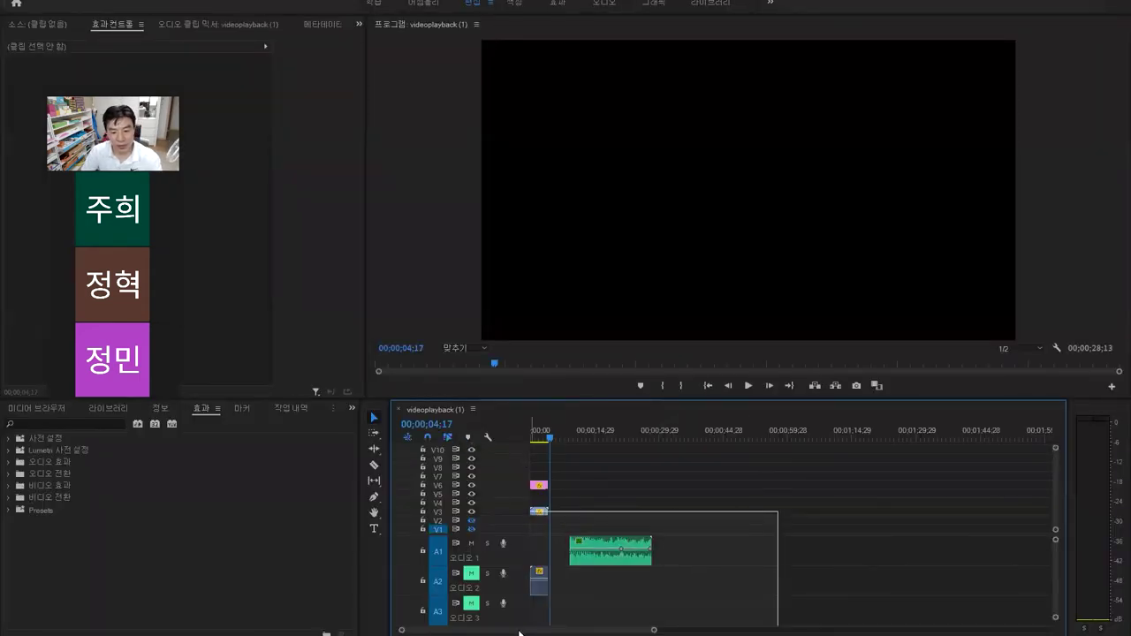
{"action": "key", "text": "Delete"}
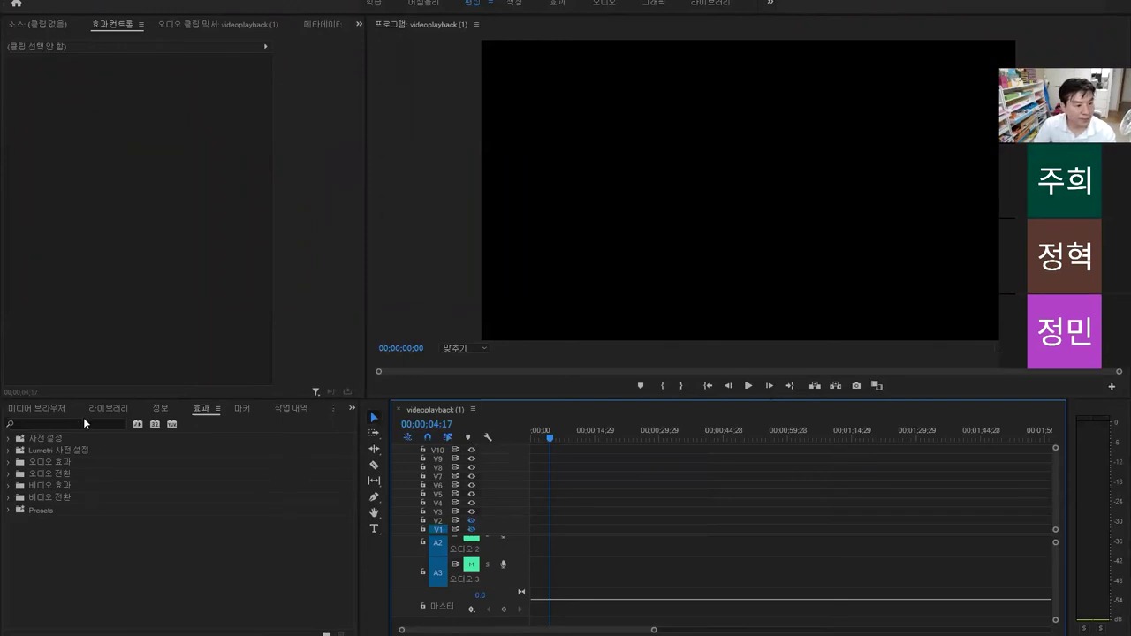
Step: Cycle through the lower-left panel tabs, ending on the Effects folder list
{"action": "left_click", "coordinate": [105, 409]}
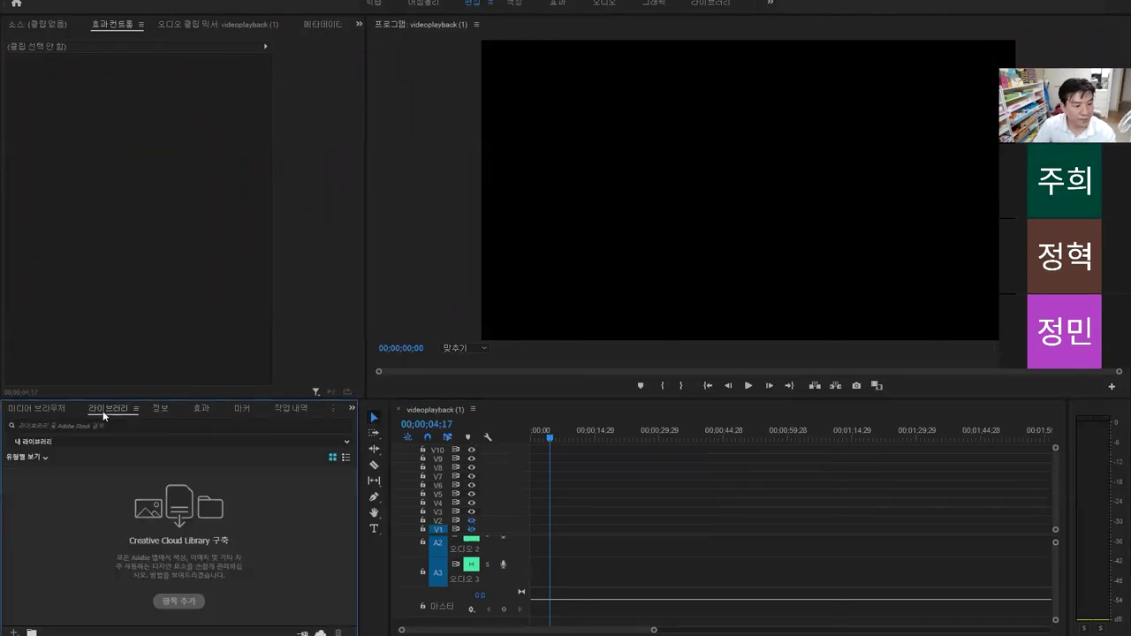
{"action": "left_click", "coordinate": [44, 408]}
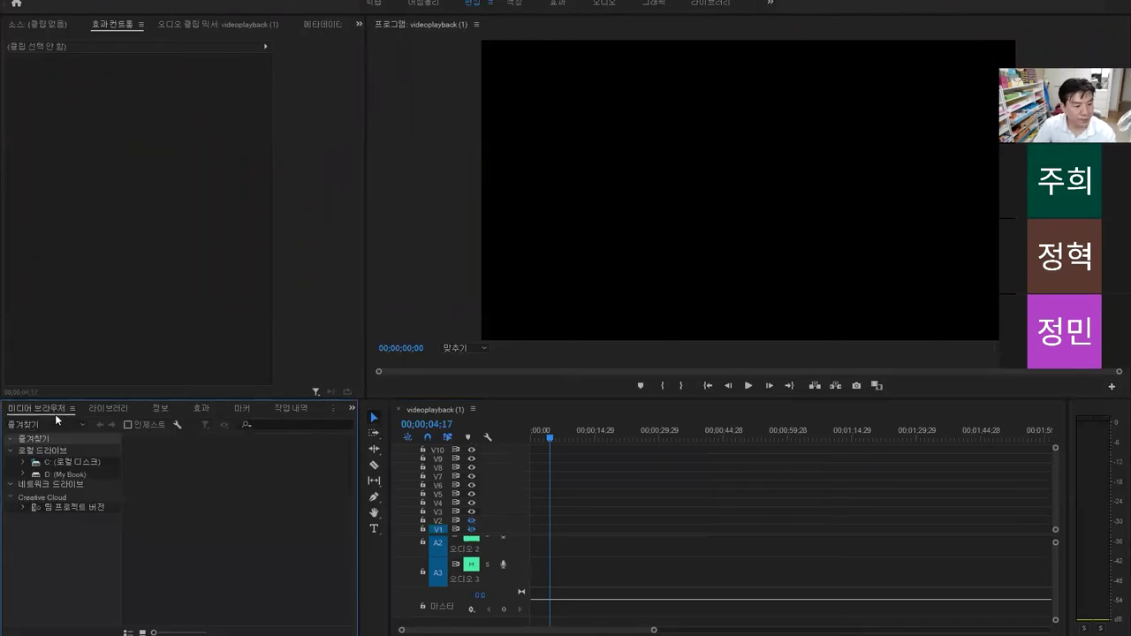
{"action": "left_click", "coordinate": [160, 408]}
{"action": "left_click", "coordinate": [282, 411]}
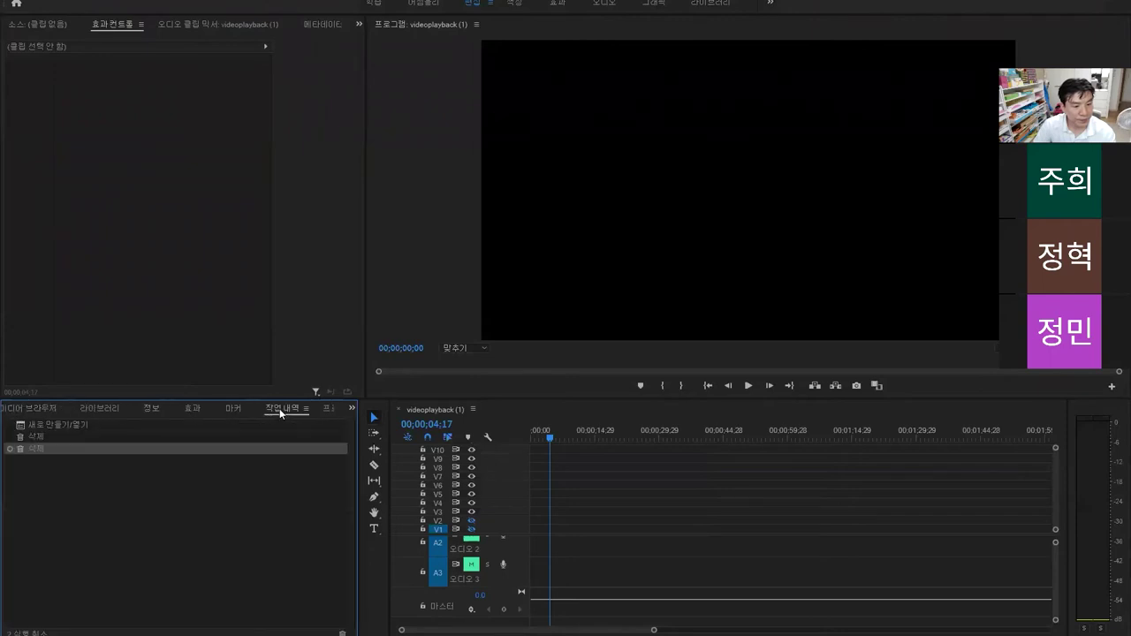
{"action": "left_click", "coordinate": [236, 411]}
{"action": "left_click", "coordinate": [208, 412]}
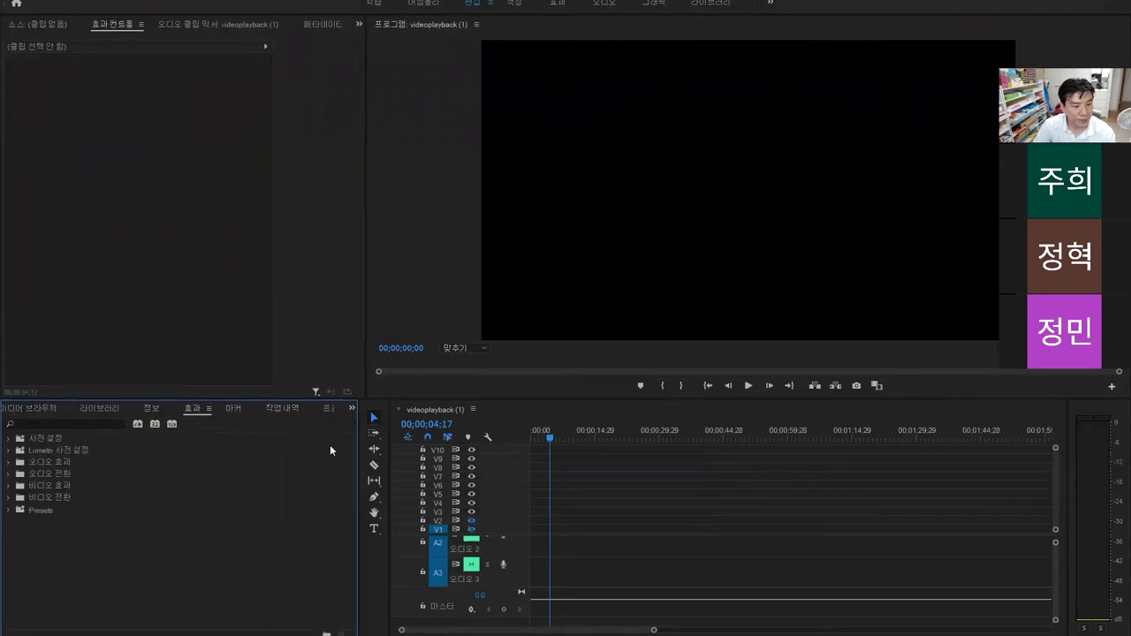
Step: Widen the lower-left panel and look through the Media Browser and Libraries tabs
{"action": "mouse_move", "coordinate": [357, 445]}
{"action": "left_mouse_down"}
{"action": "mouse_move", "coordinate": [399, 448]}
{"action": "mouse_move", "coordinate": [249, 447]}
{"action": "left_mouse_up"}
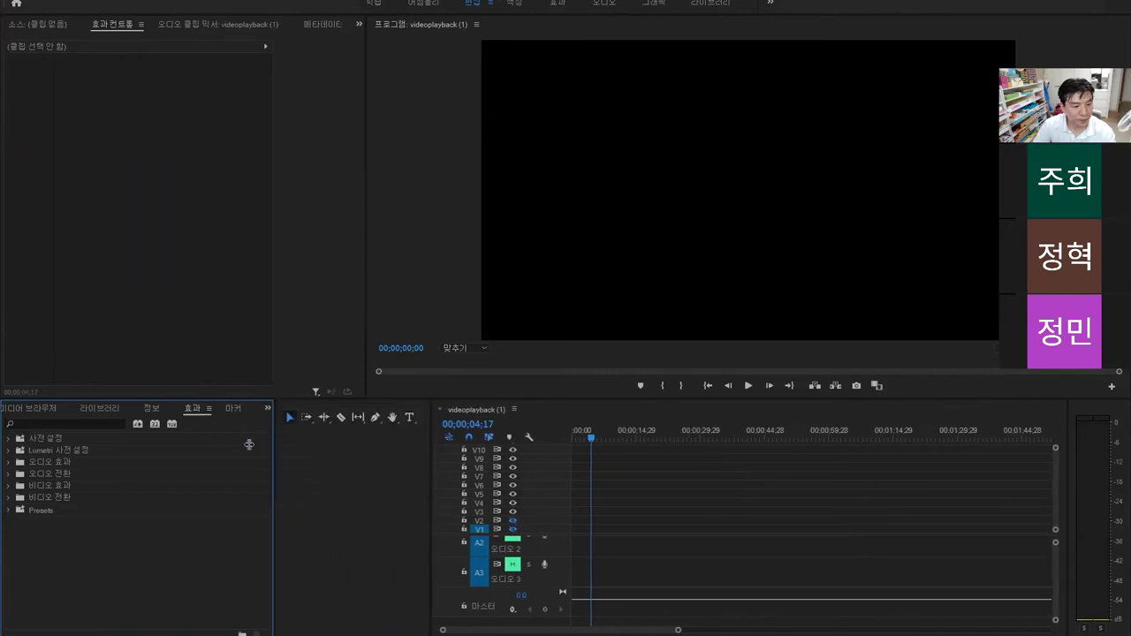
{"action": "left_click", "coordinate": [24, 410]}
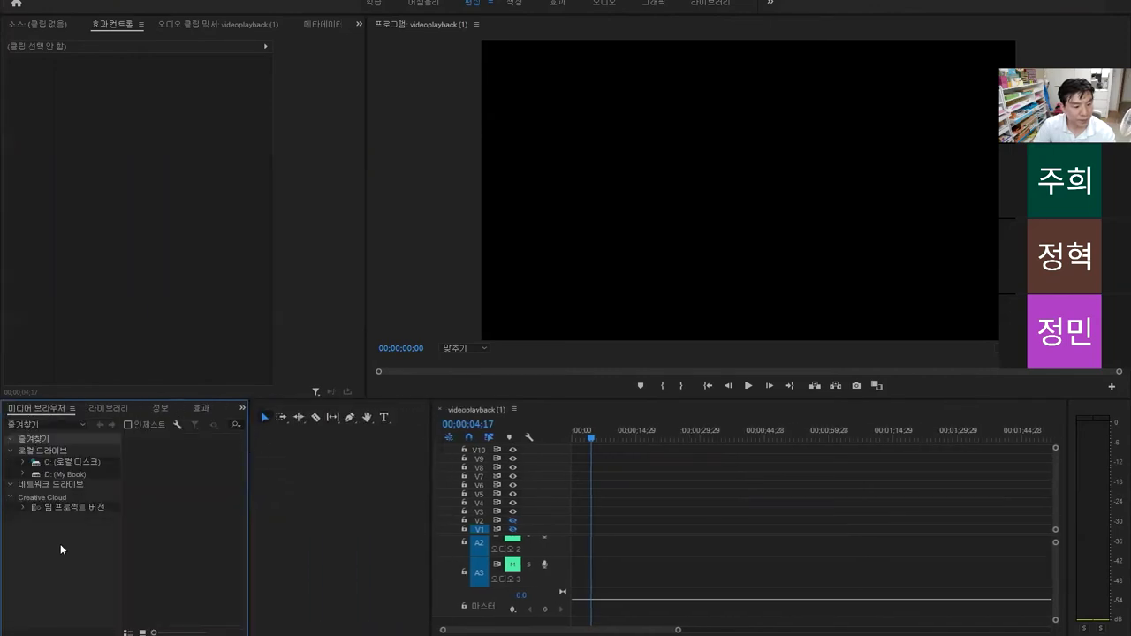
{"action": "left_click", "coordinate": [99, 408]}
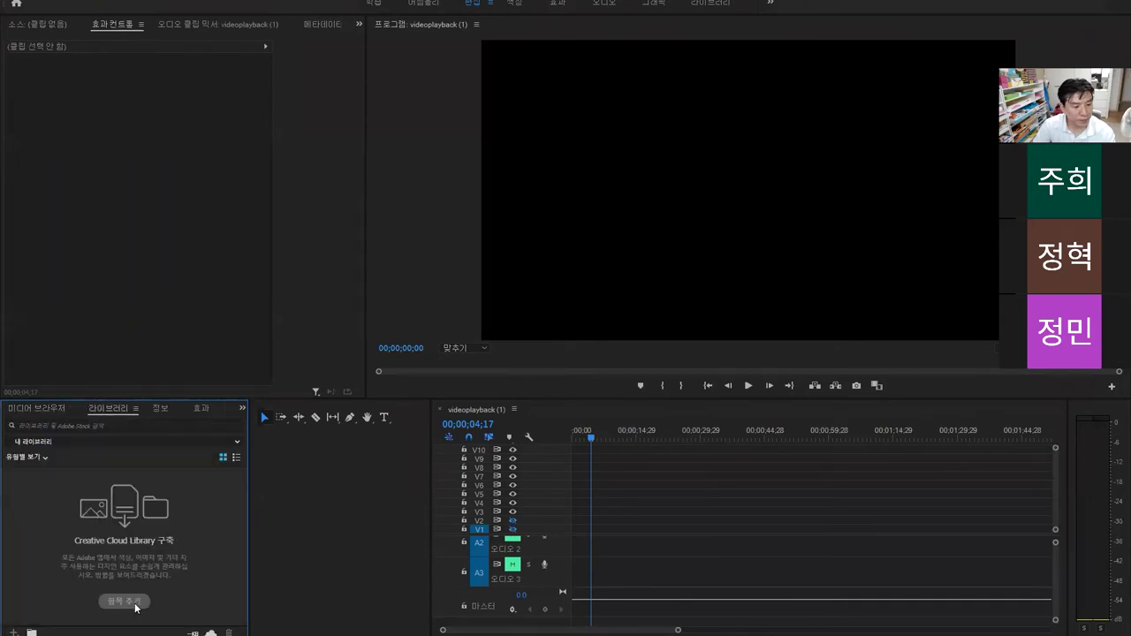
{"action": "left_click", "coordinate": [33, 457]}
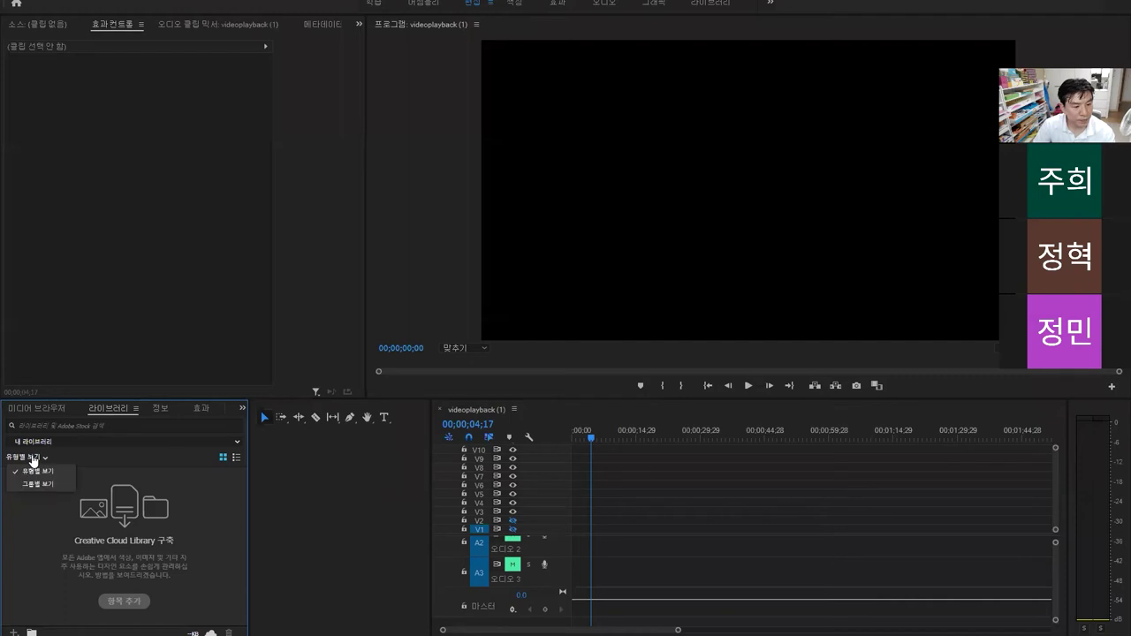
{"action": "left_click", "coordinate": [130, 500]}
{"action": "left_click_drag", "start_coordinate": [250, 499], "coordinate": [266, 500]}
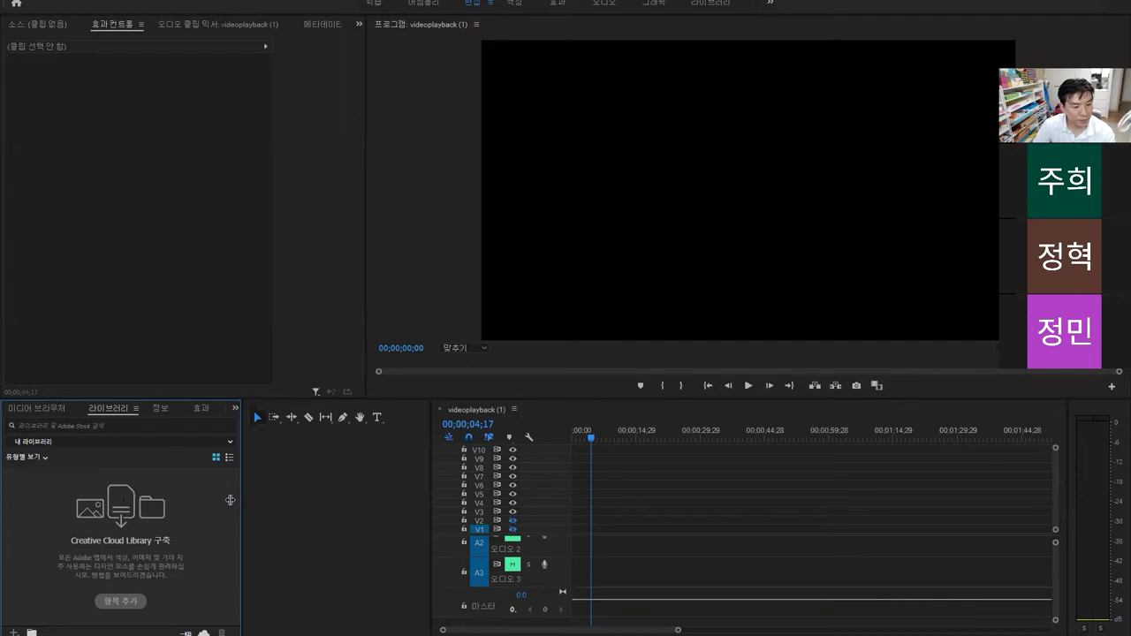
Step: Step through the Info, Effects, Markers and History tabs, ending on the Project media list
{"action": "left_click", "coordinate": [159, 409]}
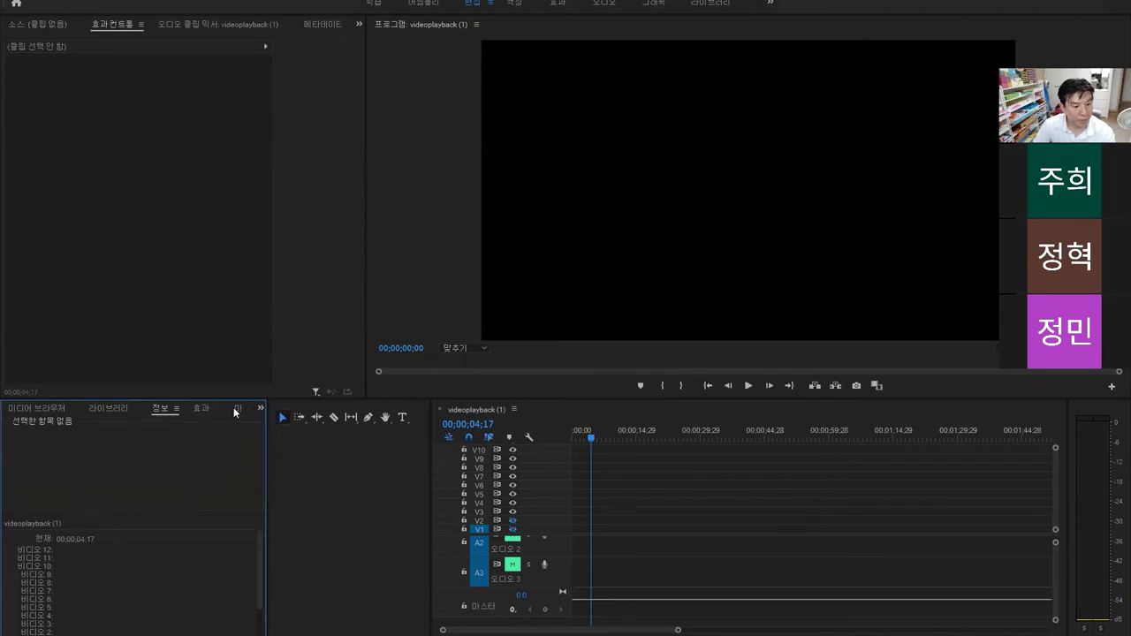
{"action": "left_click", "coordinate": [205, 410]}
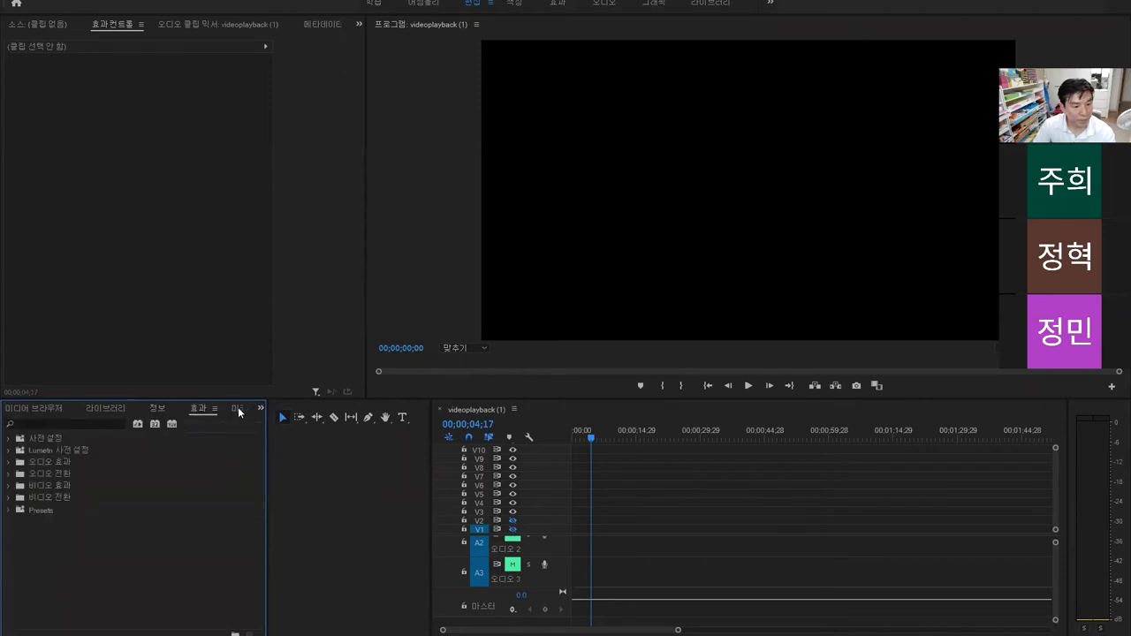
{"action": "left_click", "coordinate": [235, 408]}
{"action": "left_click", "coordinate": [239, 409]}
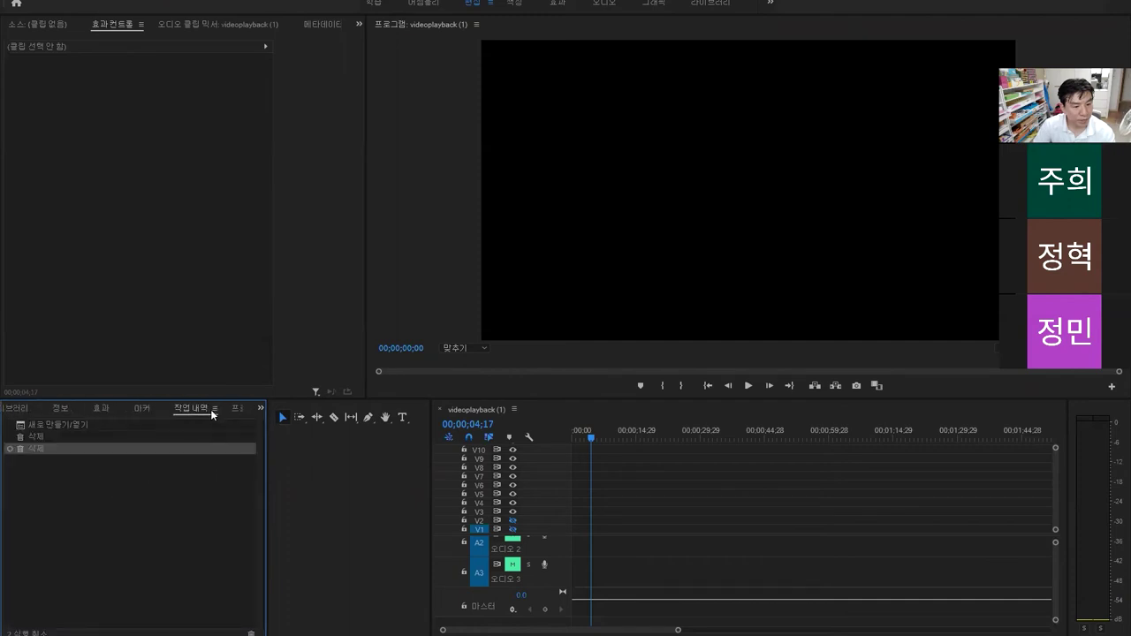
{"action": "left_click", "coordinate": [213, 409]}
{"action": "left_click", "coordinate": [119, 522]}
{"action": "left_click", "coordinate": [238, 409]}
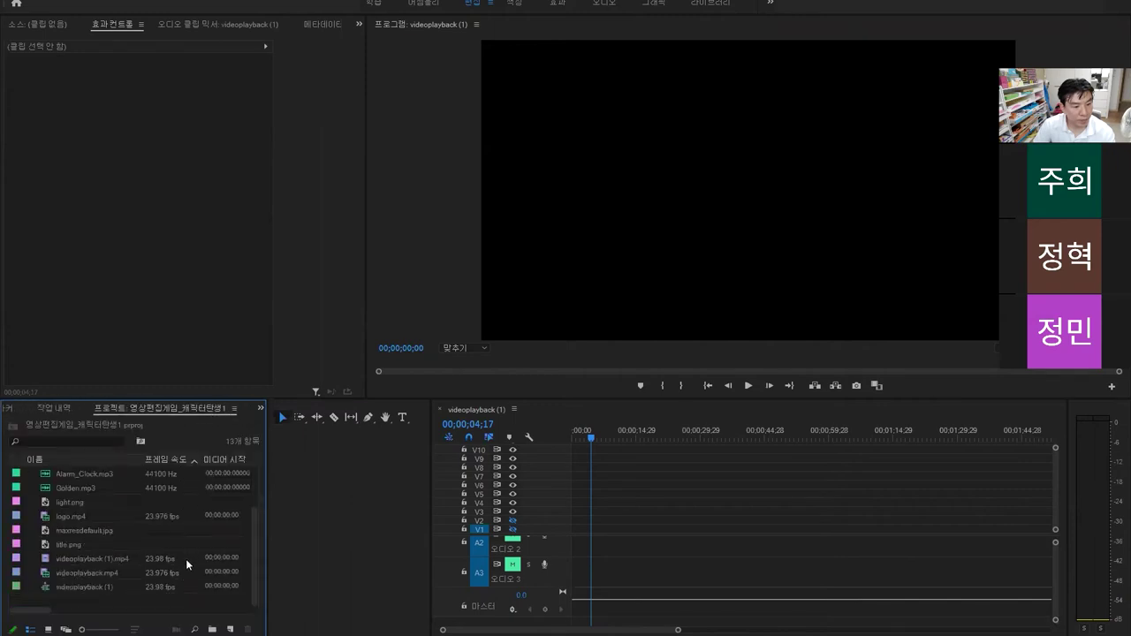
Step: Make the Project panel taller and bring up the Import dialog with Ctrl+I
{"action": "left_click", "coordinate": [73, 612]}
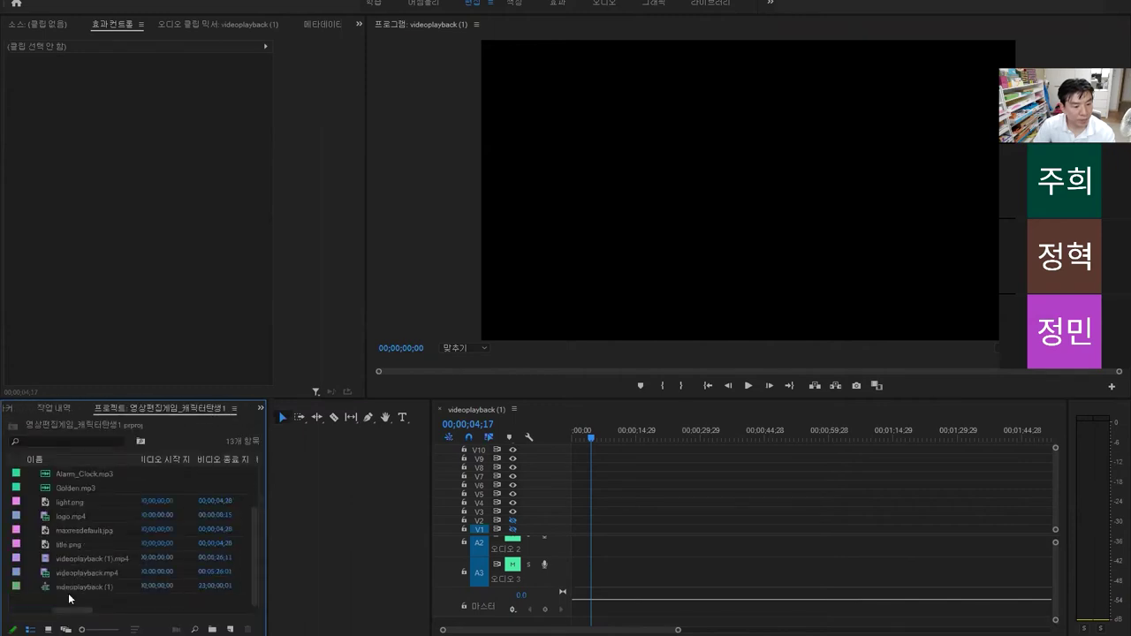
{"action": "left_click_drag", "start_coordinate": [211, 399], "coordinate": [212, 296]}
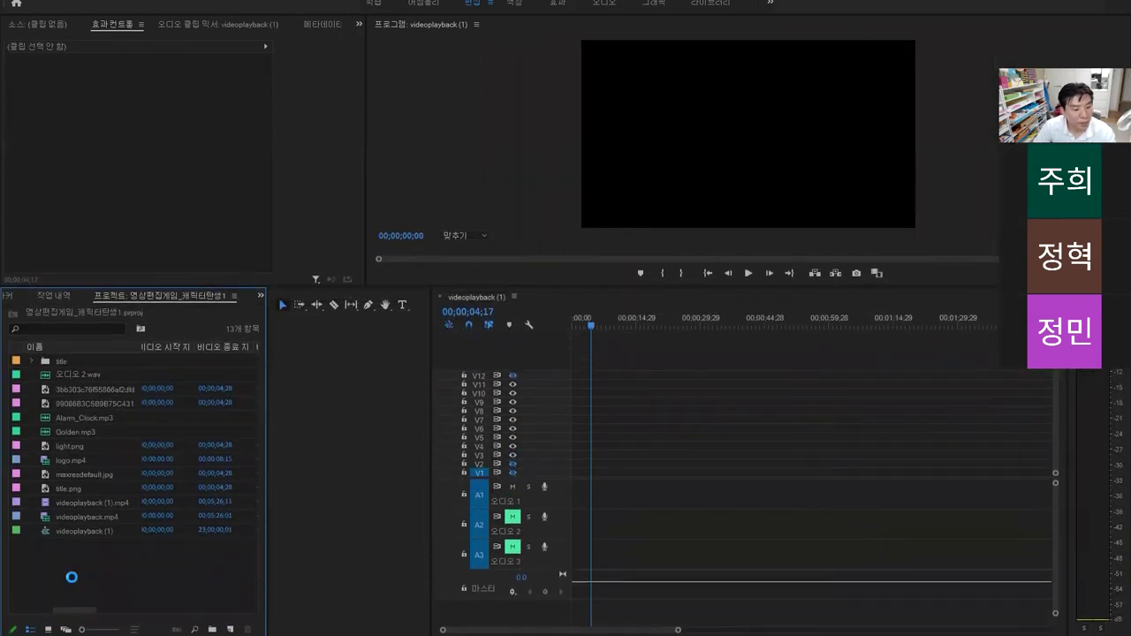
{"action": "key", "text": "ctrl+i"}
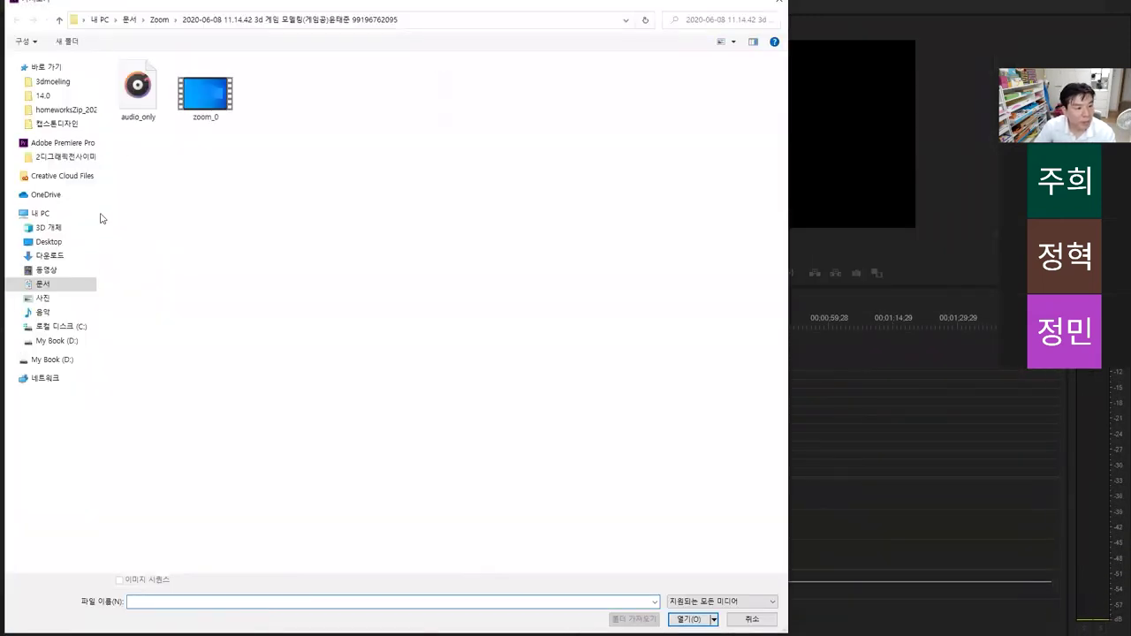
Step: Import the fire folder from Documents > 3ds Max 2020 > renderoutput as a project bin
{"action": "left_click", "coordinate": [70, 287]}
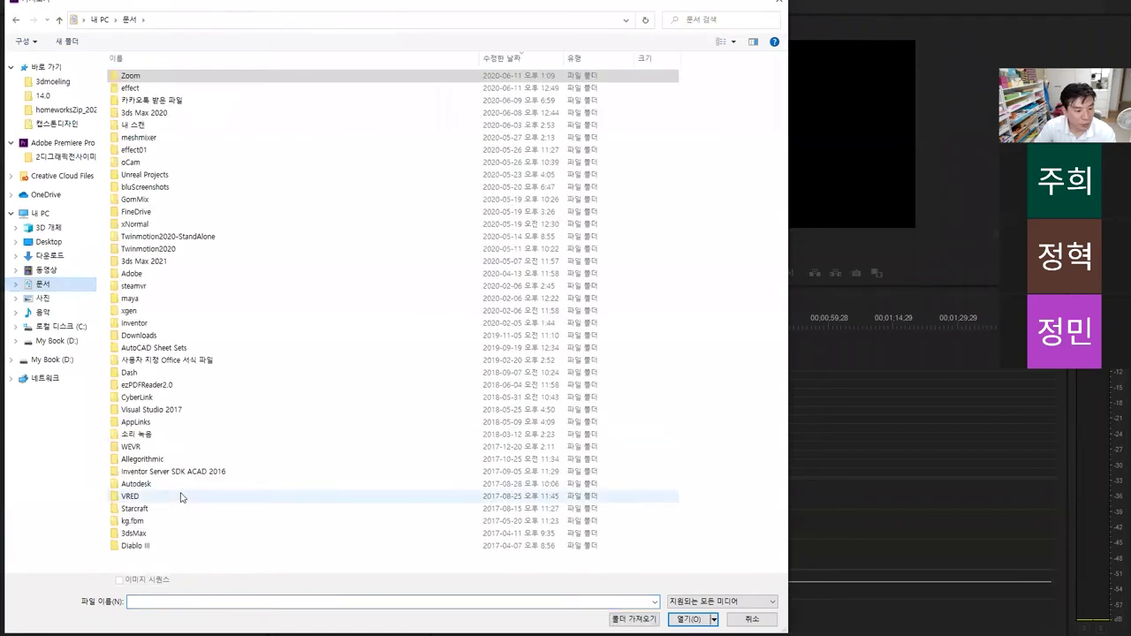
{"action": "double_click", "coordinate": [151, 114]}
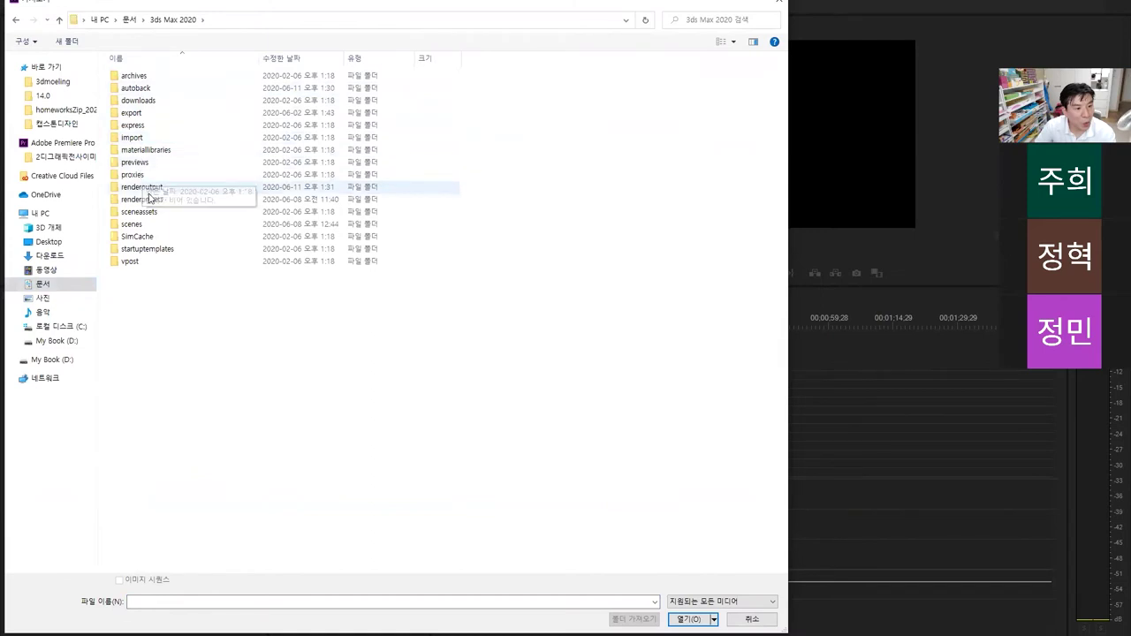
{"action": "double_click", "coordinate": [146, 186]}
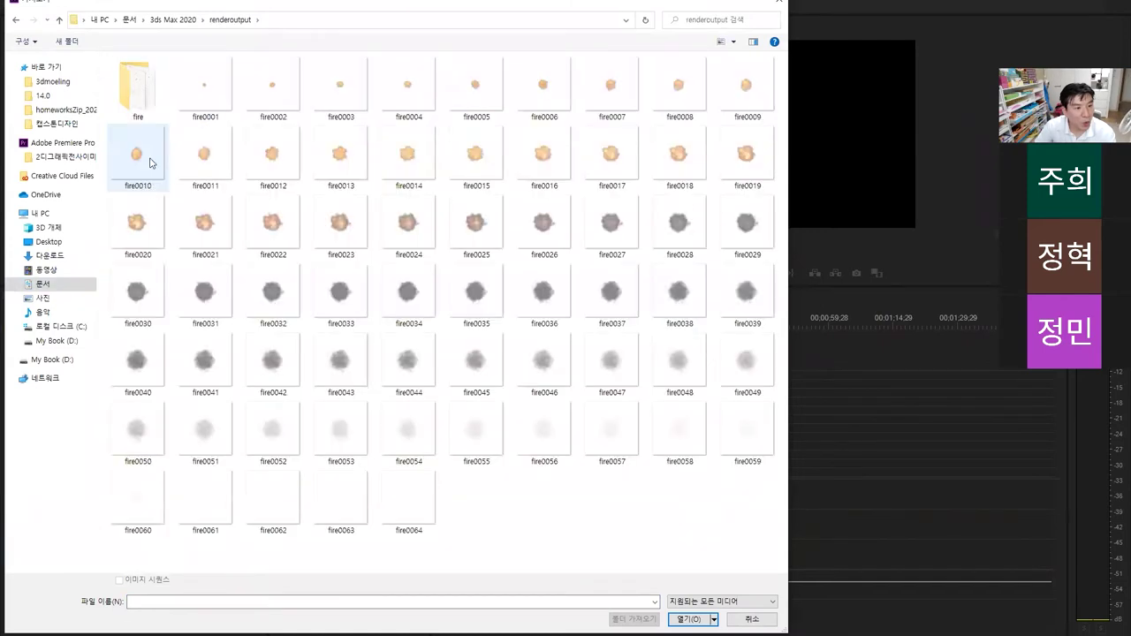
{"action": "left_click", "coordinate": [138, 101]}
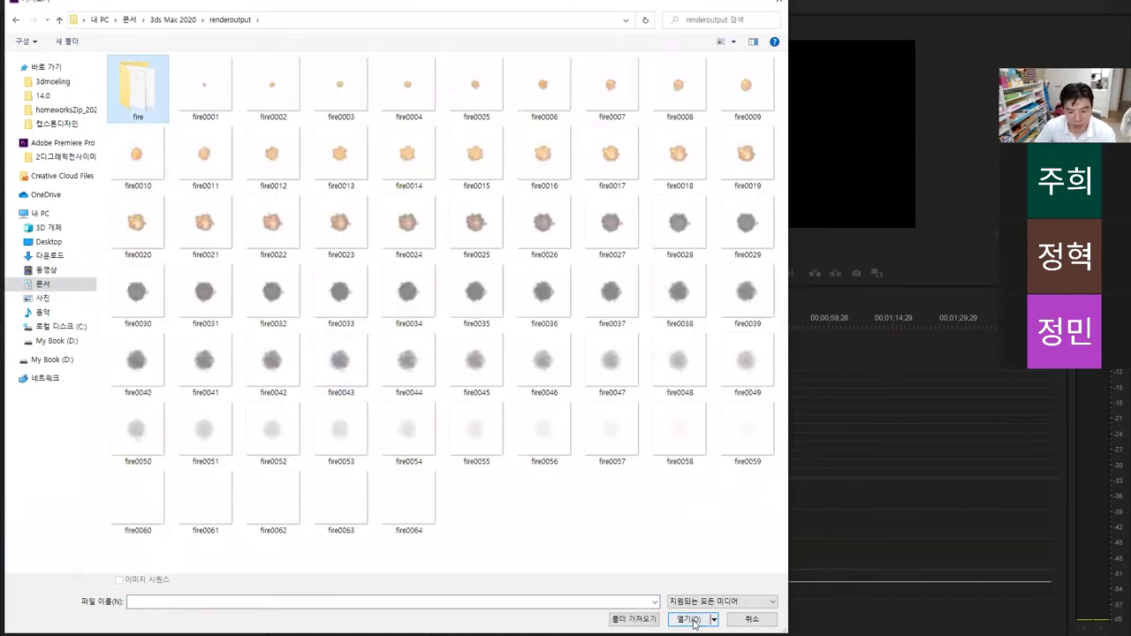
{"action": "left_click", "coordinate": [633, 619]}
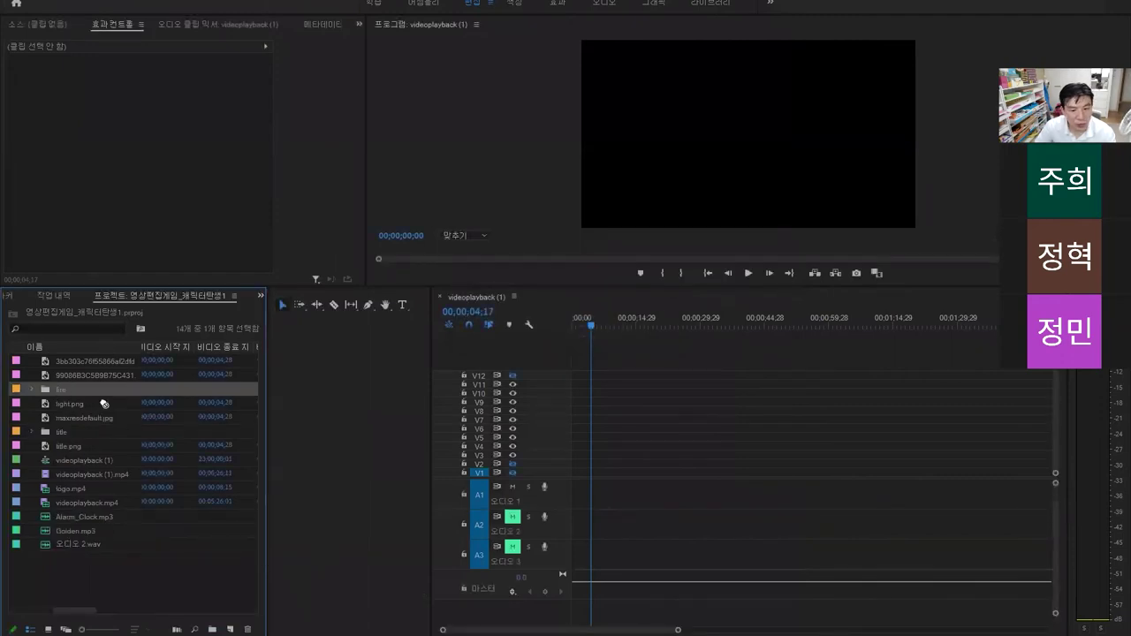
Step: Place the fire bin at the start of V6, play it, undo, and expand the bin's PNG frames
{"action": "left_click_drag", "start_coordinate": [103, 399], "coordinate": [593, 432]}
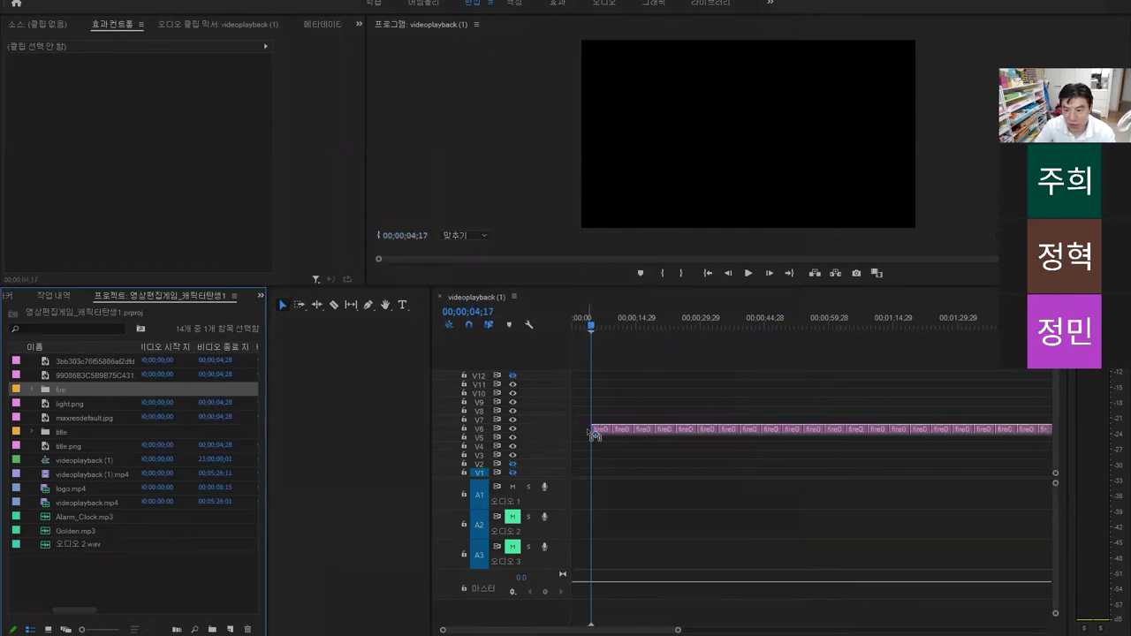
{"action": "left_click_drag", "start_coordinate": [592, 432], "coordinate": [566, 433]}
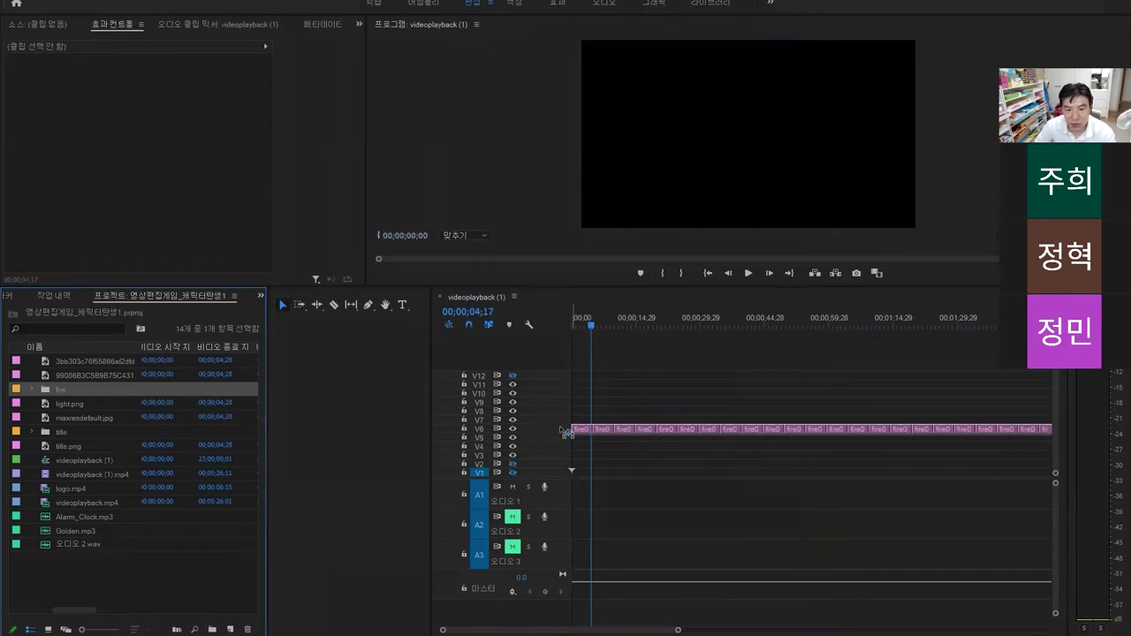
{"action": "left_click_drag", "start_coordinate": [591, 325], "coordinate": [558, 325]}
{"action": "key", "text": "space"}
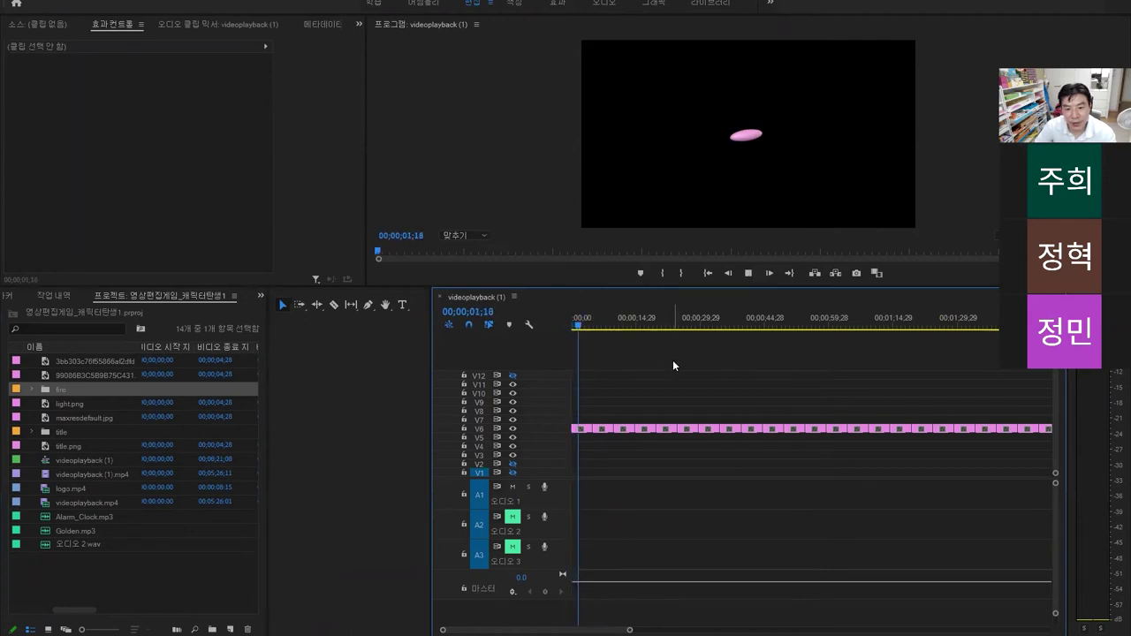
{"action": "key", "text": "ctrl+z"}
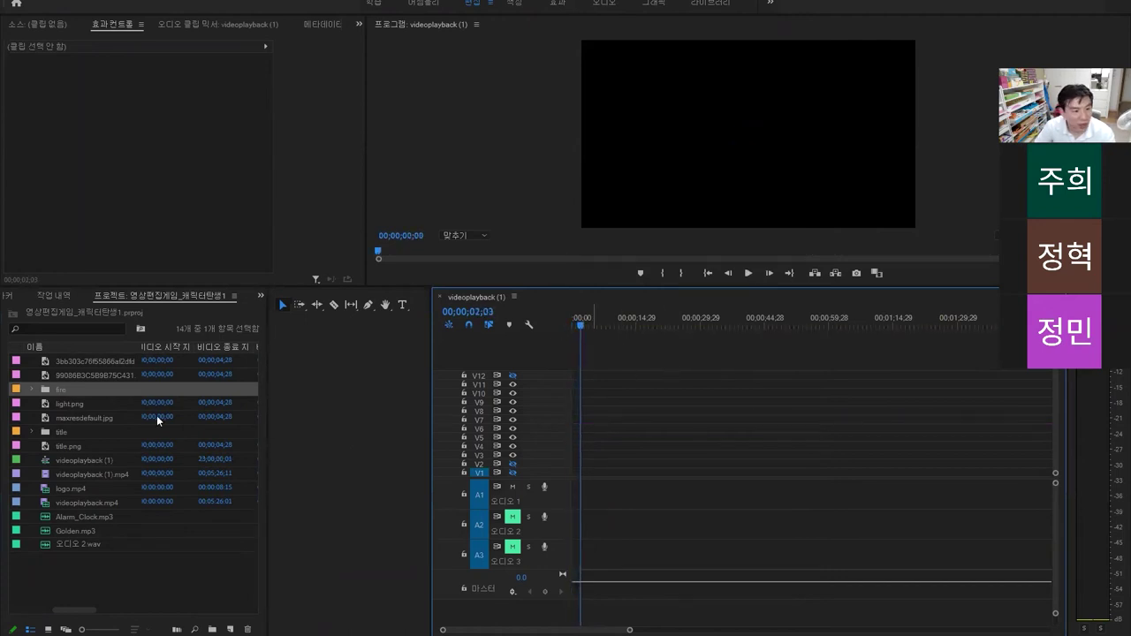
{"action": "left_click", "coordinate": [31, 390]}
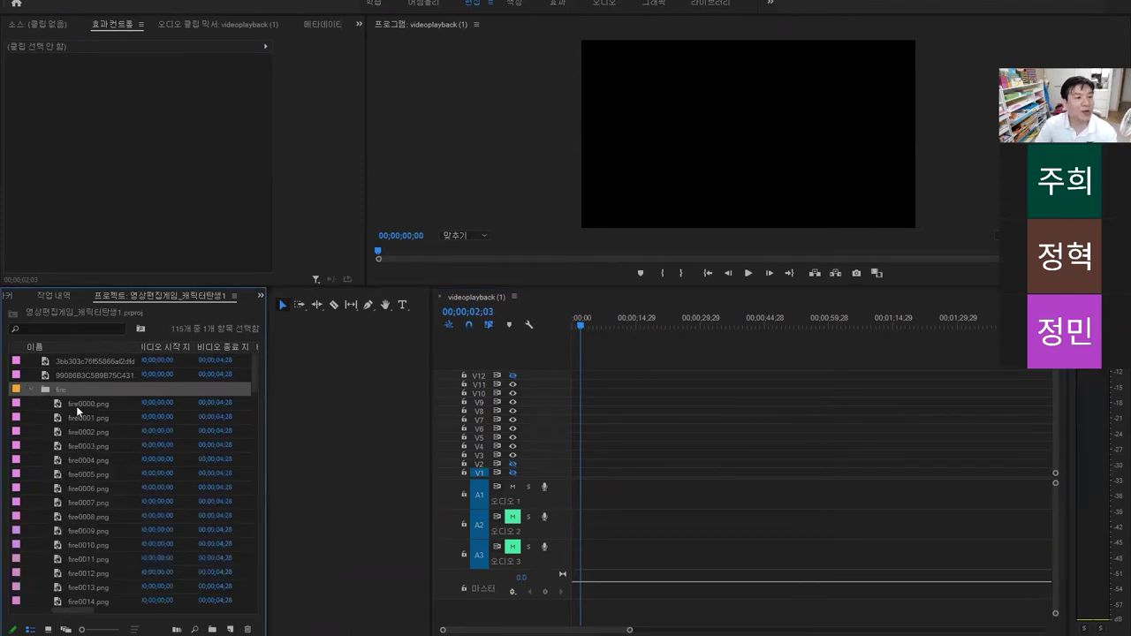
{"action": "key", "text": "alt+f"}
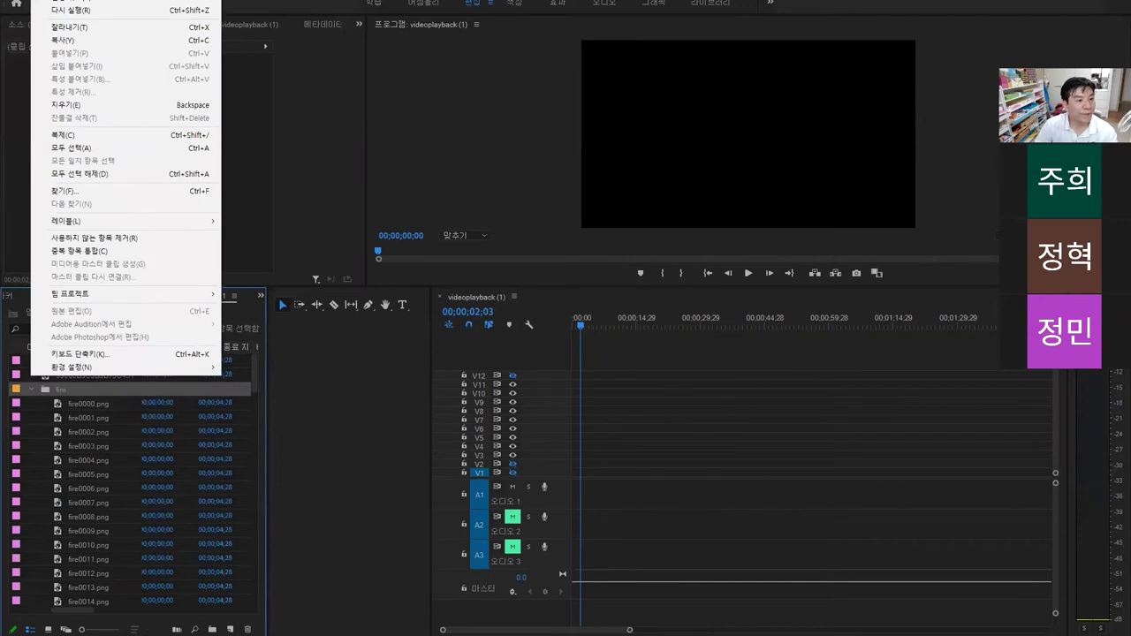
{"action": "mouse_move", "coordinate": [124, 367]}
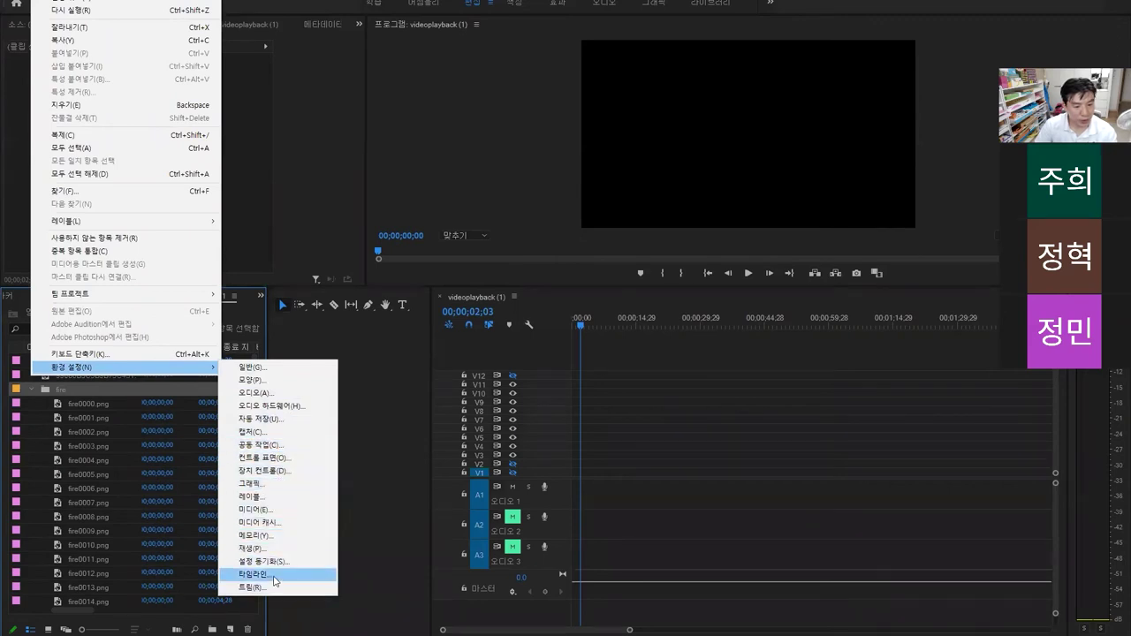
Step: Look through the Preferences categories from Appearance down to Sync Settings
{"action": "left_click", "coordinate": [358, 371]}
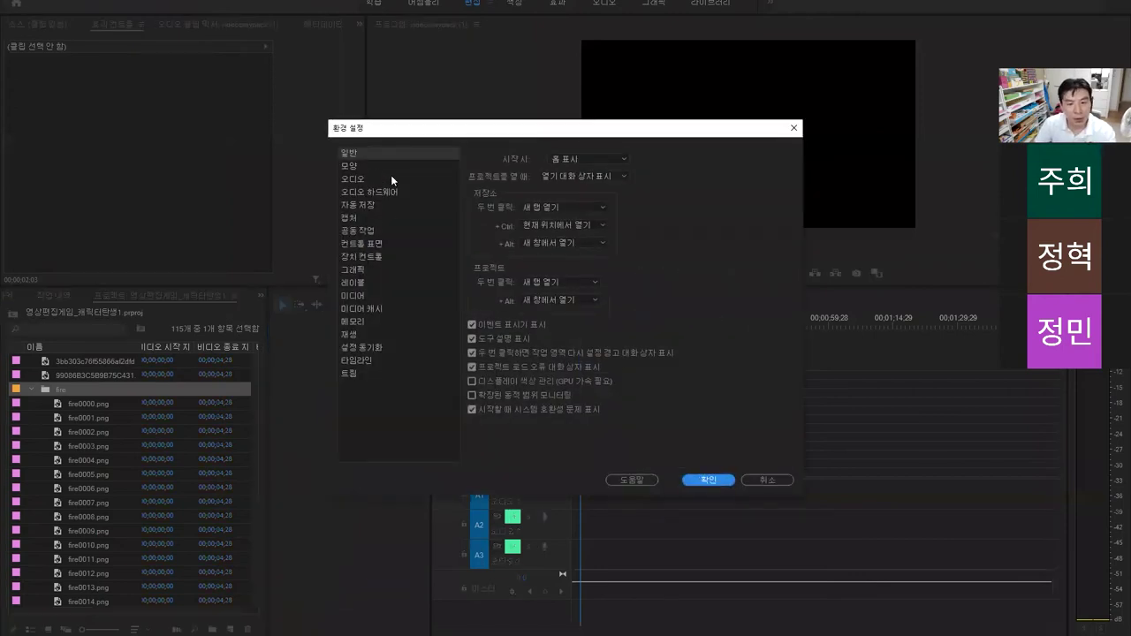
{"action": "left_click", "coordinate": [350, 167]}
{"action": "left_click", "coordinate": [353, 179]}
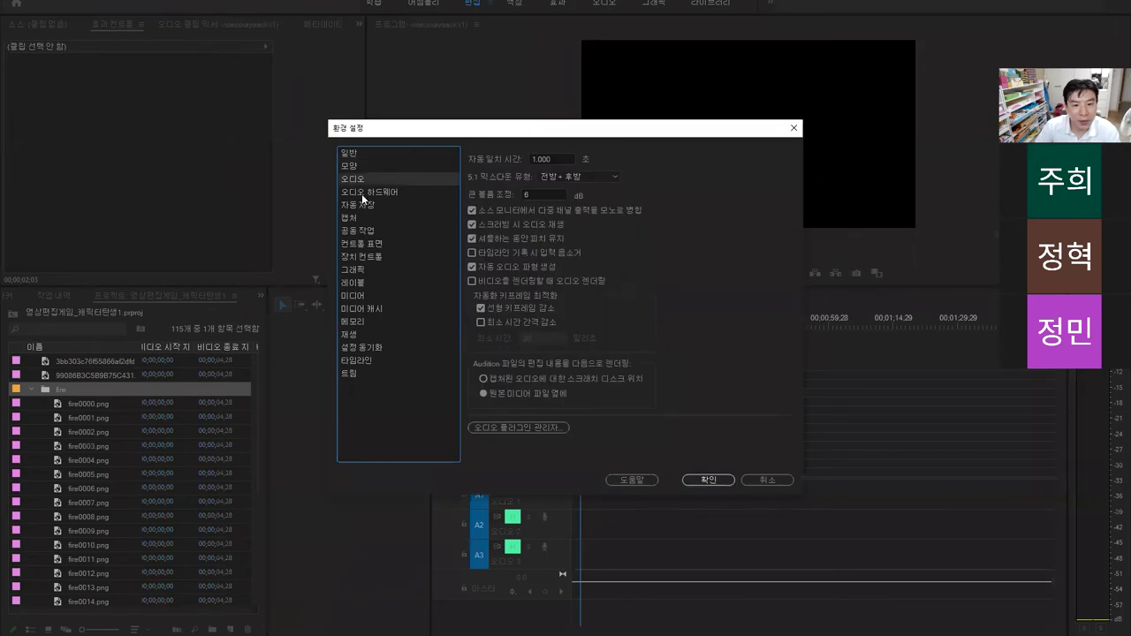
{"action": "left_click", "coordinate": [361, 193]}
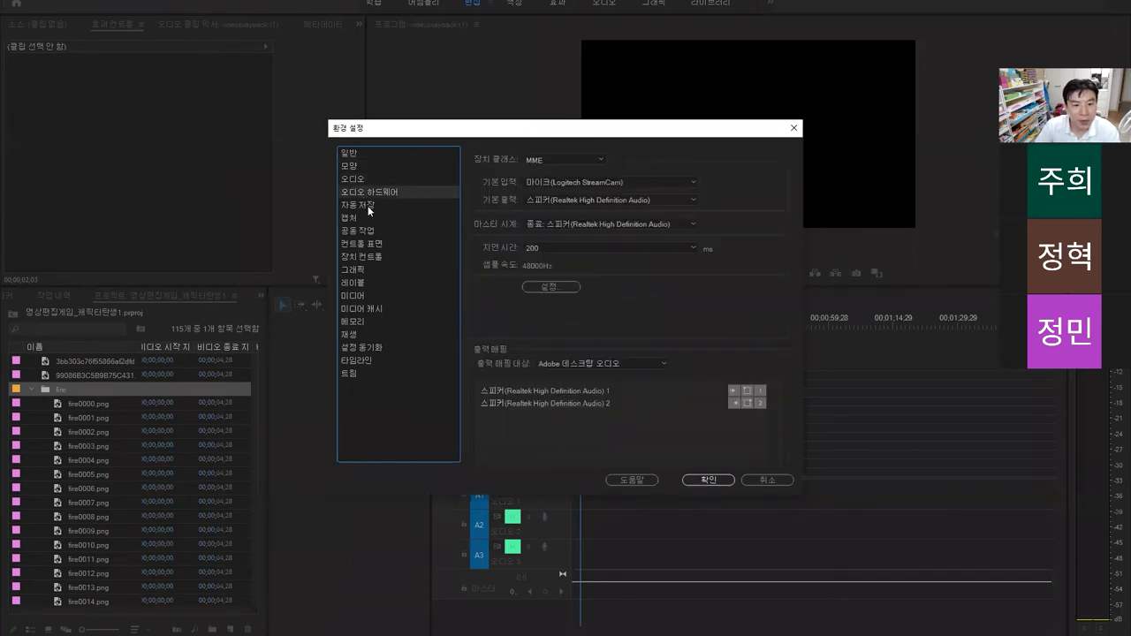
{"action": "left_click", "coordinate": [369, 207]}
{"action": "left_click", "coordinate": [367, 214]}
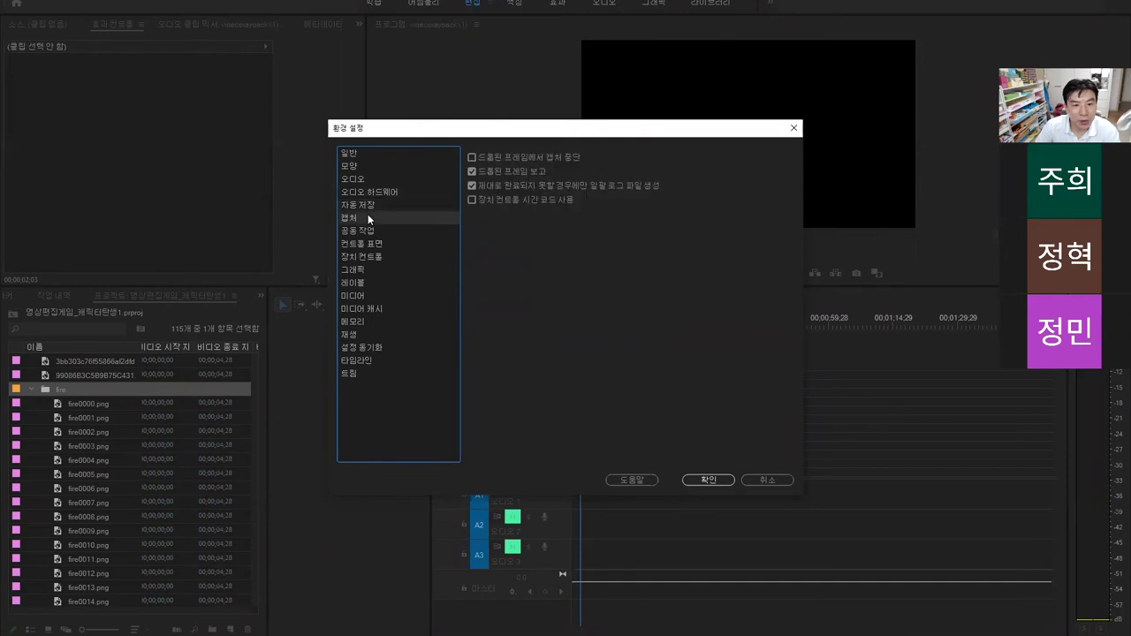
{"action": "left_click", "coordinate": [370, 229]}
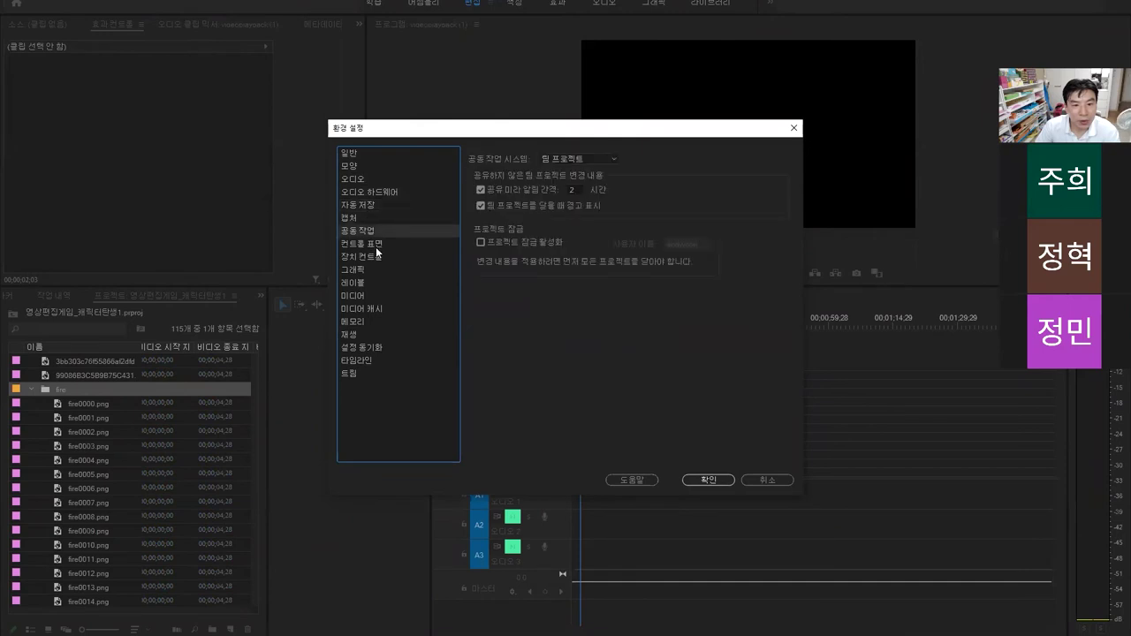
{"action": "left_click", "coordinate": [375, 247]}
{"action": "left_click", "coordinate": [375, 257]}
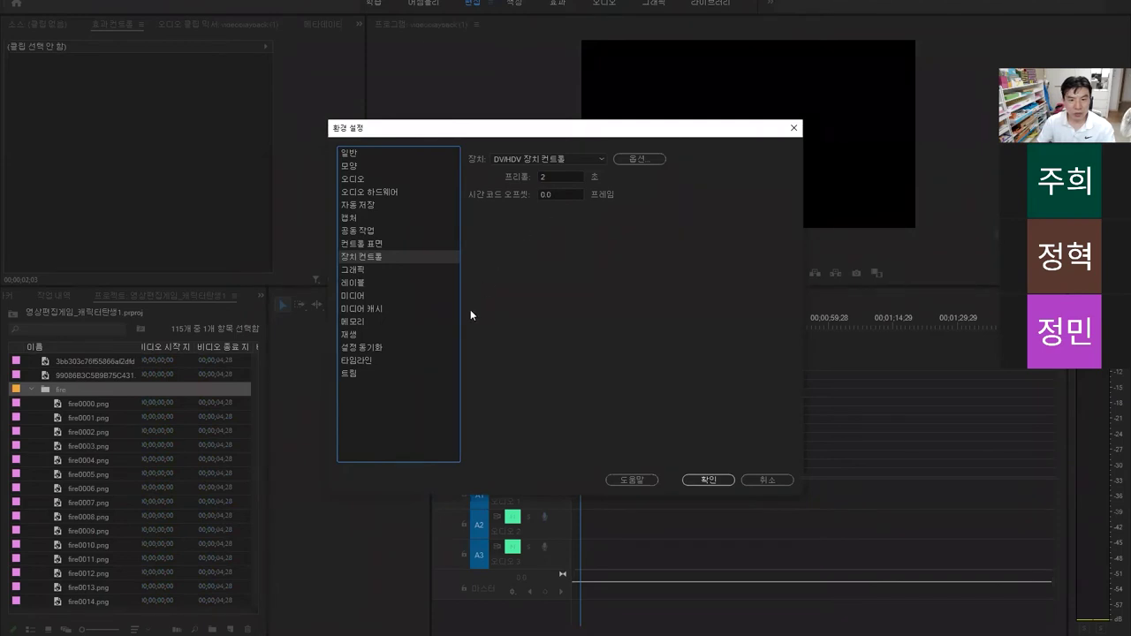
{"action": "left_click", "coordinate": [359, 281]}
{"action": "left_click", "coordinate": [363, 295]}
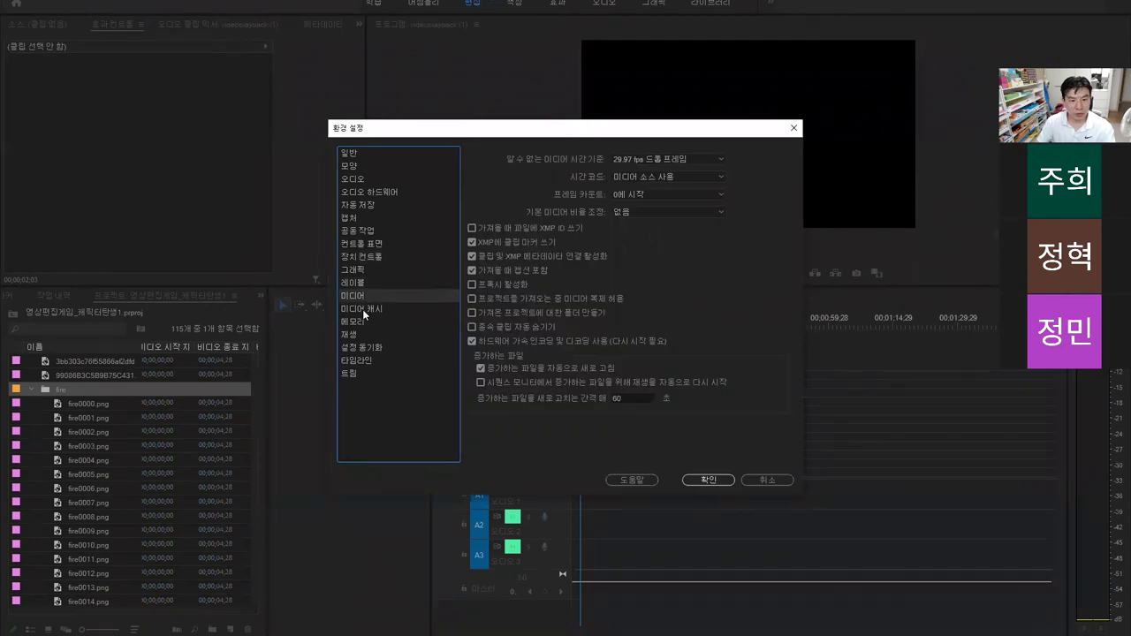
{"action": "left_click", "coordinate": [362, 310]}
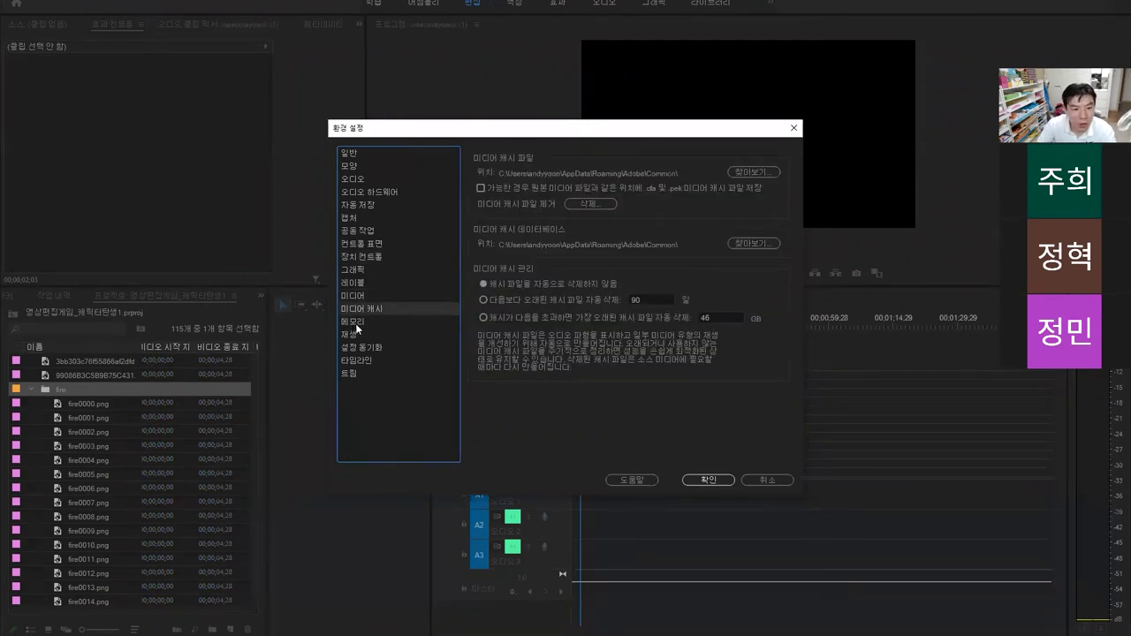
{"action": "left_click", "coordinate": [357, 323]}
{"action": "left_click", "coordinate": [351, 335]}
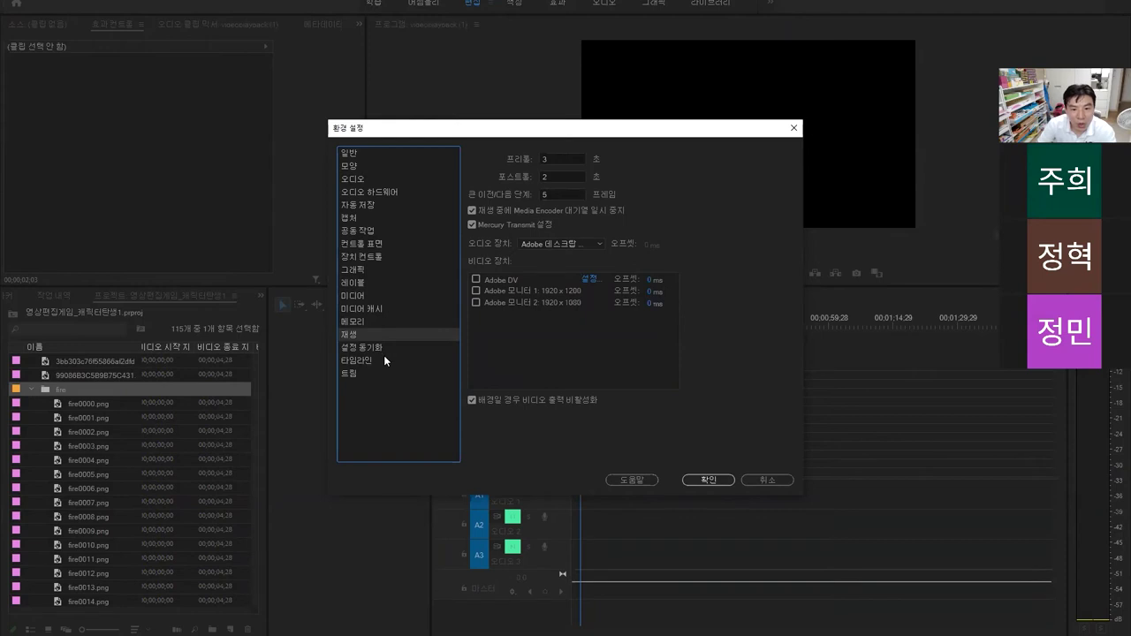
{"action": "left_click", "coordinate": [369, 349]}
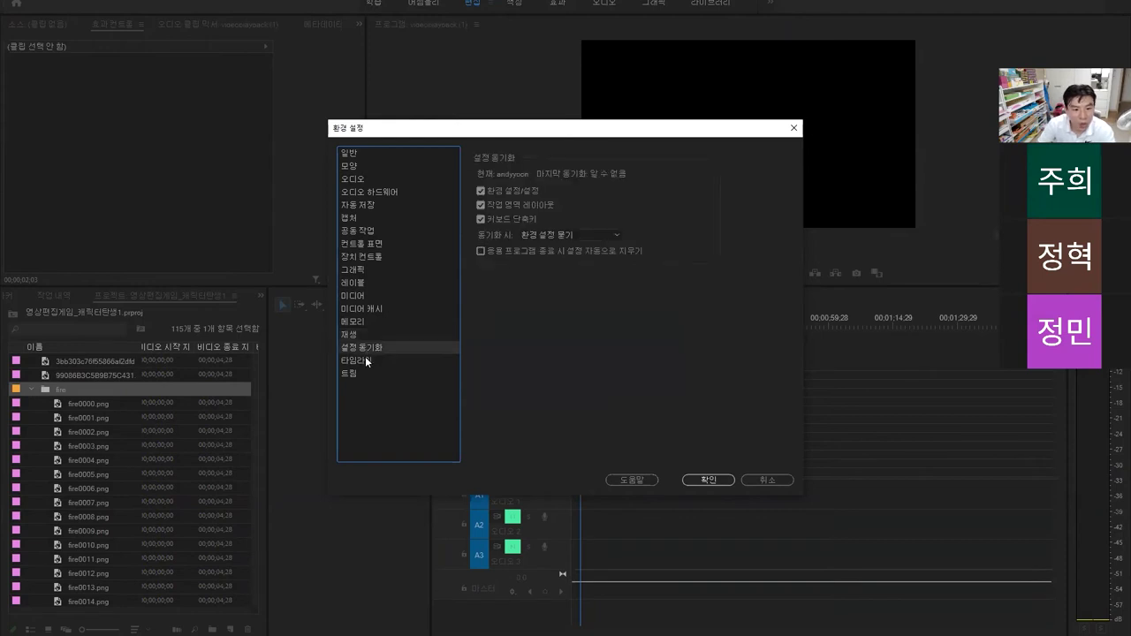
Step: Set the Timeline still image default duration to 1 frame and confirm with OK
{"action": "left_click", "coordinate": [365, 360]}
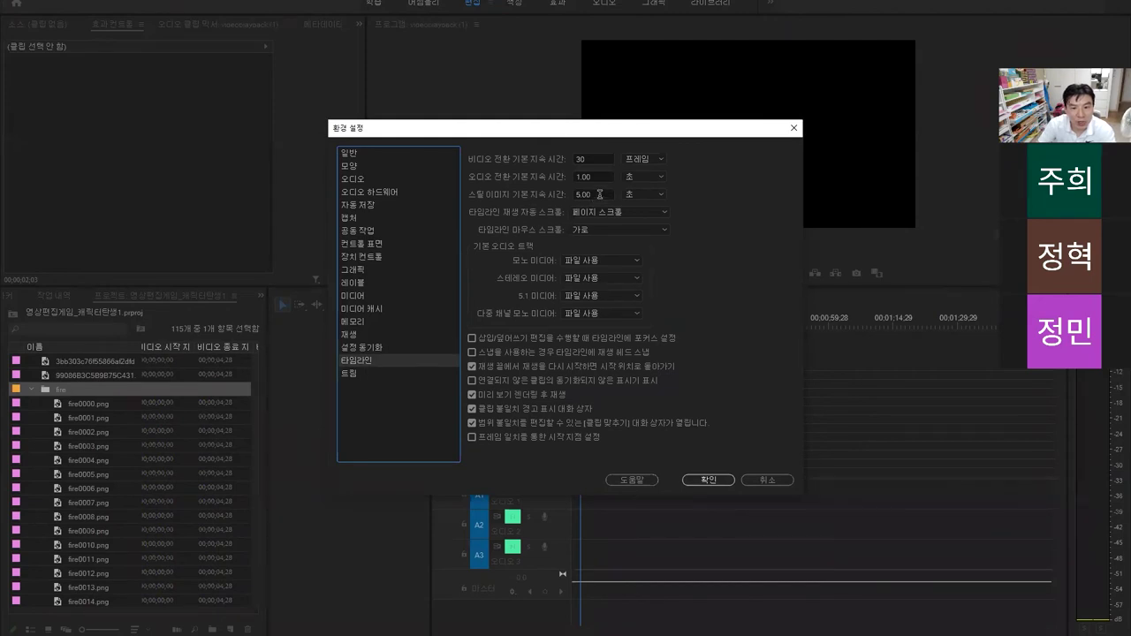
{"action": "left_click", "coordinate": [652, 194]}
{"action": "left_click", "coordinate": [644, 207]}
{"action": "left_click", "coordinate": [600, 195]}
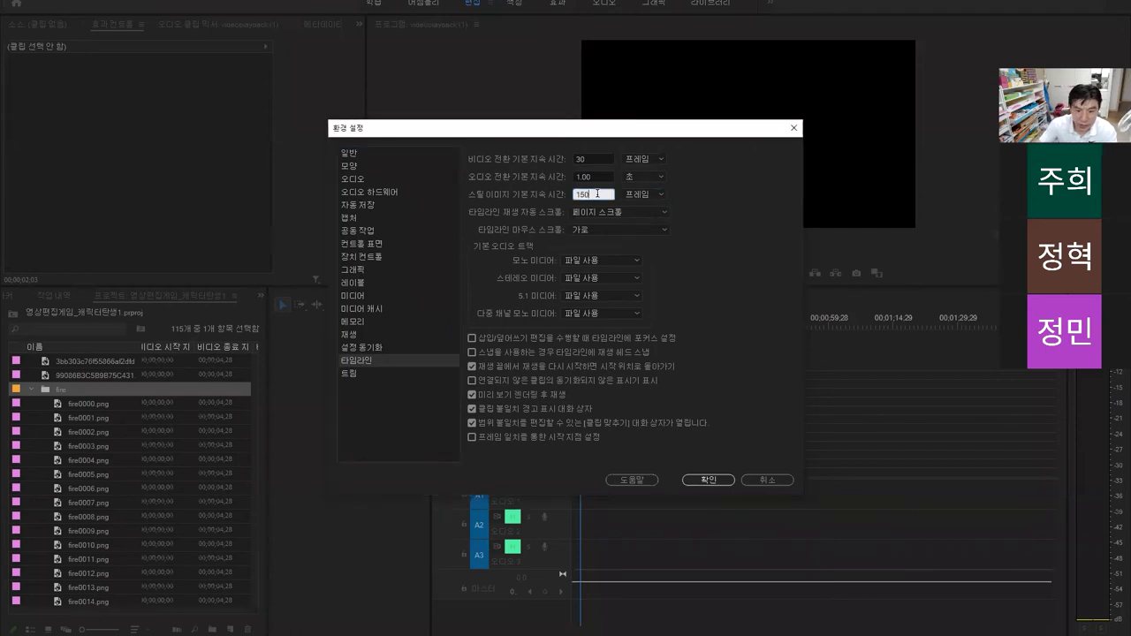
{"action": "type", "text": "1"}
{"action": "left_click", "coordinate": [712, 480]}
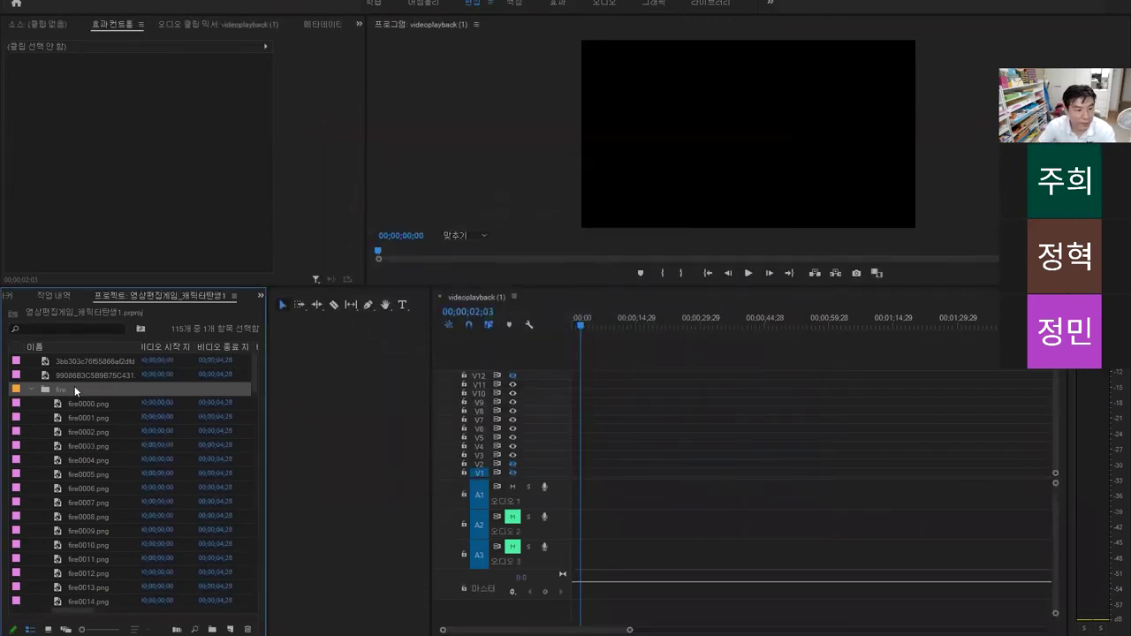
Step: Test the fire bin on track V10, undo it, and delete the old fire bin from the project
{"action": "left_click", "coordinate": [32, 389]}
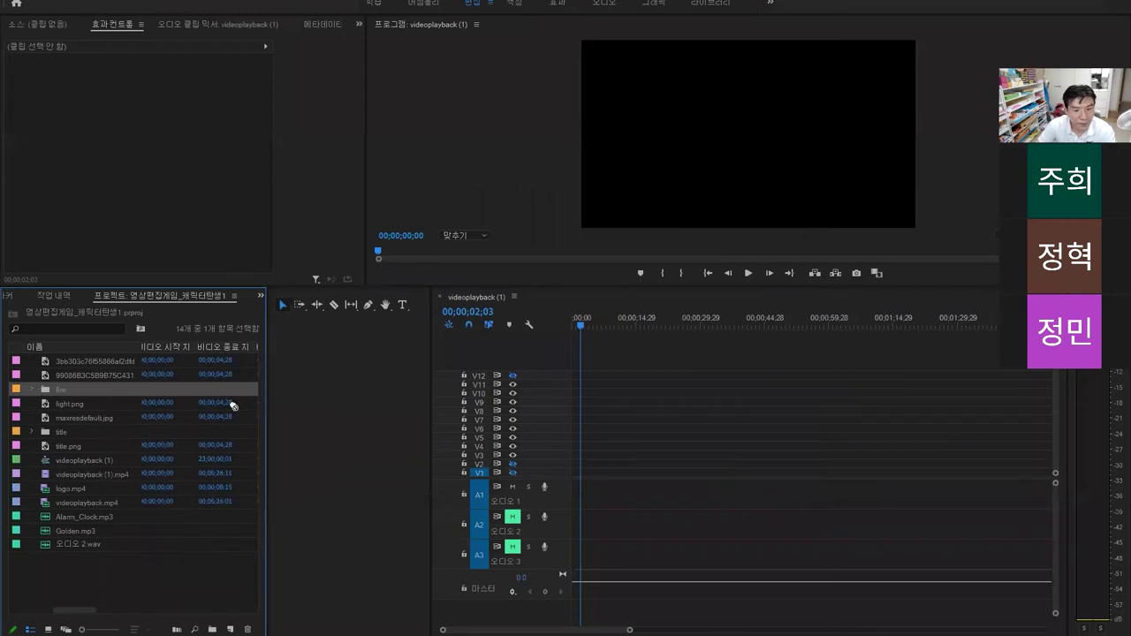
{"action": "left_click_drag", "start_coordinate": [60, 389], "coordinate": [599, 395]}
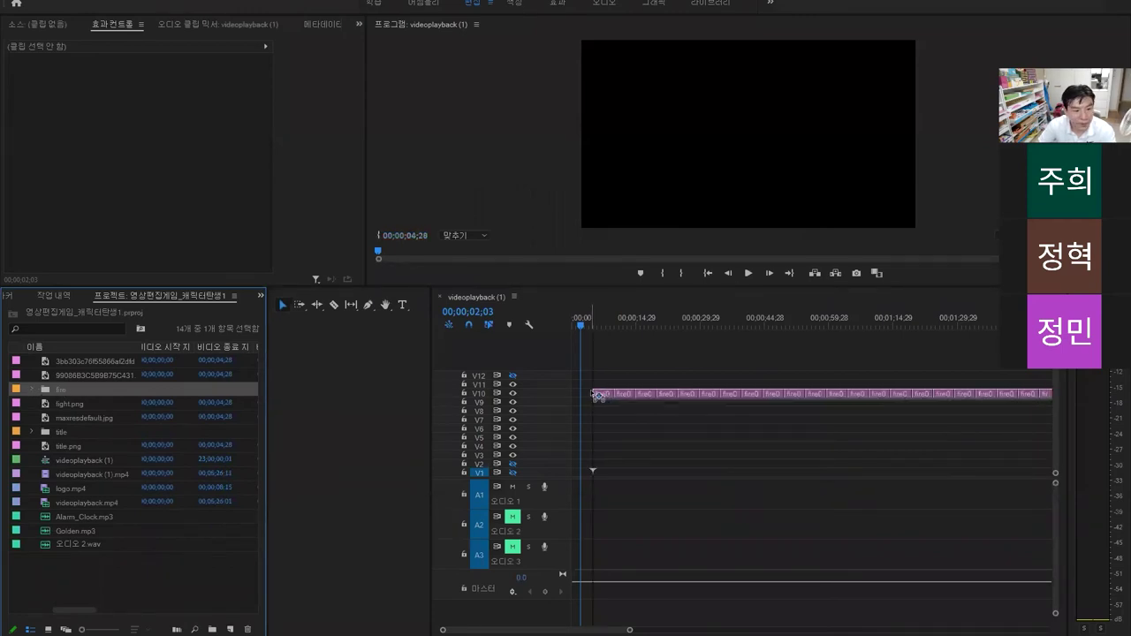
{"action": "key", "text": "space"}
{"action": "key", "text": "space"}
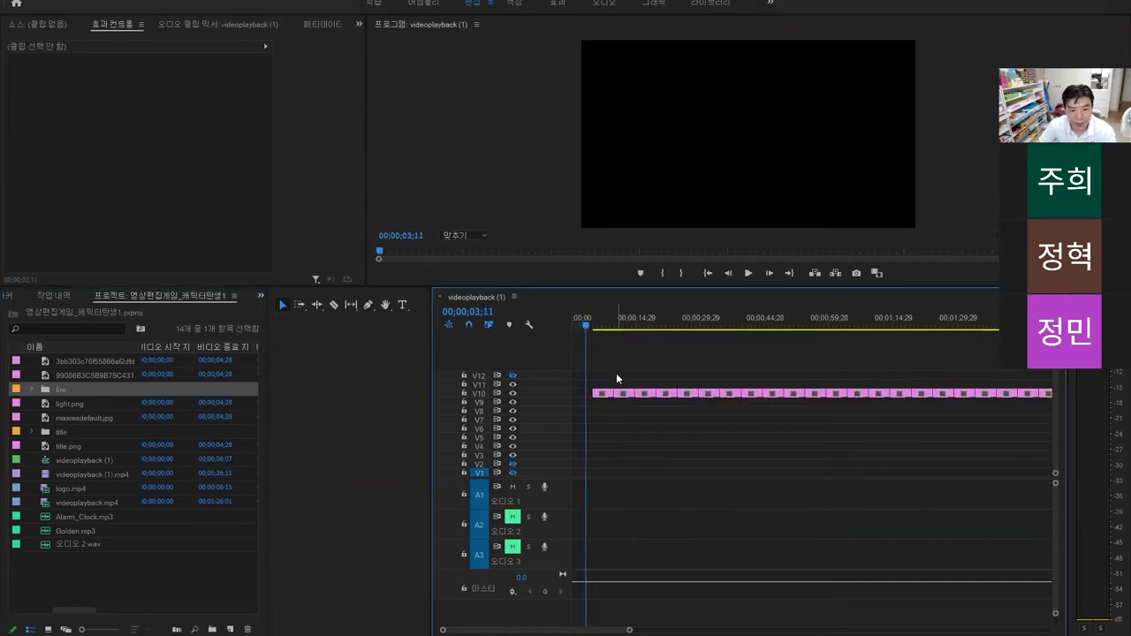
{"action": "key", "text": "ctrl+z"}
{"action": "left_click", "coordinate": [135, 569]}
{"action": "left_click", "coordinate": [60, 390]}
{"action": "key", "text": "Delete"}
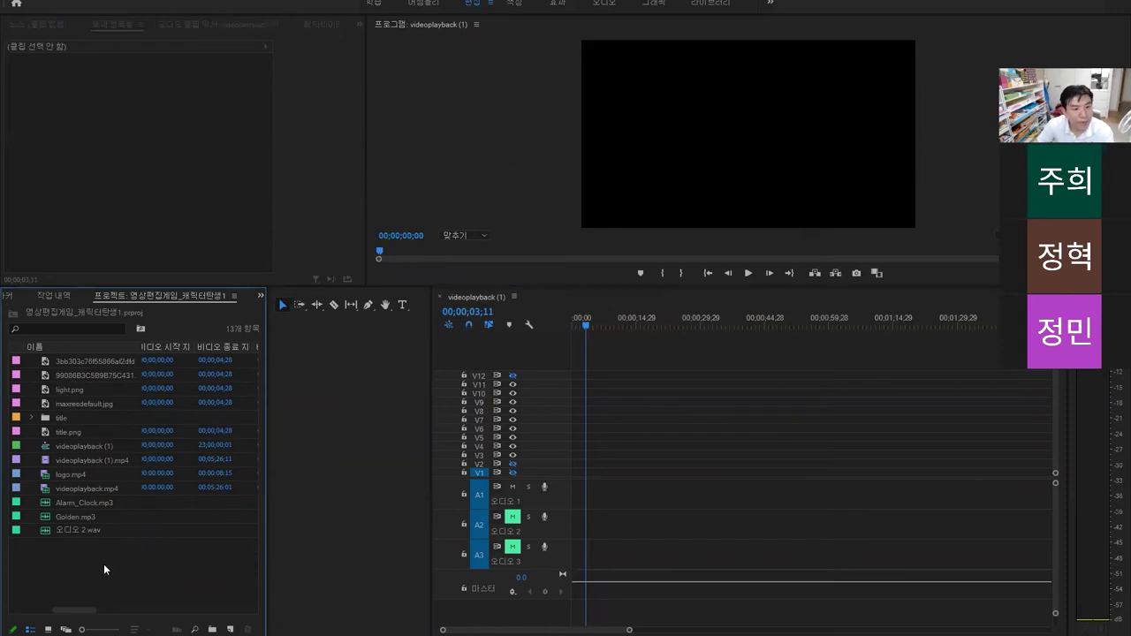
Step: Re-import the renderoutput fire folder, test-drop it on the timeline scrubbing to 09;18, then undo
{"action": "double_click", "coordinate": [104, 564]}
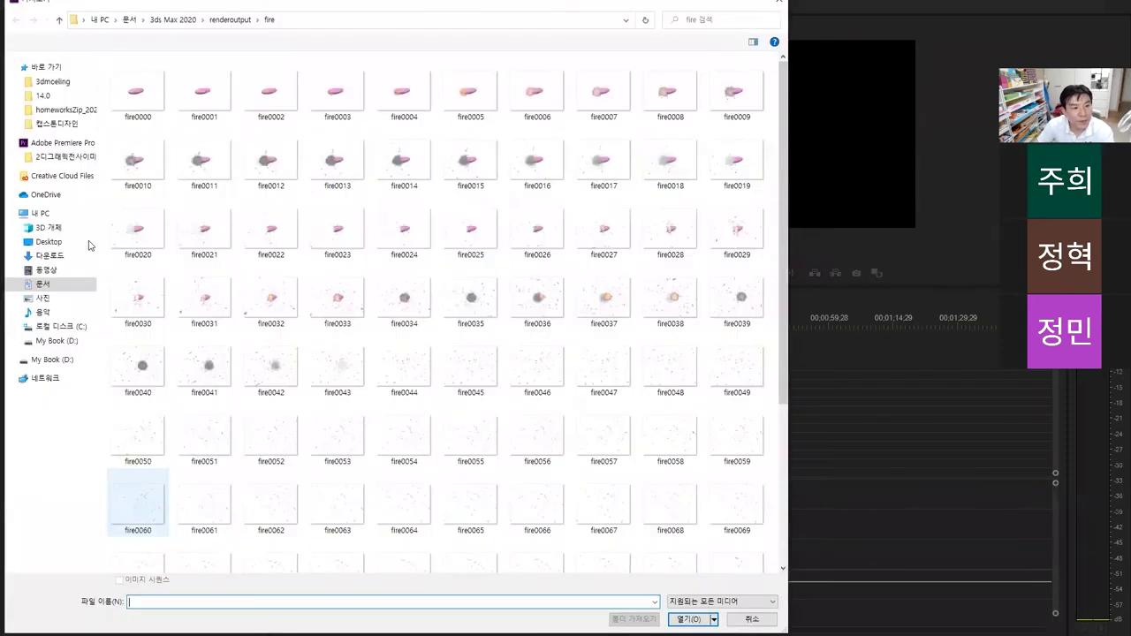
{"action": "left_click", "coordinate": [59, 19]}
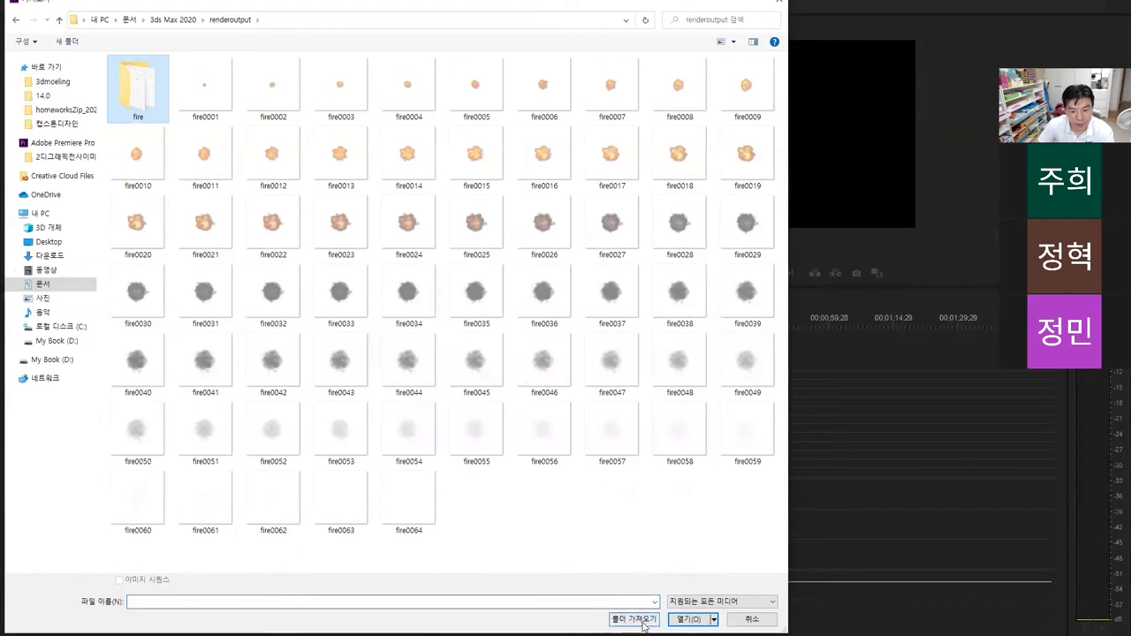
{"action": "left_click", "coordinate": [646, 620]}
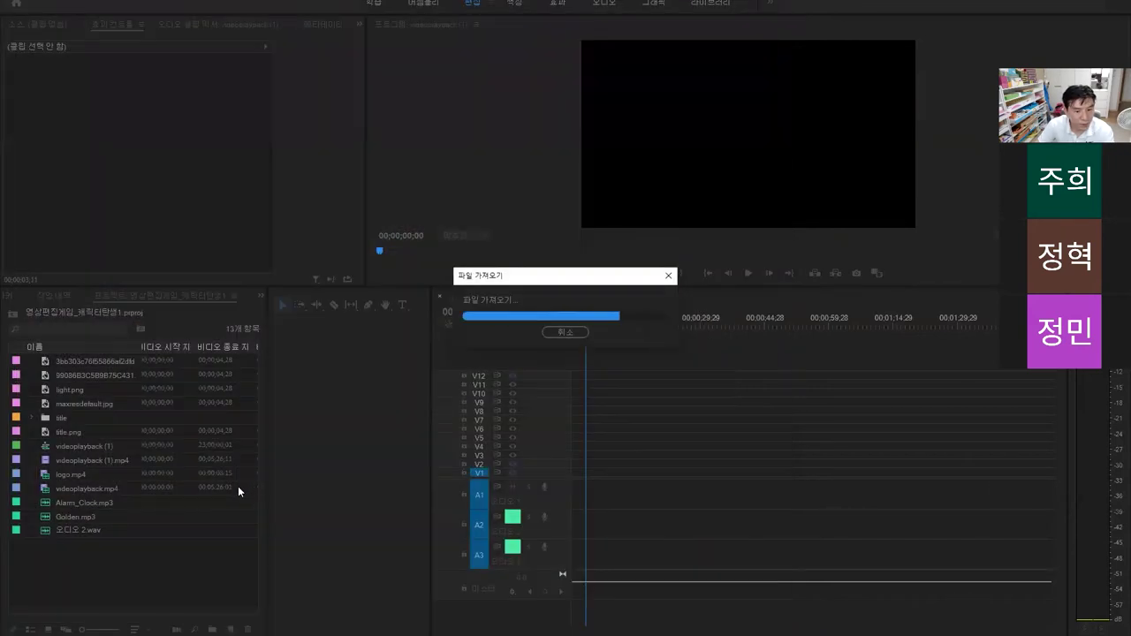
{"action": "left_click_drag", "start_coordinate": [50, 389], "coordinate": [629, 384]}
{"action": "left_click_drag", "start_coordinate": [588, 327], "coordinate": [614, 326]}
{"action": "key", "text": "ctrl+z"}
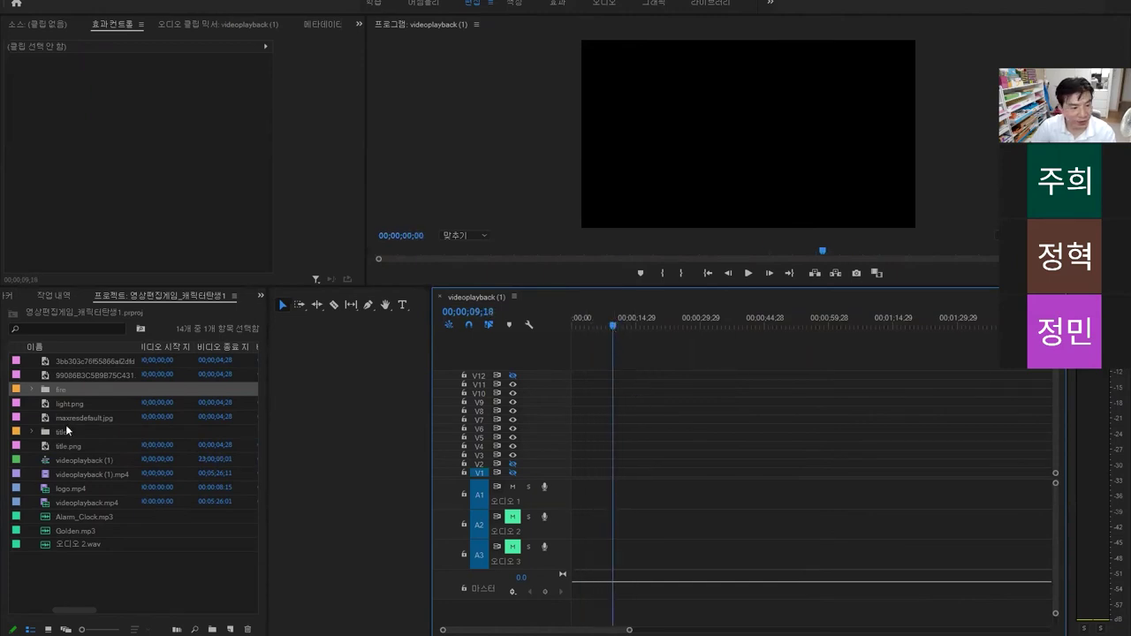
Step: Place the fire image sequence on V1 as an 8;12 clip, enlarge the Program Monitor, and play it
{"action": "mouse_move", "coordinate": [56, 390]}
{"action": "left_mouse_down"}
{"action": "mouse_move", "coordinate": [600, 482]}
{"action": "mouse_move", "coordinate": [576, 458]}
{"action": "left_mouse_up"}
{"action": "left_click_drag", "start_coordinate": [613, 325], "coordinate": [565, 338]}
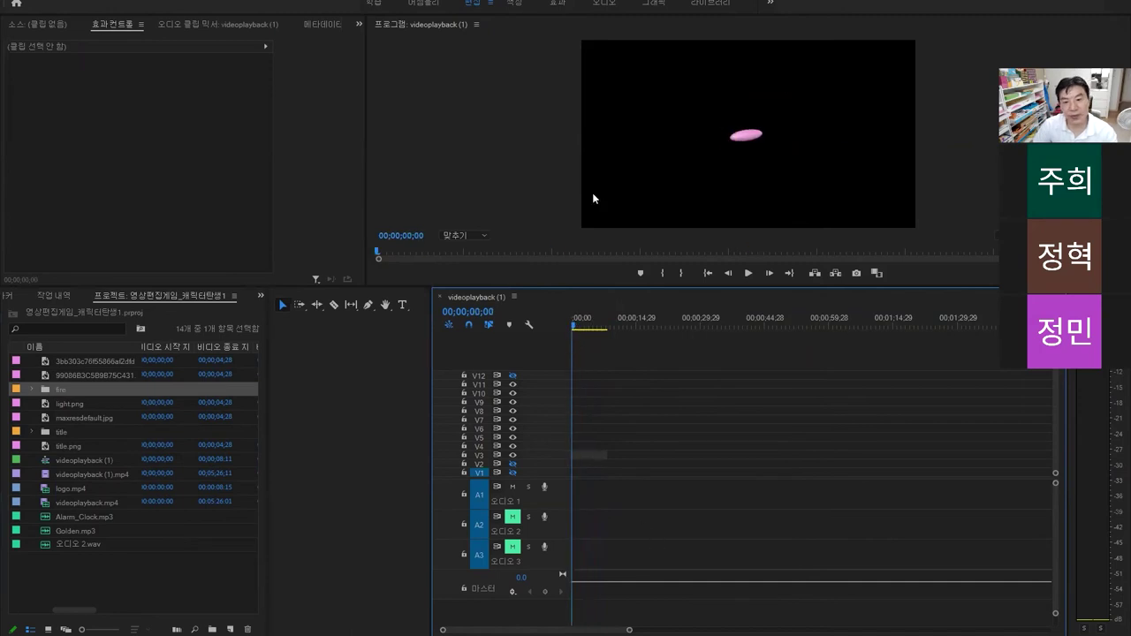
{"action": "left_click_drag", "start_coordinate": [599, 284], "coordinate": [677, 433]}
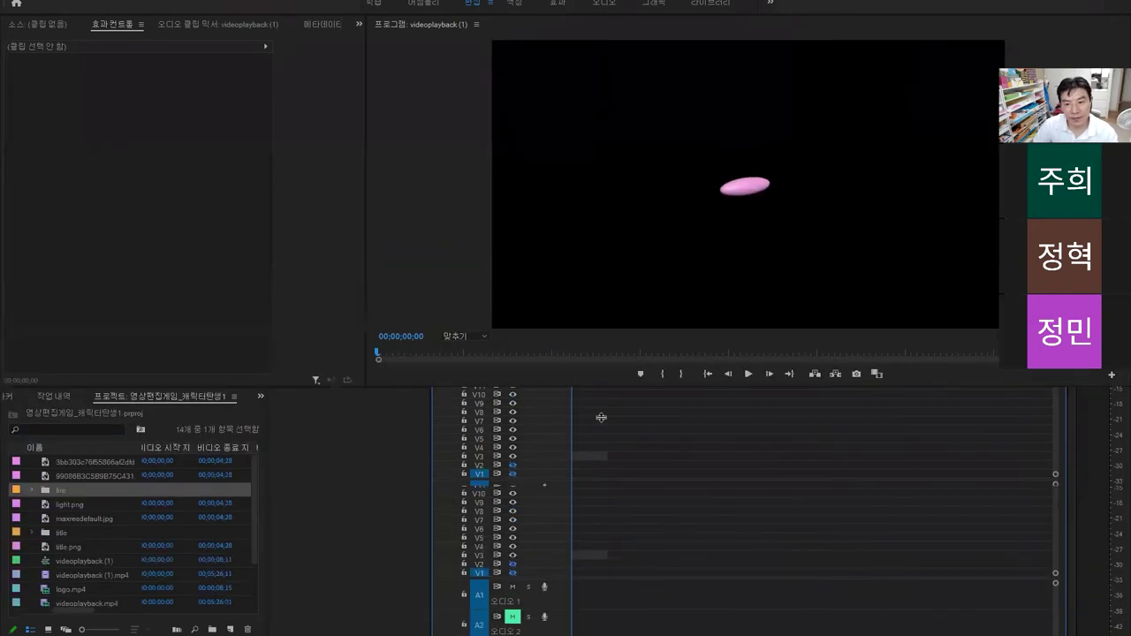
{"action": "key", "text": "space"}
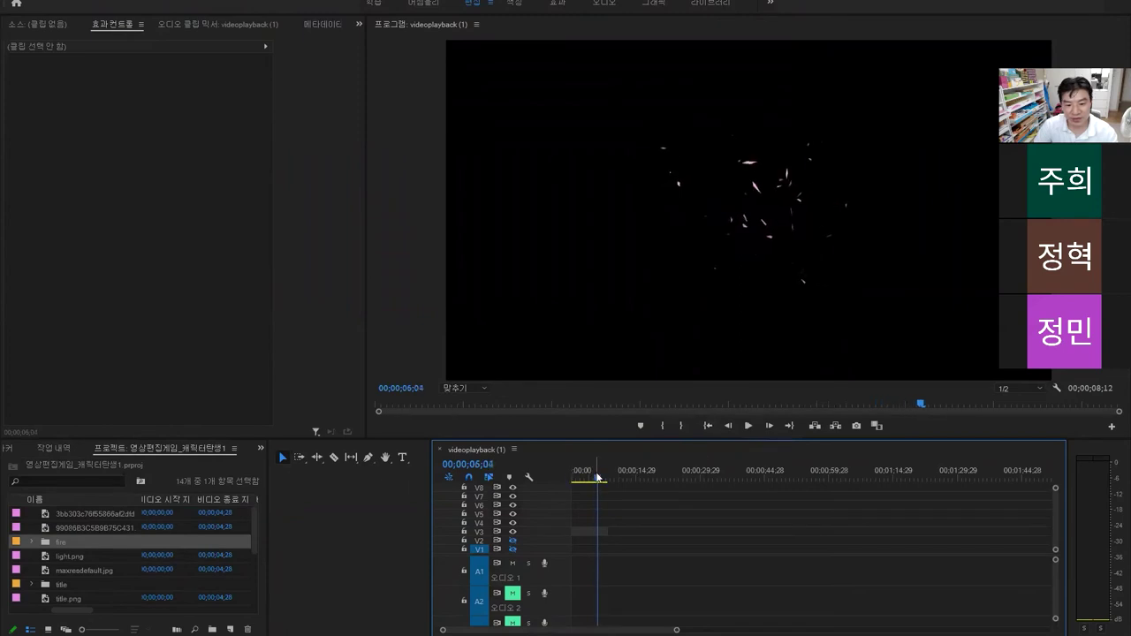
Step: Rewind to 00;00;00;00 and replay the pink ellipsoid shattering several times
{"action": "left_click_drag", "start_coordinate": [596, 471], "coordinate": [565, 475]}
{"action": "key", "text": "space"}
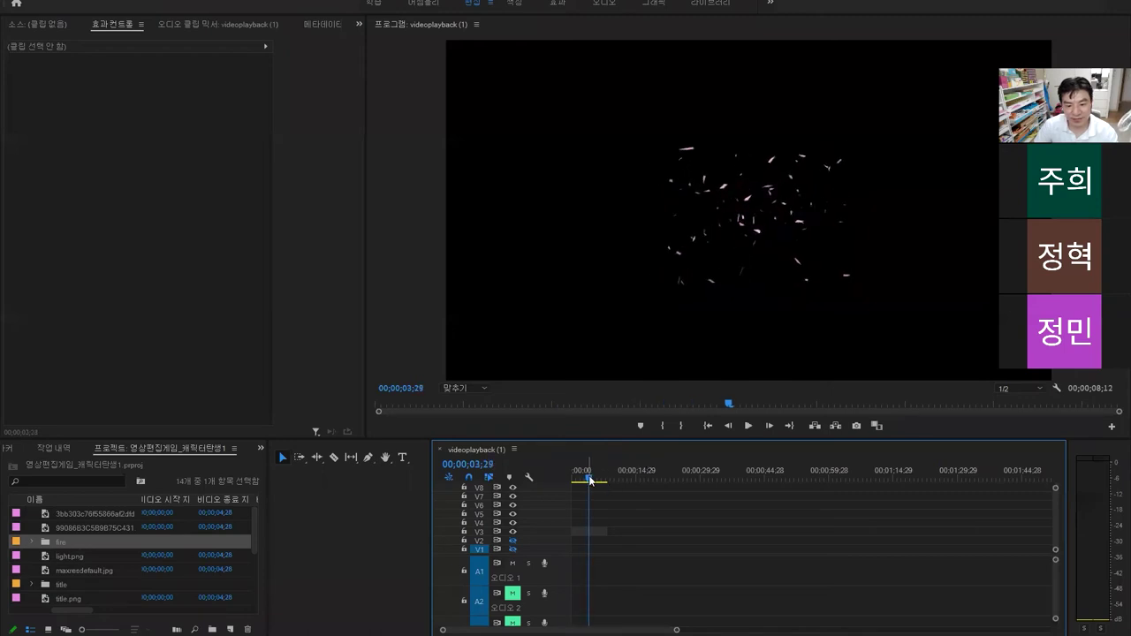
{"action": "left_click_drag", "start_coordinate": [590, 472], "coordinate": [570, 477]}
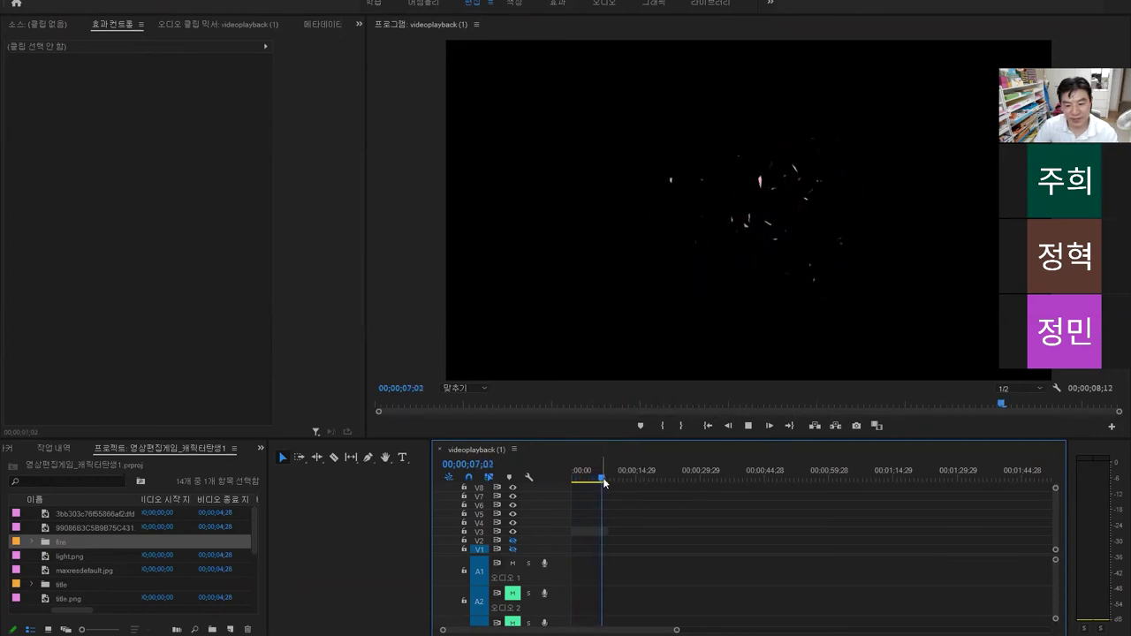
{"action": "left_click_drag", "start_coordinate": [599, 481], "coordinate": [563, 487]}
{"action": "key", "text": "space"}
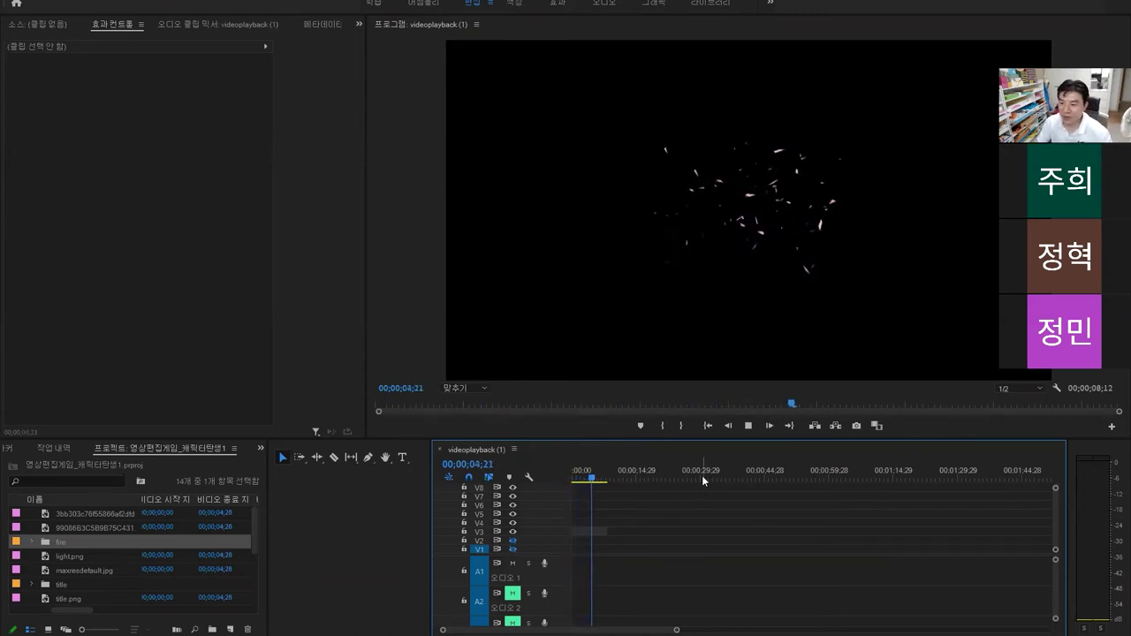
{"action": "left_click_drag", "start_coordinate": [604, 480], "coordinate": [568, 489]}
{"action": "key", "text": "space"}
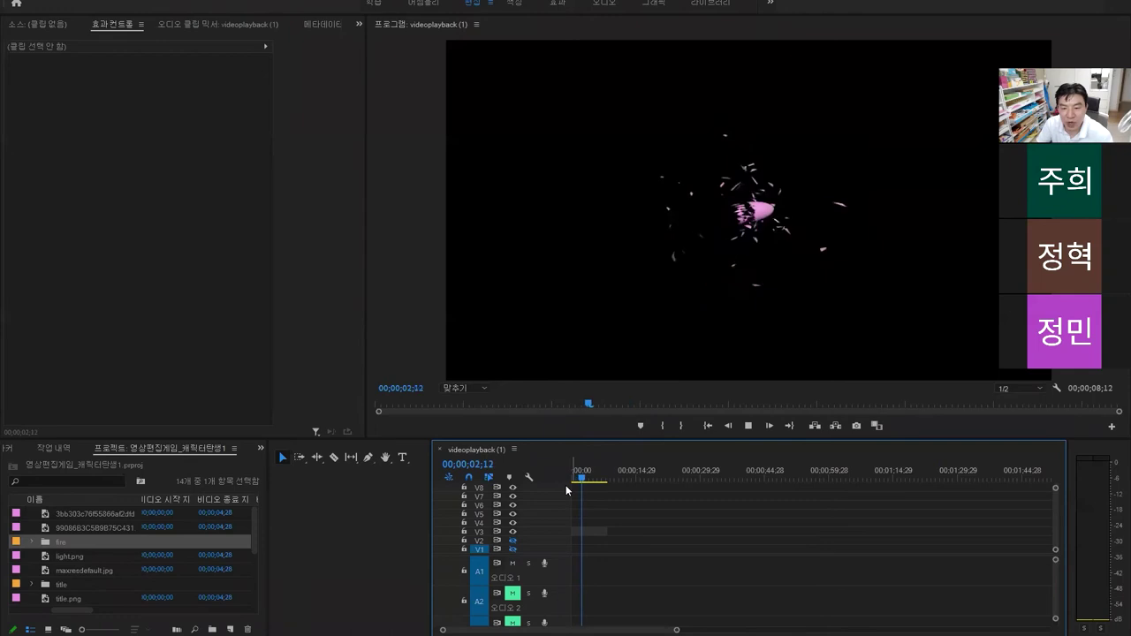
Step: Pause near 04;04 to inspect frames, replay from the start, rewind, then show the Windows desktop
{"action": "key", "text": "space"}
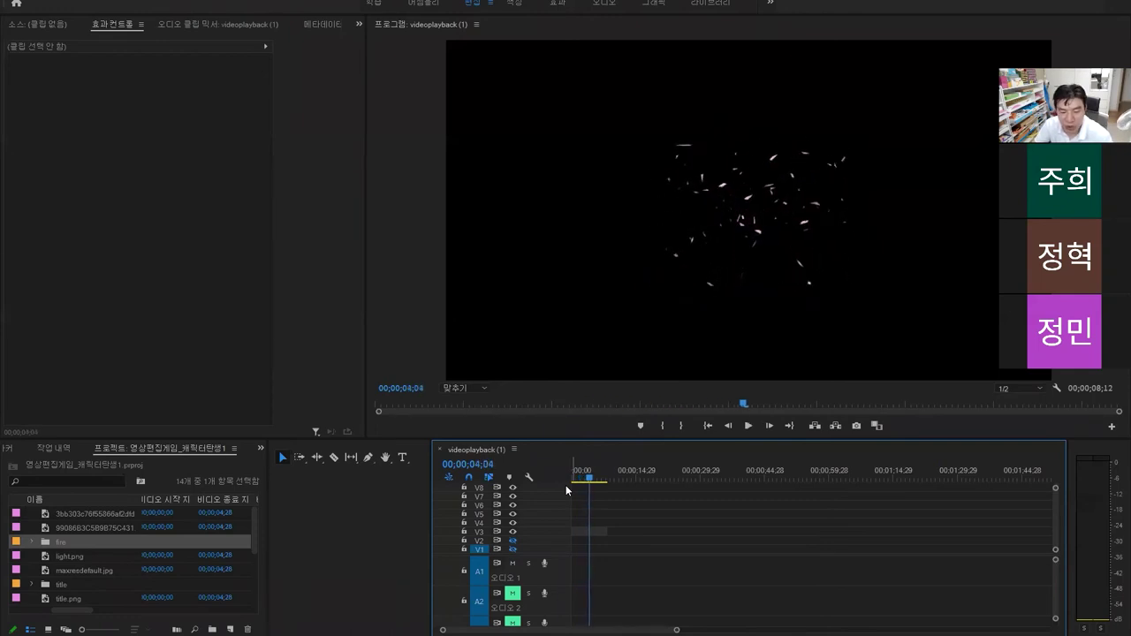
{"action": "key", "text": "Left"}
{"action": "key", "text": "Left"}
{"action": "key", "text": "Left"}
{"action": "key", "text": "Left"}
{"action": "key", "text": "Left"}
{"action": "key", "text": "Left"}
{"action": "left_click_drag", "start_coordinate": [579, 483], "coordinate": [571, 483]}
{"action": "key", "text": "space"}
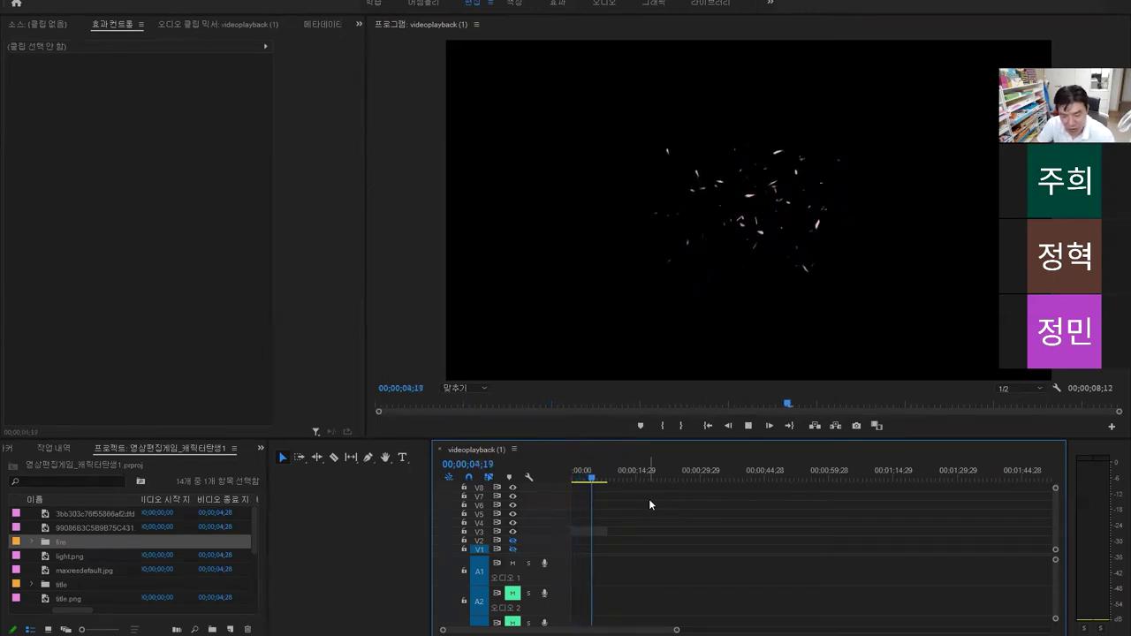
{"action": "left_click", "coordinate": [579, 481]}
{"action": "left_click_drag", "start_coordinate": [580, 489], "coordinate": [562, 493]}
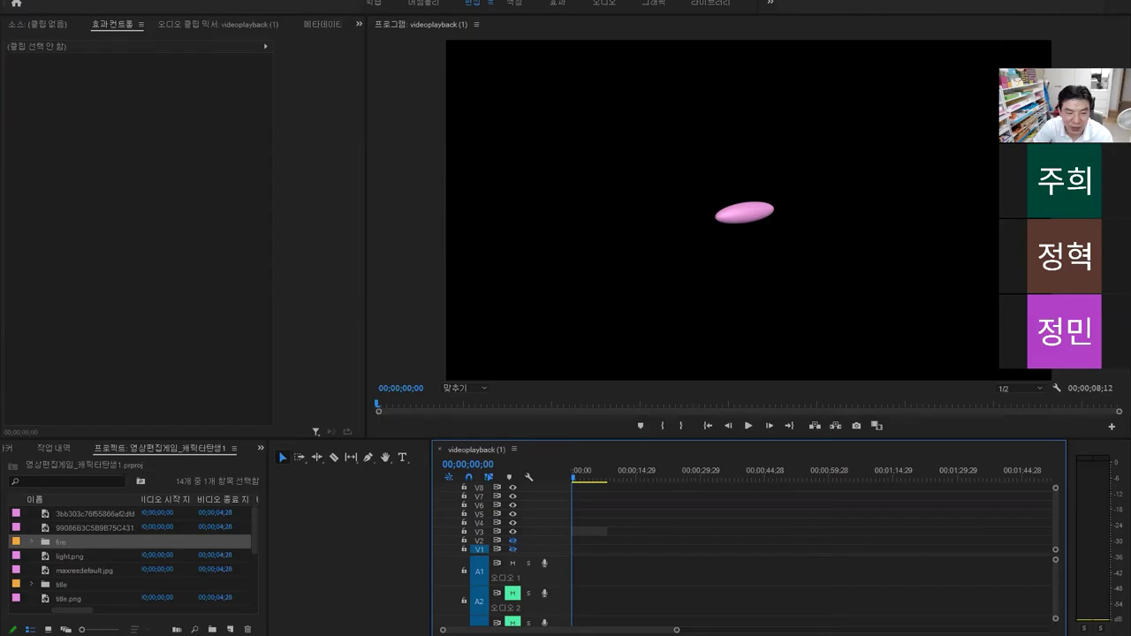
{"action": "key", "text": "super+d"}
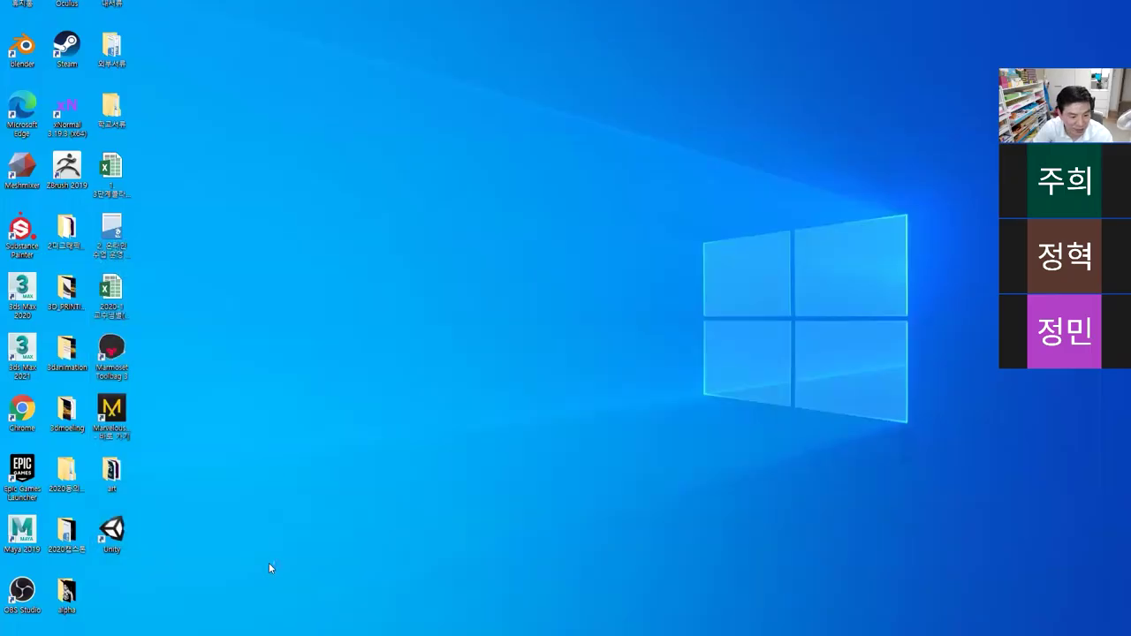